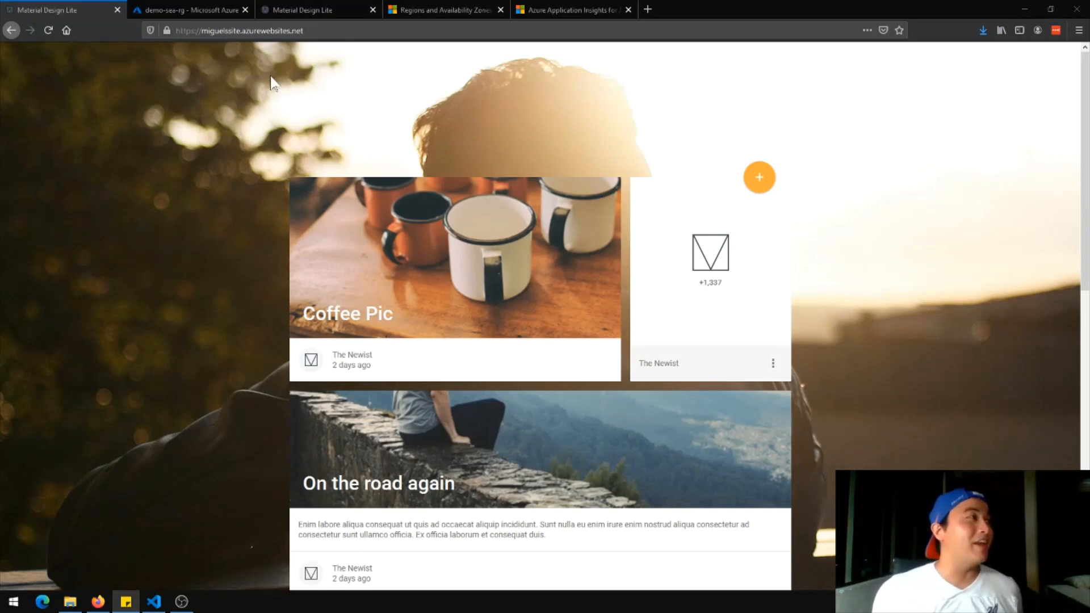
Switch from the demo blog to the demo-sea-rg resource group overview in the Azure portal
click(209, 11)
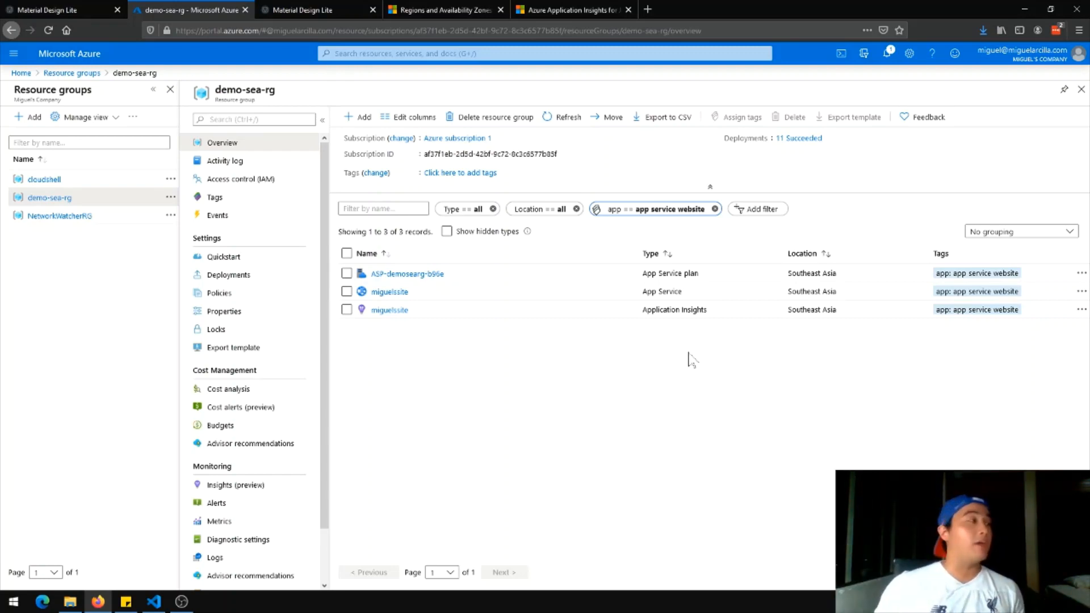
Check the Material Design Lite blog, then return to Azure and start a new resource group
click(297, 8)
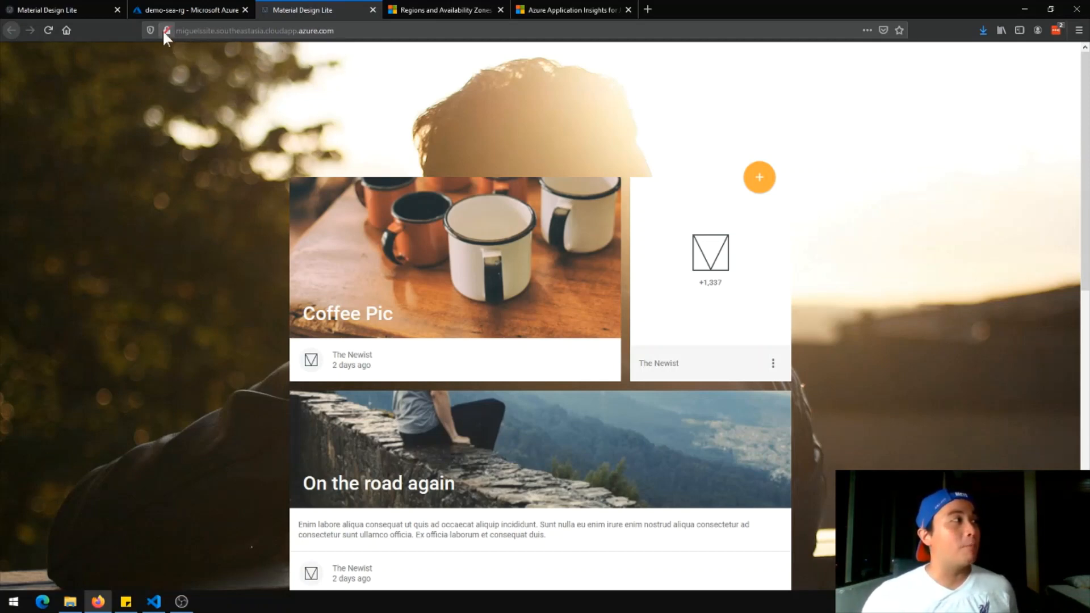
click(177, 12)
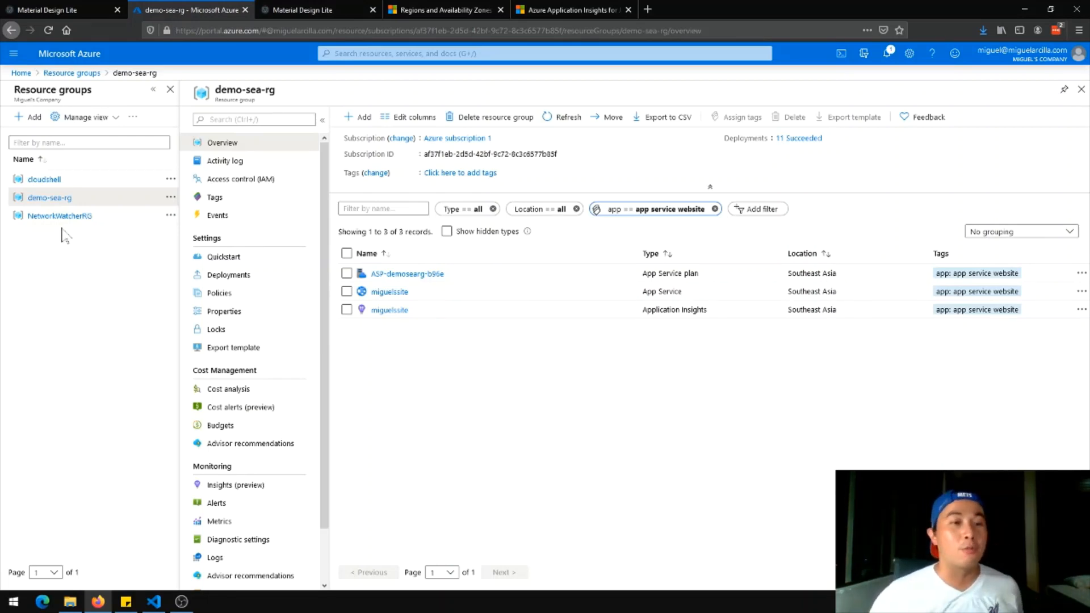
click(32, 120)
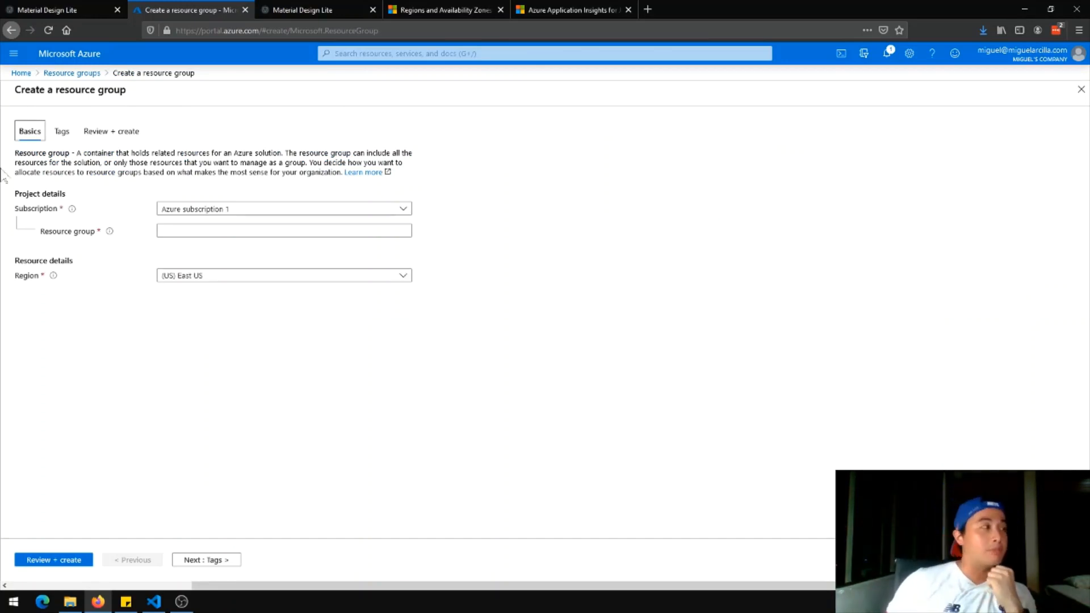
Create resource group vmsite-sea-rg in region (Asia Pacific) Southeast Asia through Review + create
click(170, 231)
drag(733, 585, 851, 574)
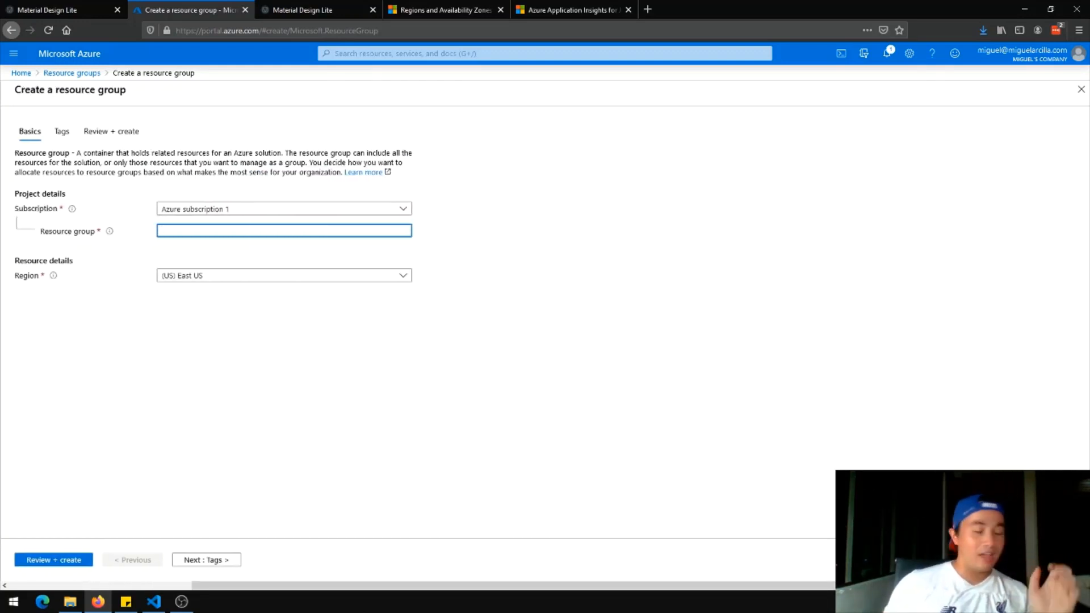
text(vmsite-sea-eg)
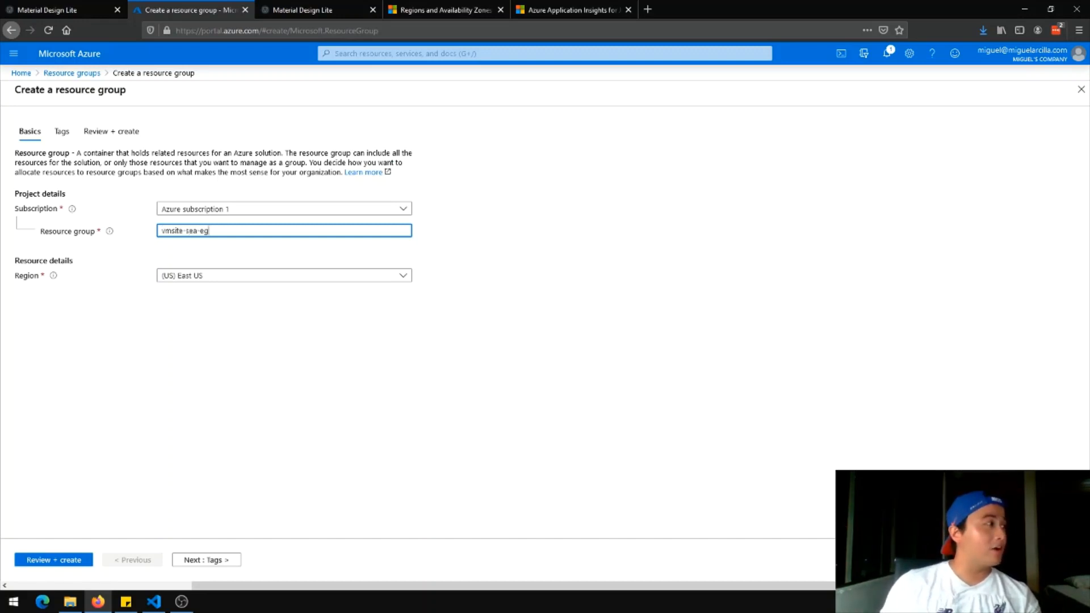
key(BackSpace)
text(rg)
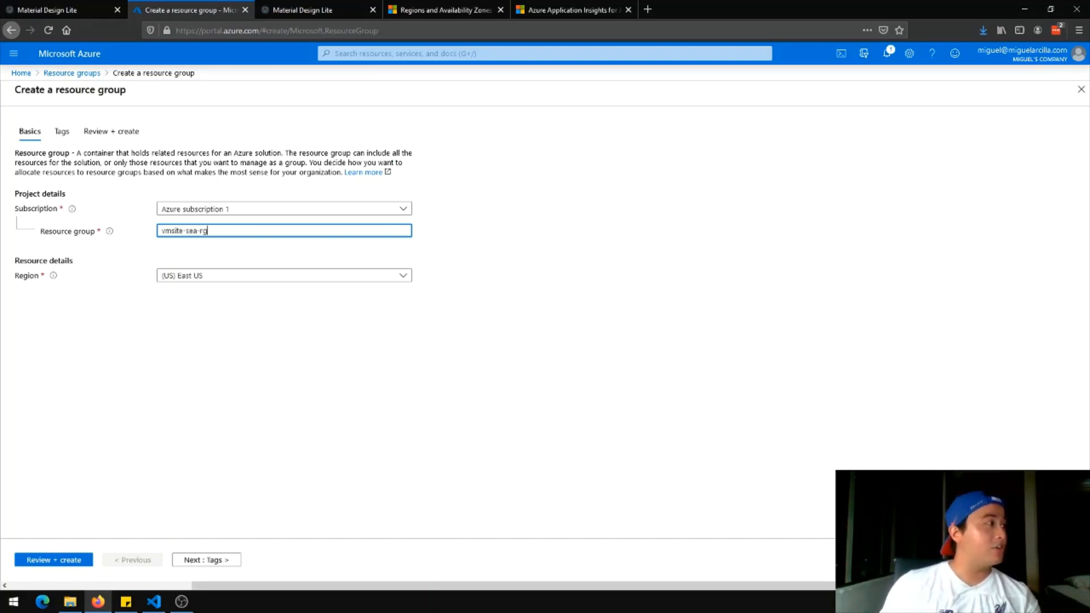
click(376, 278)
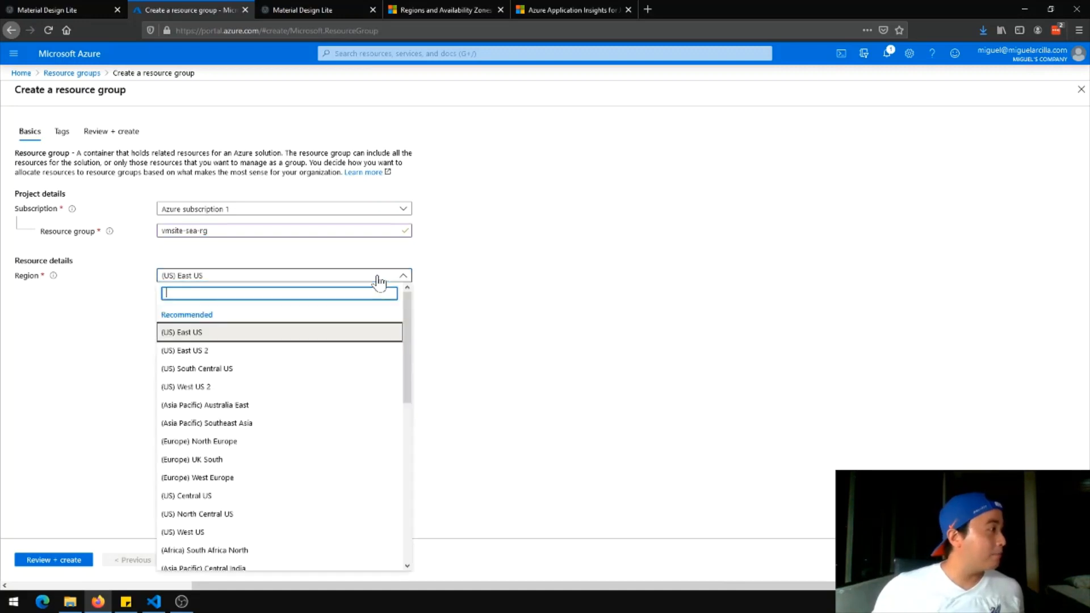
click(347, 425)
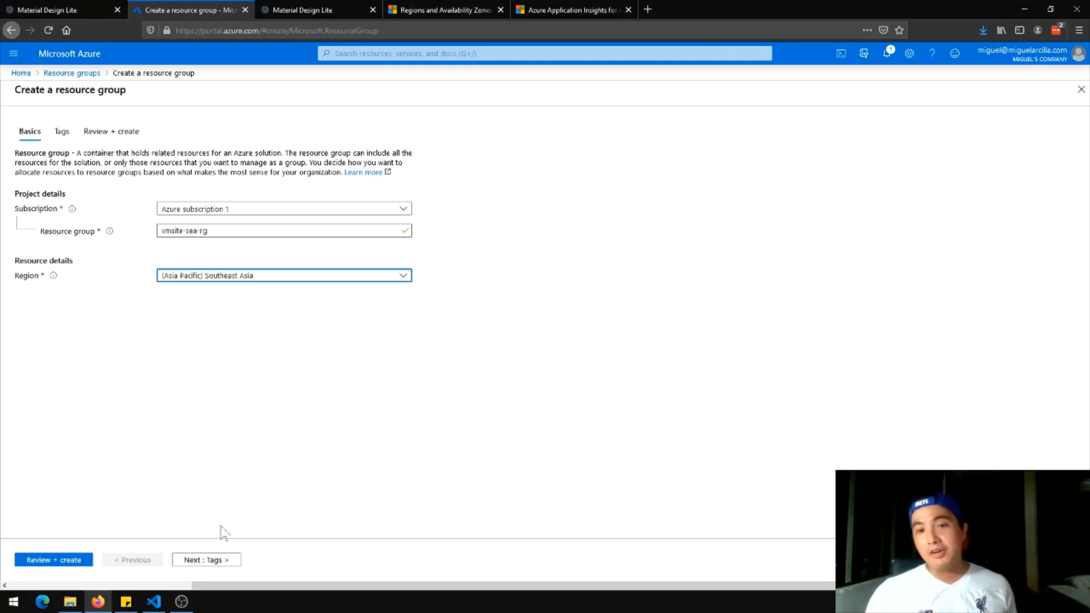
click(203, 562)
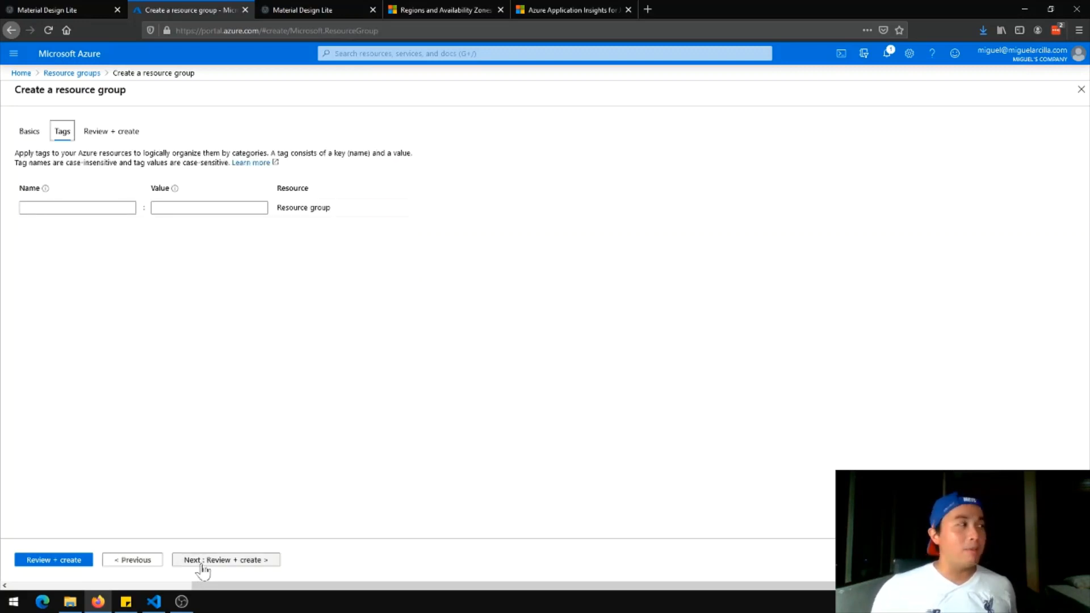
click(203, 564)
click(52, 562)
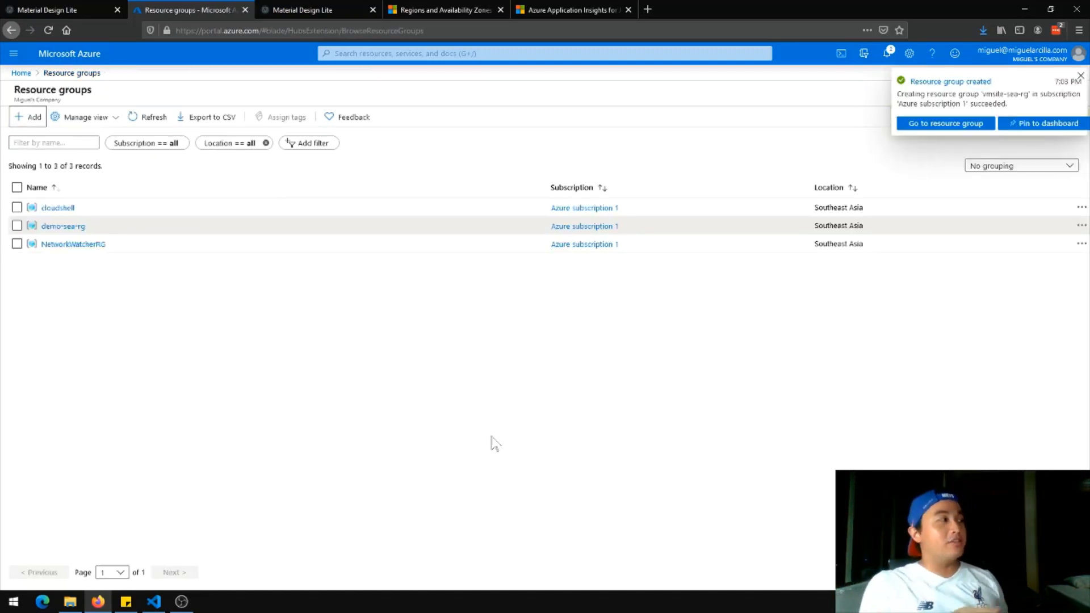
Go to the new vmsite-sea-rg resource group and add a resource from the Marketplace
click(958, 125)
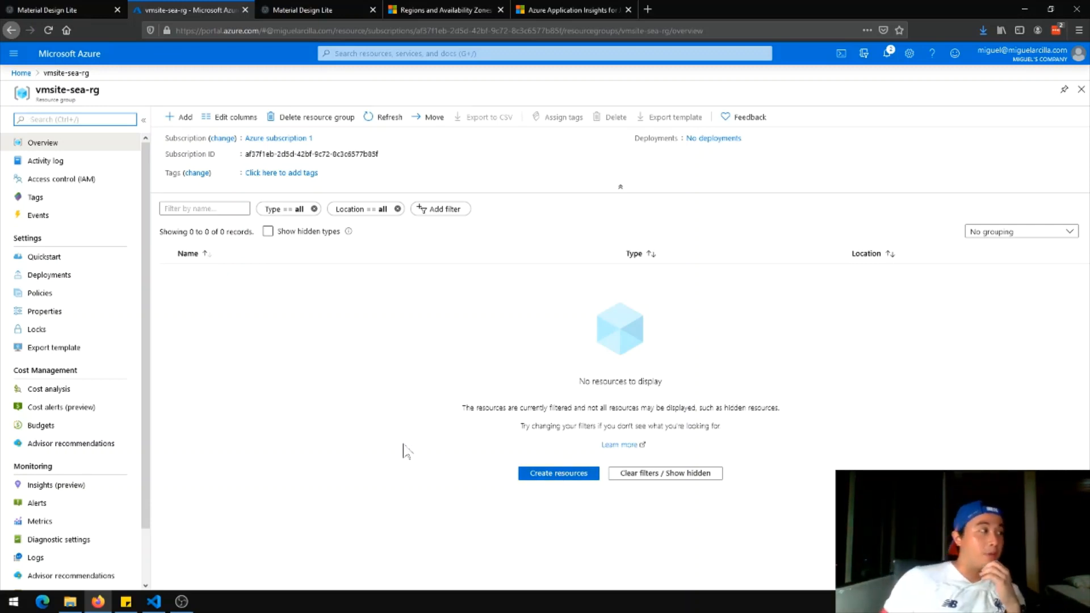
click(187, 121)
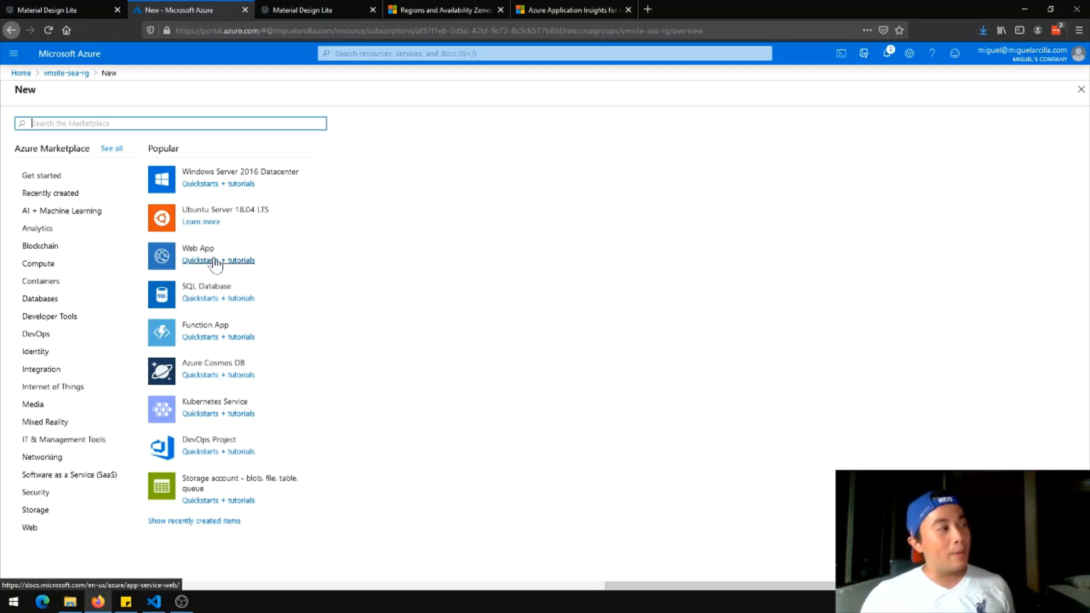
Pick Windows Server 2016 Datacenter from the Popular services list
click(244, 173)
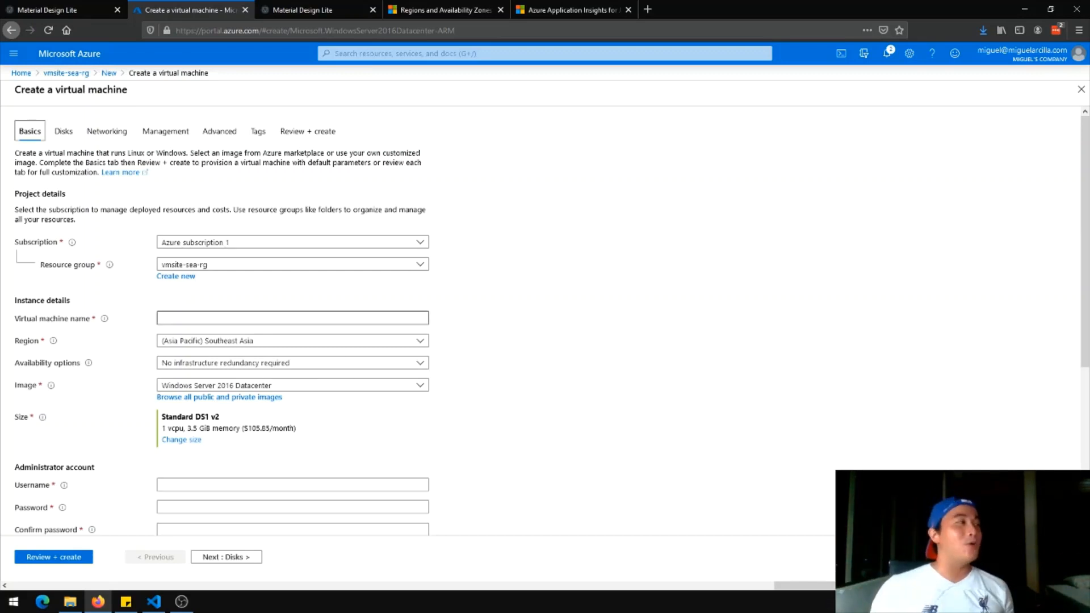
Enter a site-based virtual machine name ending in vm1 so it validates
click(292, 318)
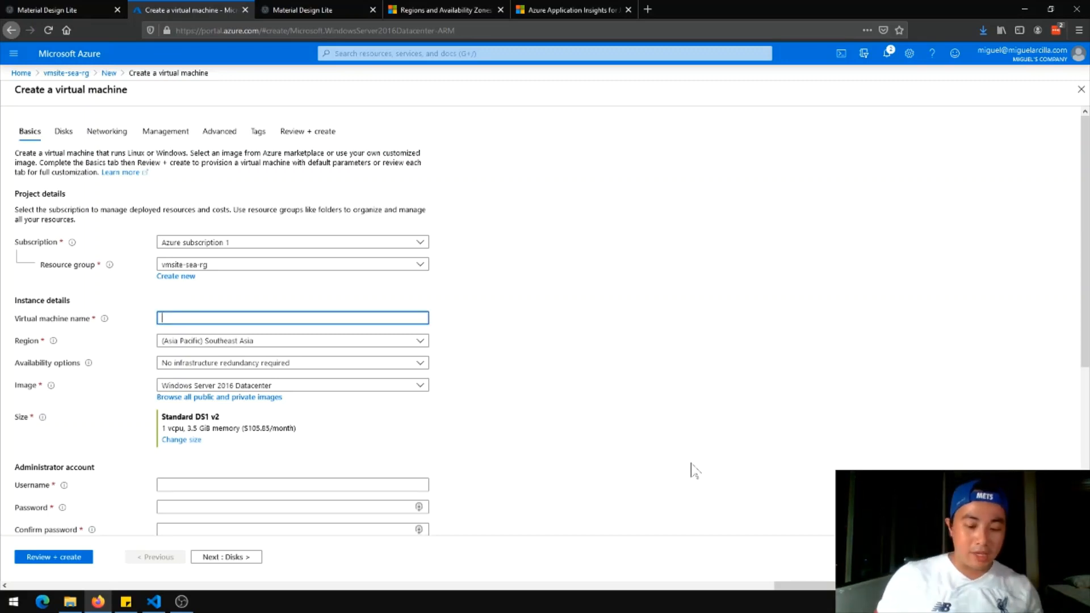
text(migels)
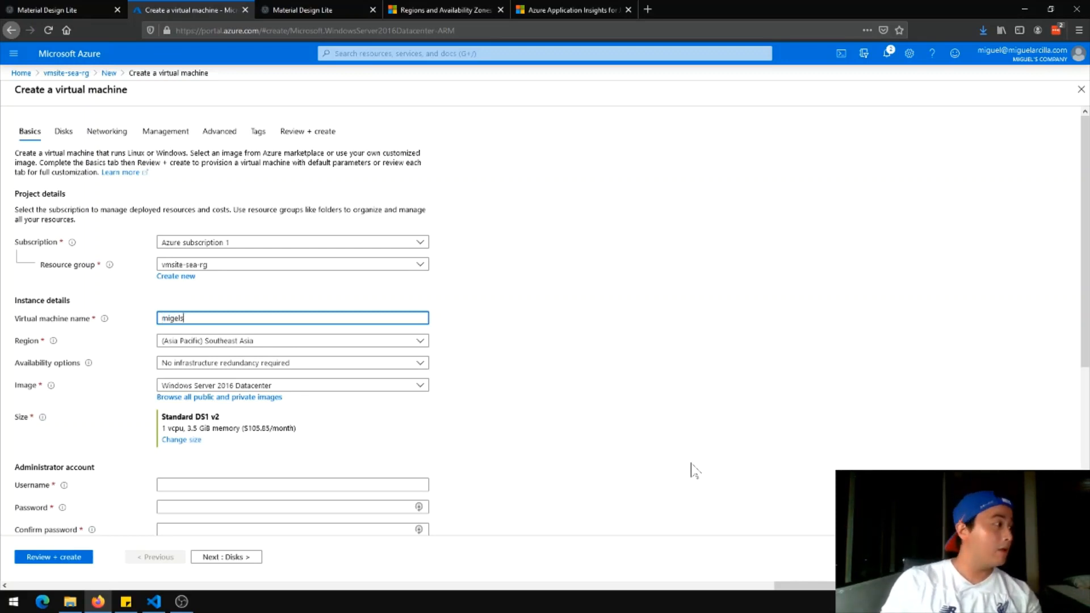
key(BackSpace)
key(BackSpace)
key(BackSpace)
text(uelssi)
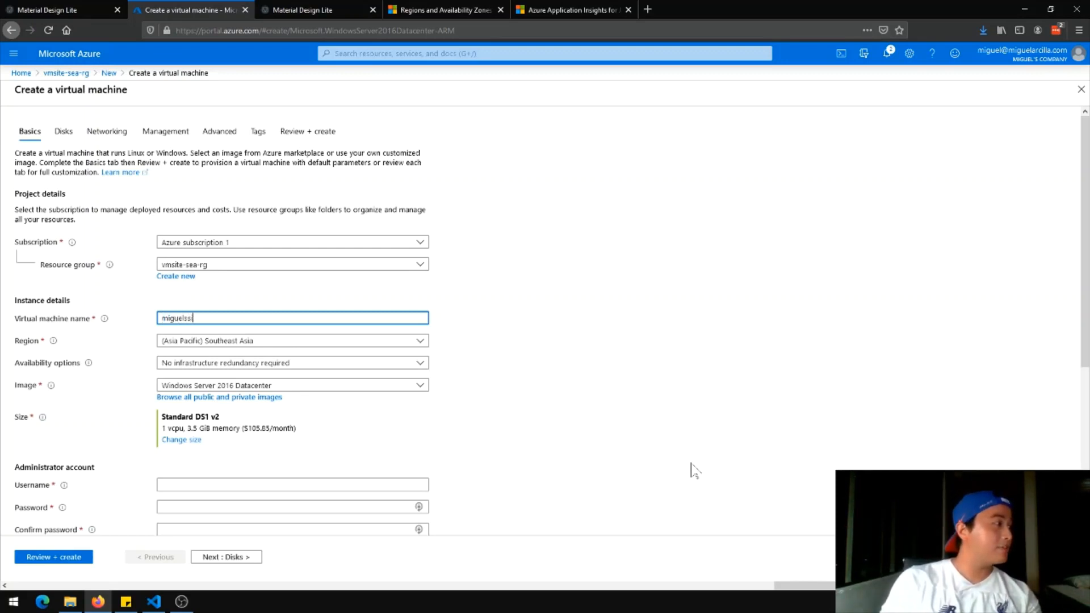
text(tevm1)
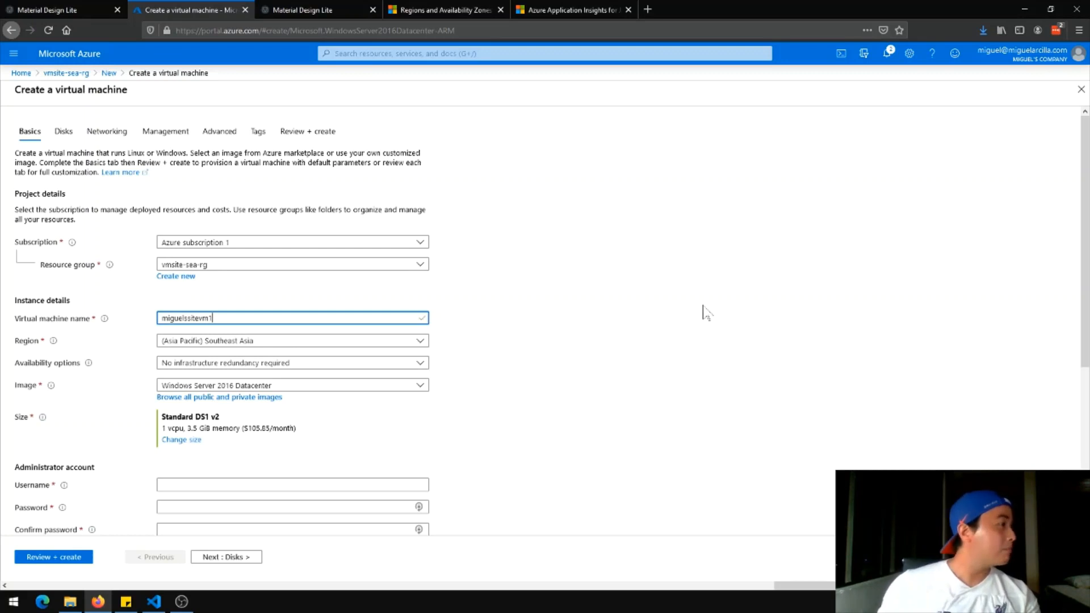
click(595, 341)
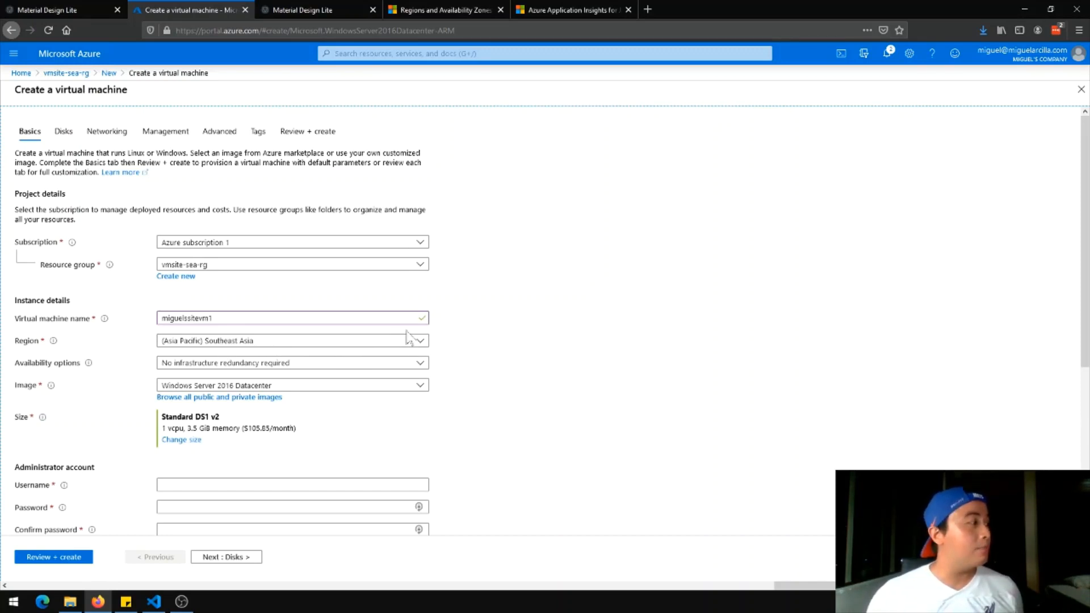
click(261, 367)
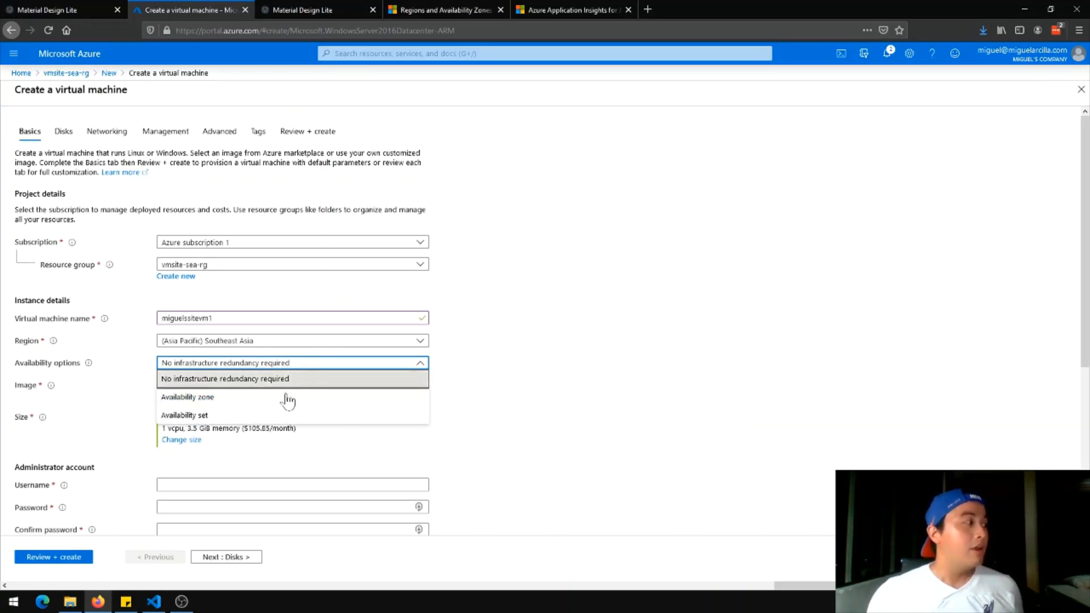
click(339, 366)
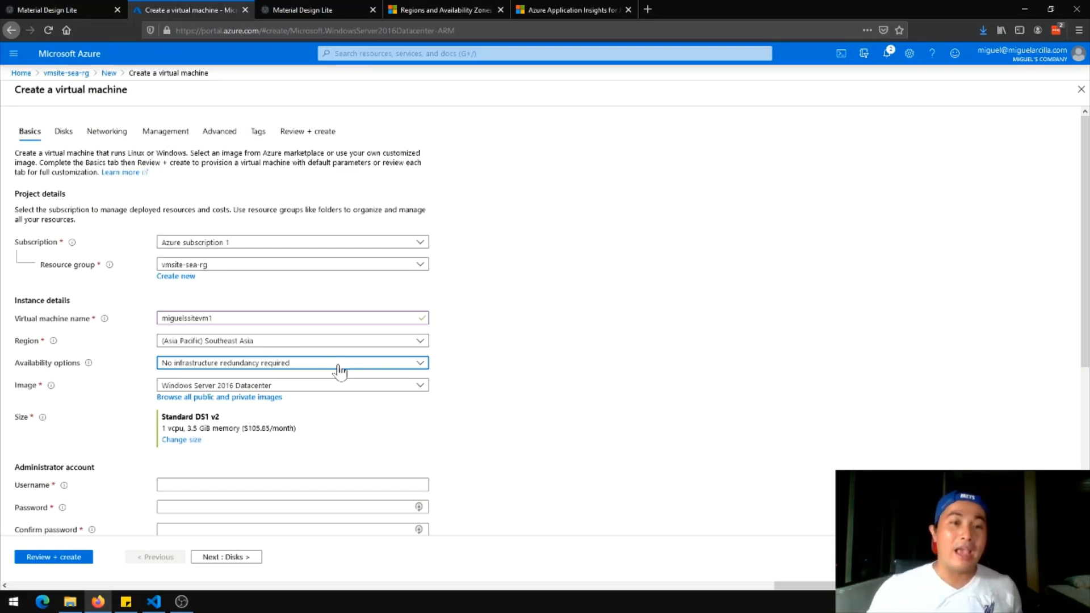
Set Availability options to Availability zone and choose zone 1
click(339, 366)
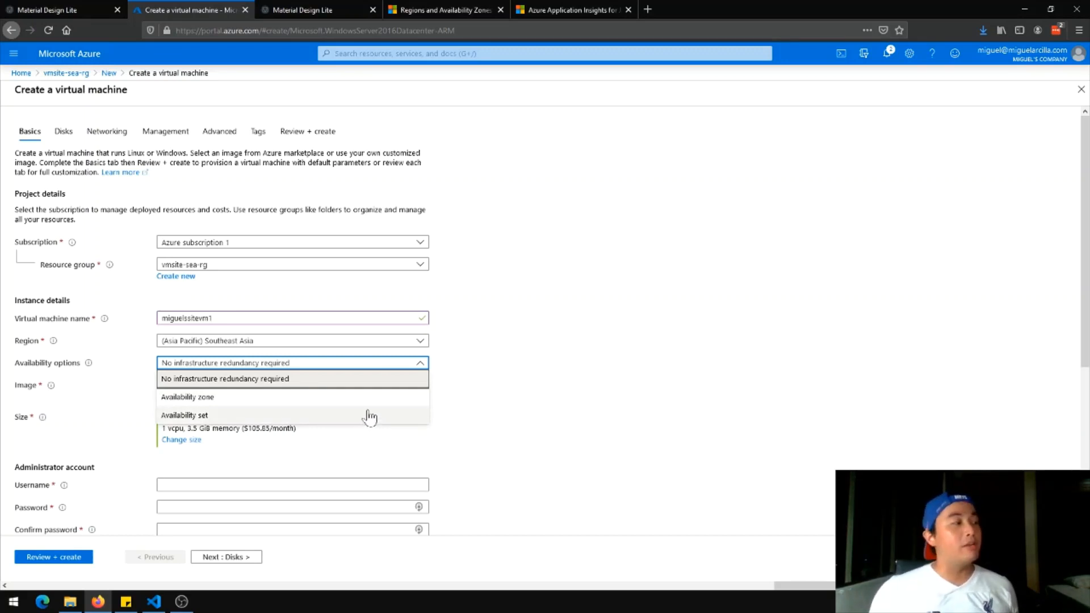
click(312, 408)
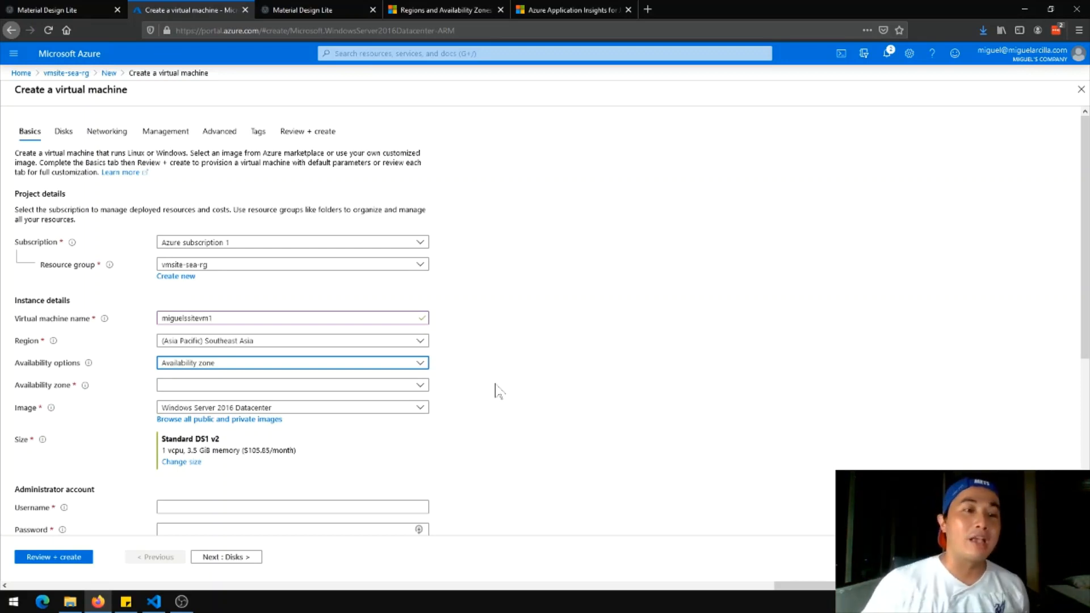
click(418, 386)
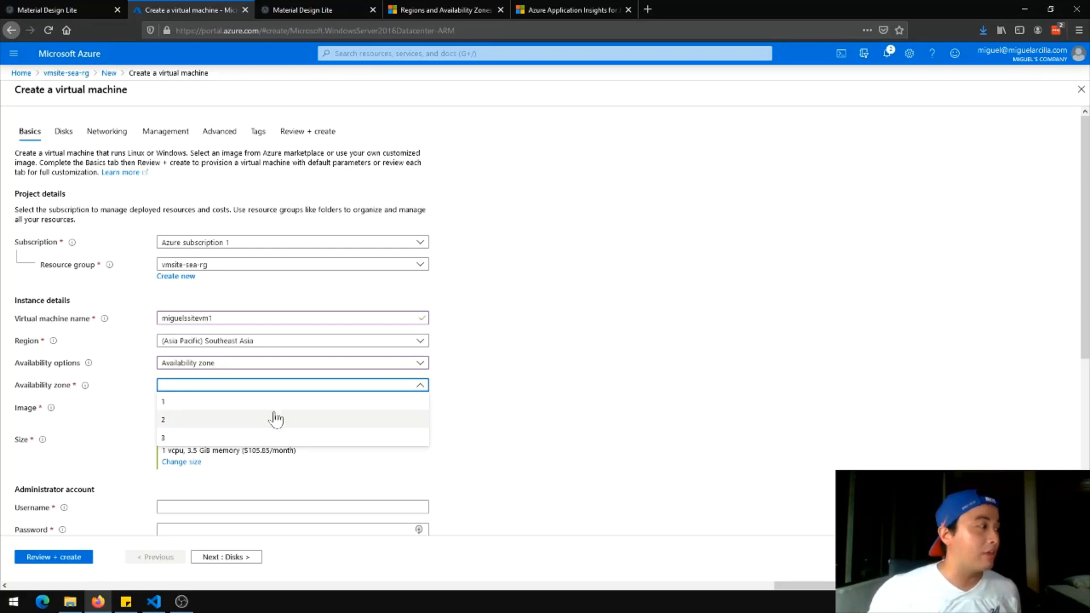
click(210, 404)
scroll(348, 398, down, 2)
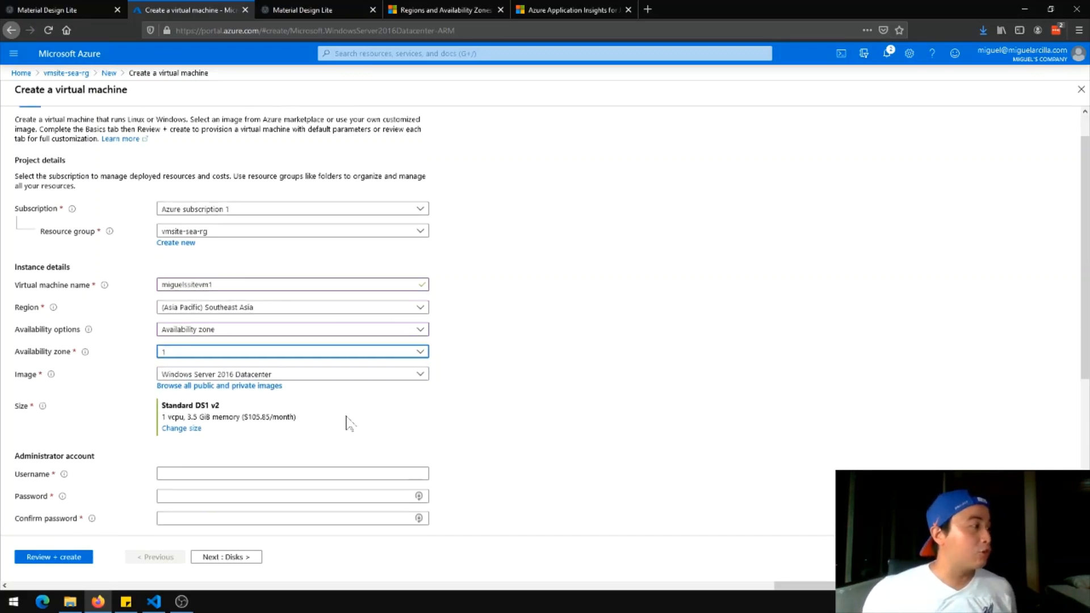
scroll(471, 330, down, 2)
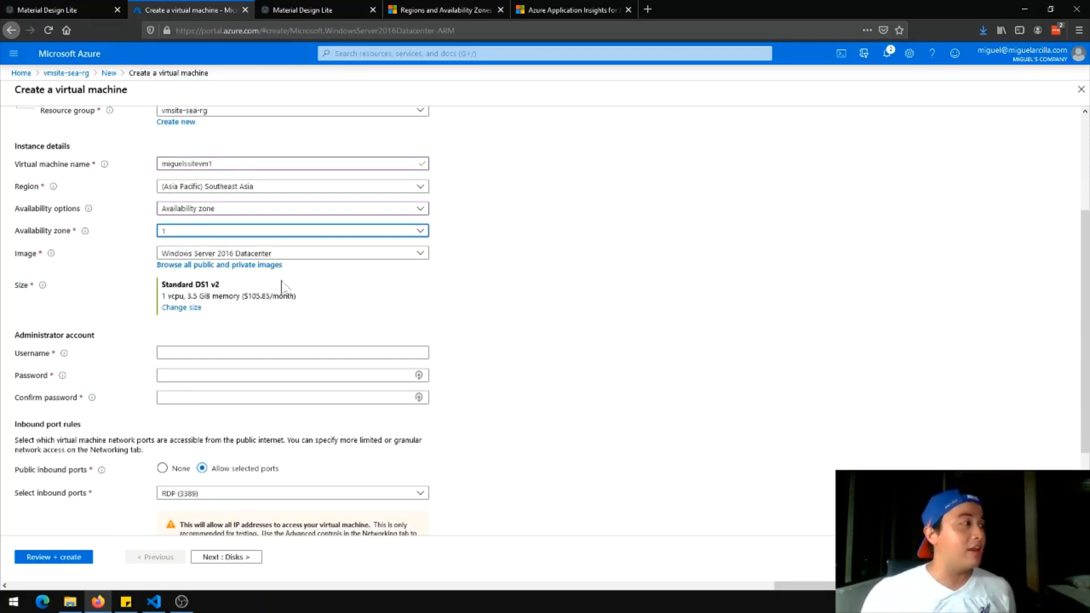
scroll(403, 318, up, 2)
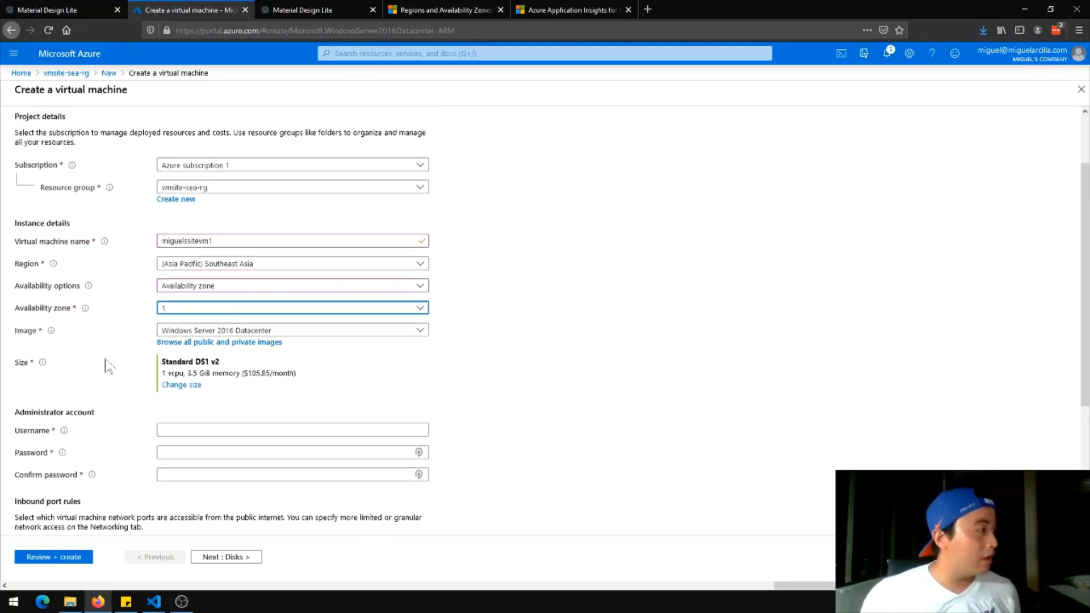
click(182, 385)
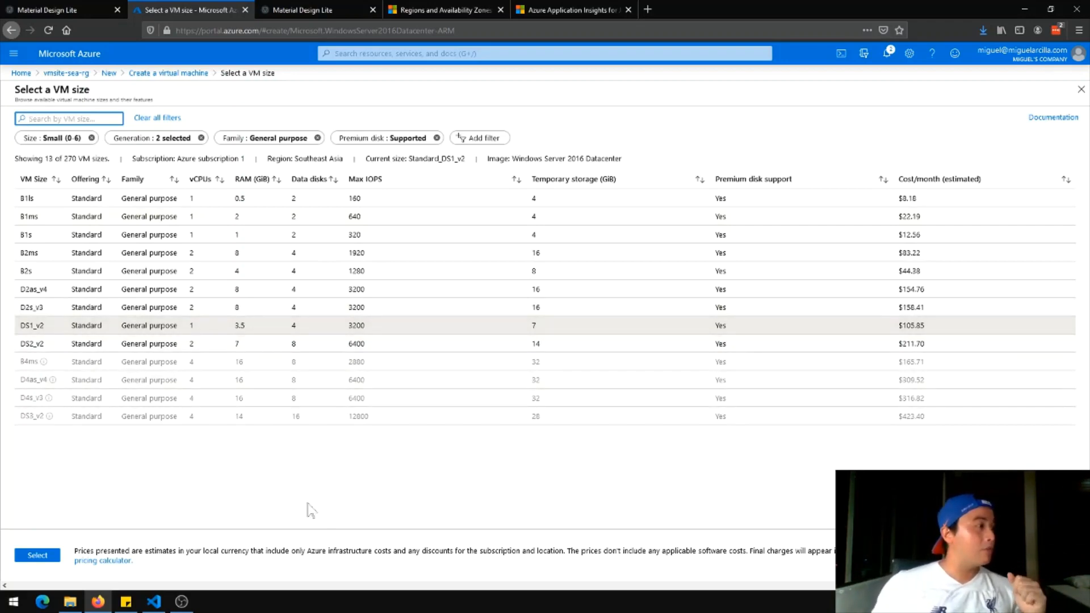
click(53, 558)
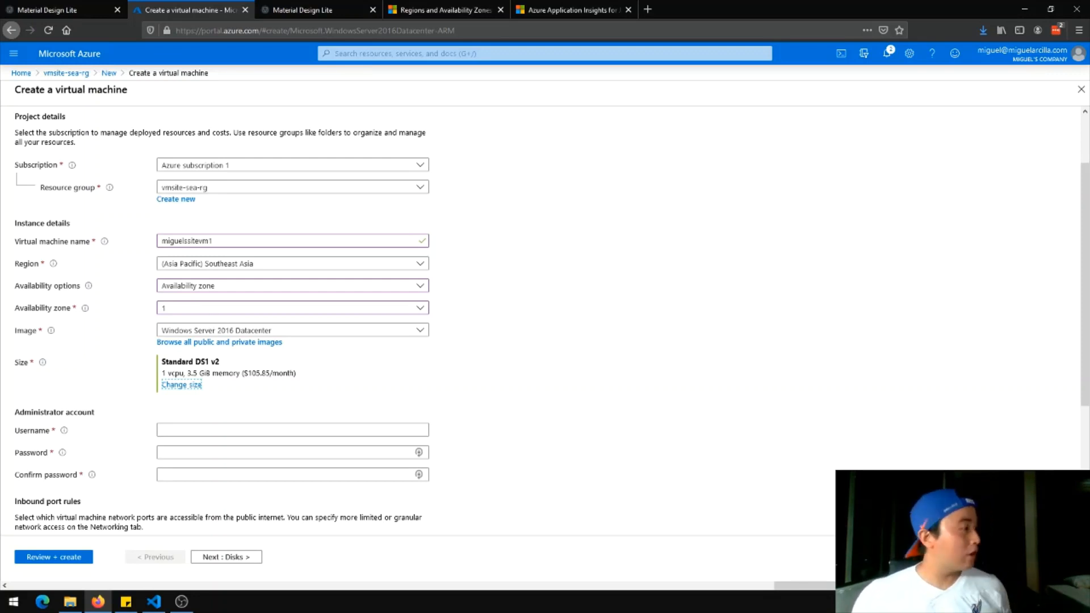
Enter the administrator username, a password, and the matching password confirmation
scroll(222, 323, down, 1)
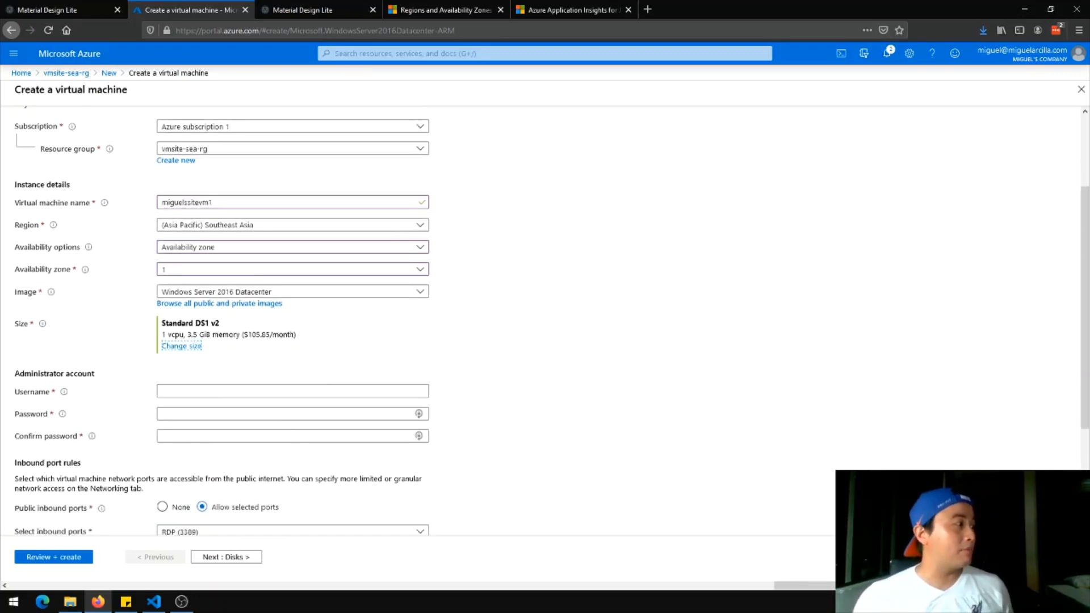
key(Tab)
scroll(307, 351, down, 3)
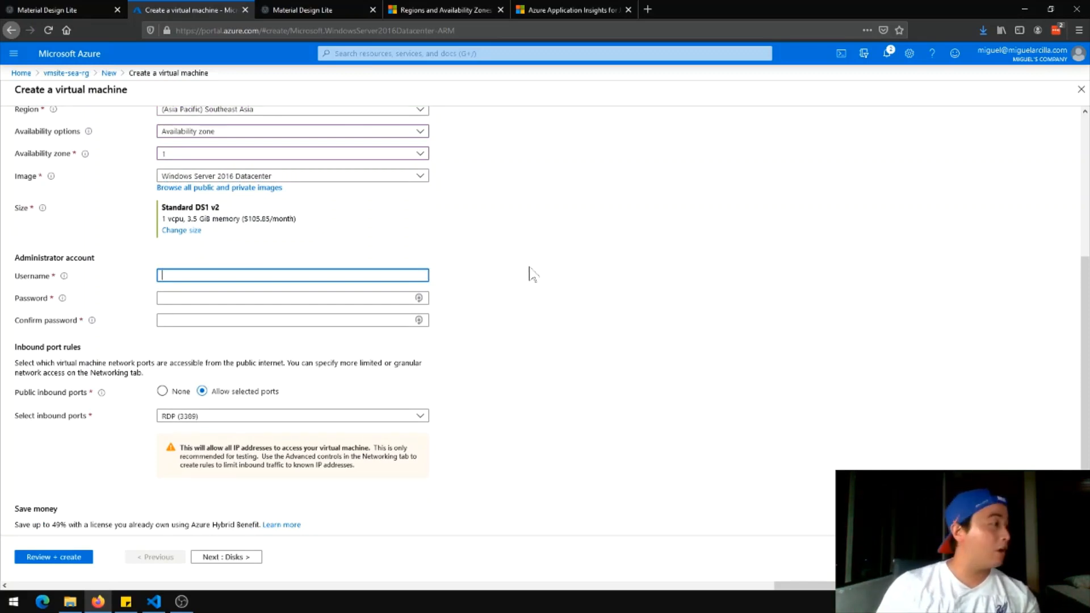
text(b)
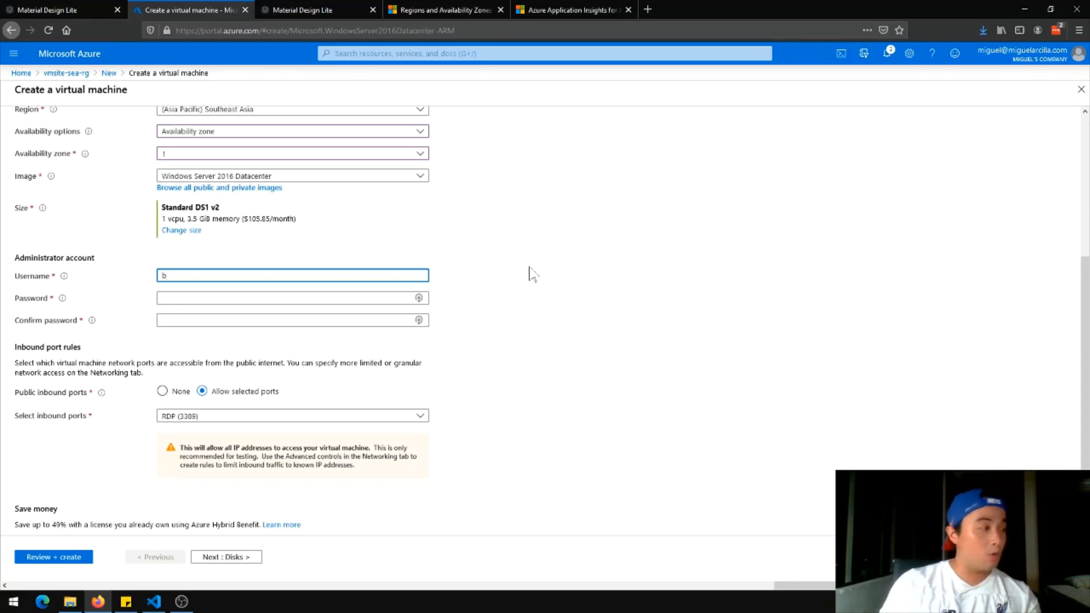
text(admin)
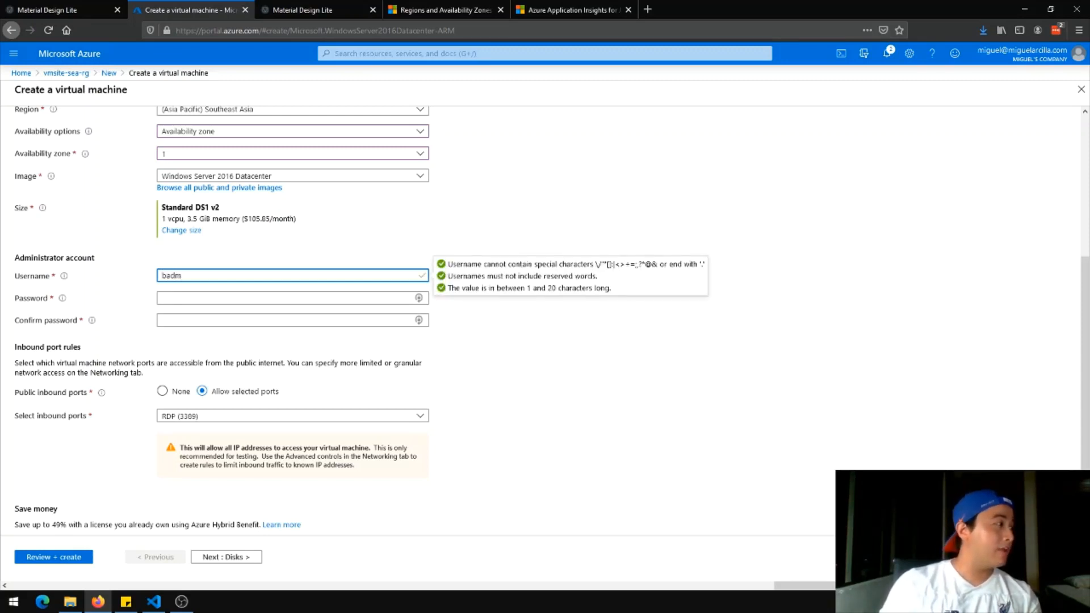
click(418, 298)
text(•••••••••)
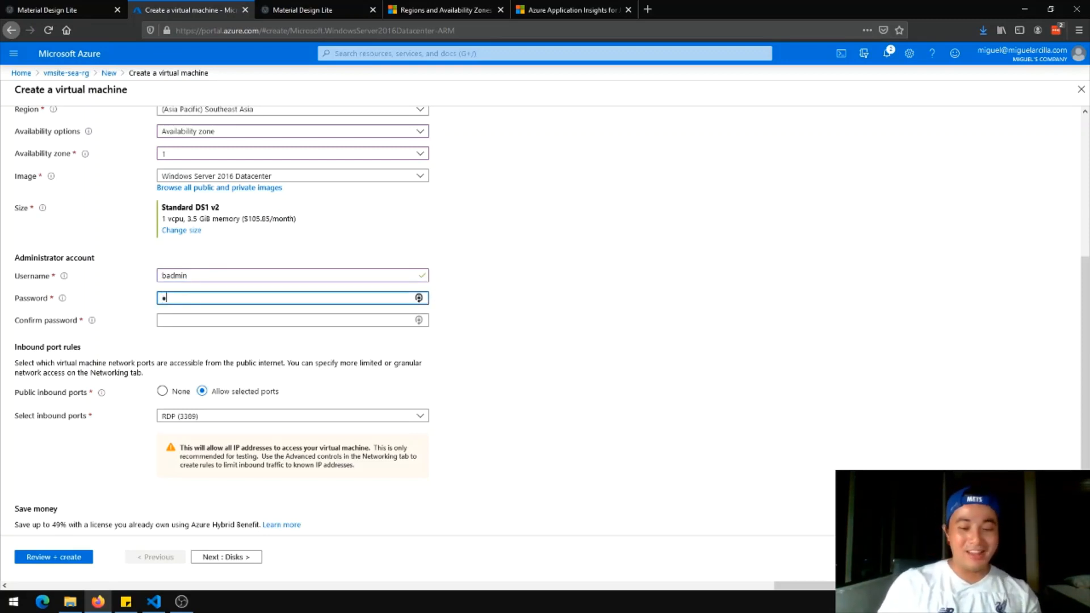
text(•••)
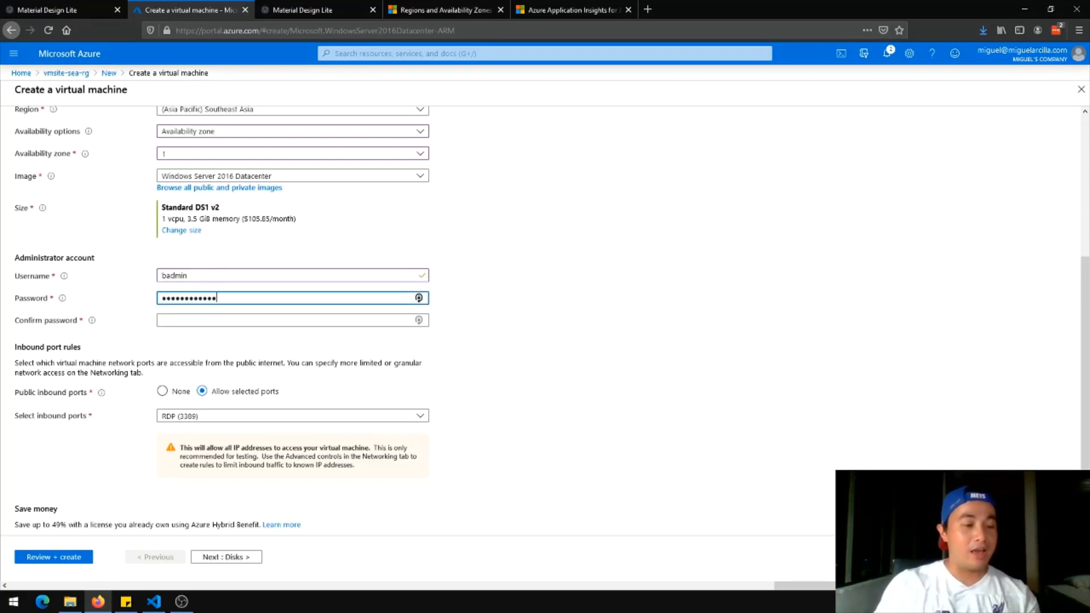
key(Tab)
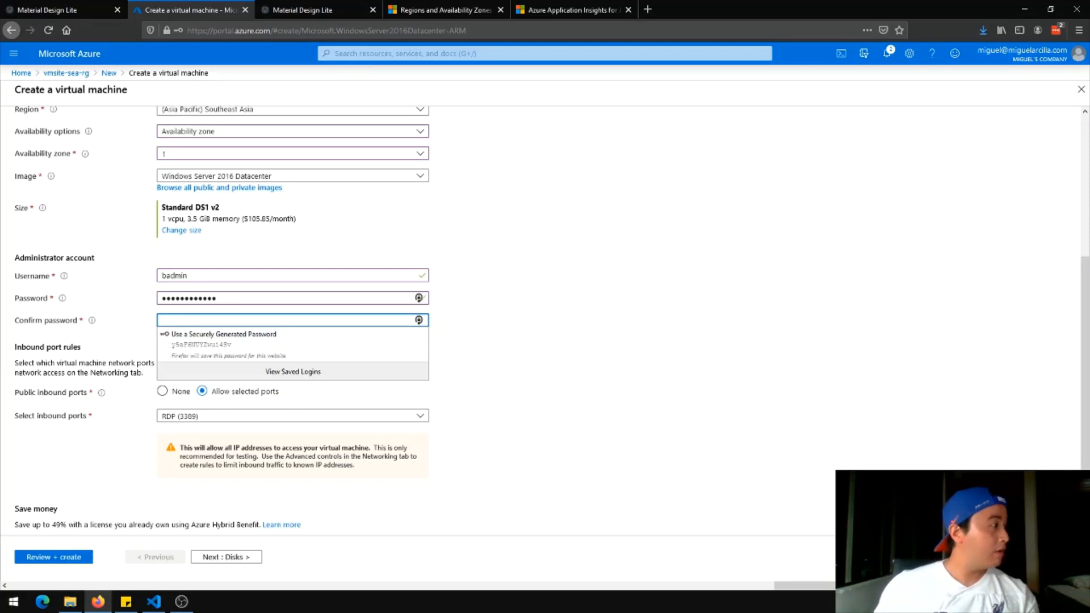
click(558, 326)
click(394, 320)
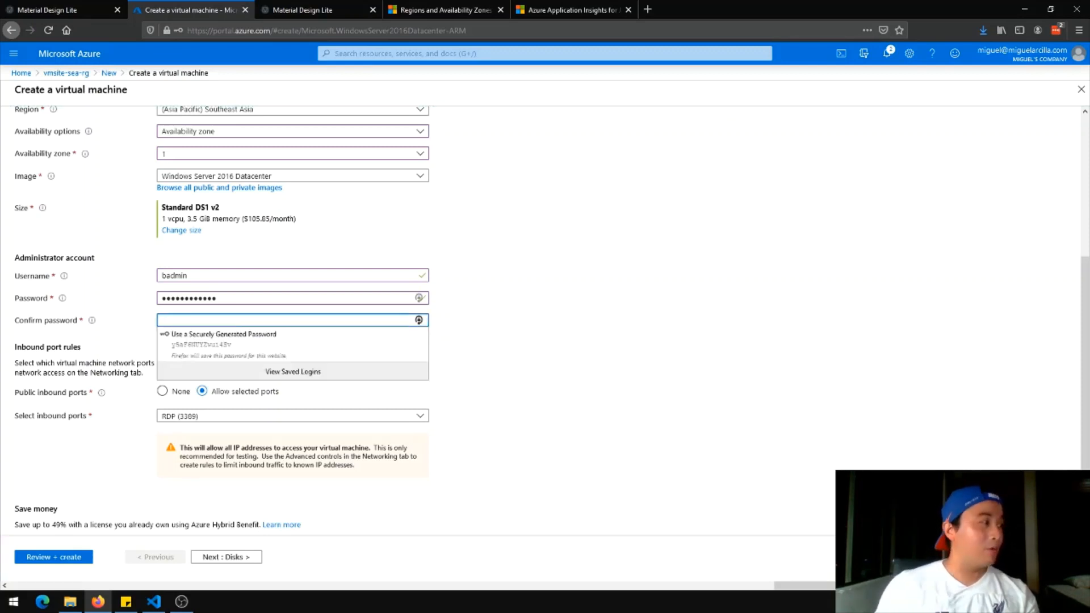
text(••••••••)
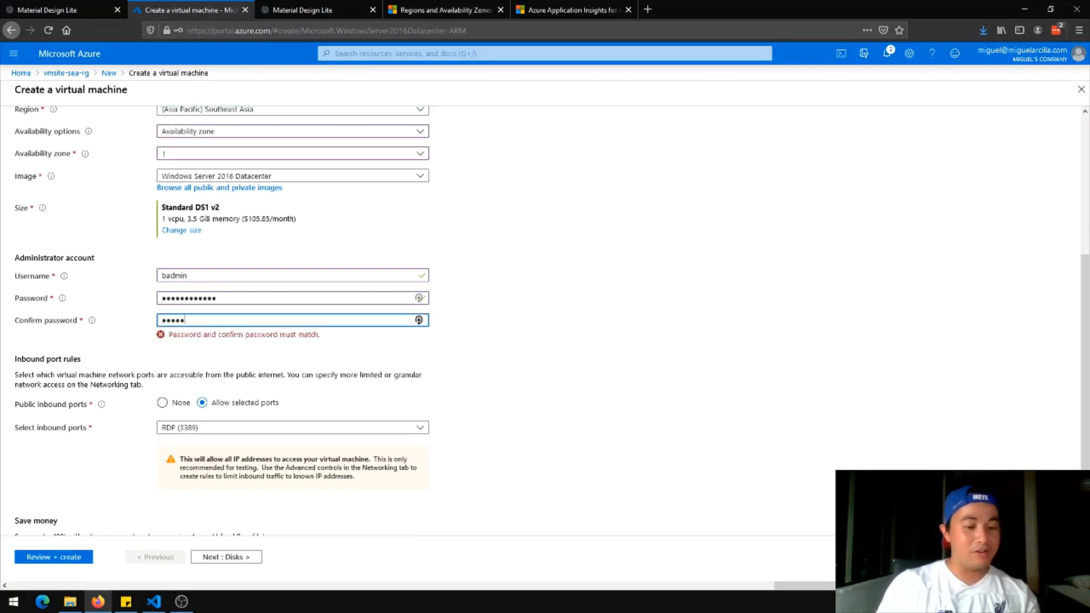
text(••••)
click(509, 344)
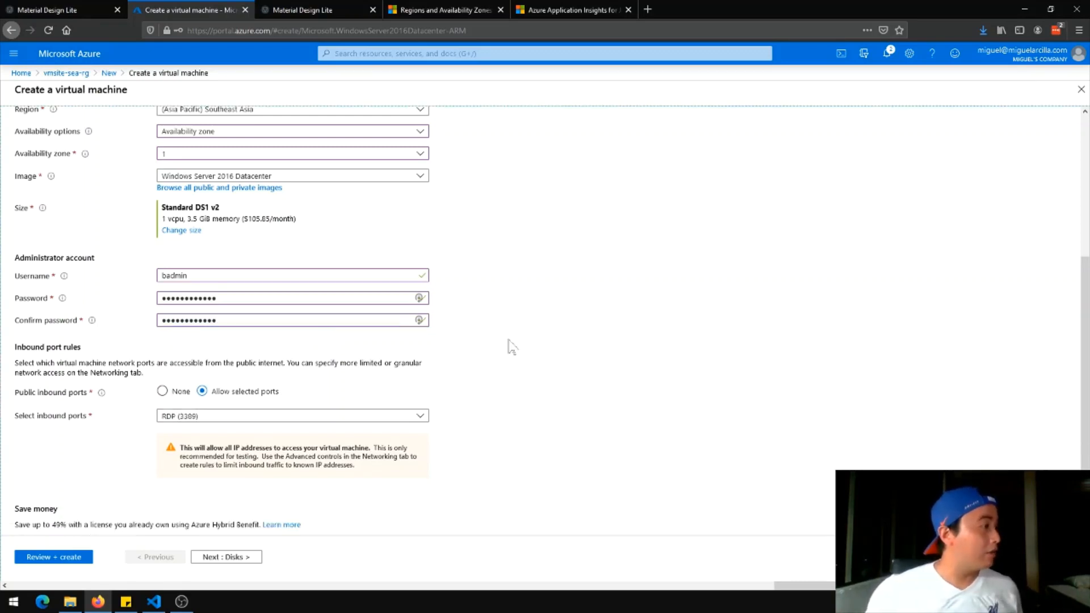
scroll(551, 378, down, 1)
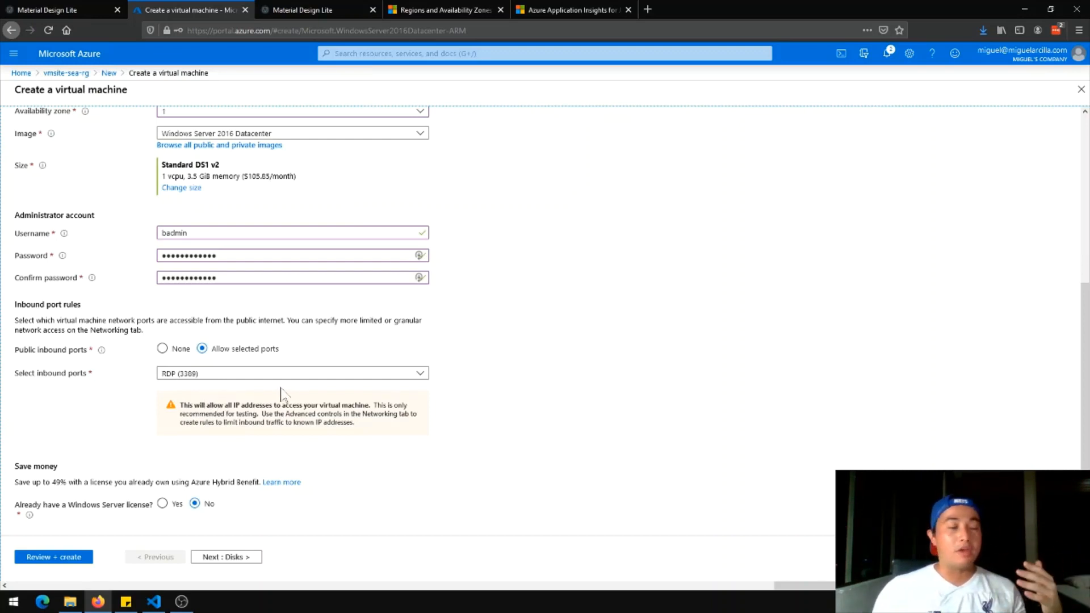
click(164, 505)
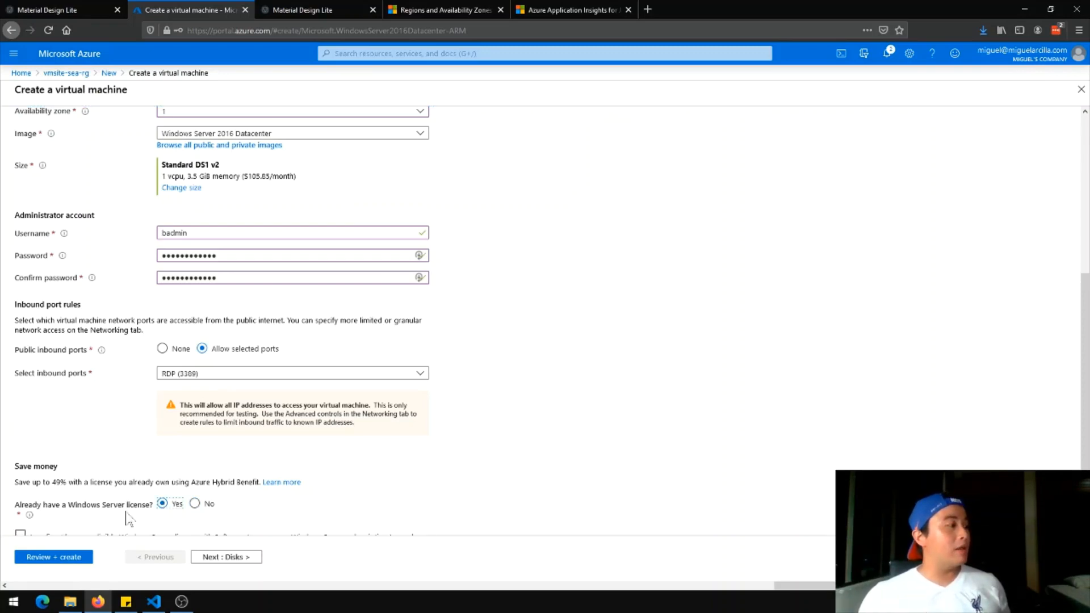
scroll(232, 386, down, 1)
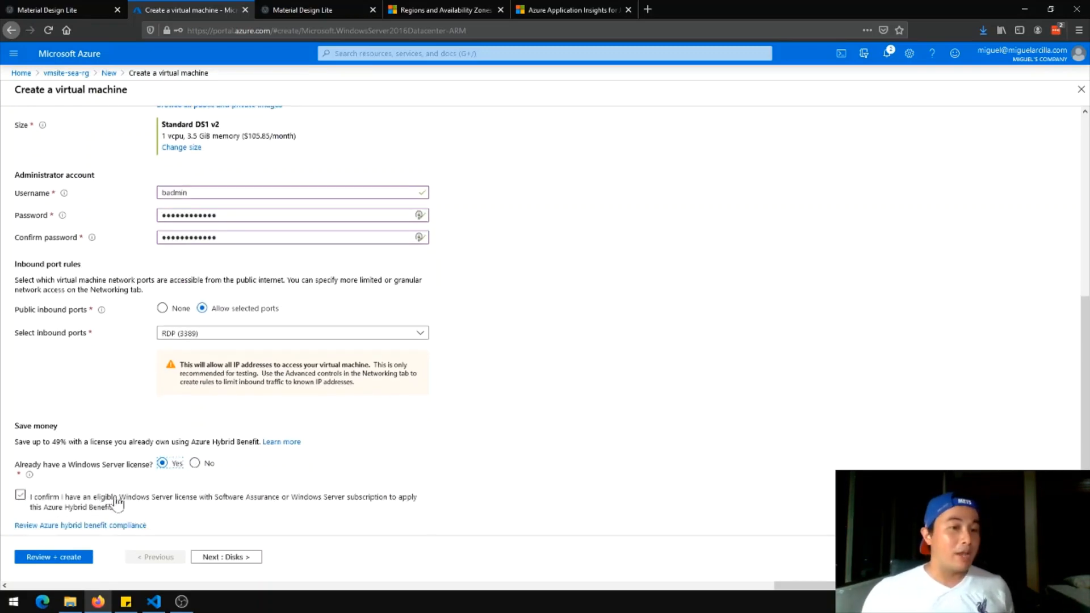
click(150, 500)
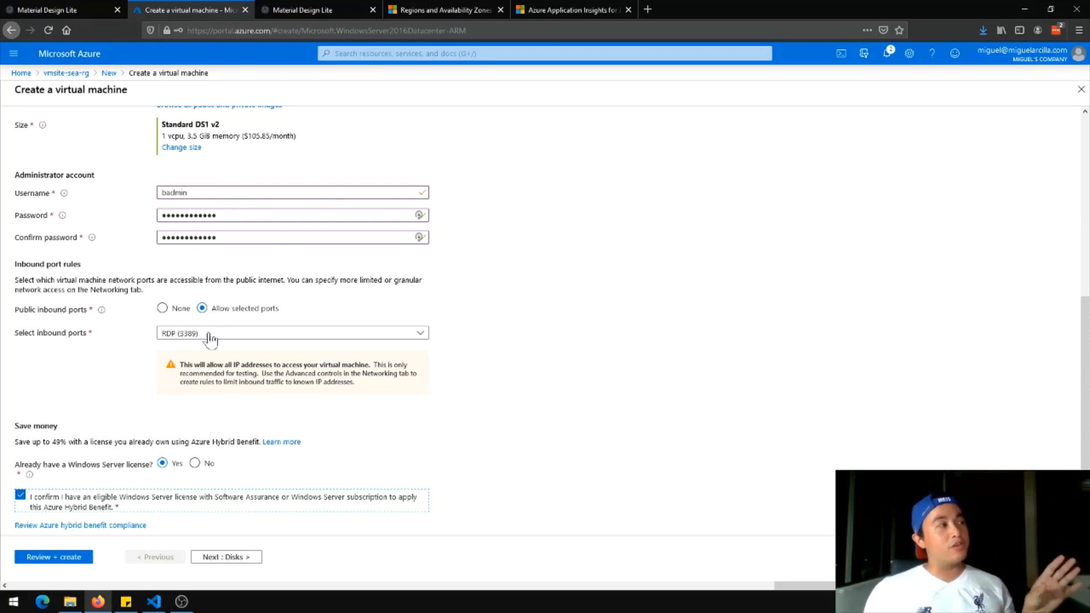
click(196, 464)
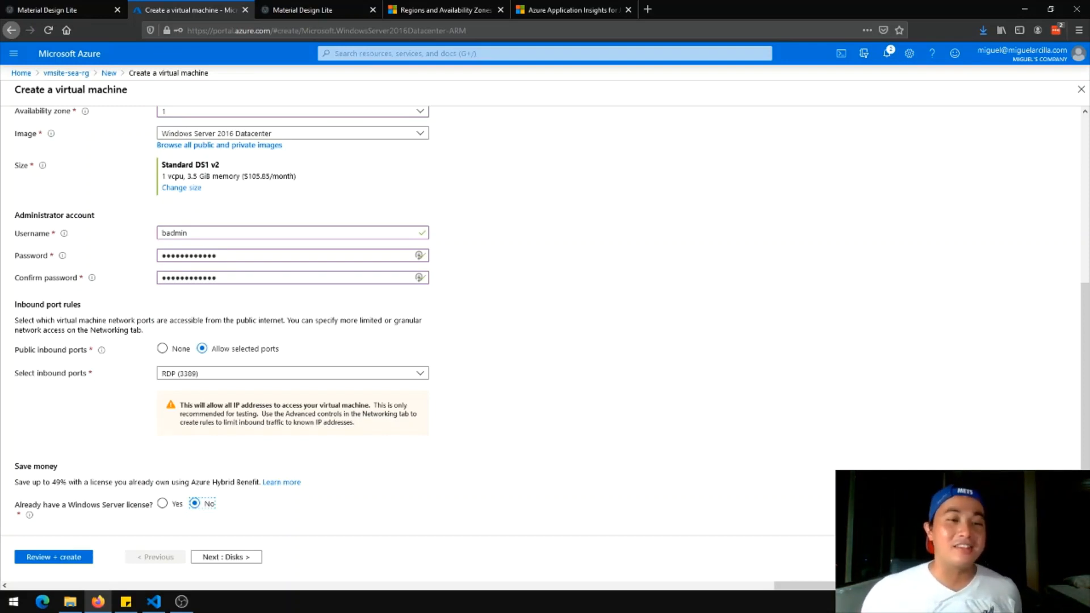
click(227, 558)
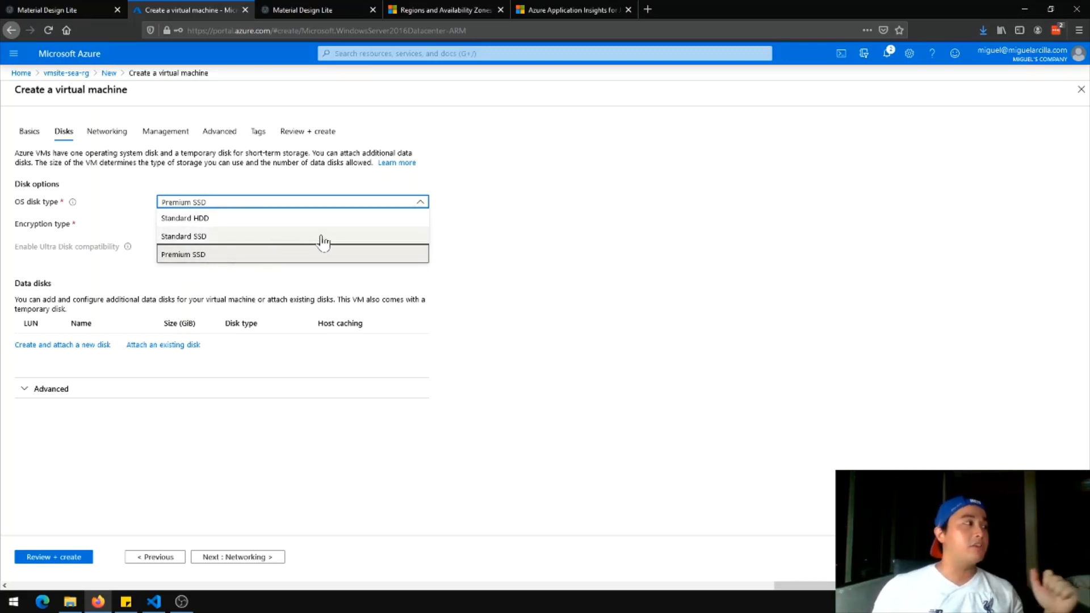
Keep Premium SSD selected as the OS disk type
click(514, 248)
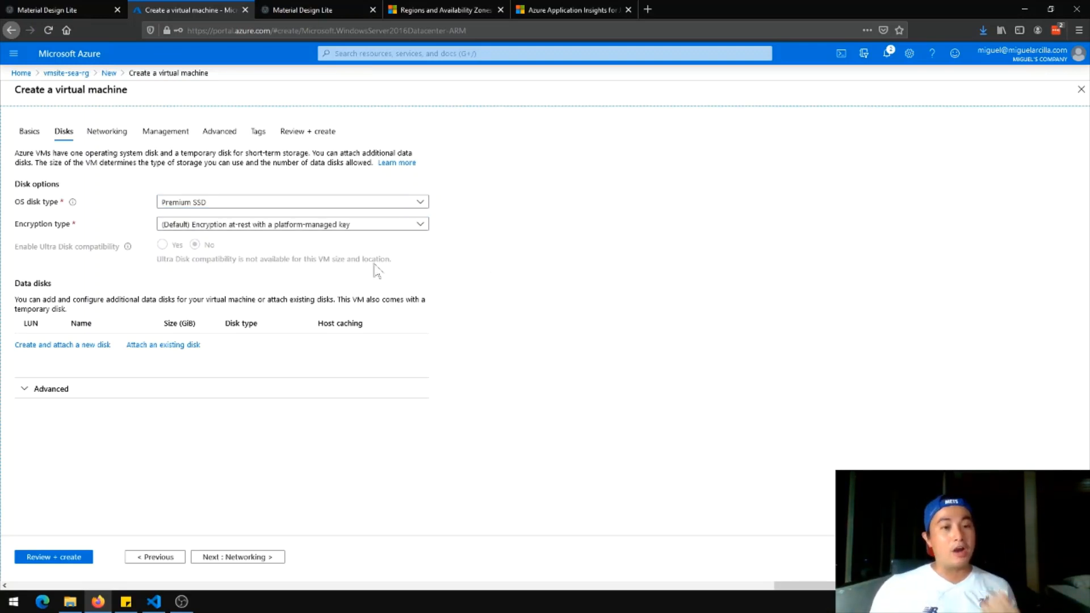
Move to Networking, keep vmsite-sea-rg-vnet, and begin configuring that new virtual network
click(250, 559)
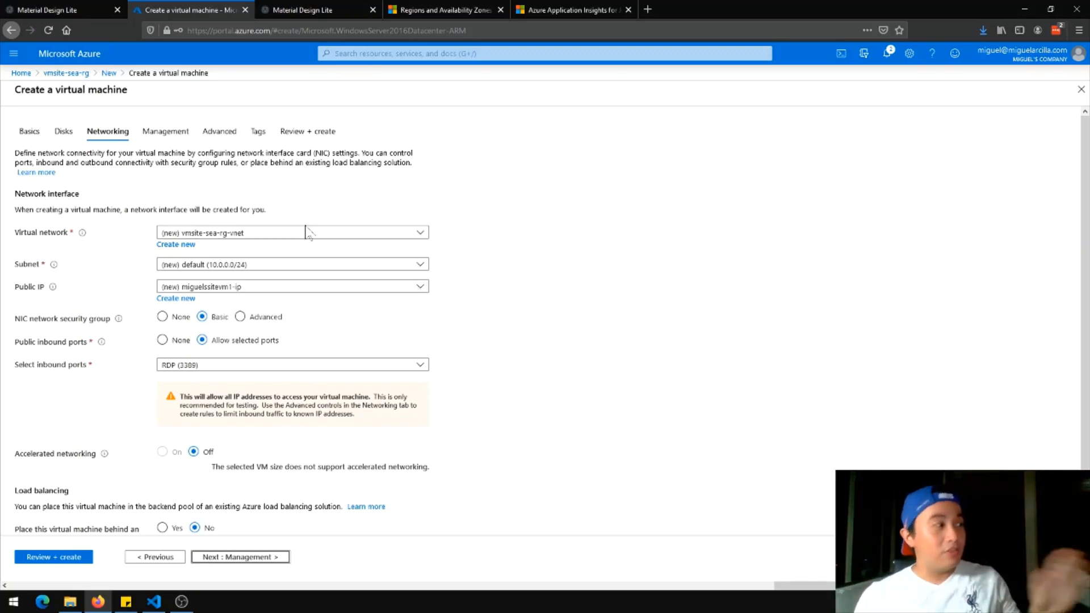
click(244, 233)
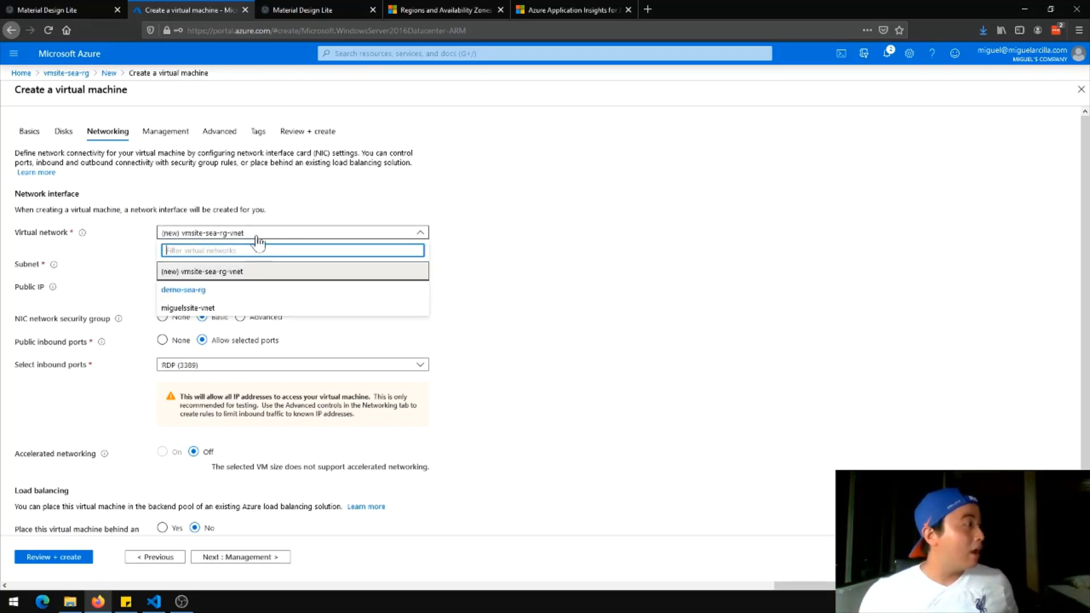
click(275, 238)
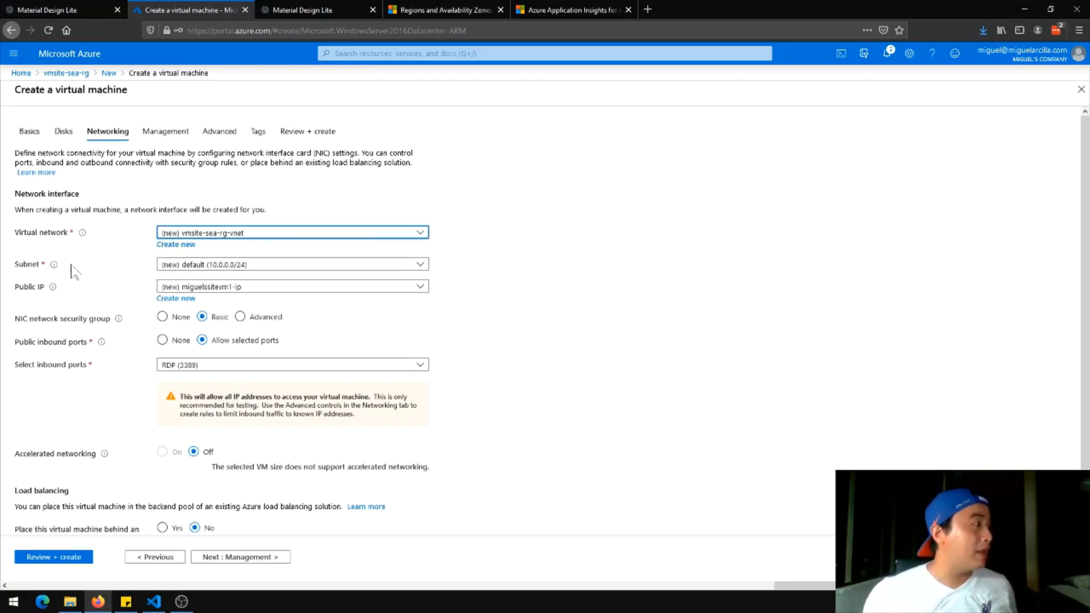
click(176, 245)
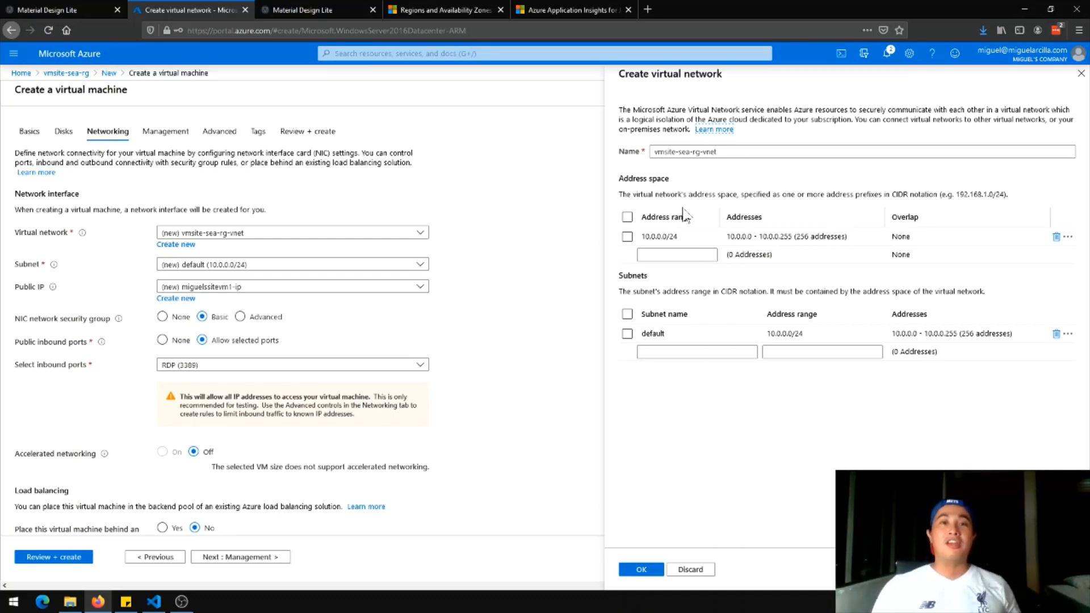
Narrow the virtual network's address space from 10.0.0.0/24 to 10.0.0.0/28
click(662, 236)
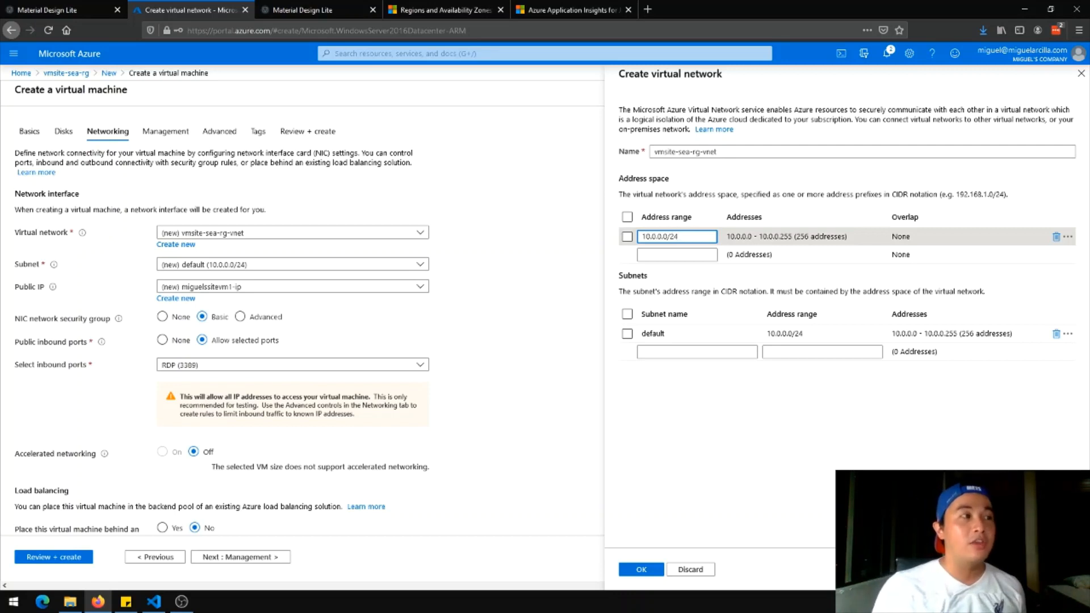
key(BackSpace)
text(8)
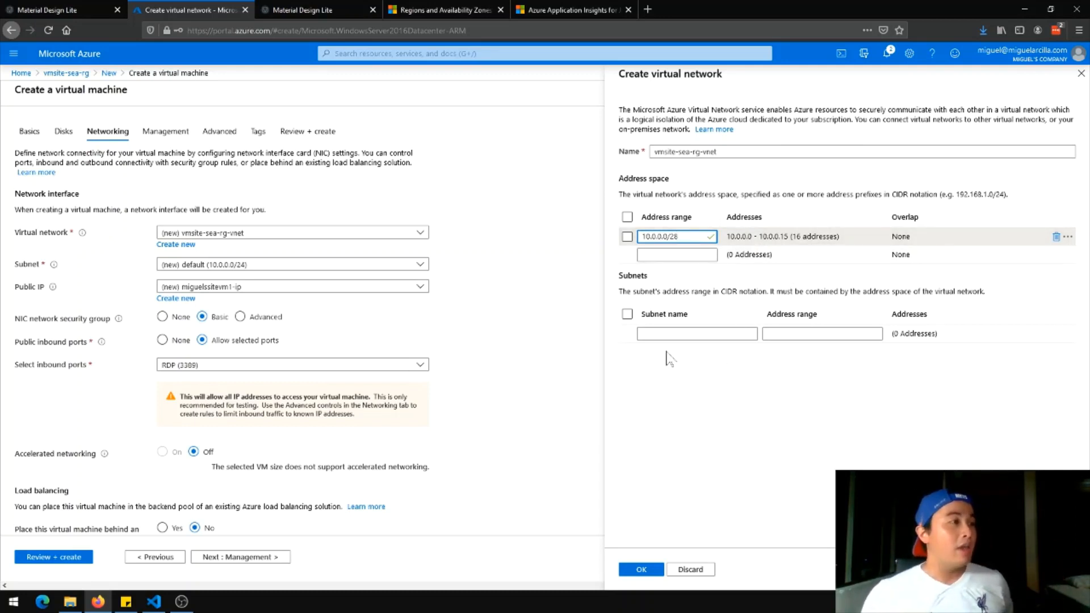
Add subnet WebServerSubnet with range 10.0.0.0/29 and confirm the new virtual network
click(681, 333)
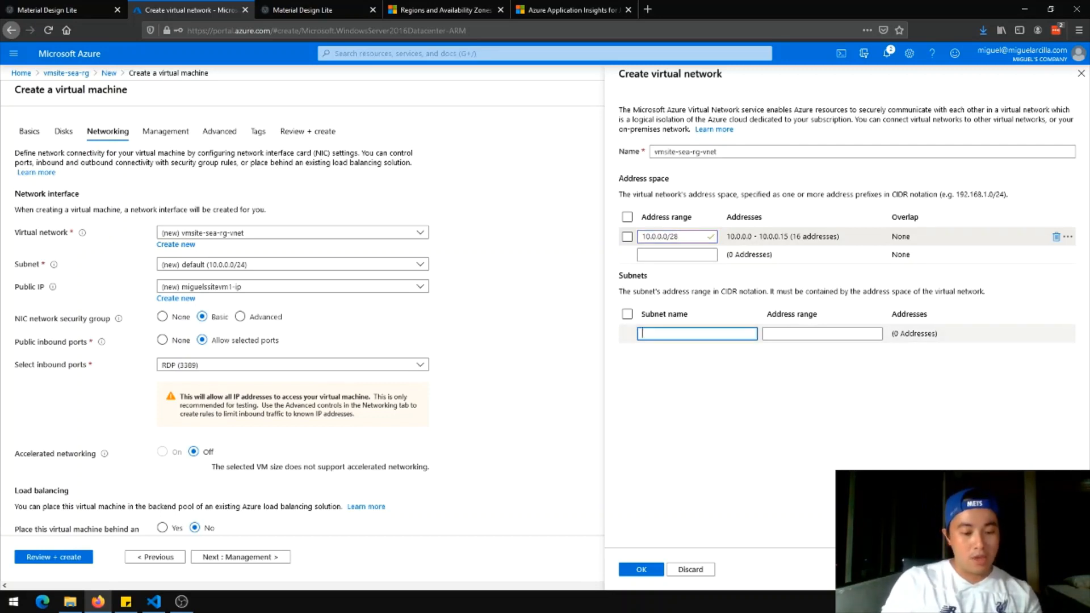
text(WebSe)
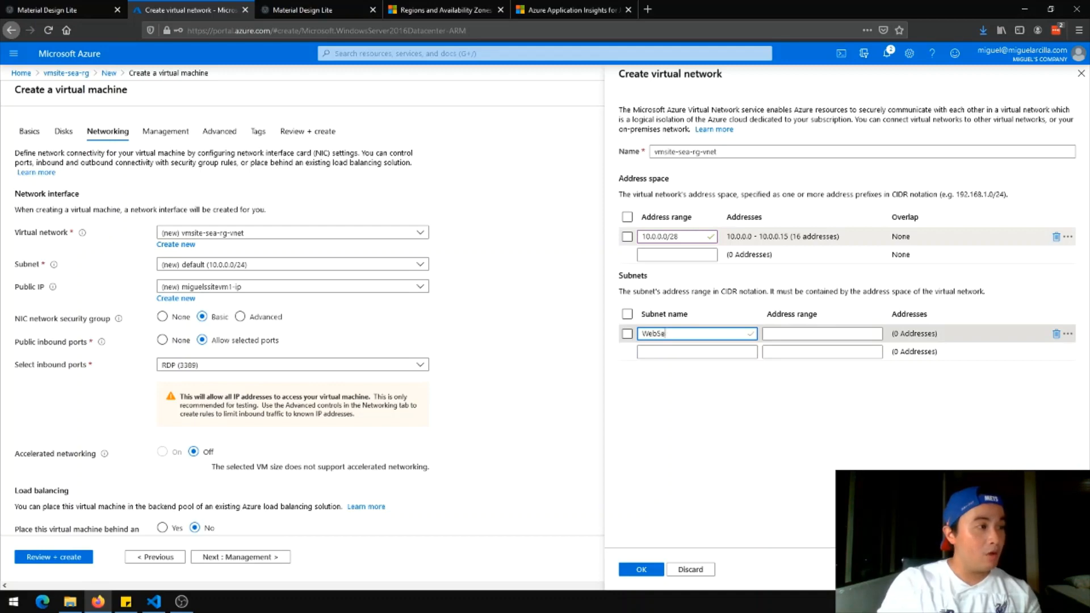
text(rverSubnet)
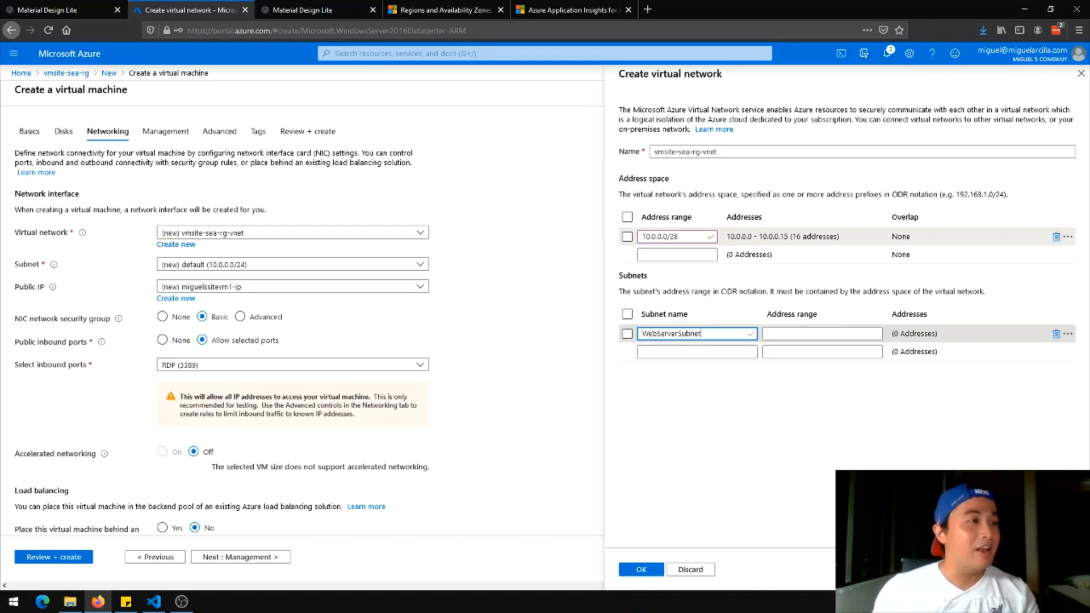
click(823, 334)
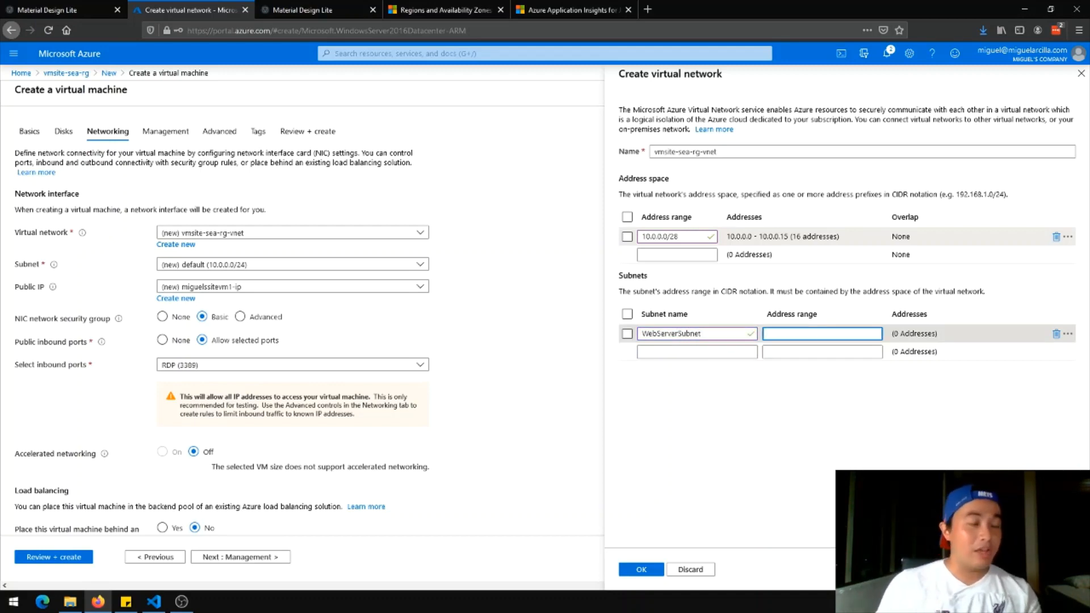
text(10.0.0.)
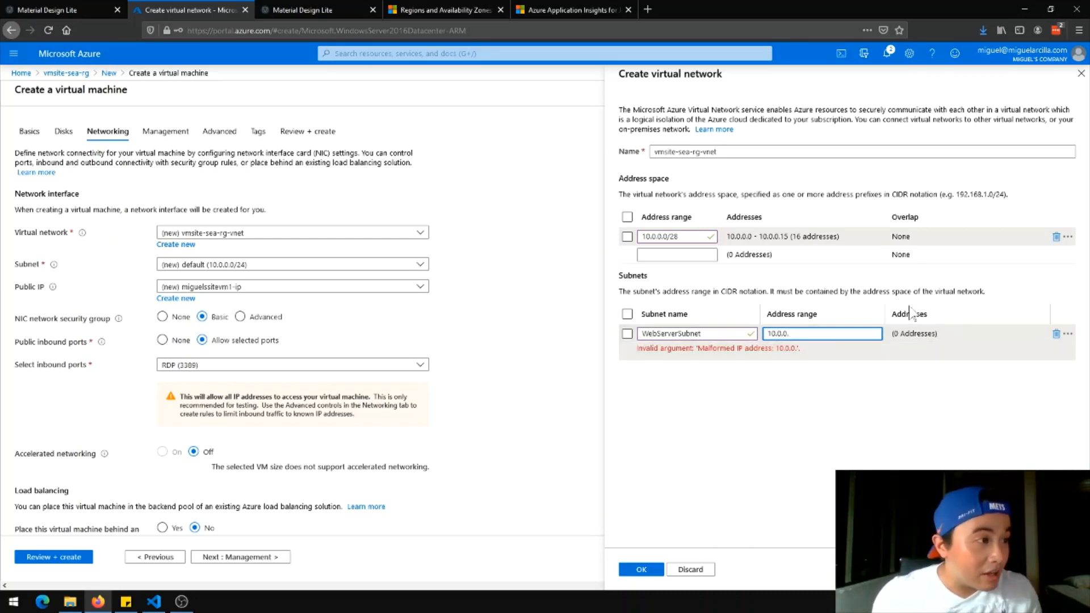
text(0/)
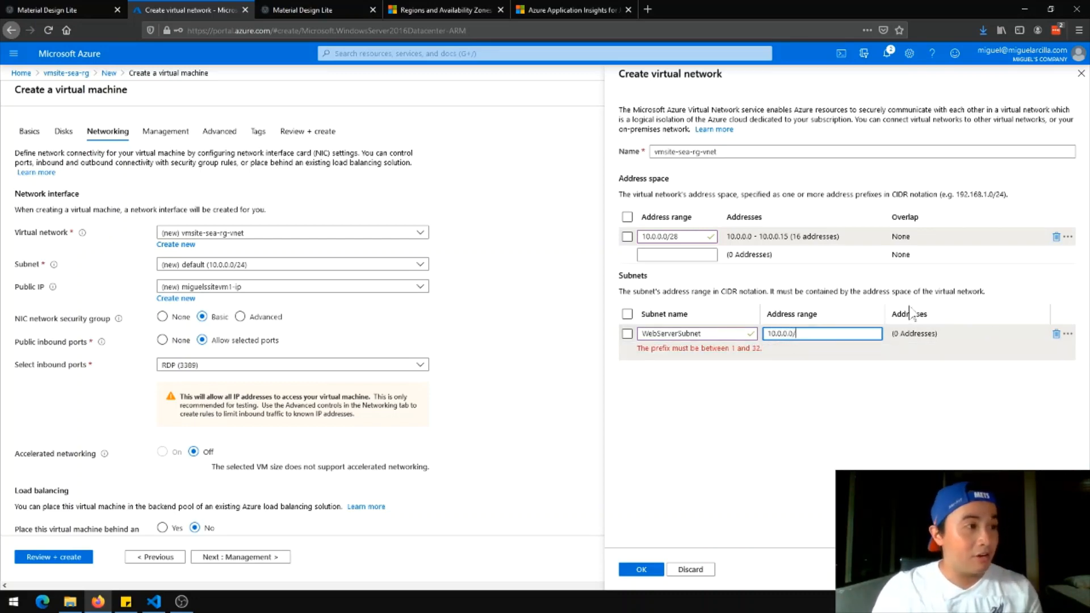
text(29)
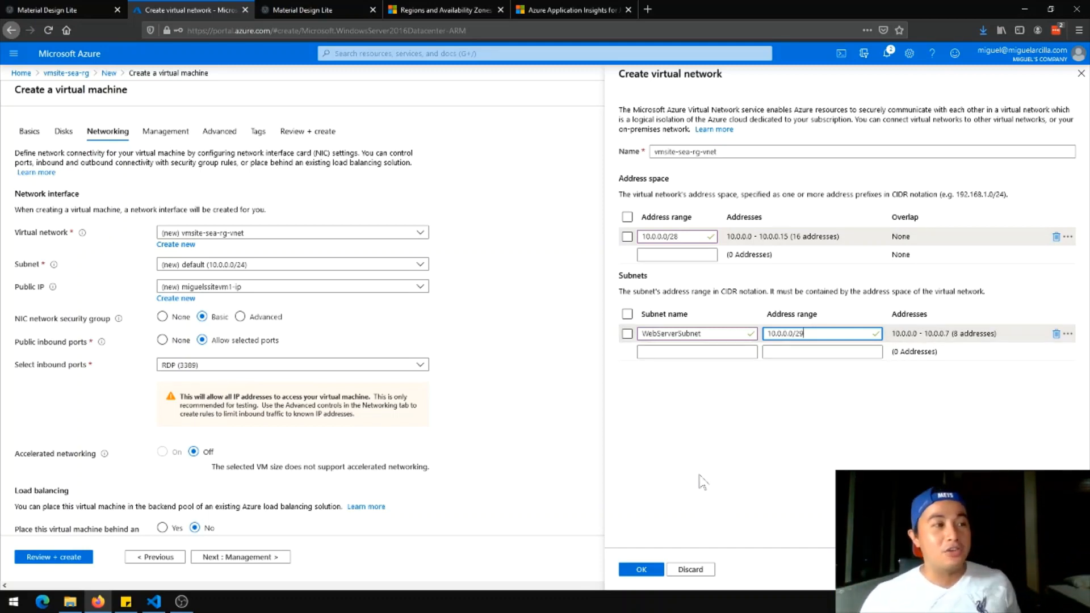
click(642, 570)
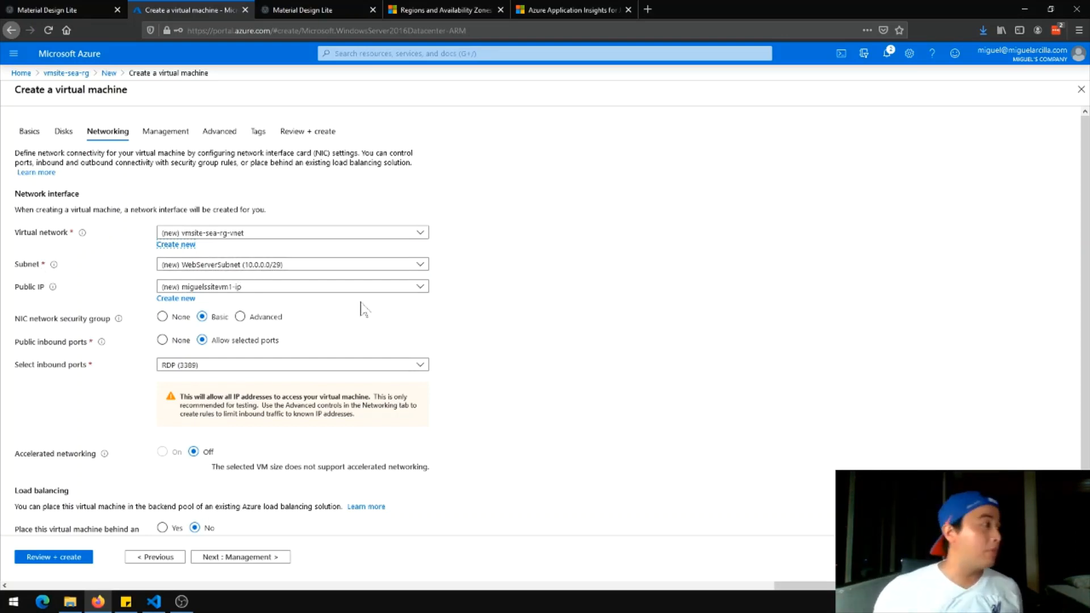
Keep the new public IP address and other networking choices, advancing to Management
click(319, 292)
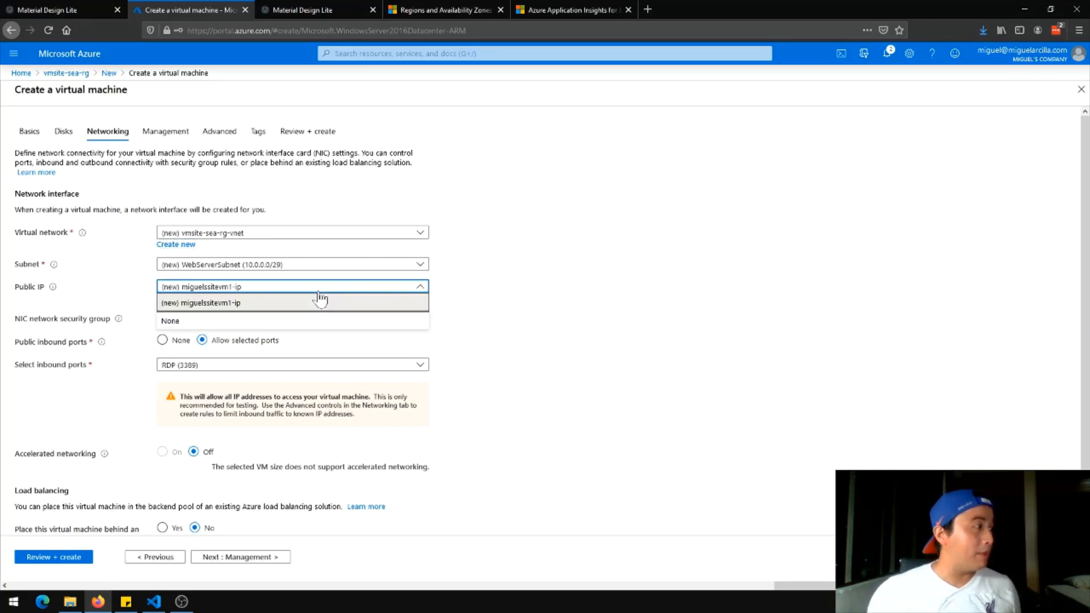
click(321, 296)
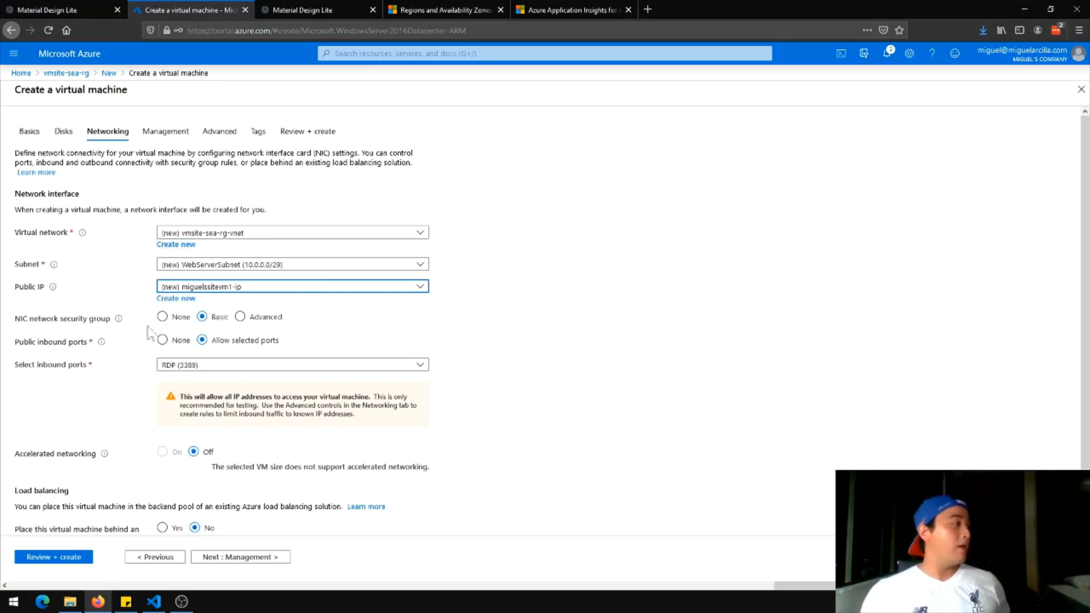
scroll(249, 430, down, 1)
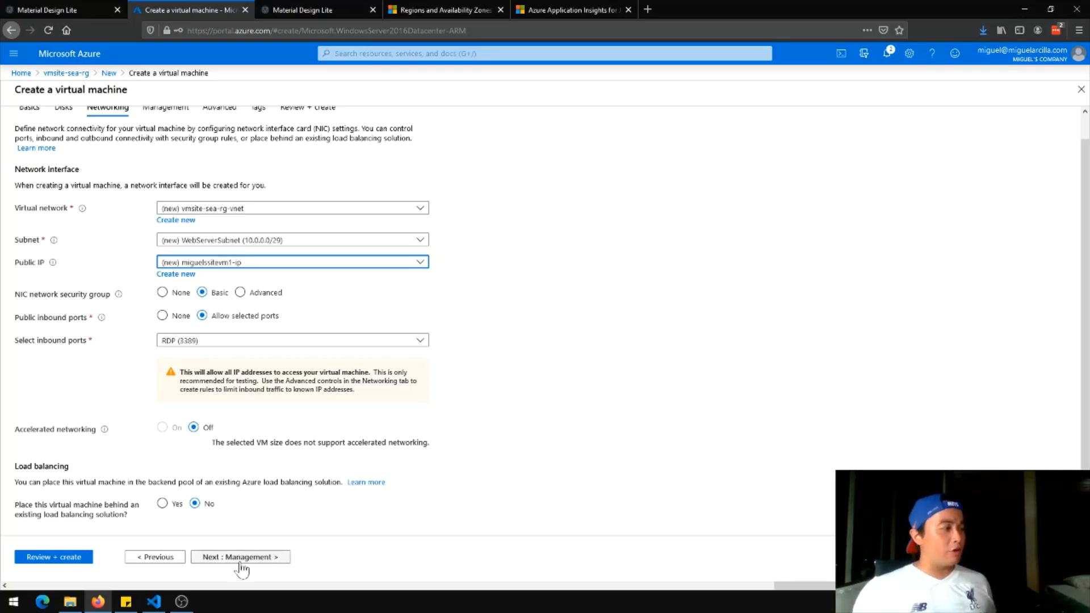
click(262, 557)
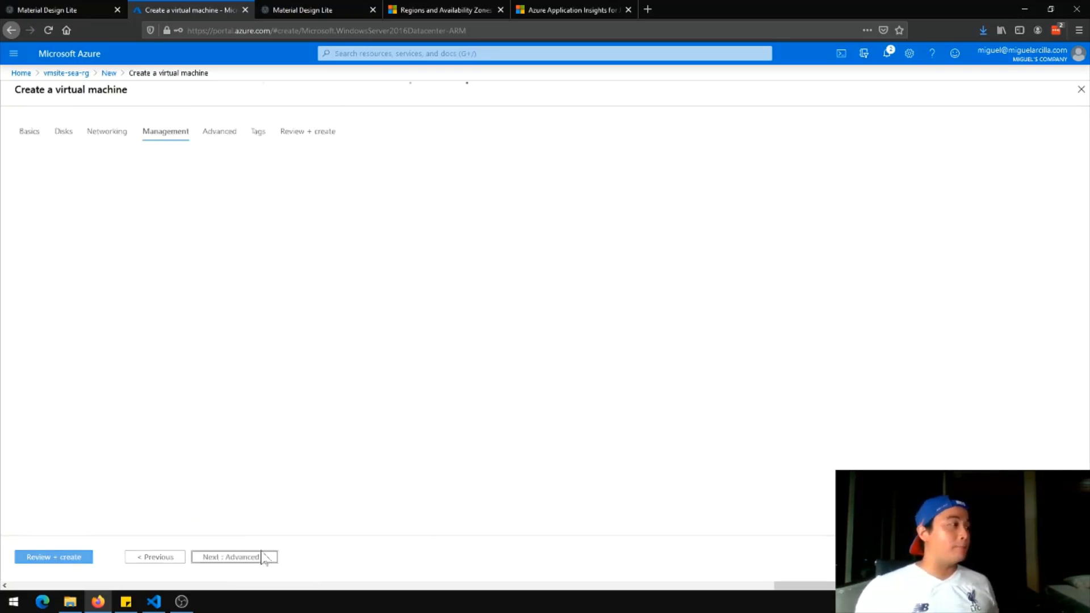
Leave the Management monitoring defaults unchanged and move on to the Advanced settings
scroll(442, 339, down, 2)
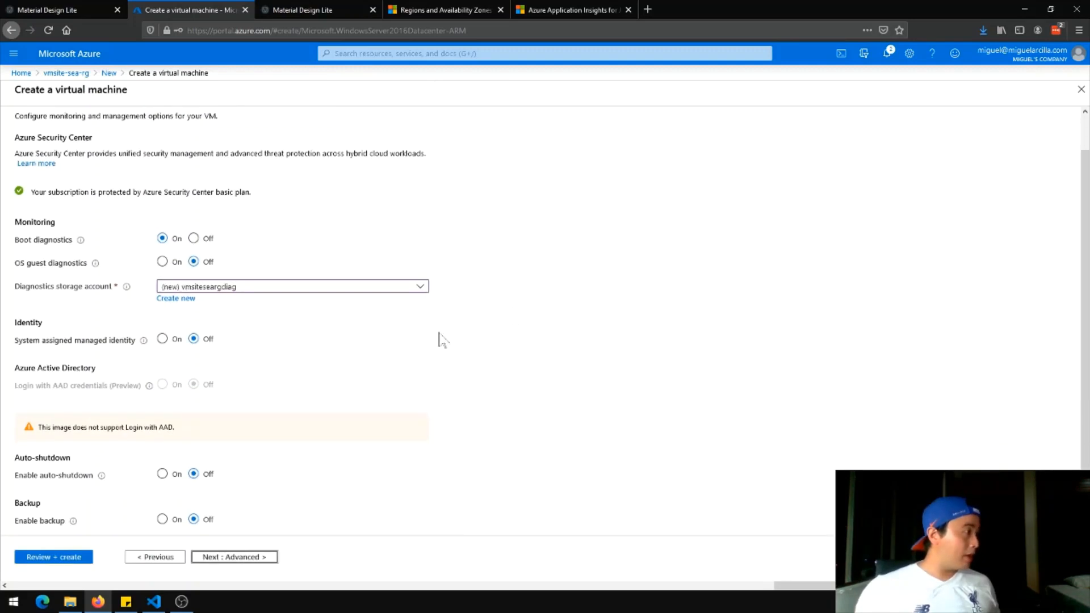
scroll(365, 267, up, 2)
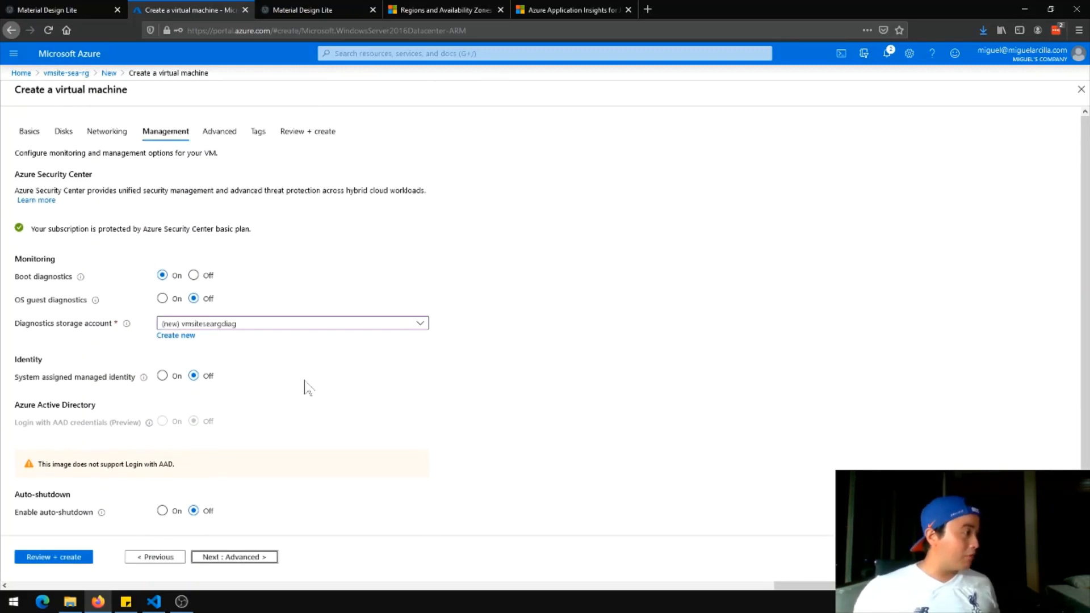
scroll(307, 387, down, 1)
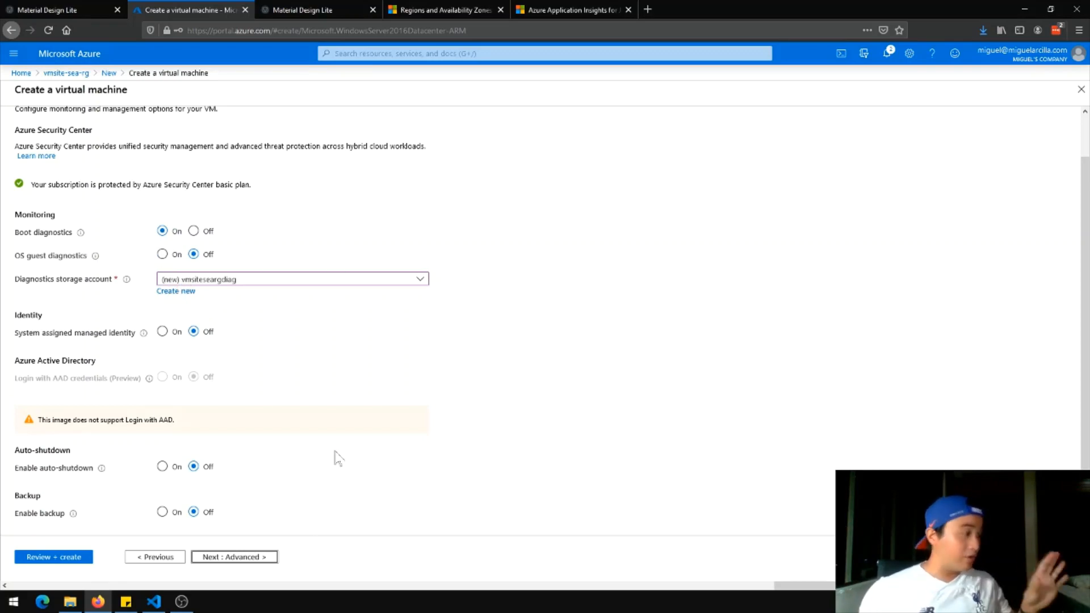
click(268, 559)
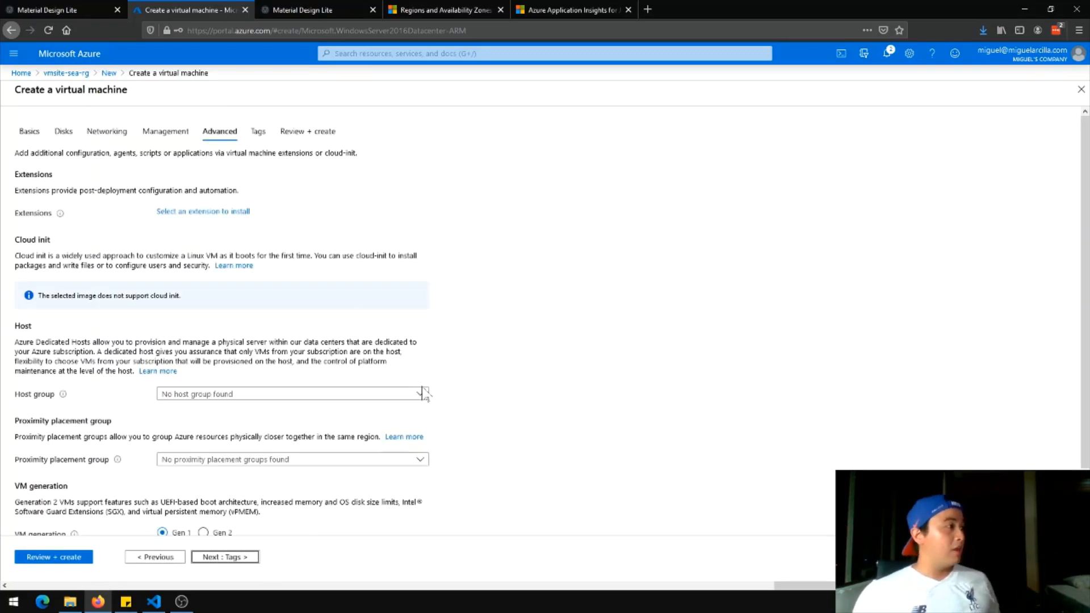
Skip Advanced and Tags unchanged to reach Review + create with validation passed
scroll(424, 394, down, 1)
scroll(425, 394, up, 1)
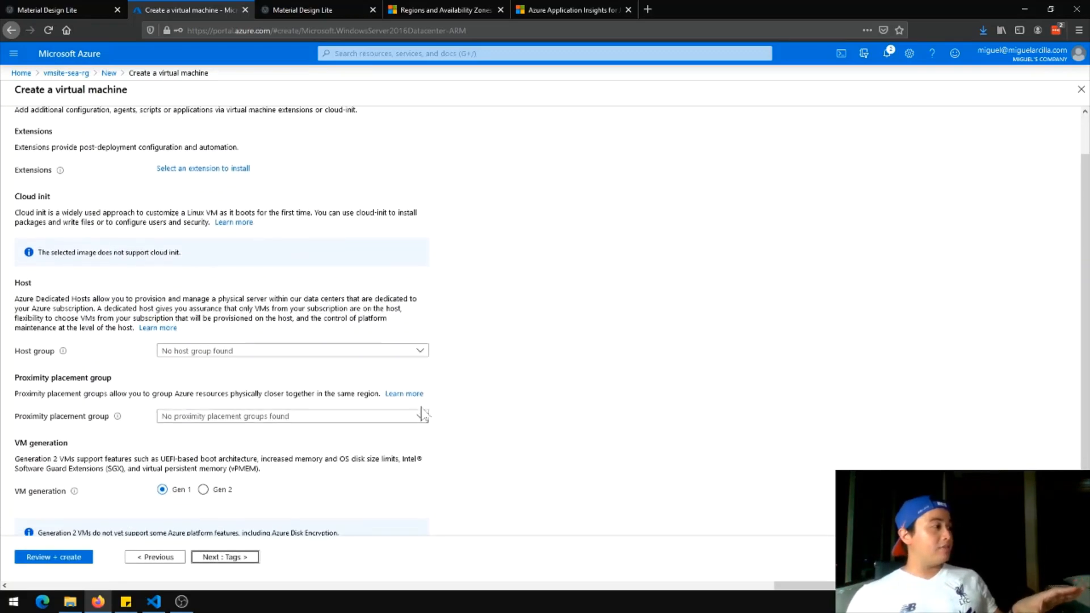
click(243, 559)
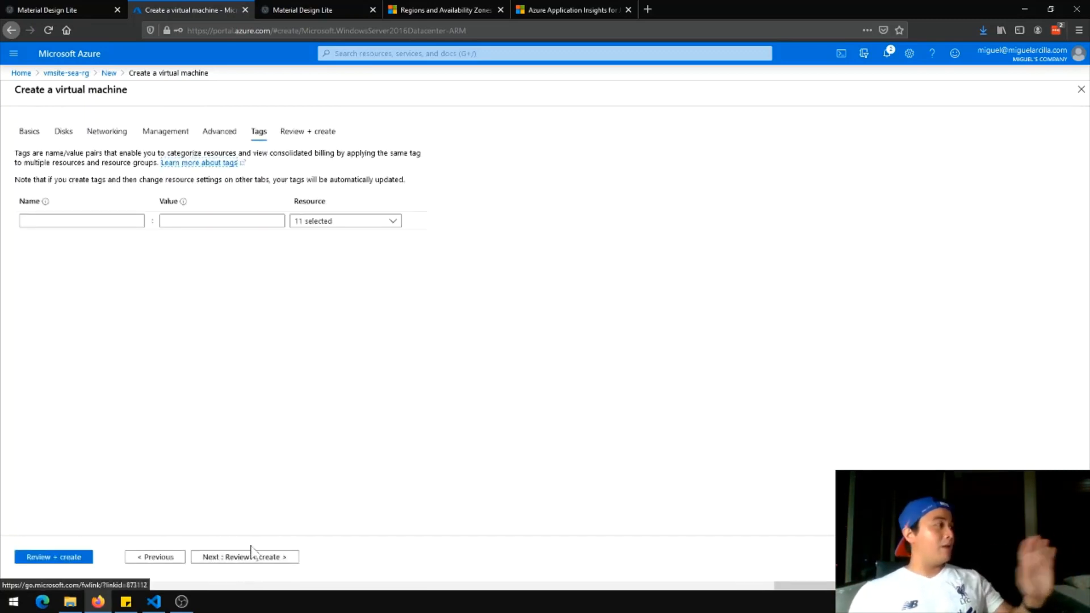
click(252, 557)
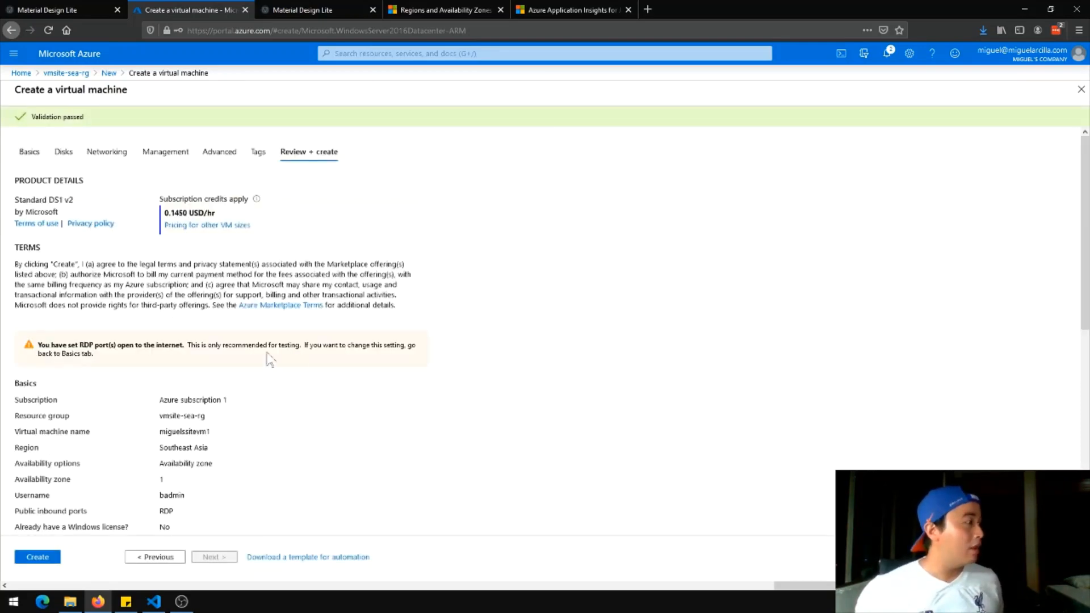
Submit the VM for creation and open the portal home in a second browser tab
scroll(269, 359, down, 5)
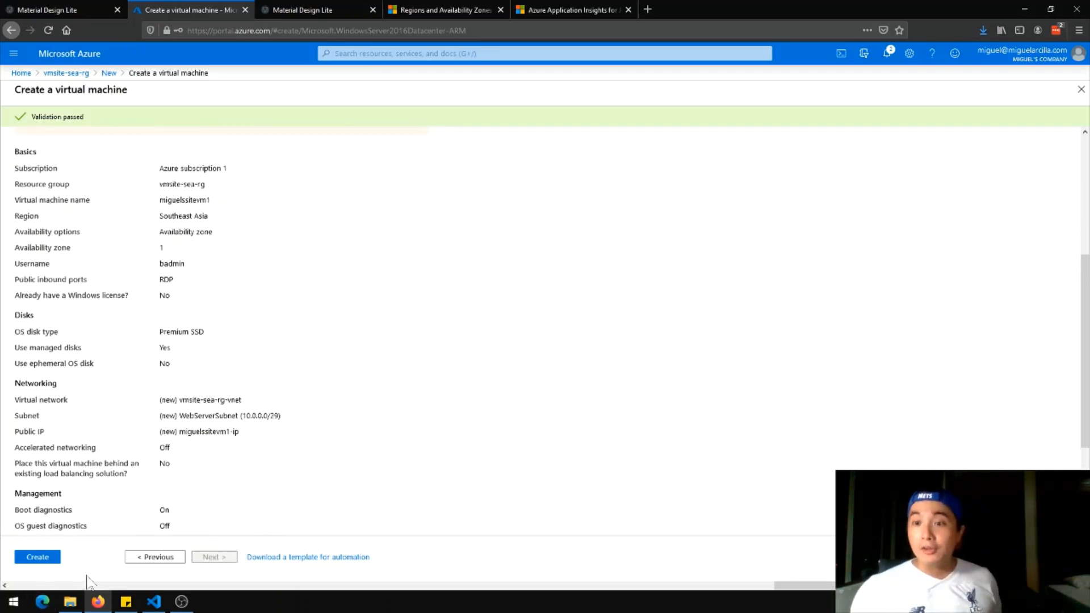
click(37, 557)
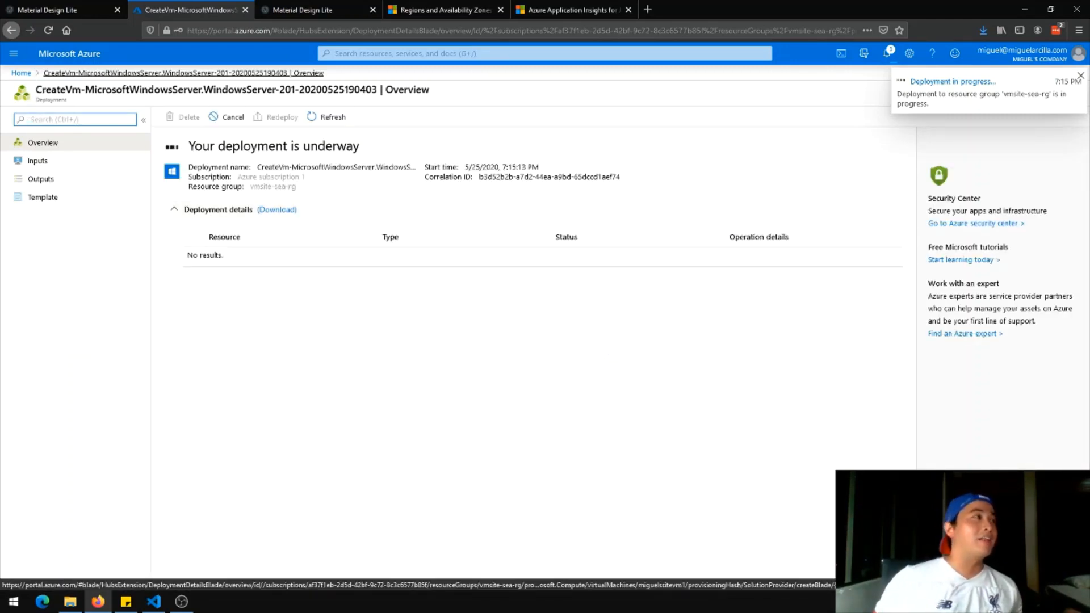
middle_click(62, 56)
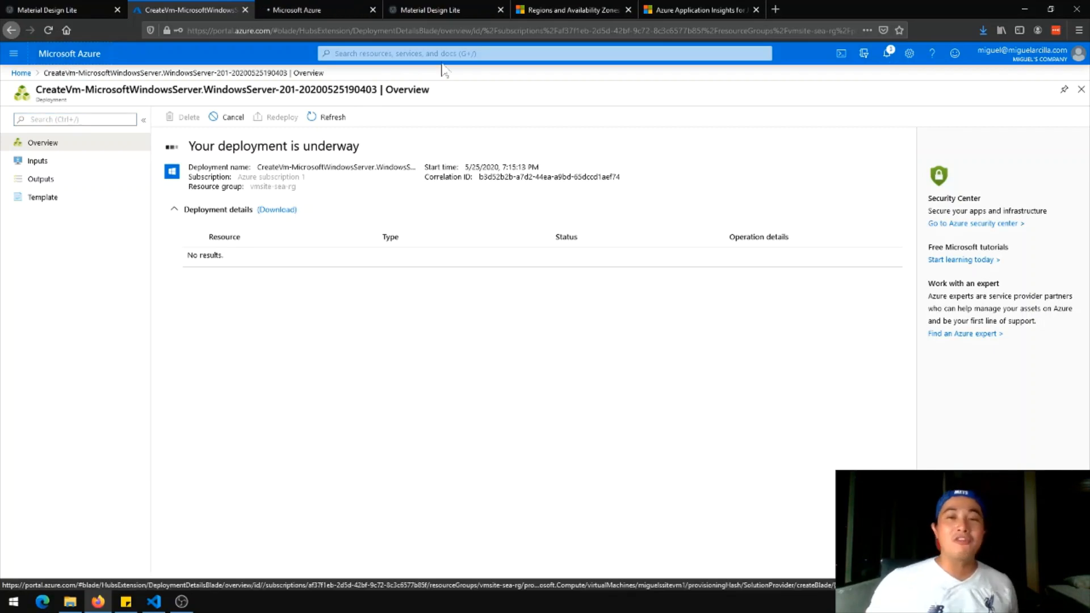
click(334, 9)
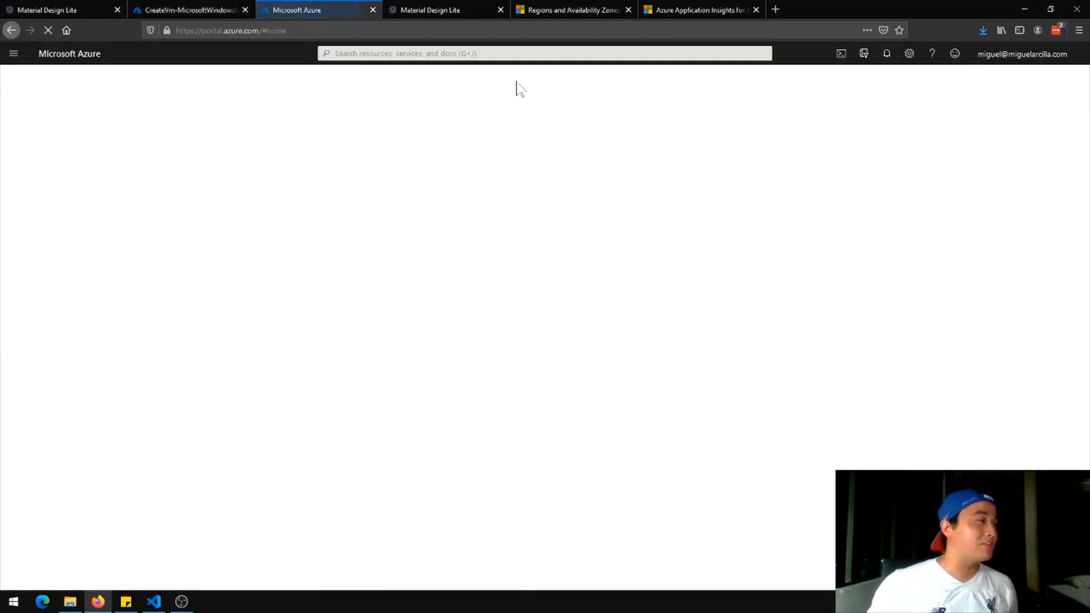
Open resource group demo-sea-rg, sort resources by type, and open the miguelssitevm virtual machine
click(330, 131)
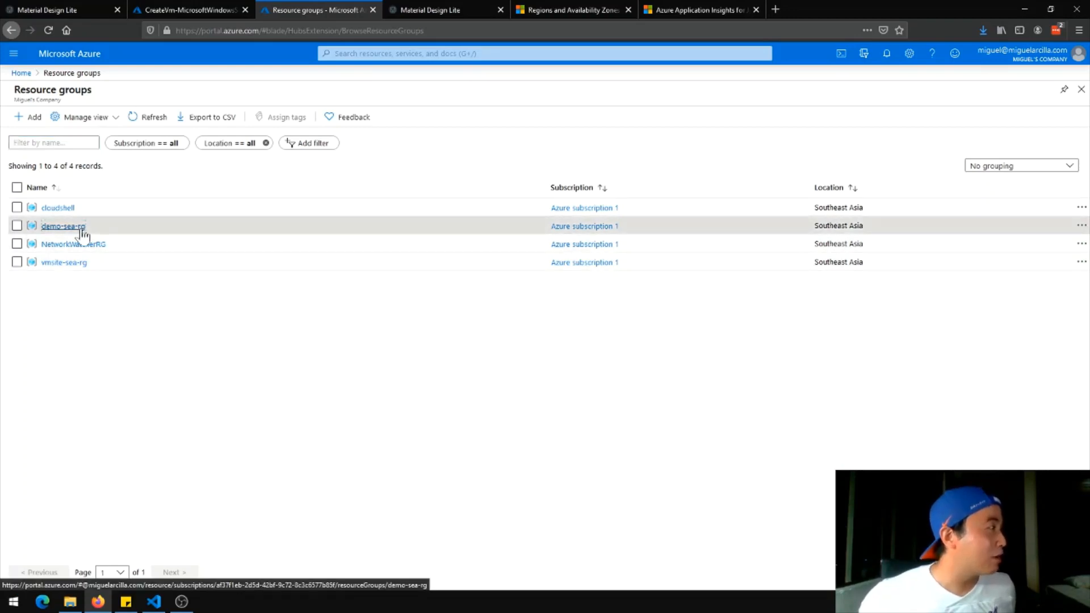
click(64, 226)
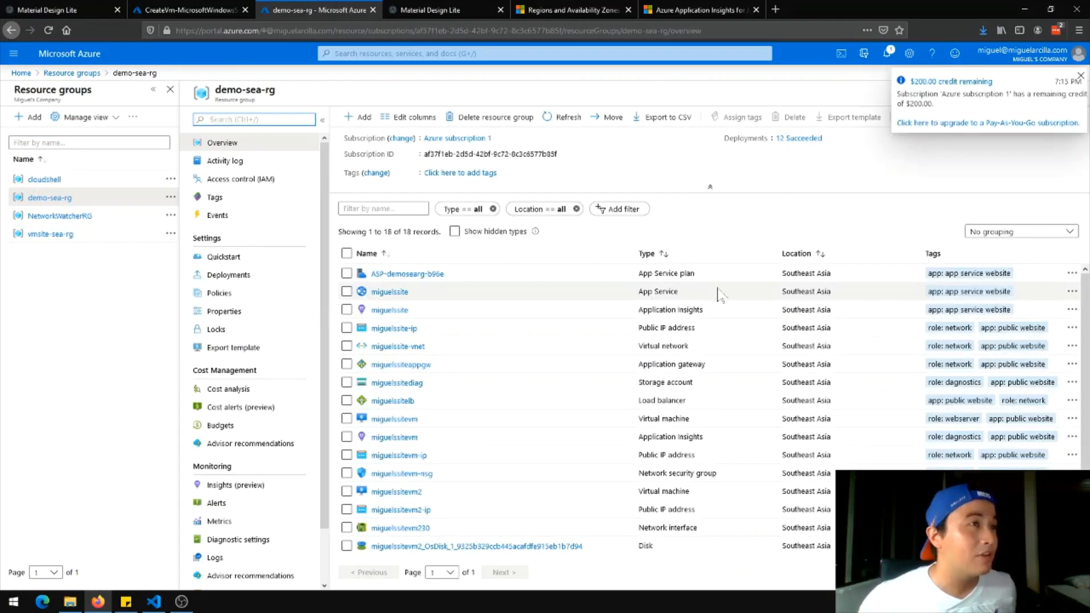
scroll(772, 397, down, 2)
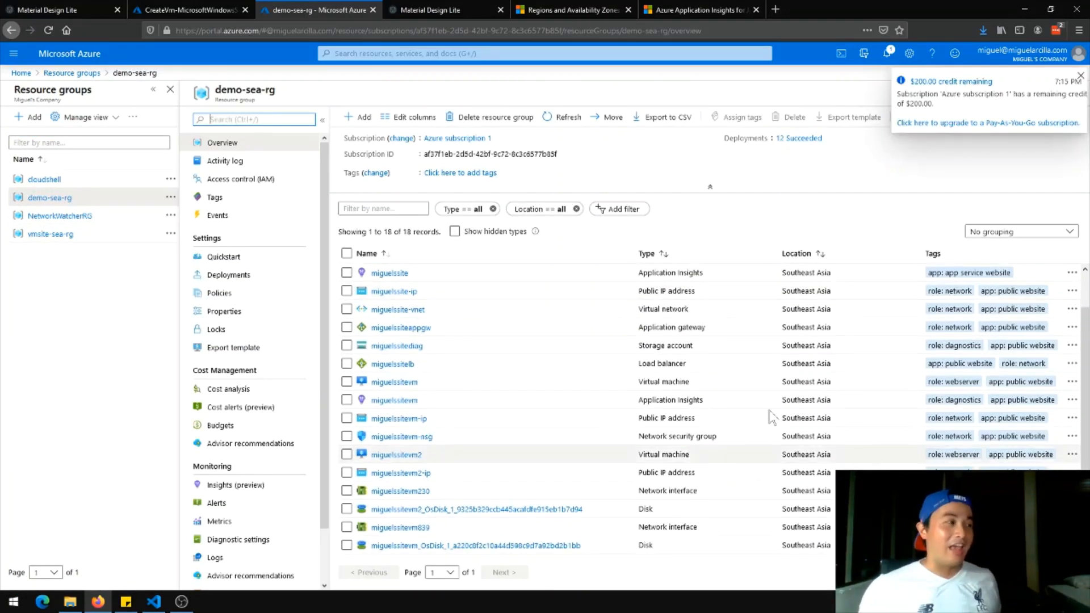
scroll(739, 397, up, 2)
click(677, 254)
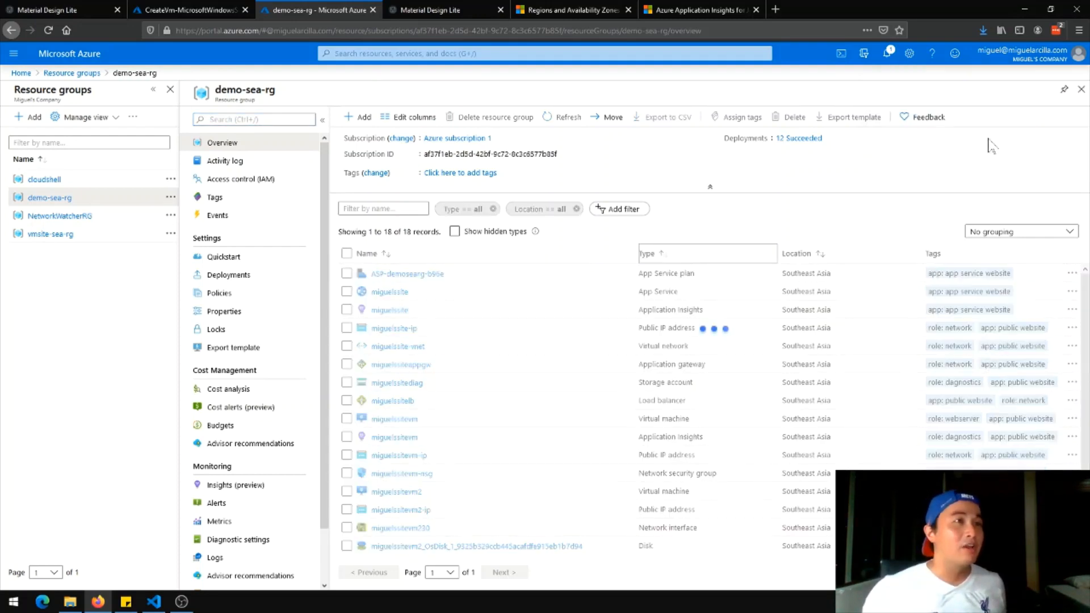
scroll(732, 349, down, 2)
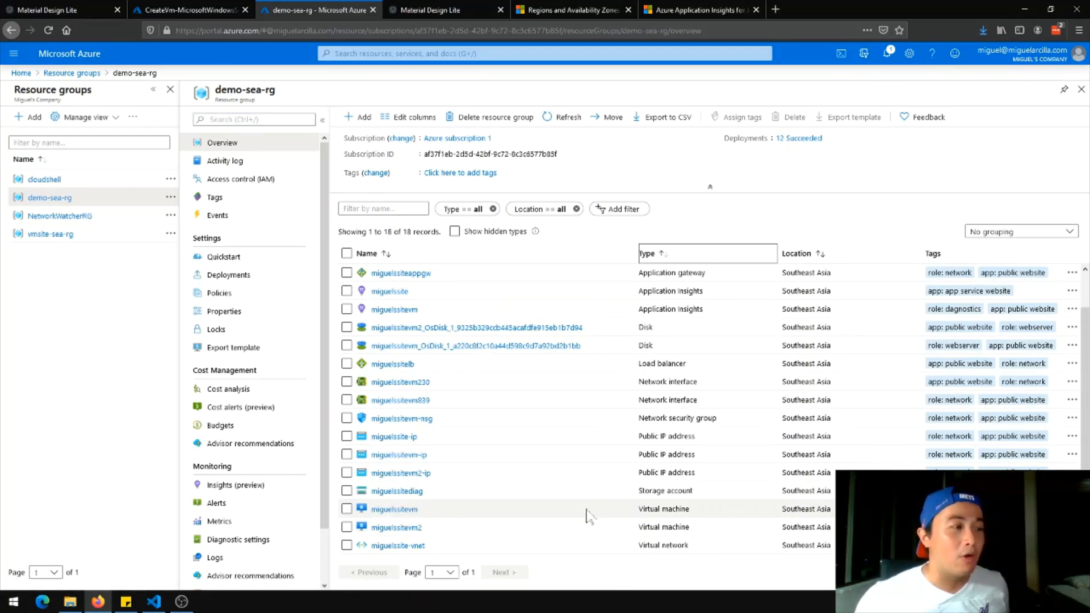
click(394, 510)
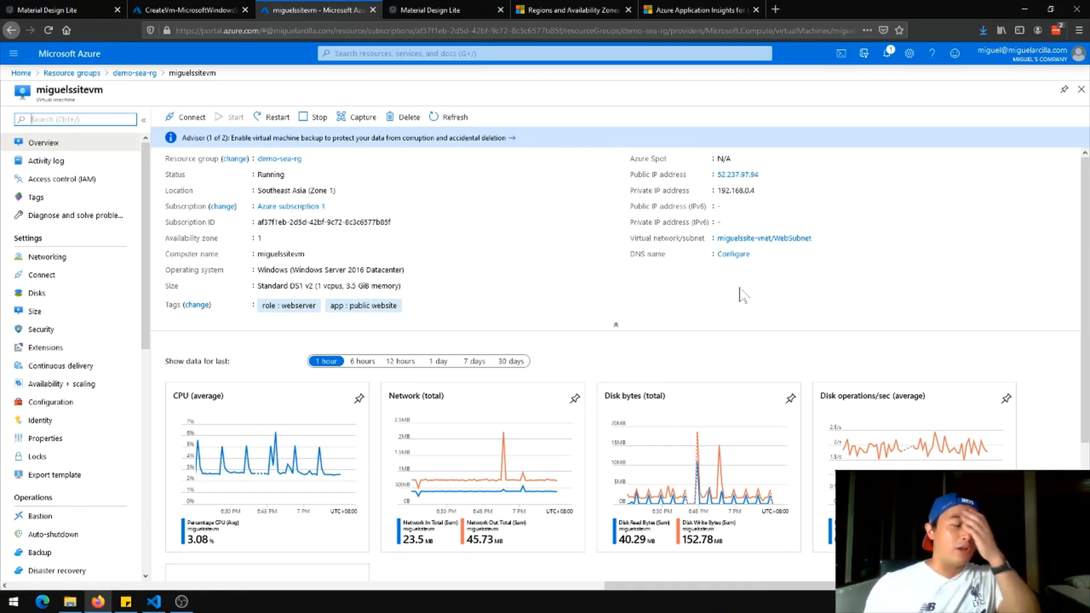
scroll(400, 310, down, 3)
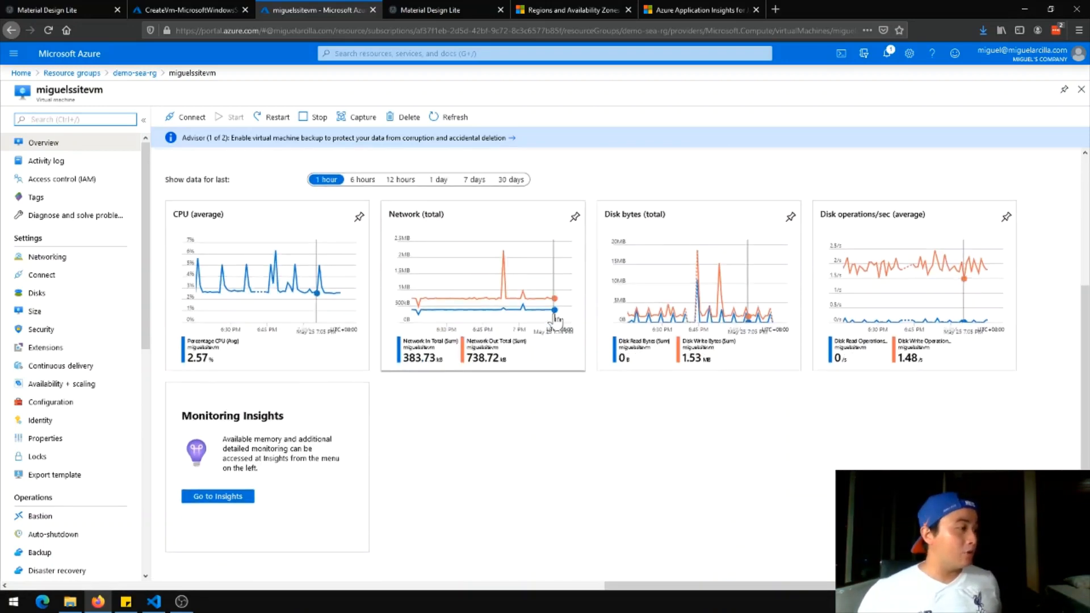
scroll(560, 328, up, 3)
scroll(561, 329, down, 3)
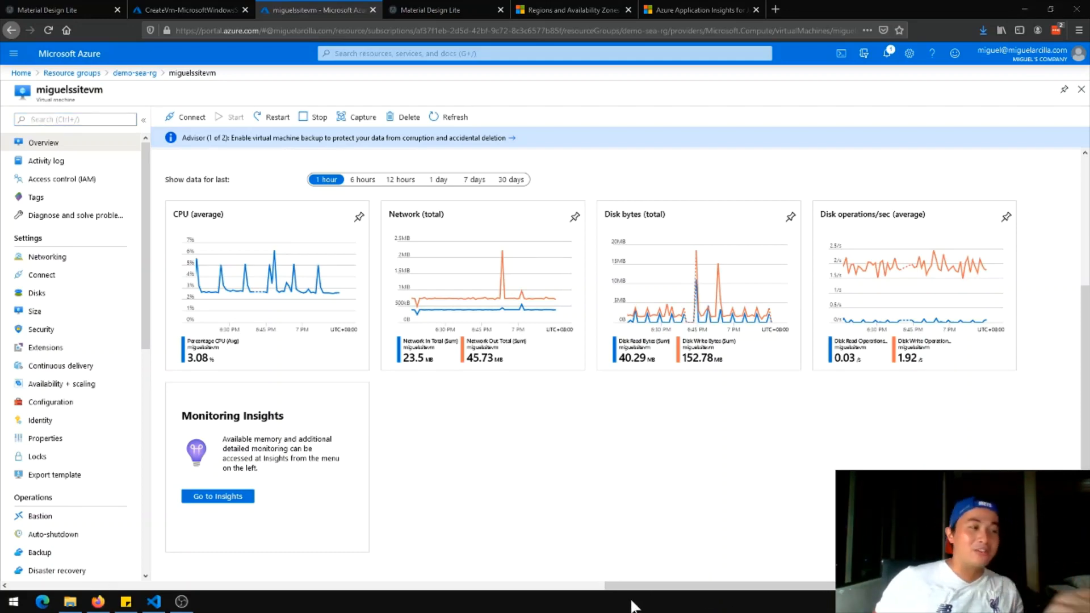
right_click(565, 607)
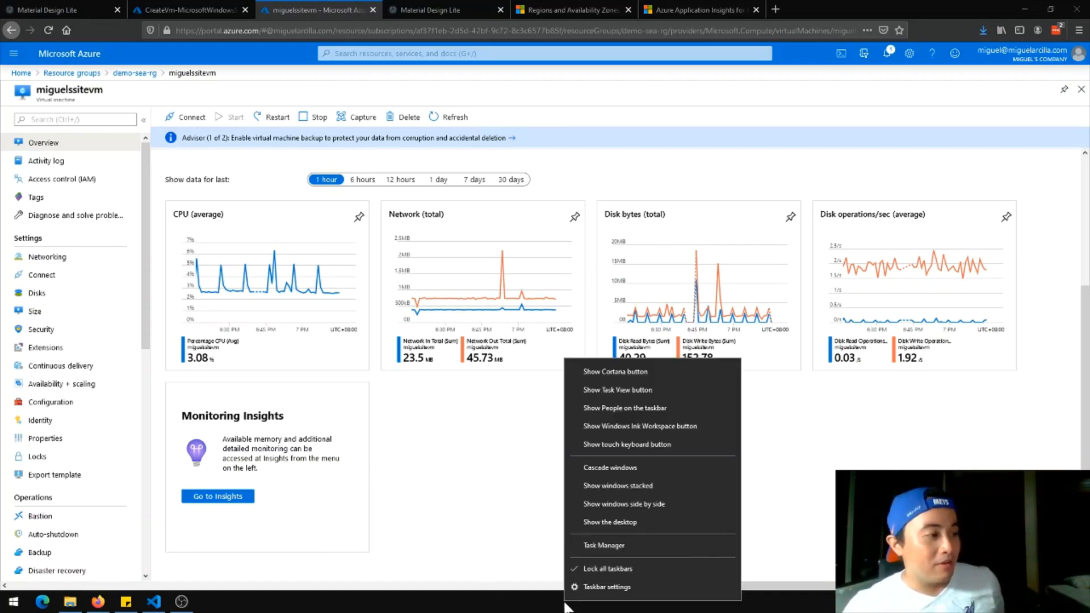
click(623, 546)
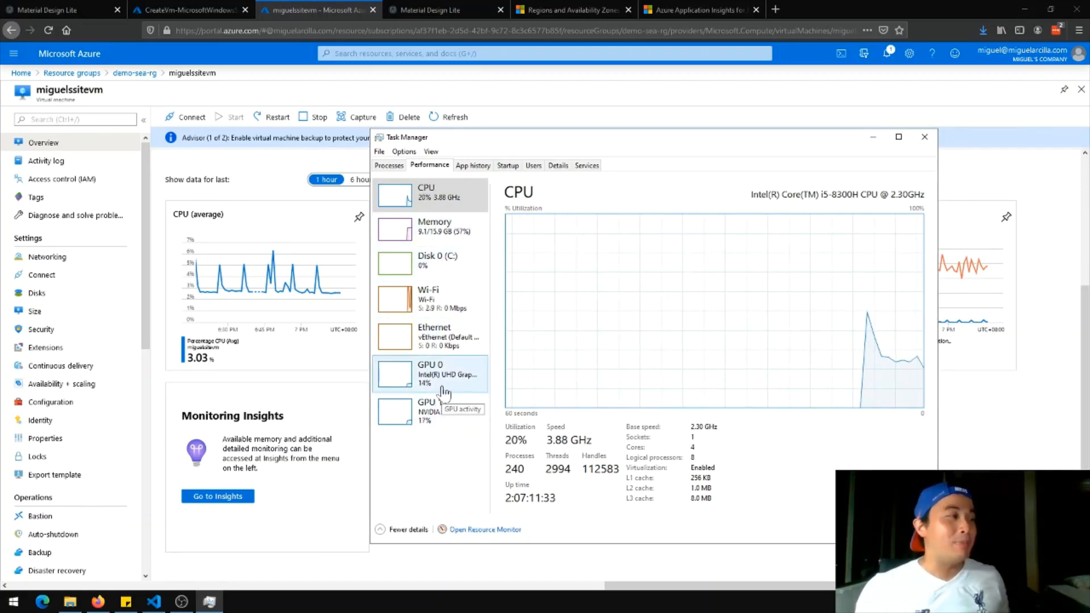
click(934, 139)
scroll(656, 444, up, 1)
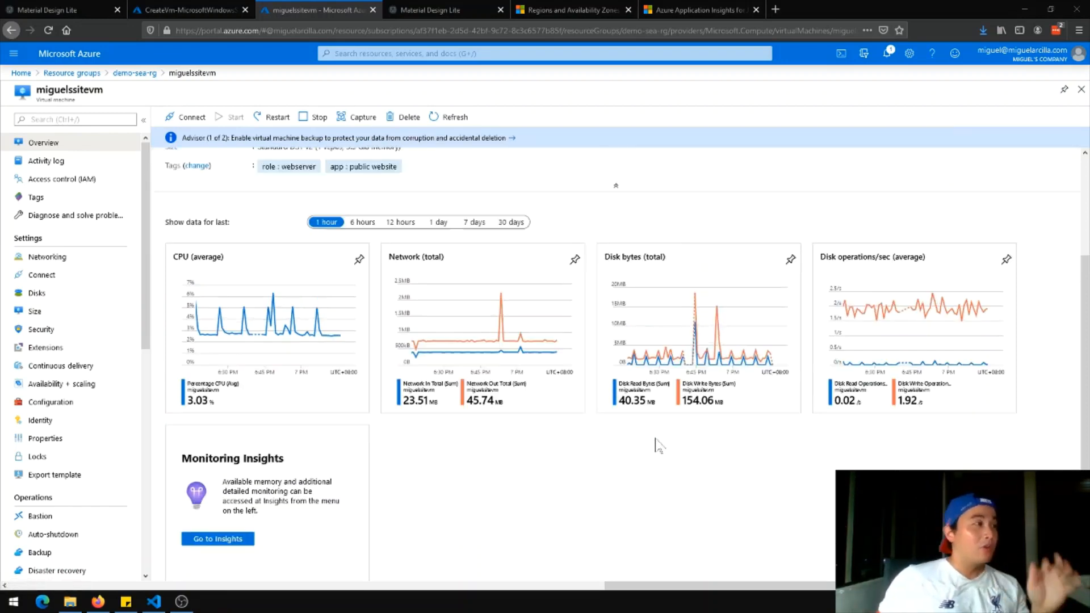
From the completed CreateVm deployment, go to the new miguelssitevm1 resource
scroll(657, 445, up, 2)
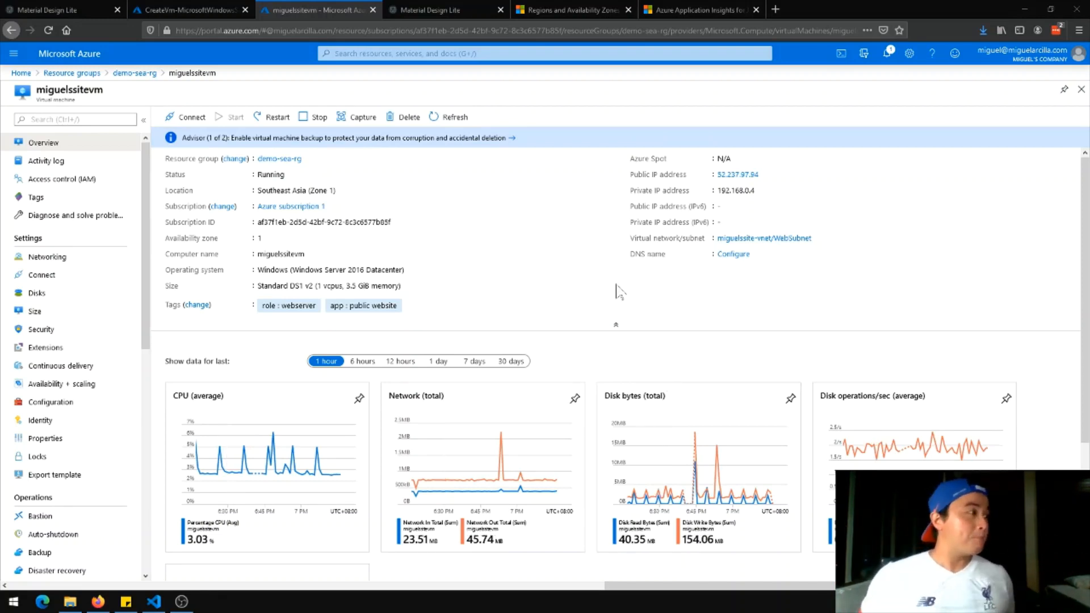
click(152, 10)
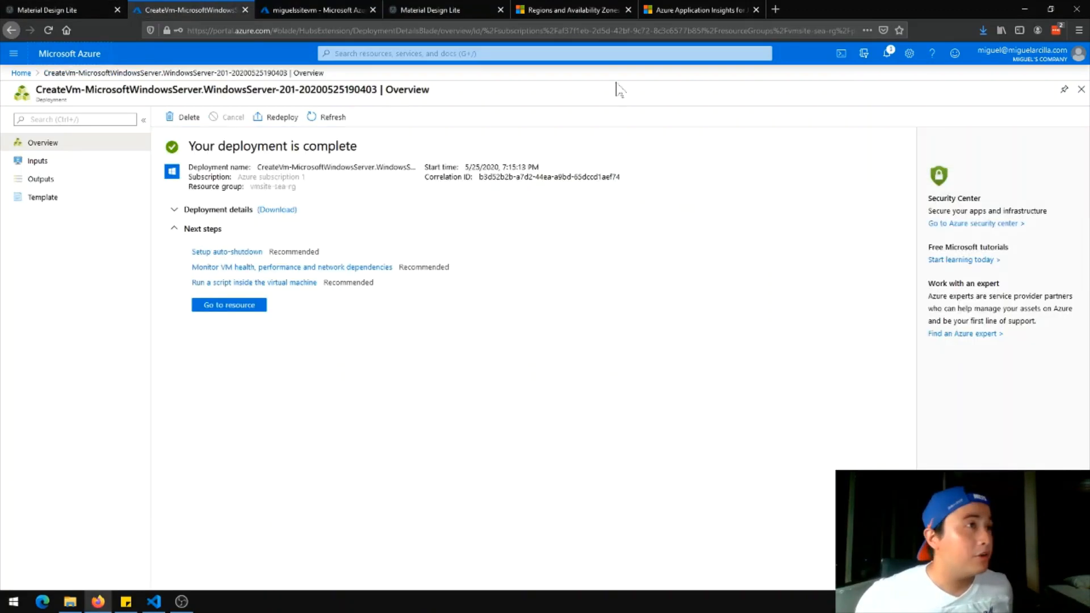
click(233, 307)
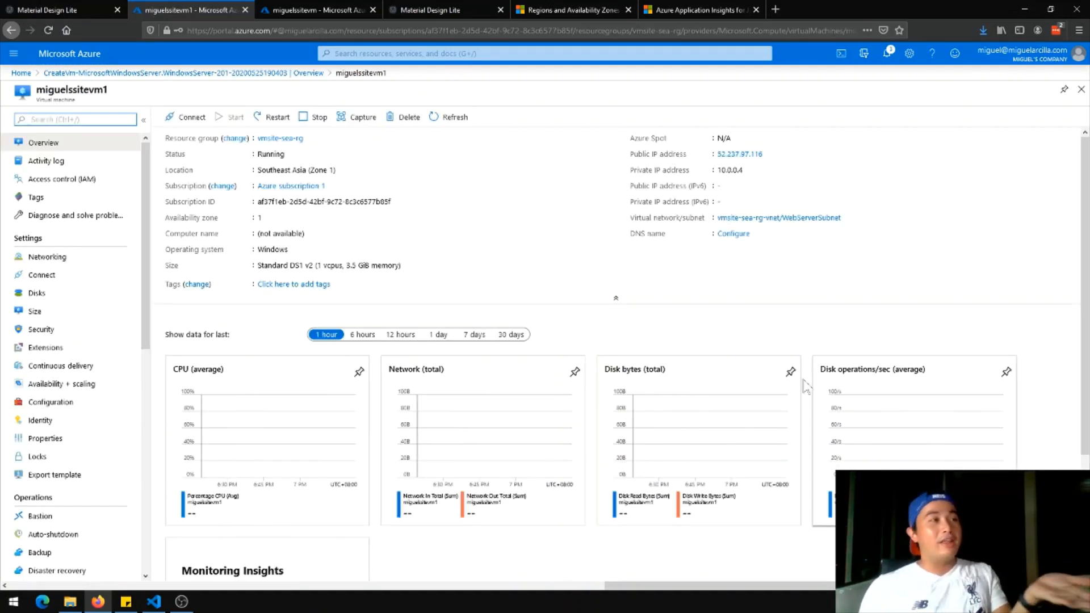
Check miguelssitevm1's private IP 10.0.0.4 and public IP 52.237.97.116, then centre the Remote Desktop dialog
scroll(713, 347, down, 1)
scroll(717, 355, up, 1)
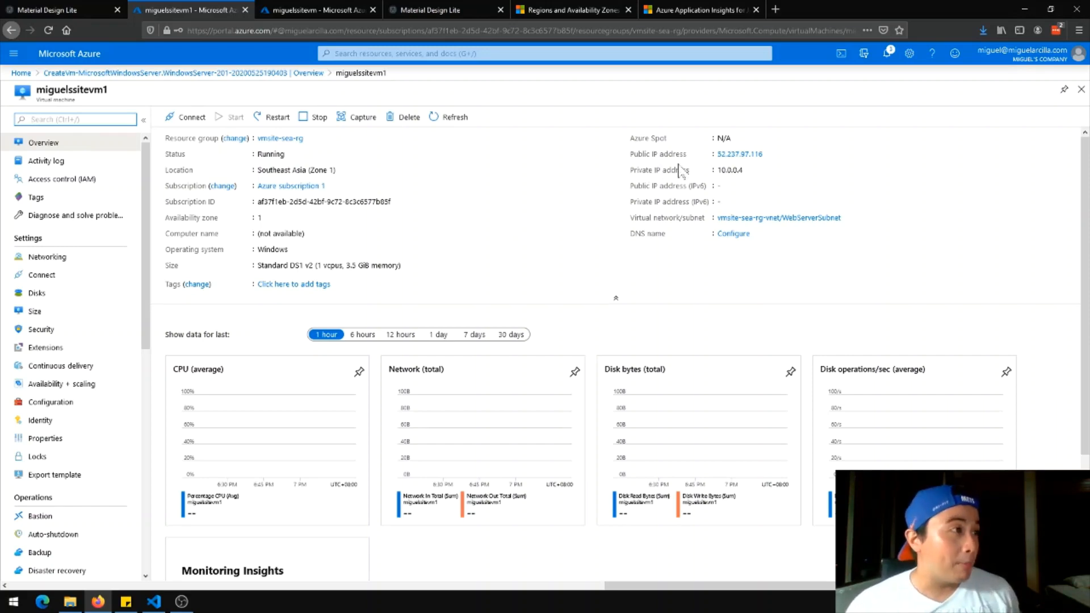
click(277, 12)
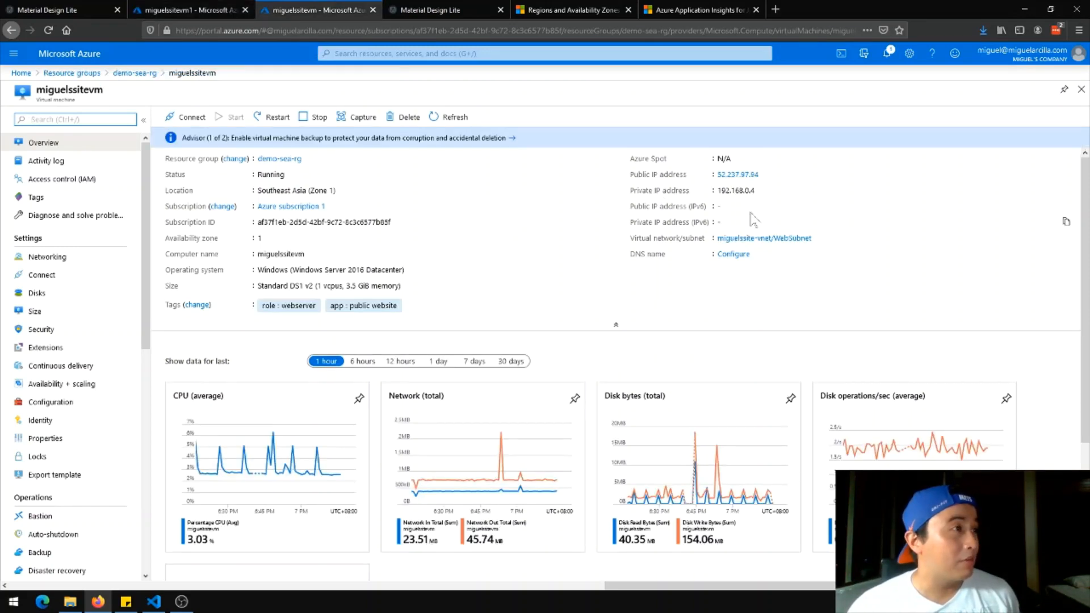
click(220, 12)
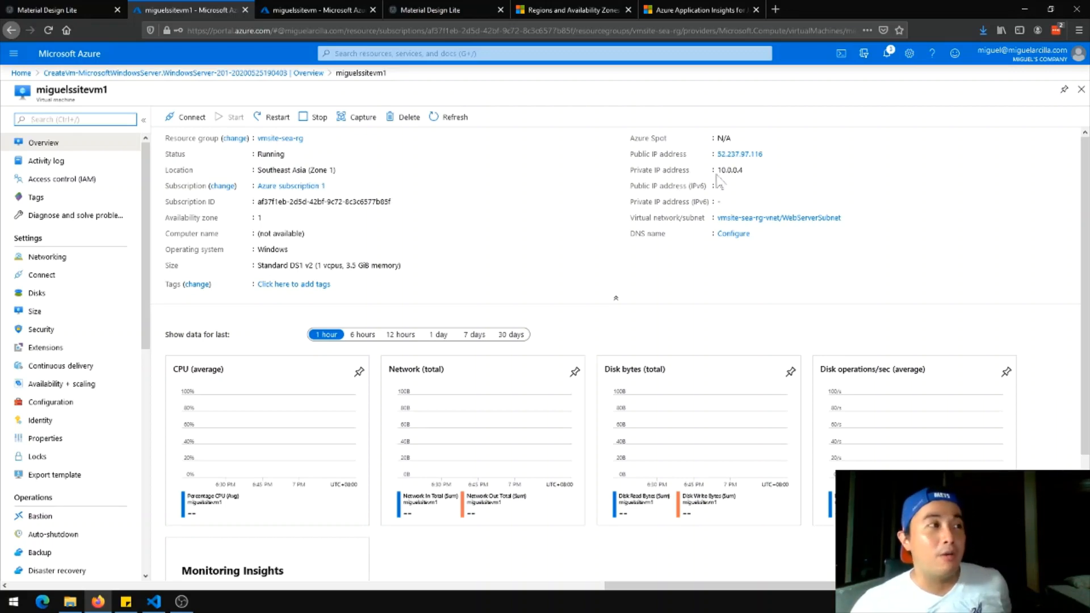
drag(717, 170, 744, 176)
click(745, 172)
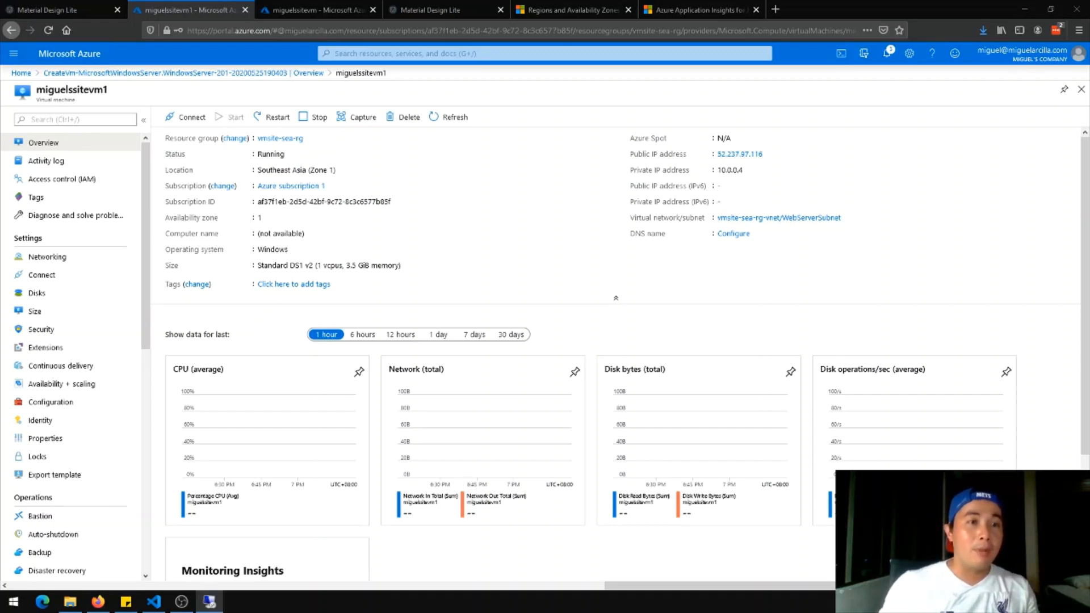
drag(800, 157, 523, 190)
Connect Remote Desktop to 52.237.97.116, supplying credentials and accepting the unverified certificate
key(BackSpace)
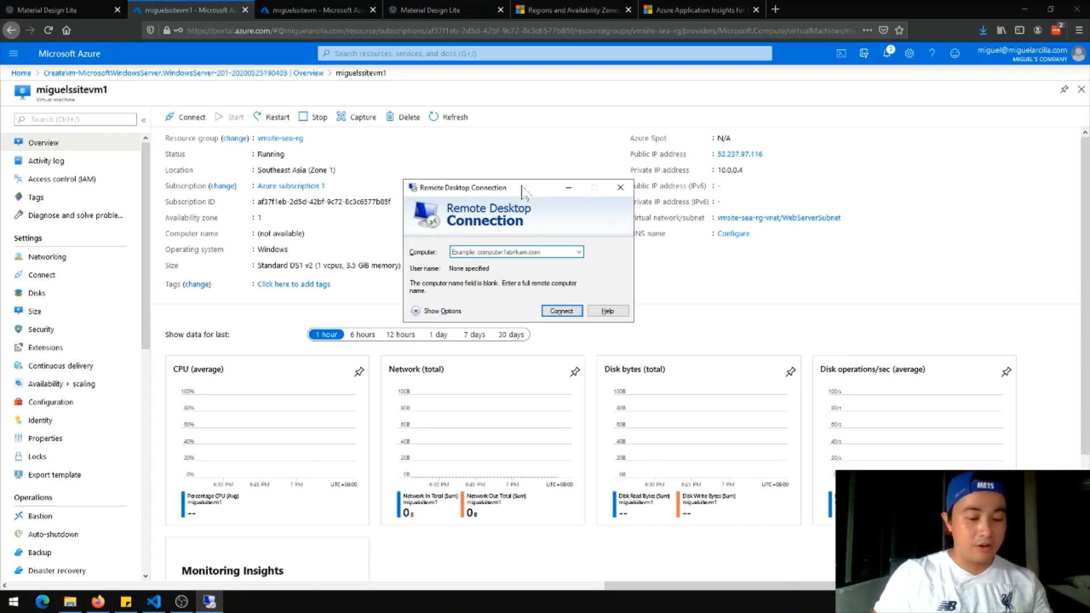
text(52.23)
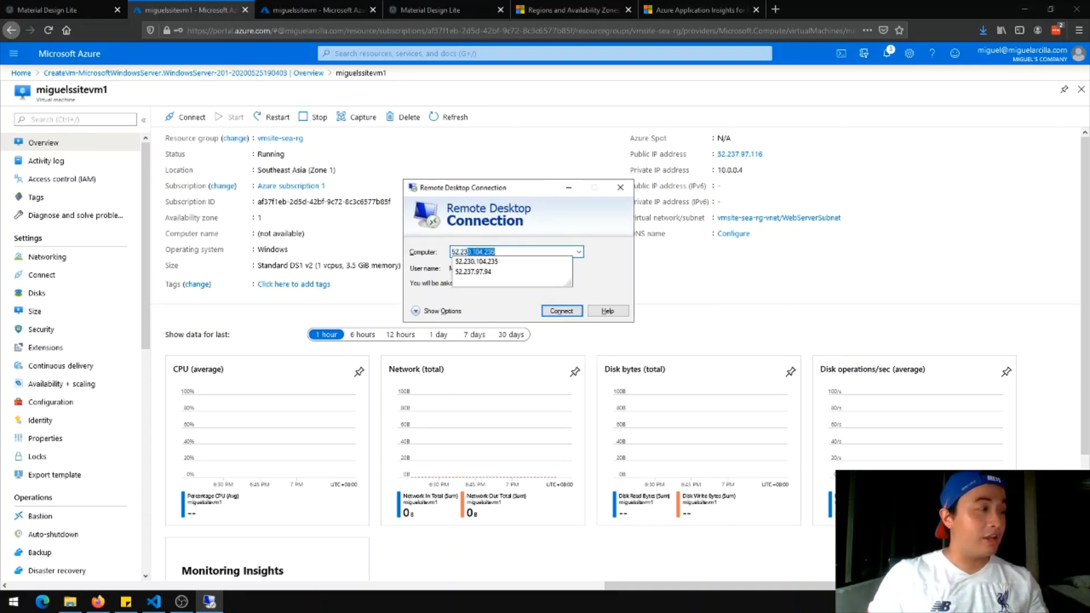
text(7)
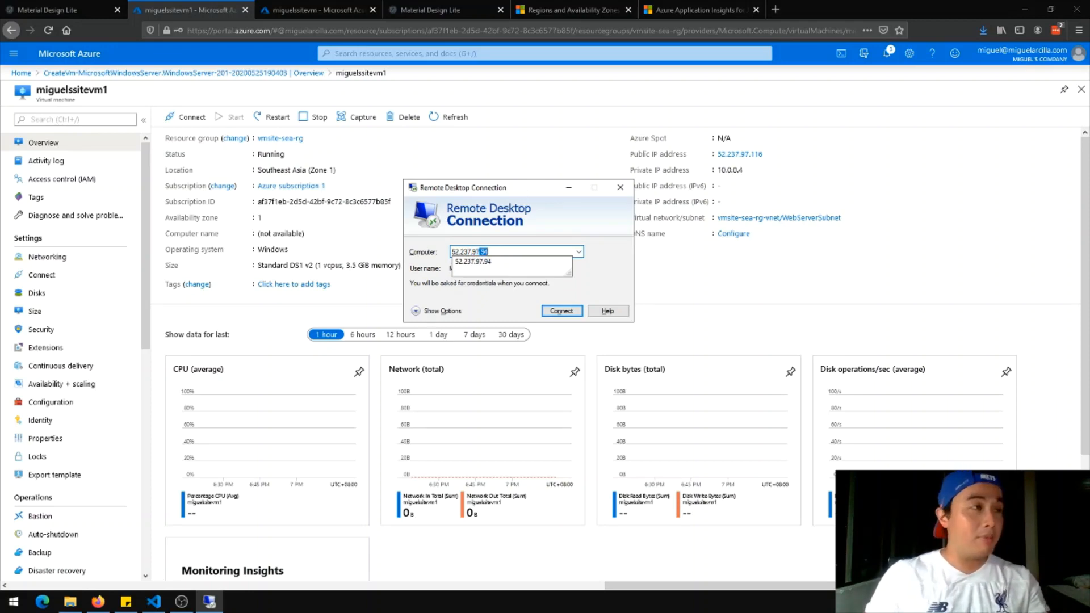
text(.97.116)
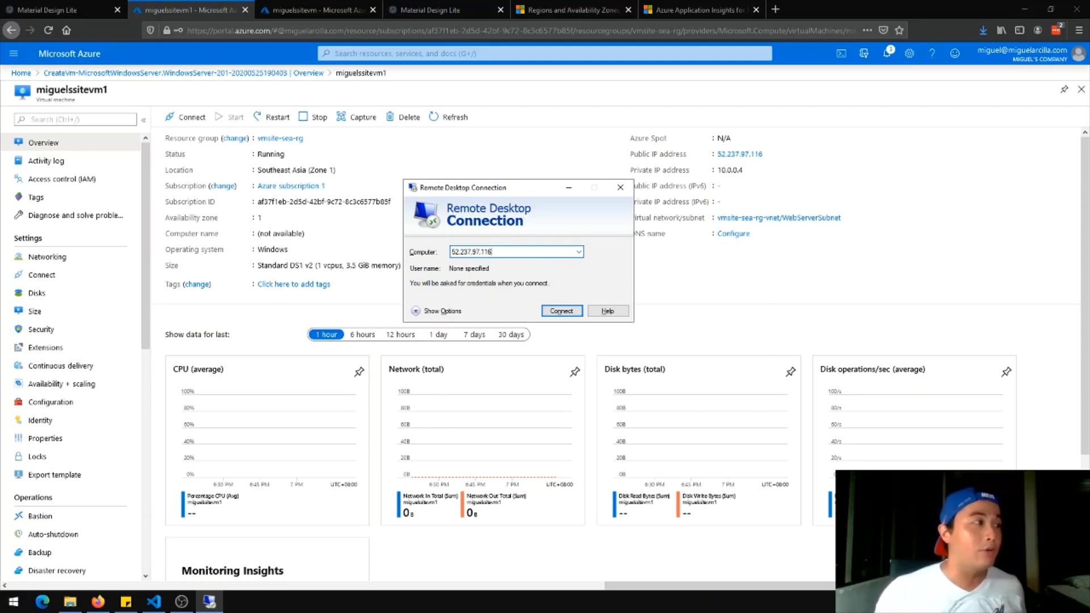
click(561, 311)
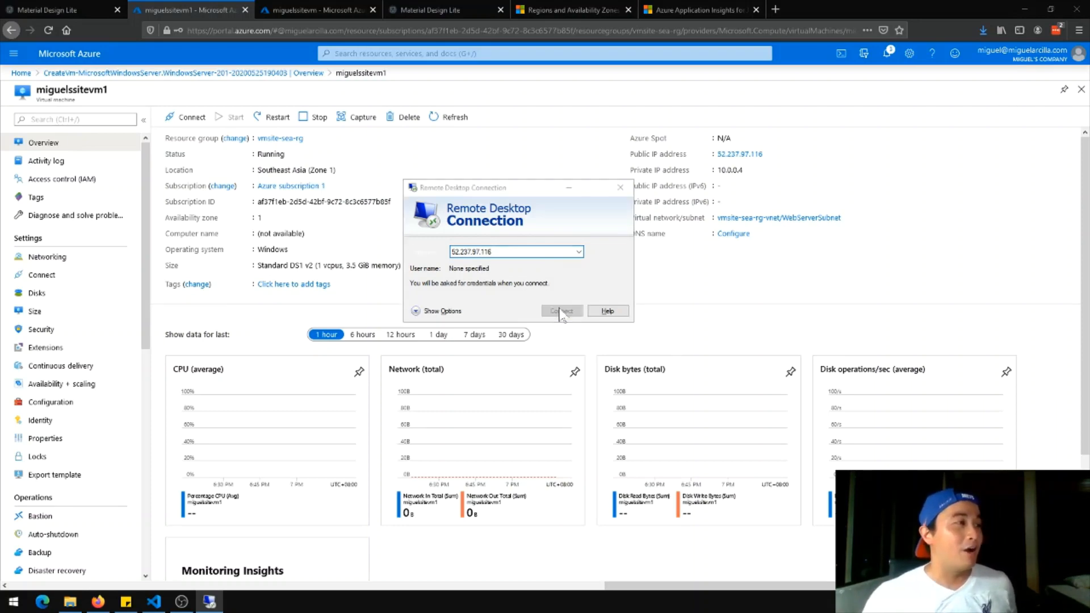
drag(526, 157, 1089, 330)
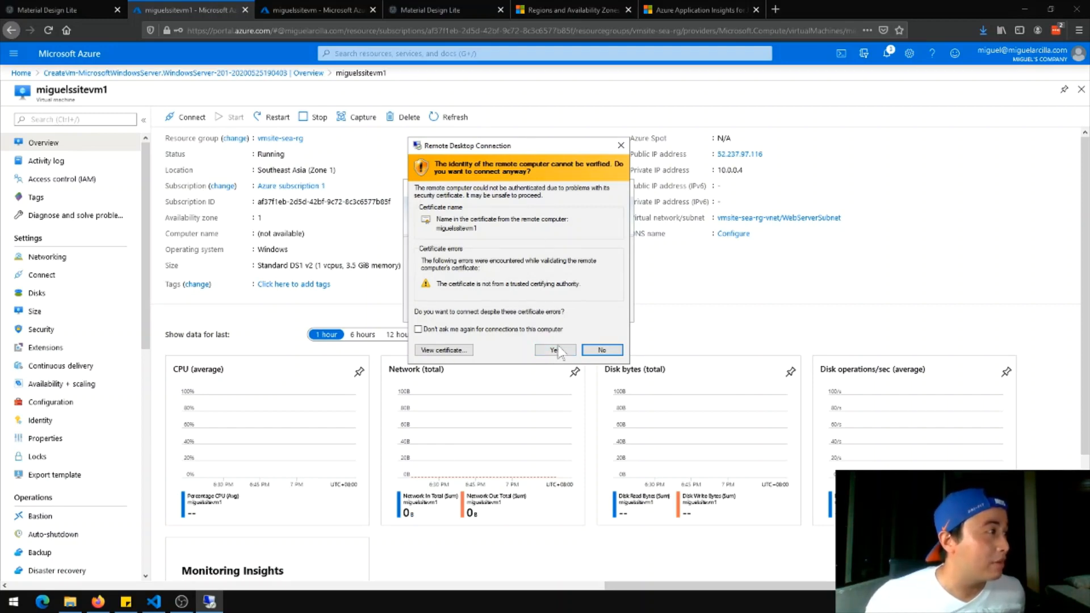
click(555, 350)
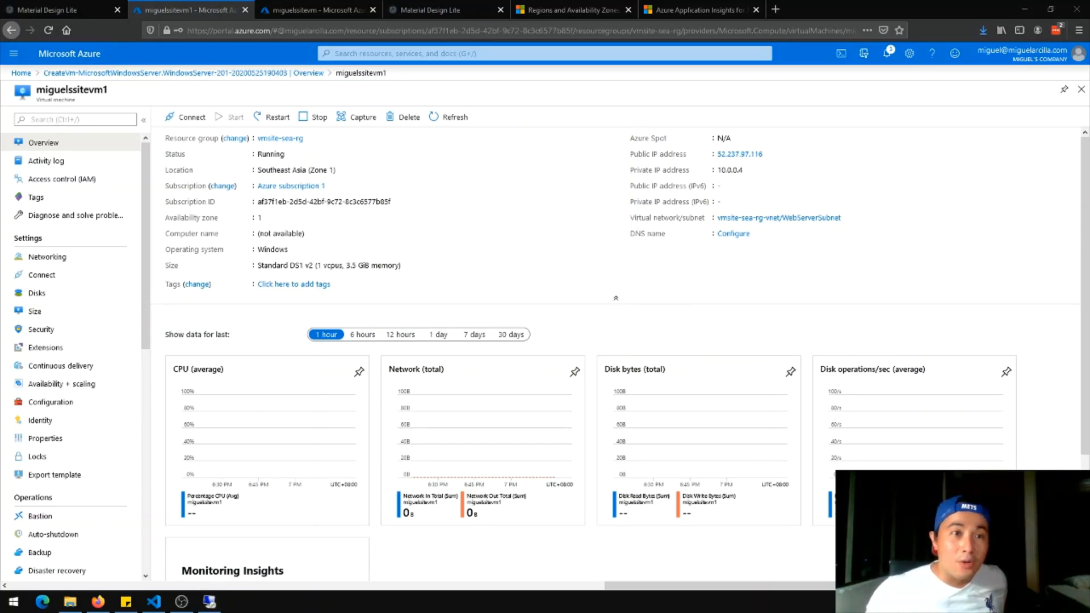
drag(784, 228, 389, 41)
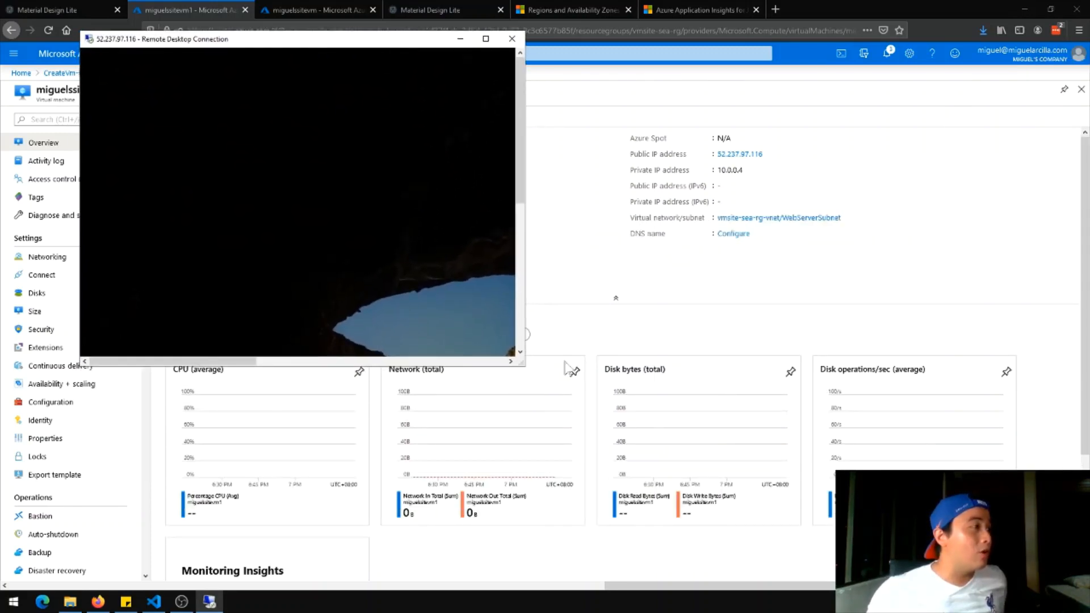
Enlarge and maximise the remote session, then decline network discovery on the VM
drag(524, 366, 1006, 566)
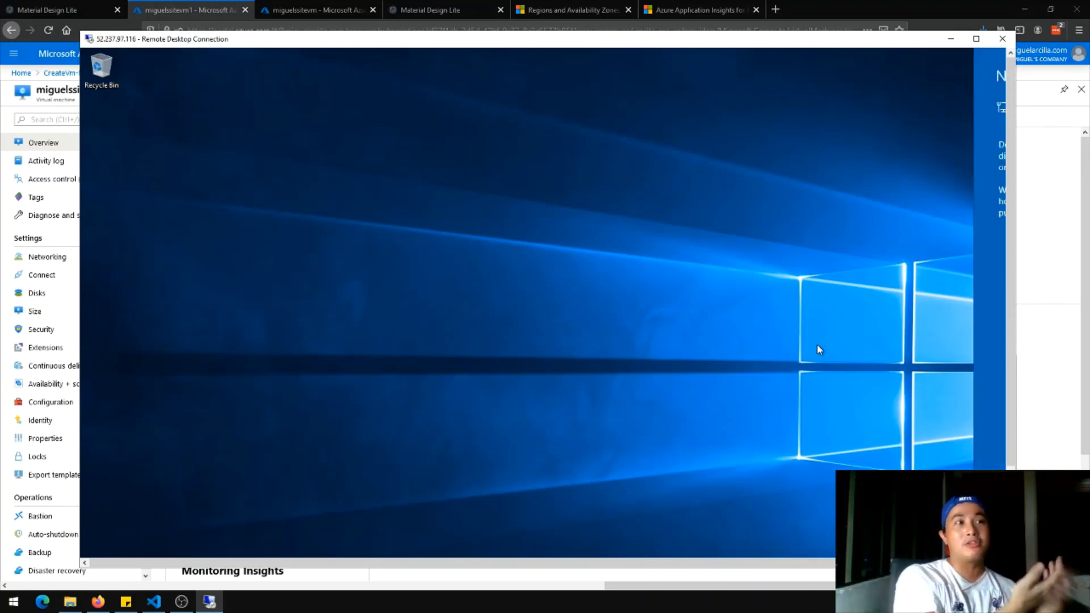
click(976, 39)
click(1043, 212)
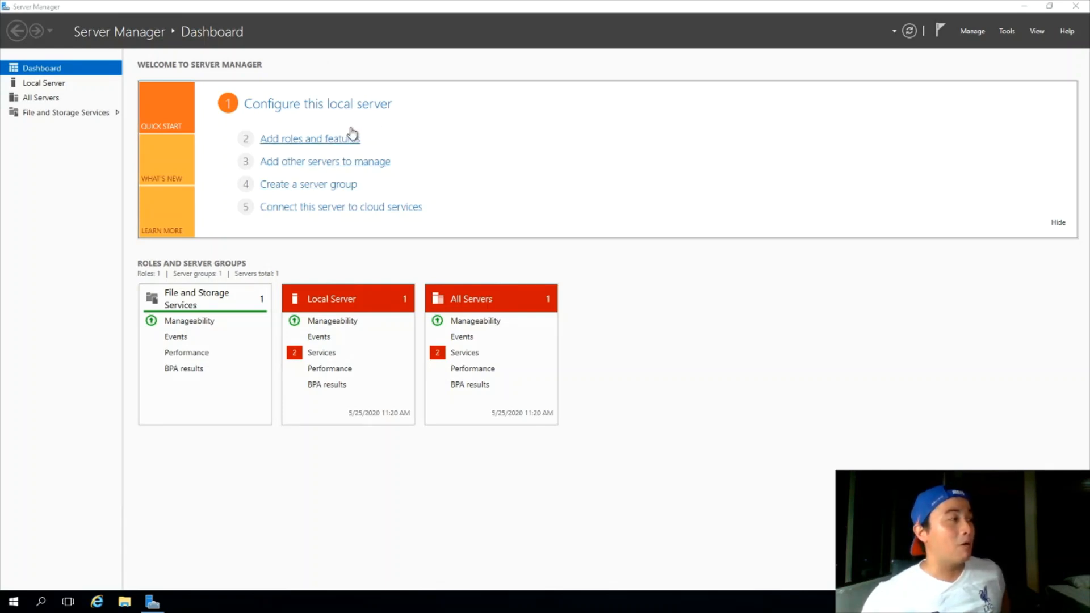
Start Add Roles and Features with role-based installation targeting miguelssitevm1
click(321, 143)
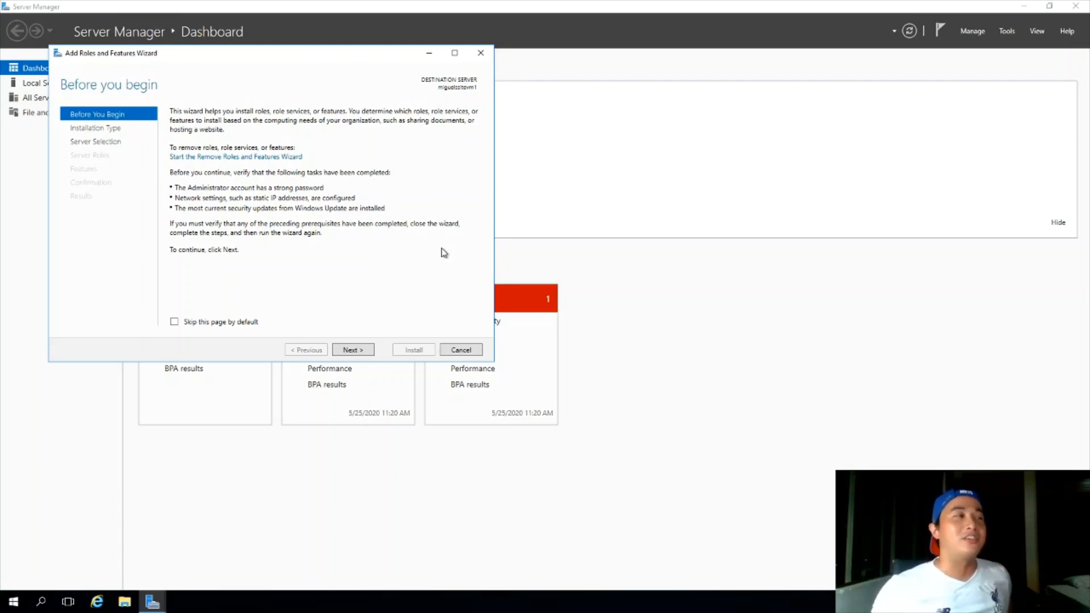
click(358, 351)
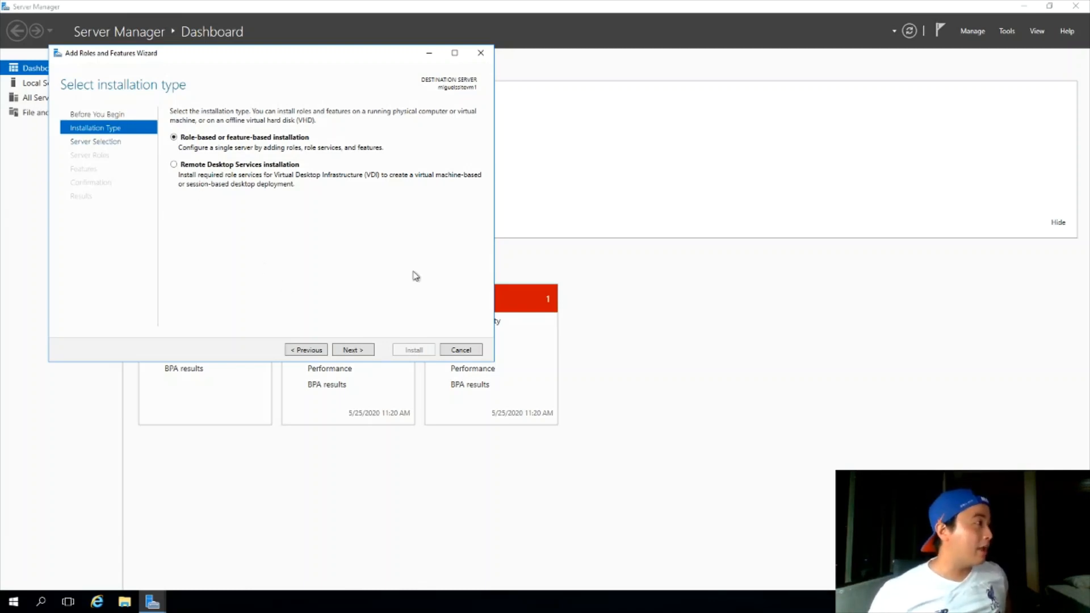
click(360, 352)
click(360, 352)
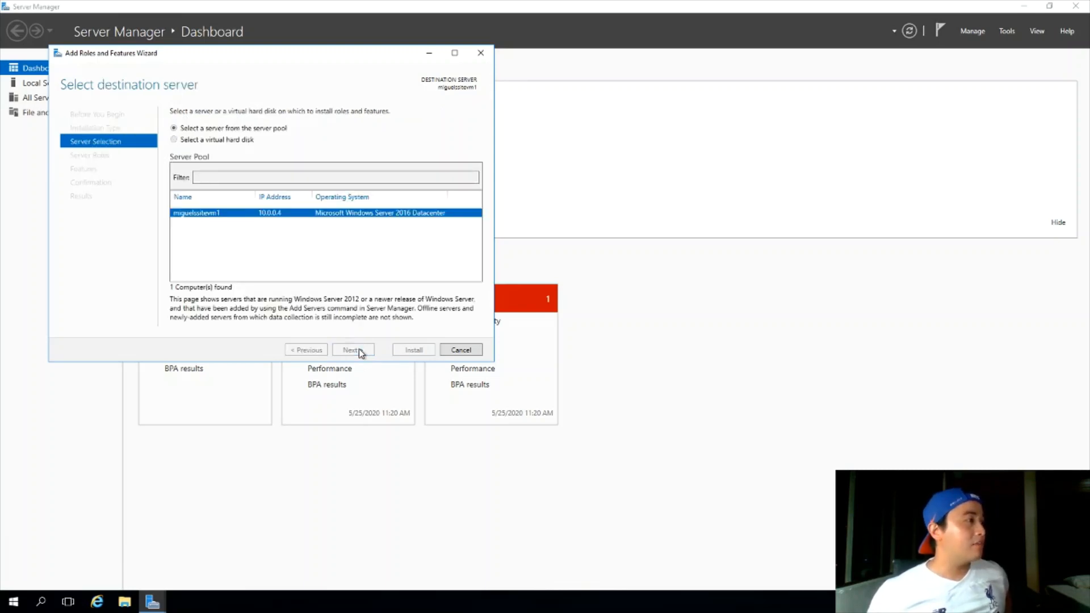
scroll(321, 275, down, 1)
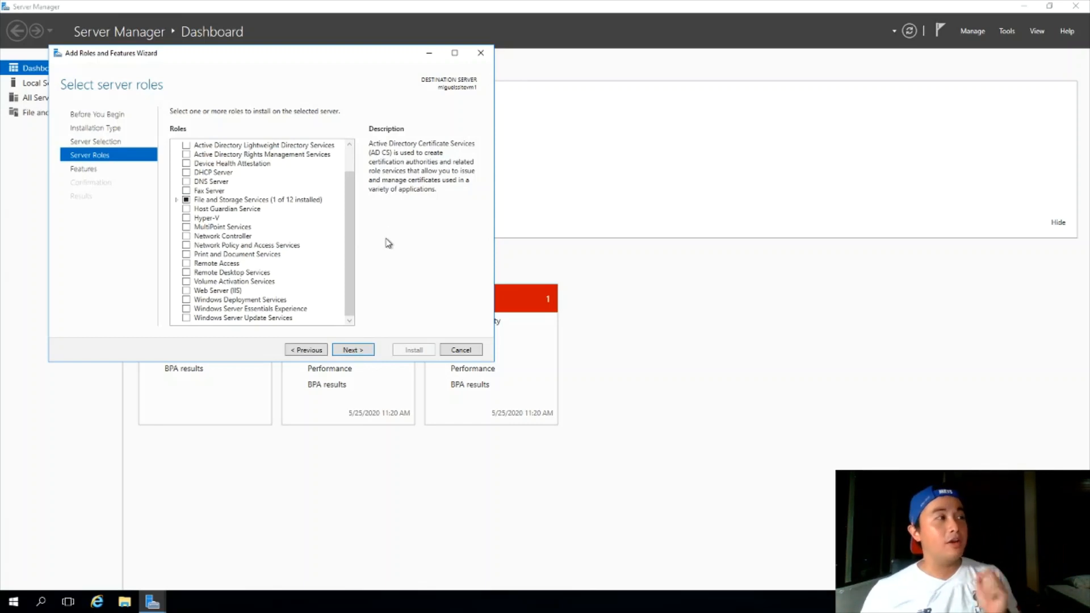
scroll(343, 210, up, 1)
scroll(307, 207, down, 1)
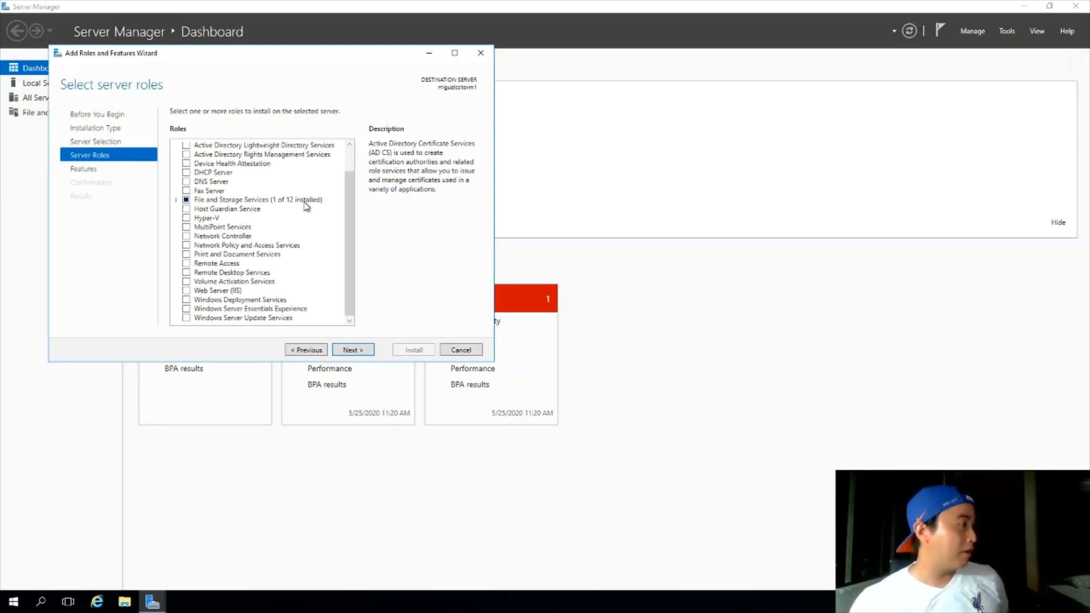
Select Web Server (IIS) with its management tools and begin installing it
click(186, 293)
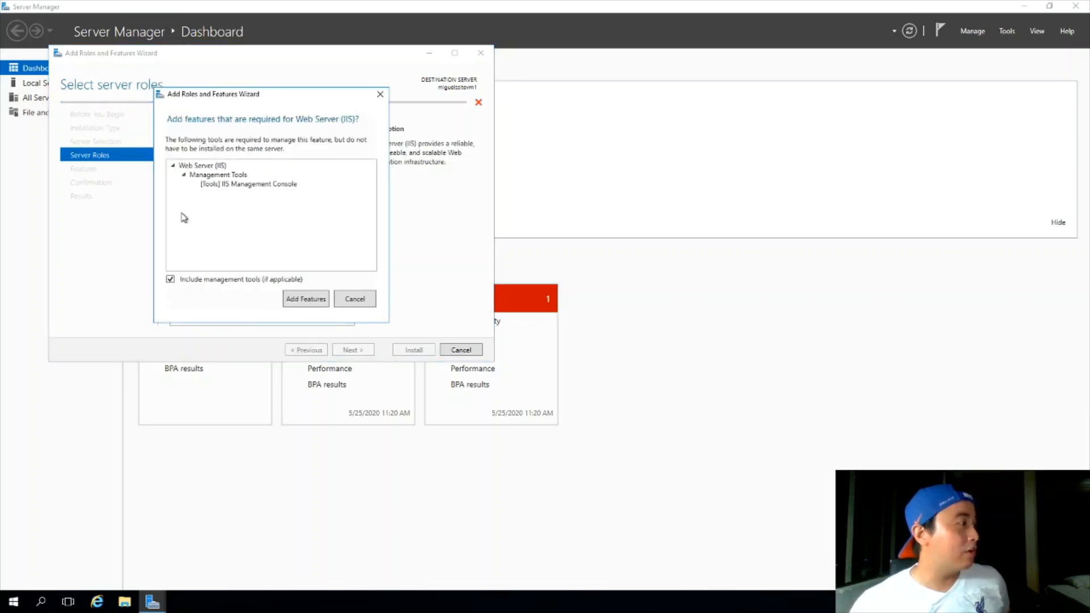
click(305, 303)
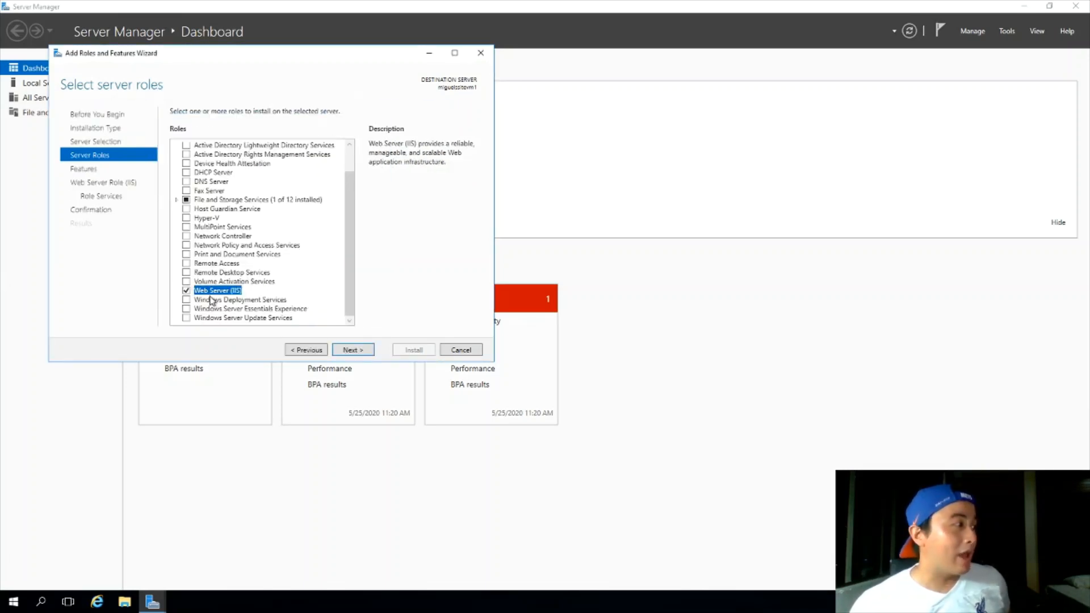
click(357, 351)
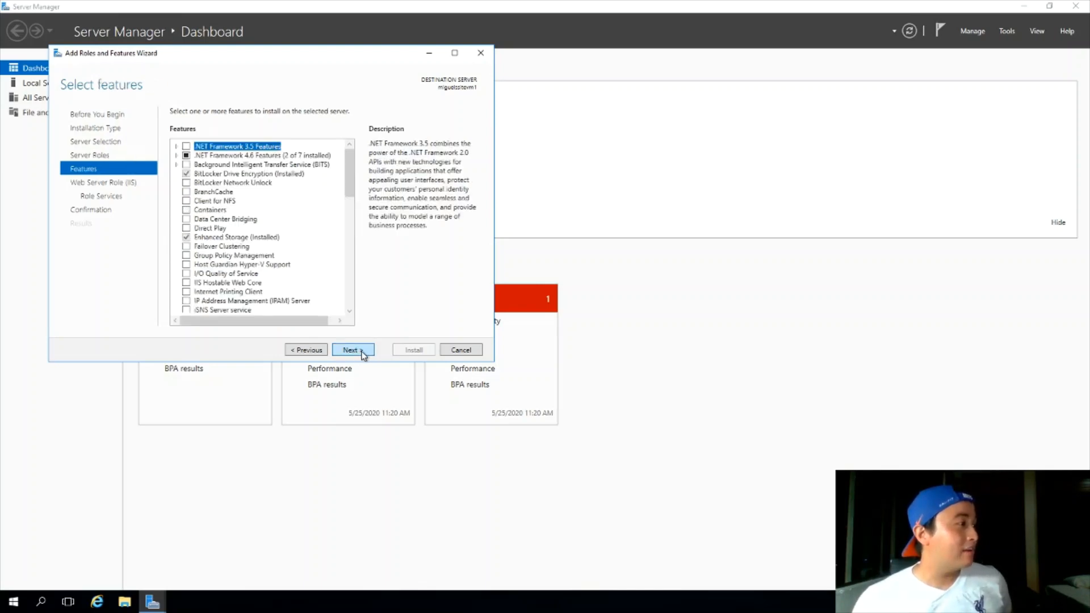
click(364, 353)
click(363, 353)
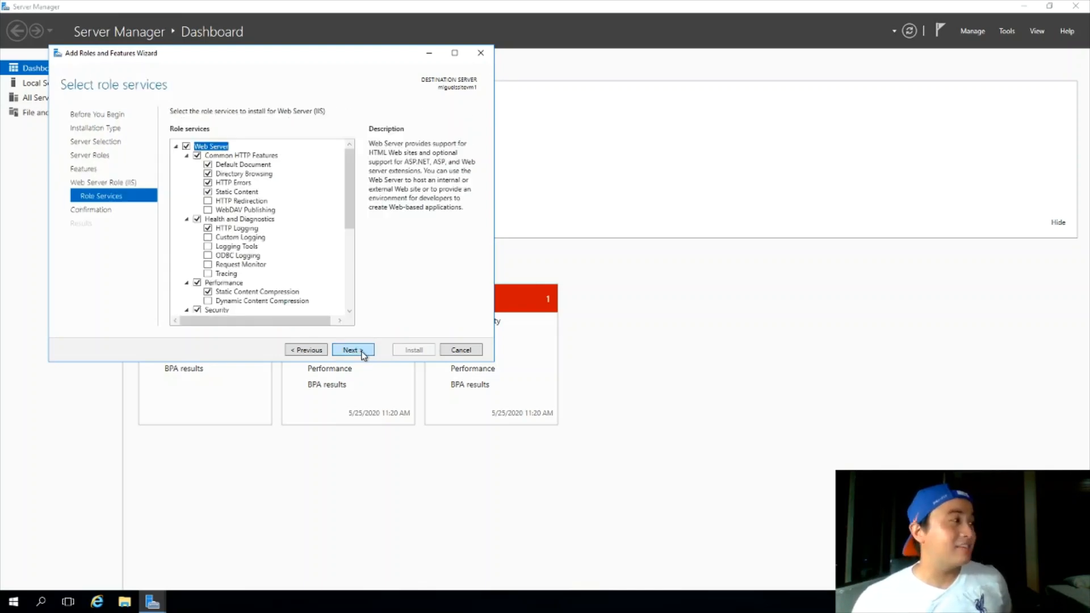
click(363, 353)
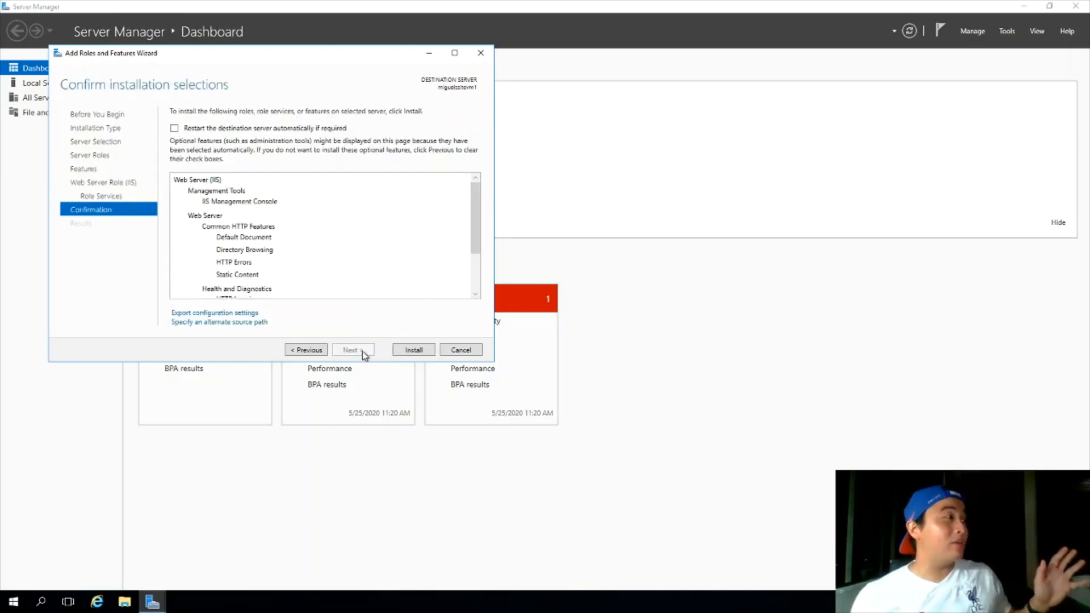
click(414, 352)
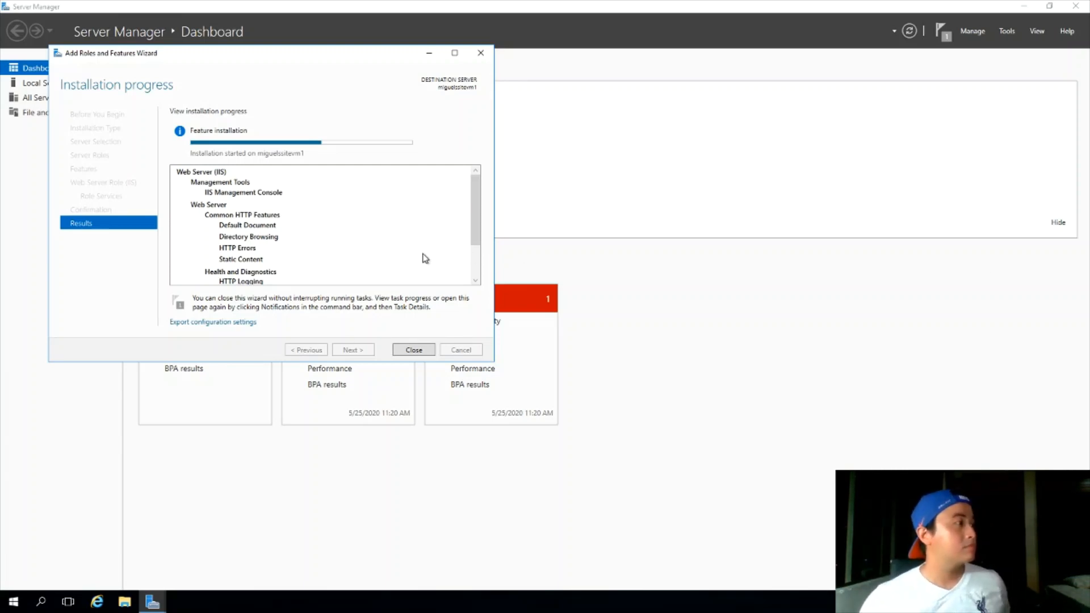
Move the finished wizard aside and open File Explorer with Win+E
drag(476, 240, 475, 273)
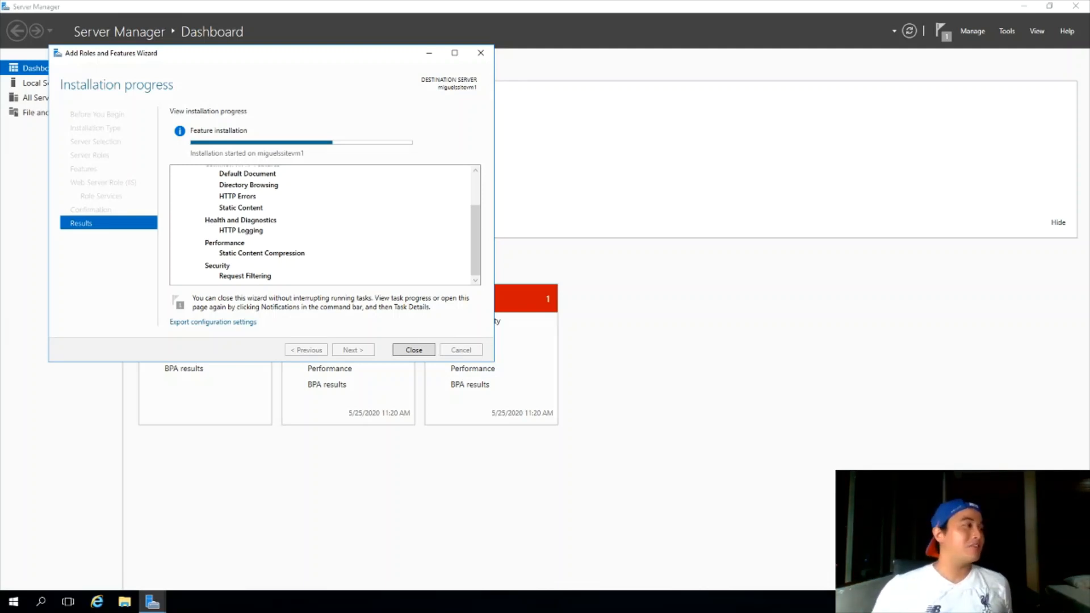
drag(382, 78, 588, 183)
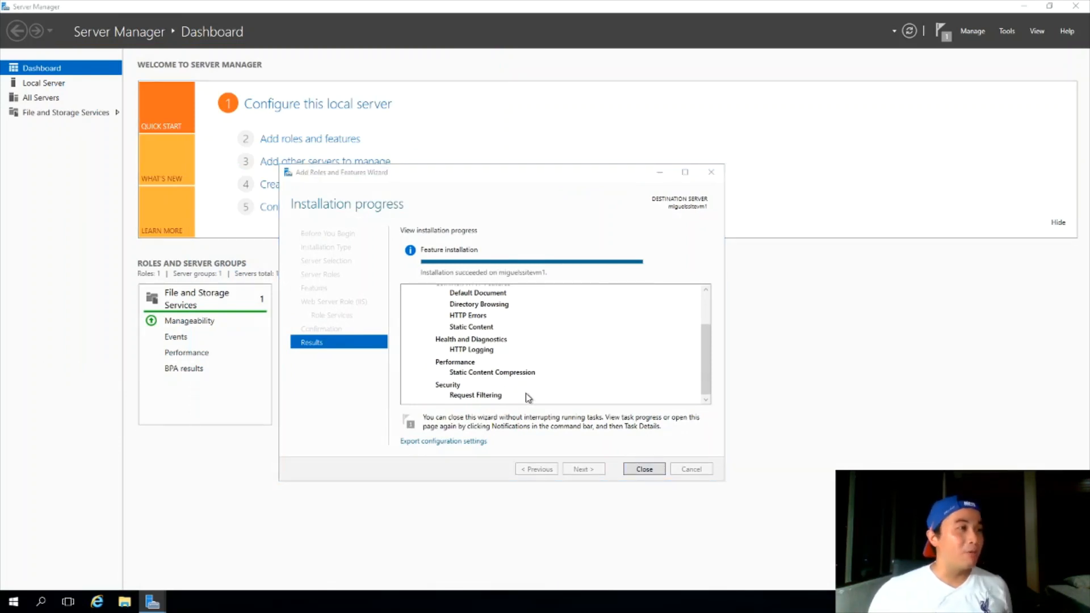
key(super+e)
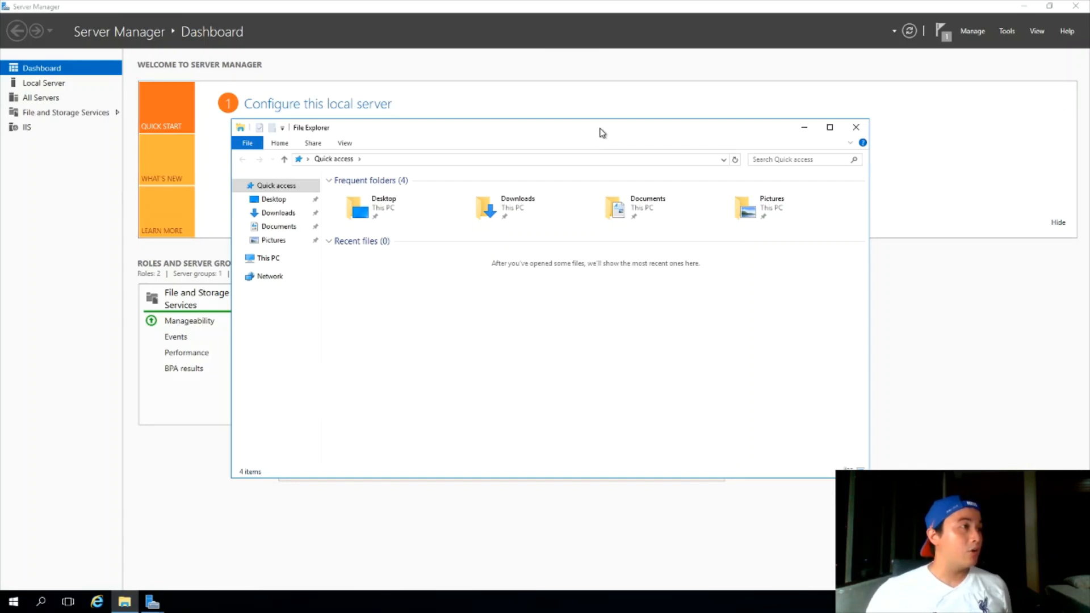
Browse to C:\inetpub\wwwroot in File Explorer and launch Internet Explorer
drag(602, 133, 556, 132)
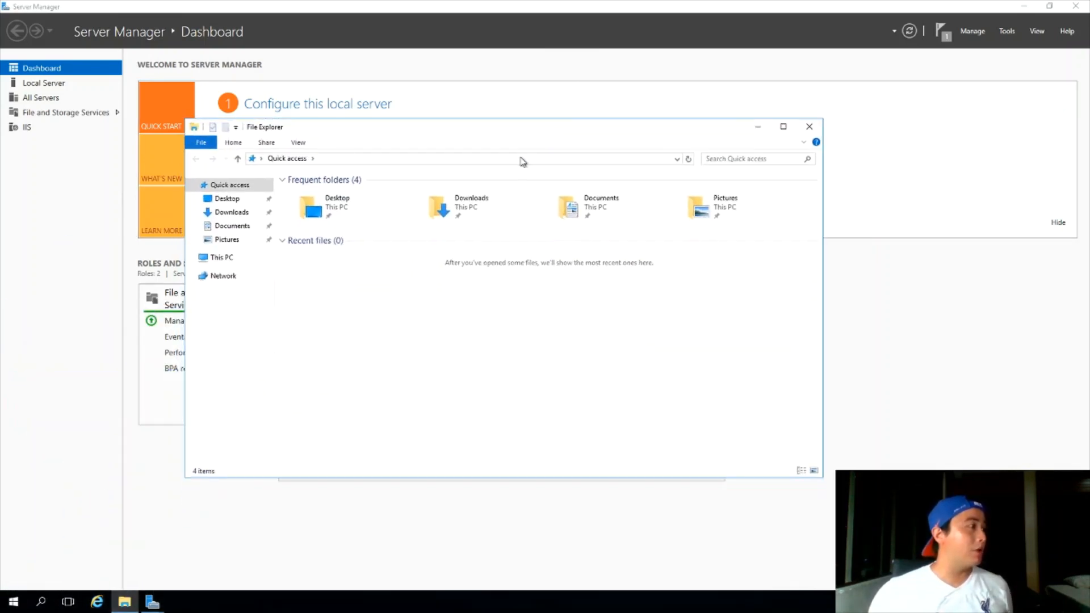
click(227, 259)
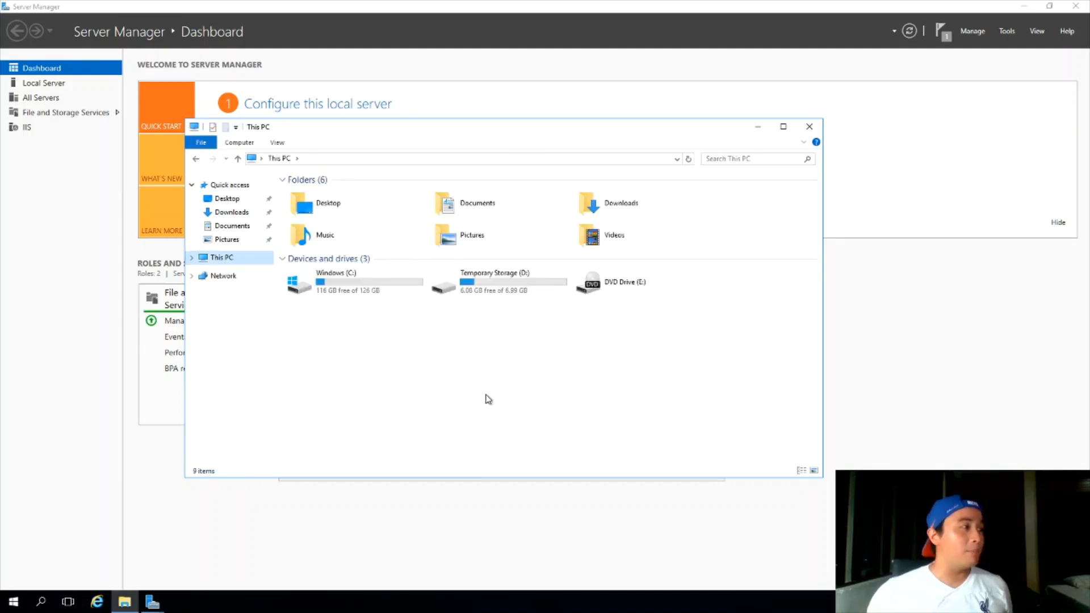
click(341, 281)
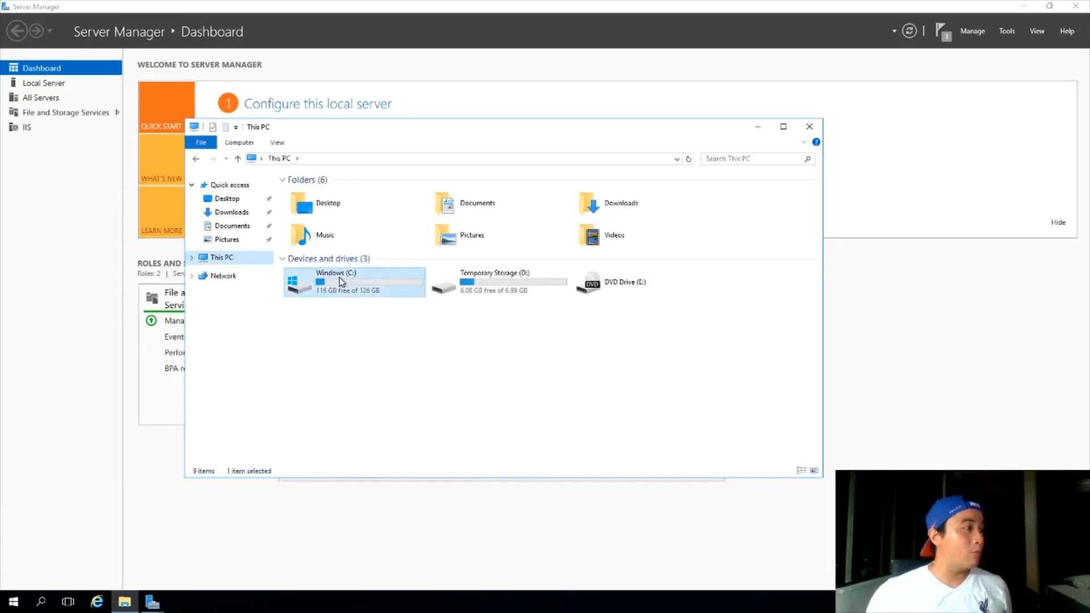
double_click(341, 281)
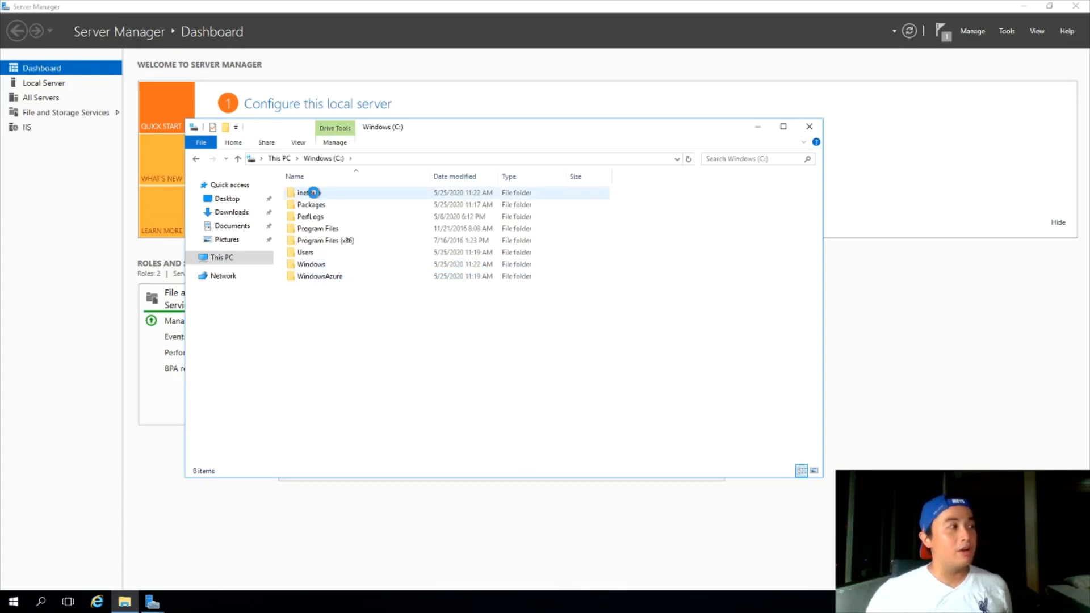
double_click(313, 193)
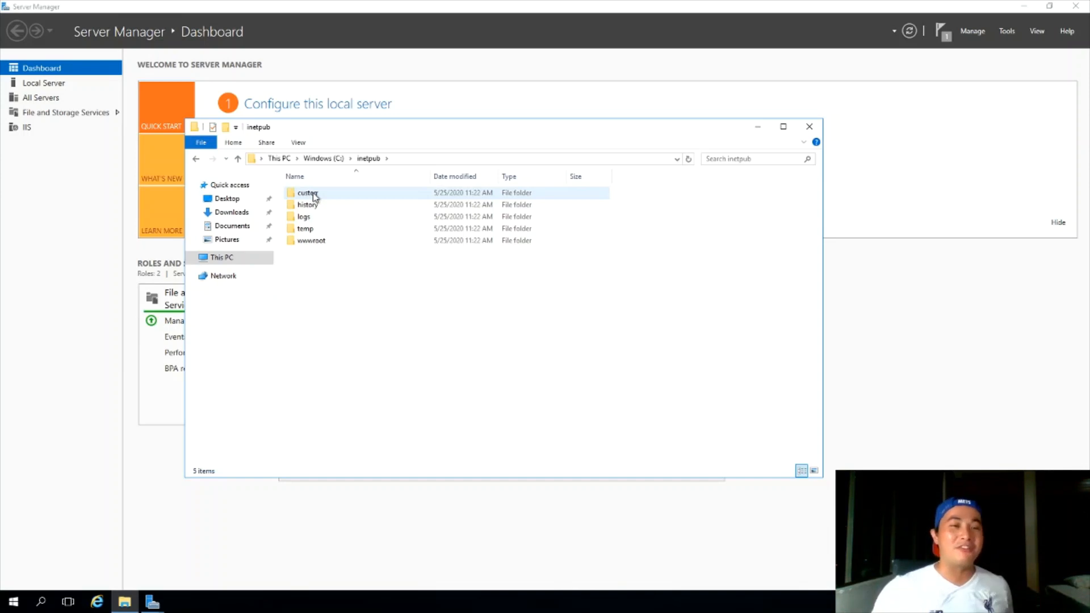
double_click(318, 243)
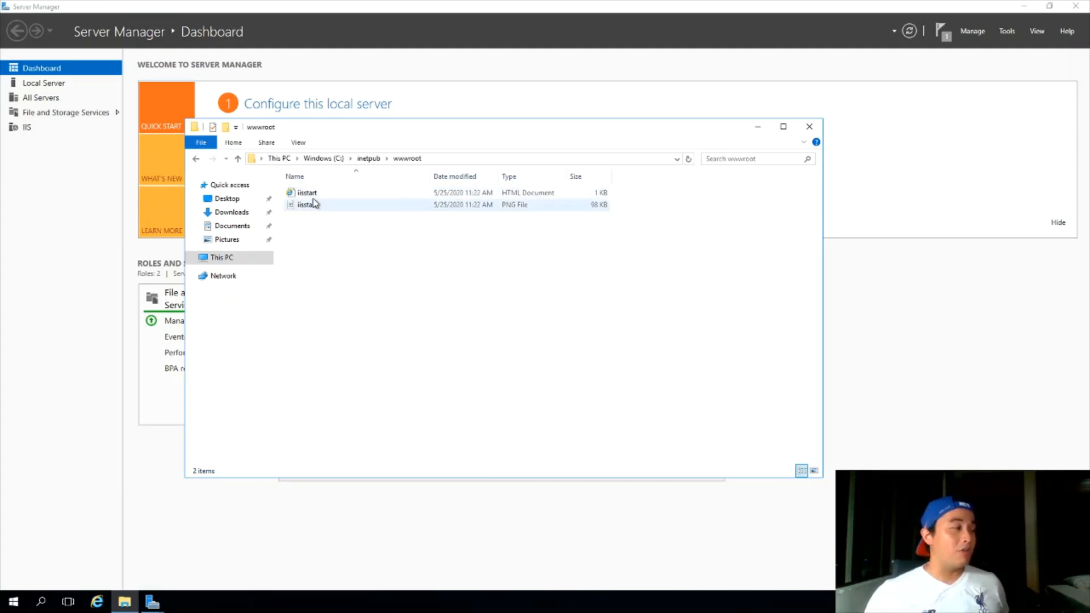
click(93, 604)
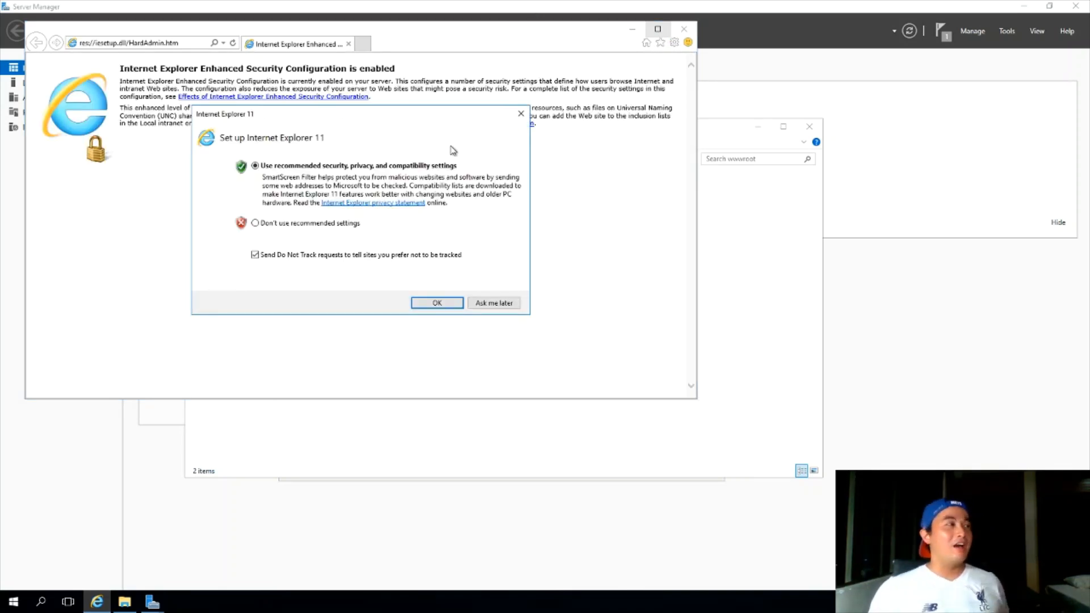
Dismiss the IE setup prompt, load localhost to show the IIS page, and return to wwwroot
click(520, 114)
click(180, 45)
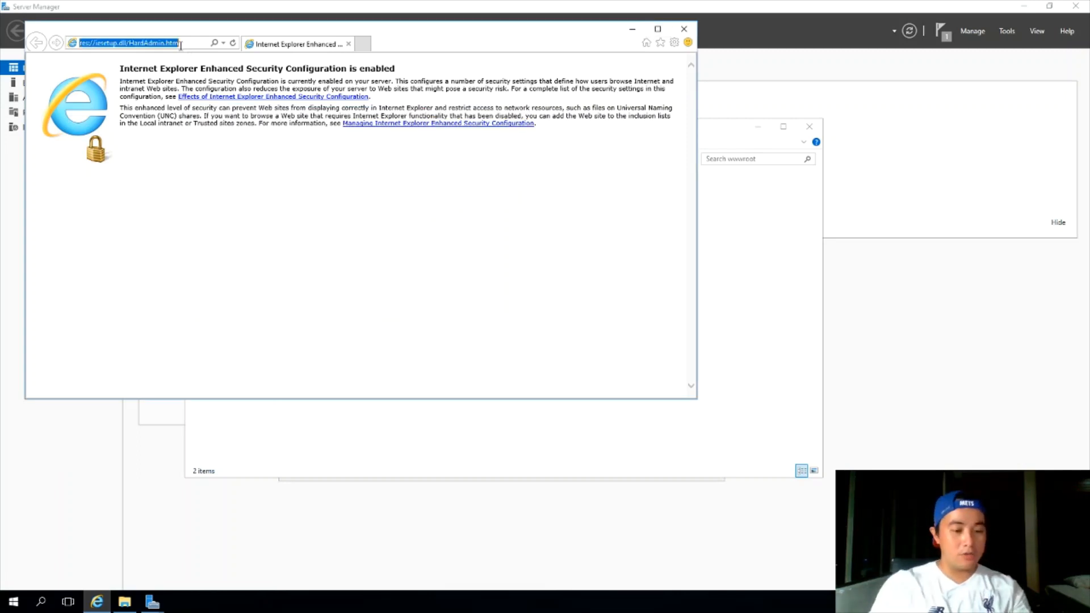
text(localhost)
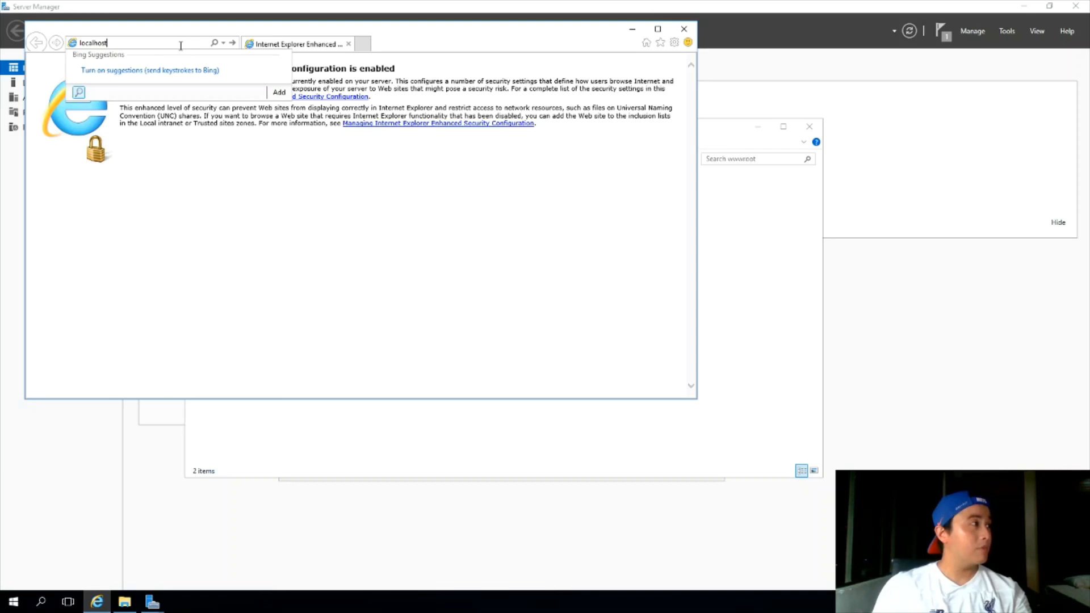
key(Return)
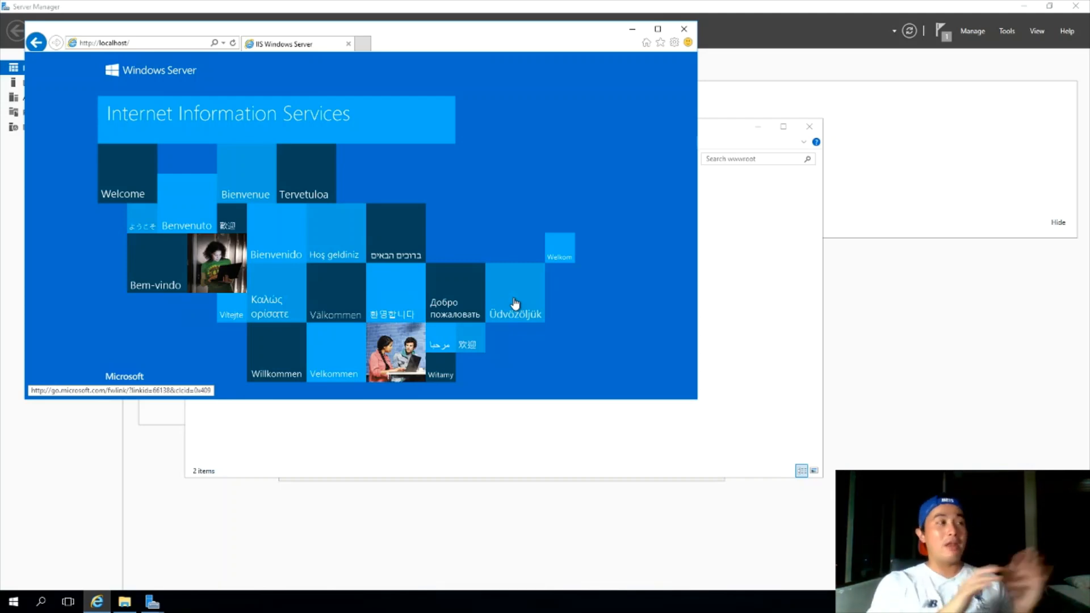
click(726, 268)
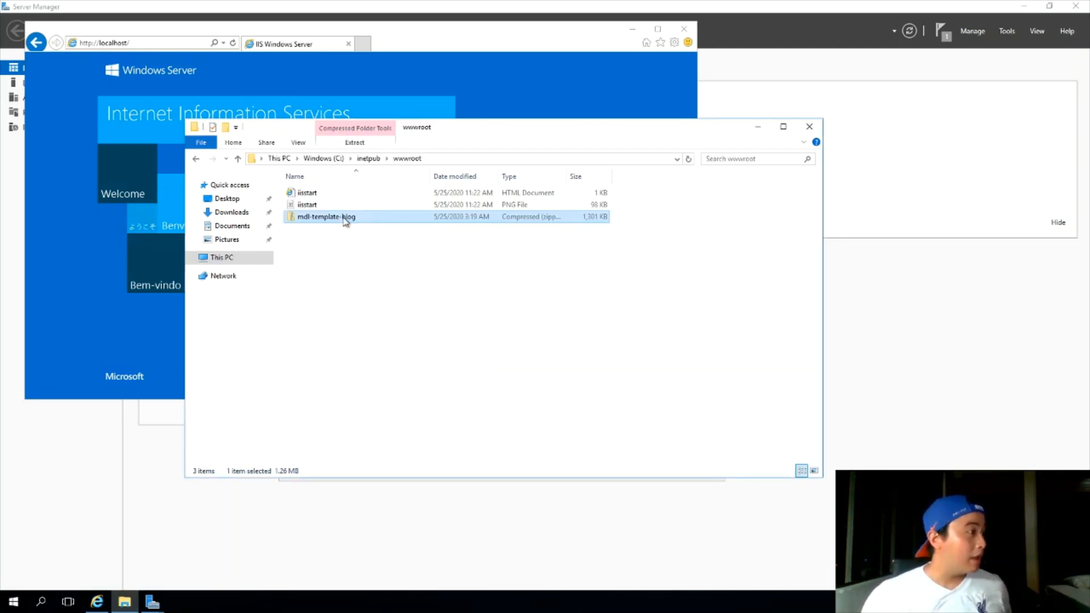
Extract mdl-template-blog.zip directly into wwwroot without a subfolder
right_click(343, 217)
click(377, 256)
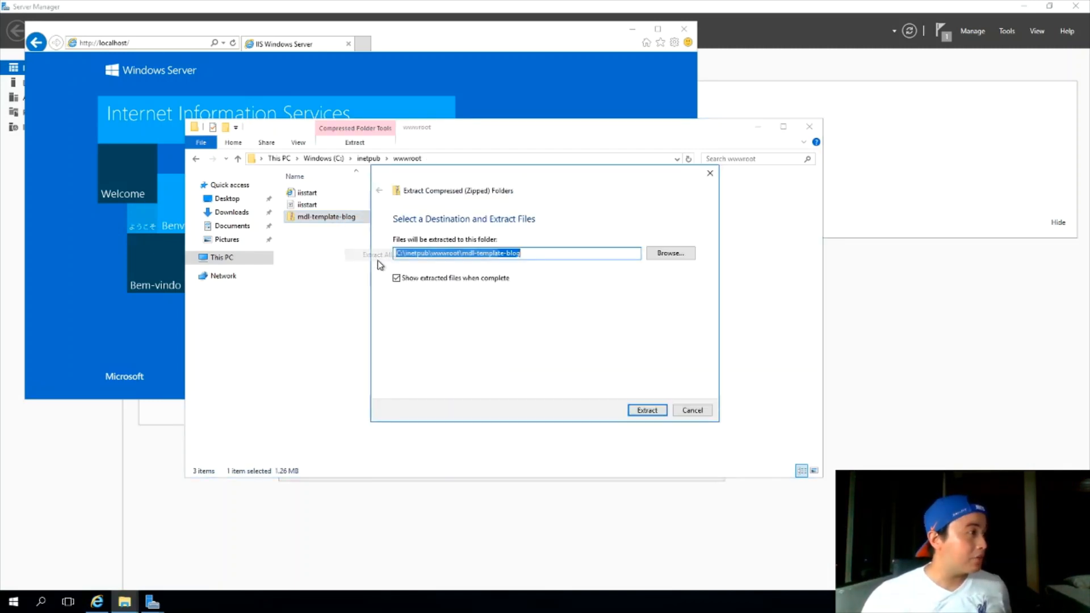
click(461, 254)
shift+click(627, 253)
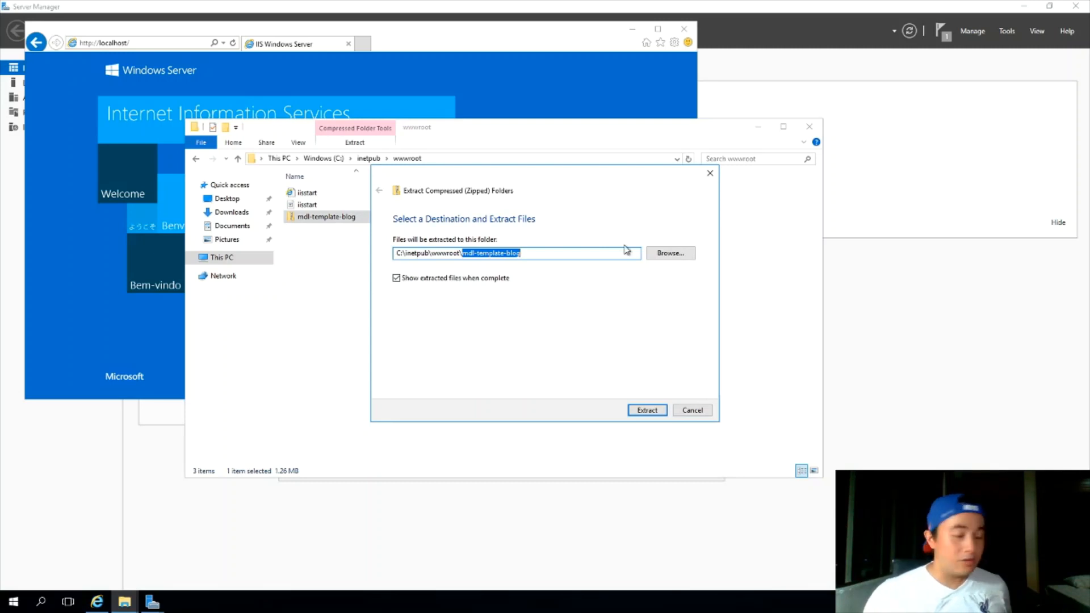
key(BackSpace)
click(650, 410)
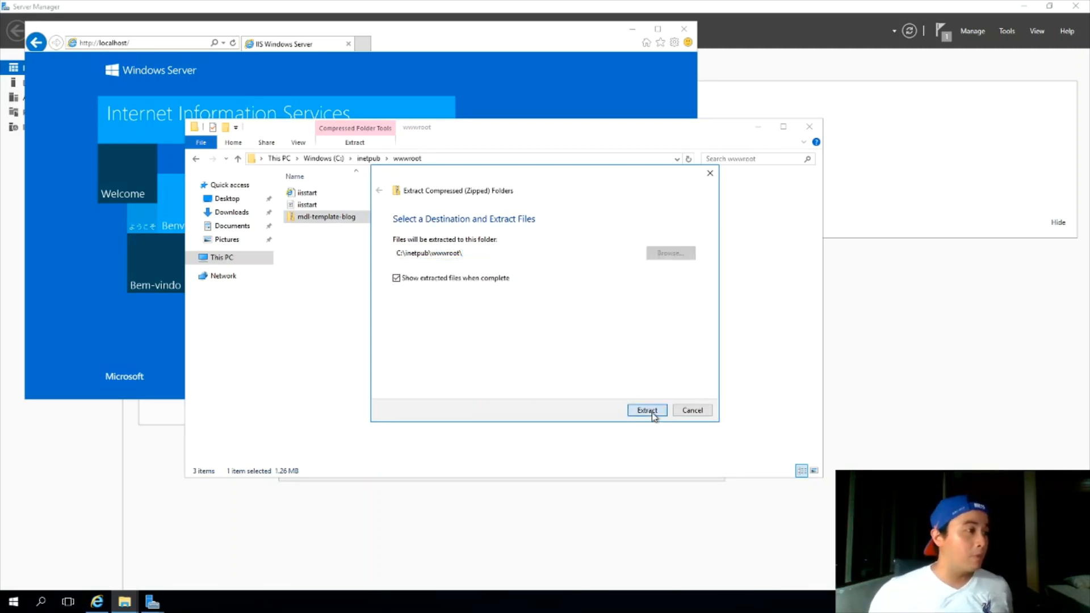
Permanently delete both iisstart files from wwwroot and bring the browser forward
click(676, 228)
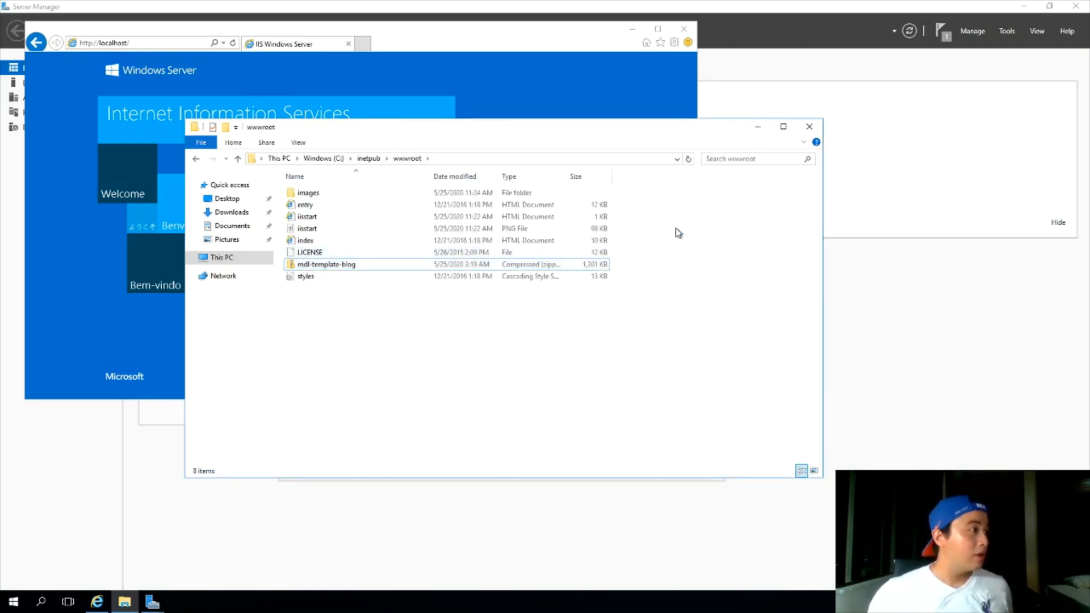
drag(621, 239, 463, 214)
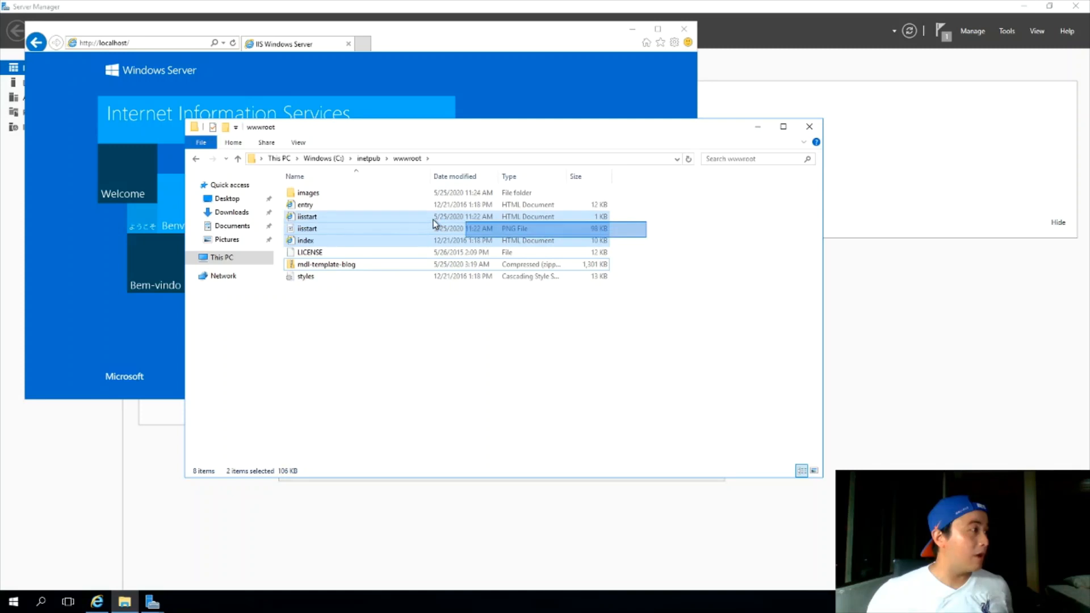
click(628, 224)
drag(559, 220, 553, 231)
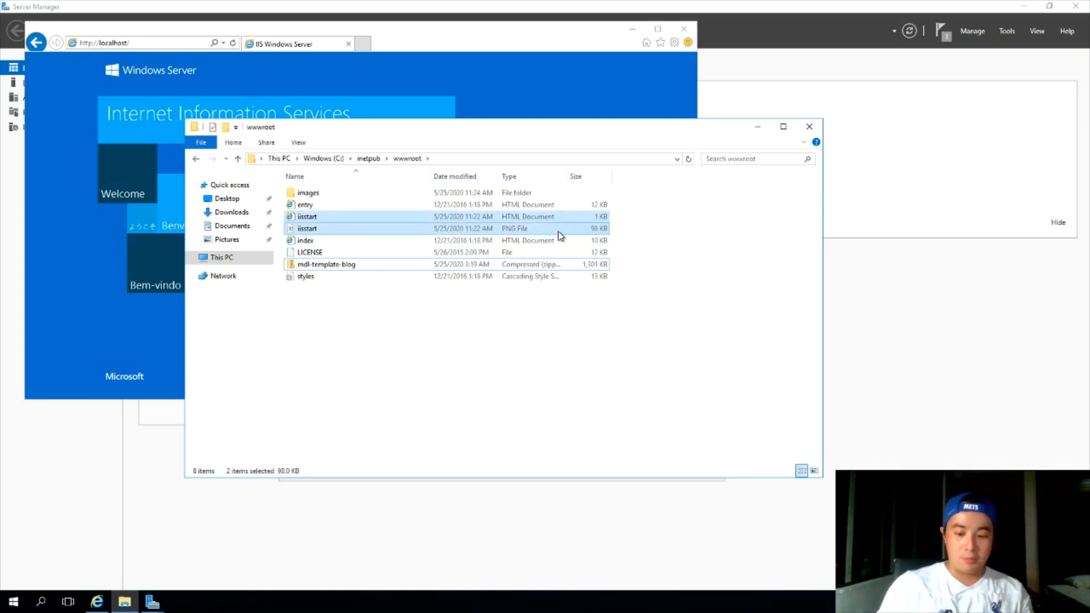
key(shift+Delete)
key(Return)
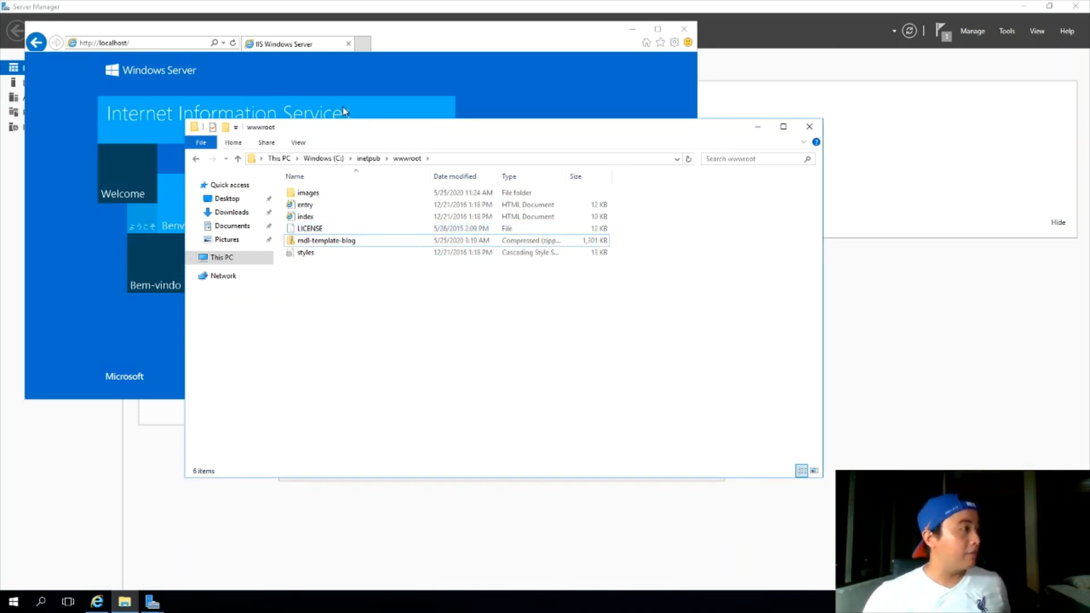
click(514, 42)
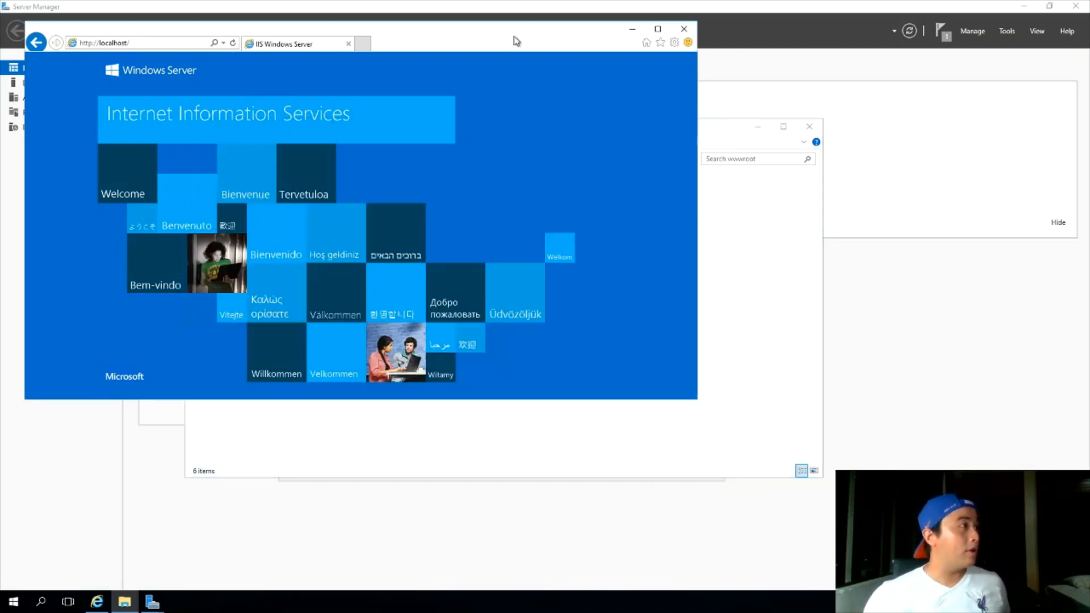
Refresh localhost, dismiss the blocked-content warning, review the blog page, and close Internet Explorer
click(232, 45)
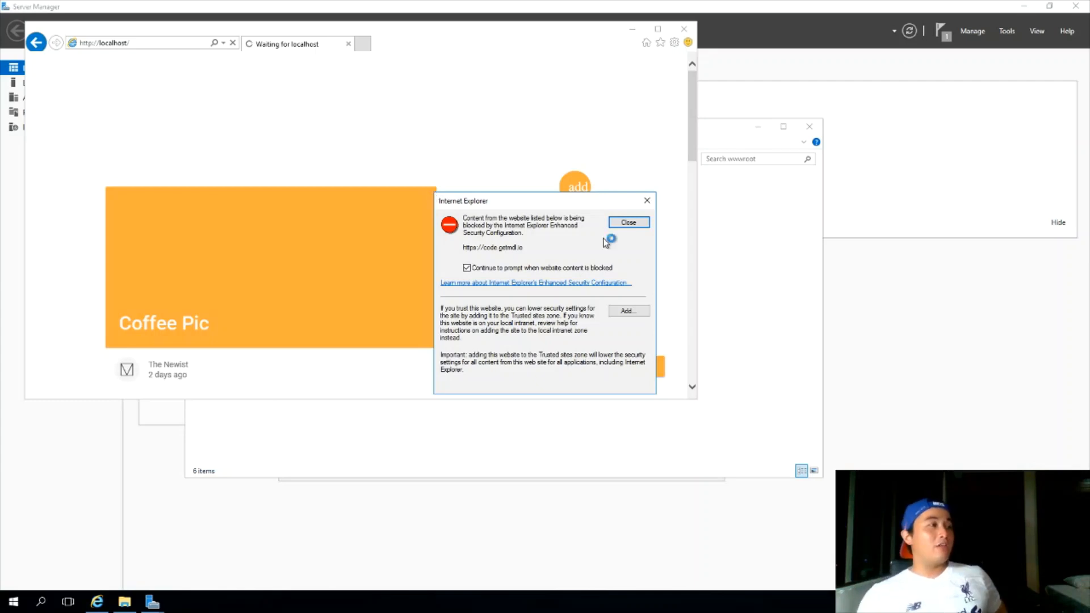
click(628, 223)
scroll(511, 232, down, 8)
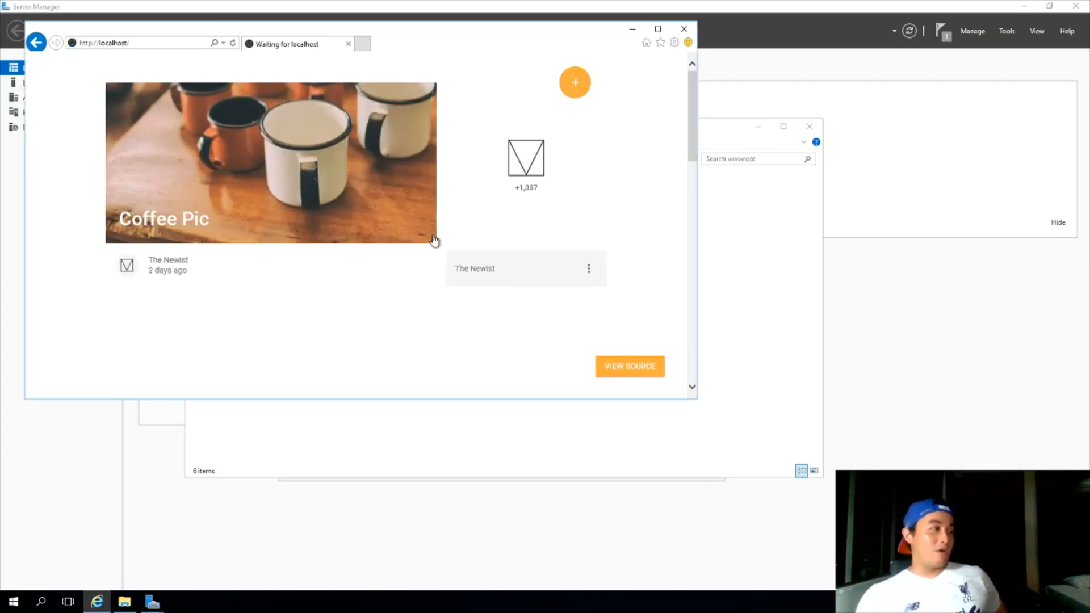
scroll(400, 204, up, 8)
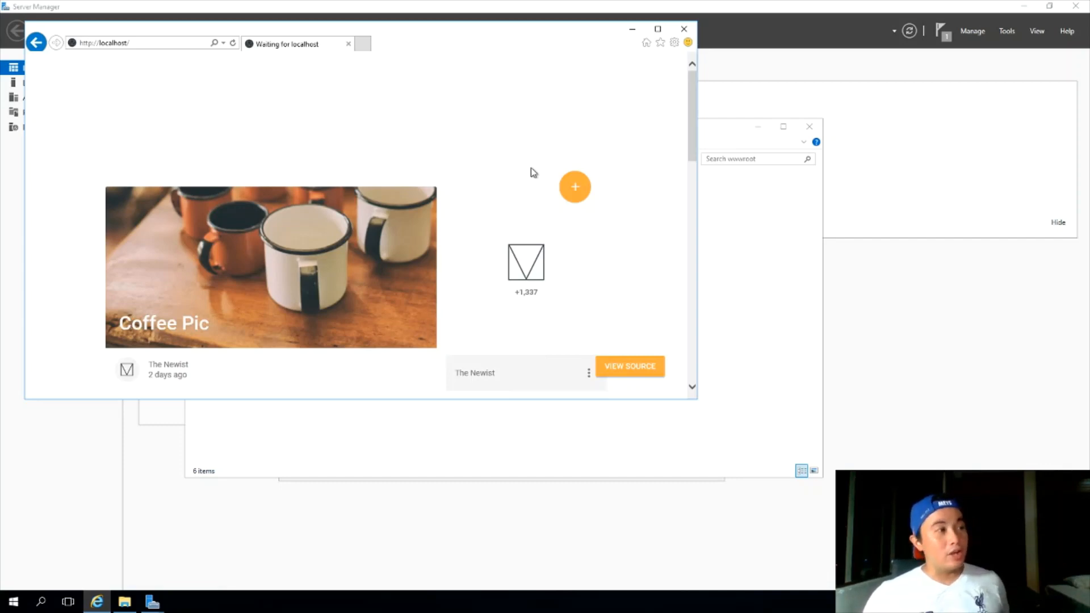
scroll(528, 182, down, 12)
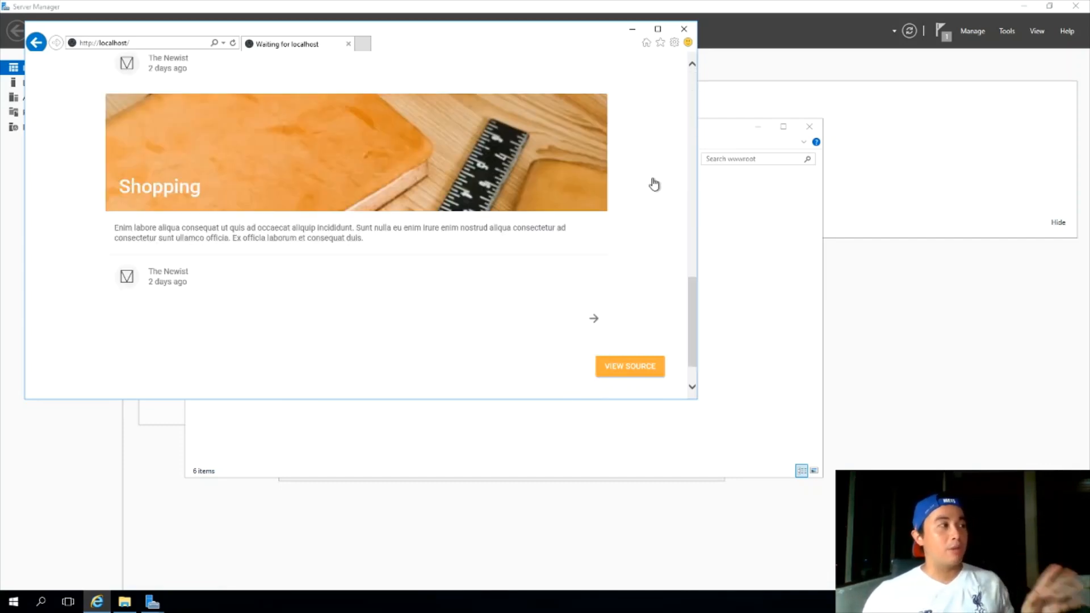
click(685, 28)
Load the VM's public IP 52.237.97.116 in a new Firefox tab, then return to the VM overview
mouse_move(613, 8)
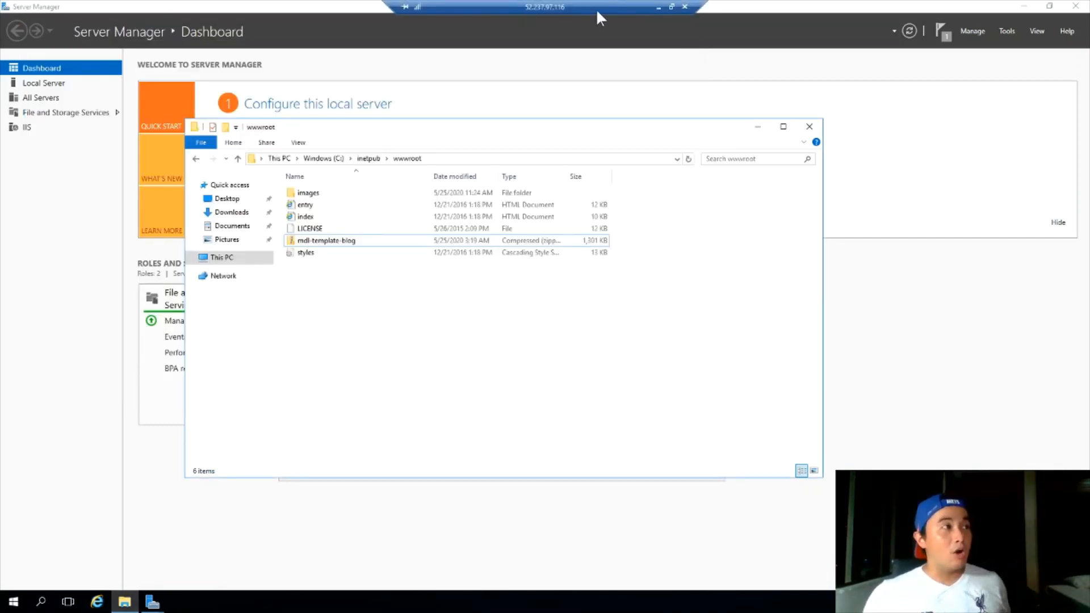
click(659, 8)
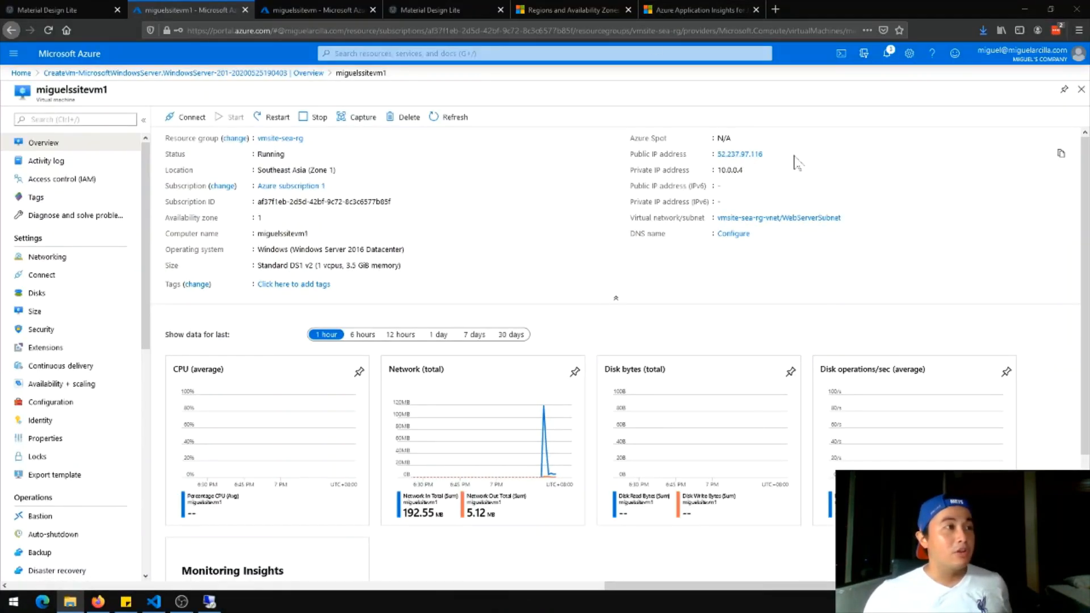
drag(765, 155, 716, 155)
key(ctrl+c)
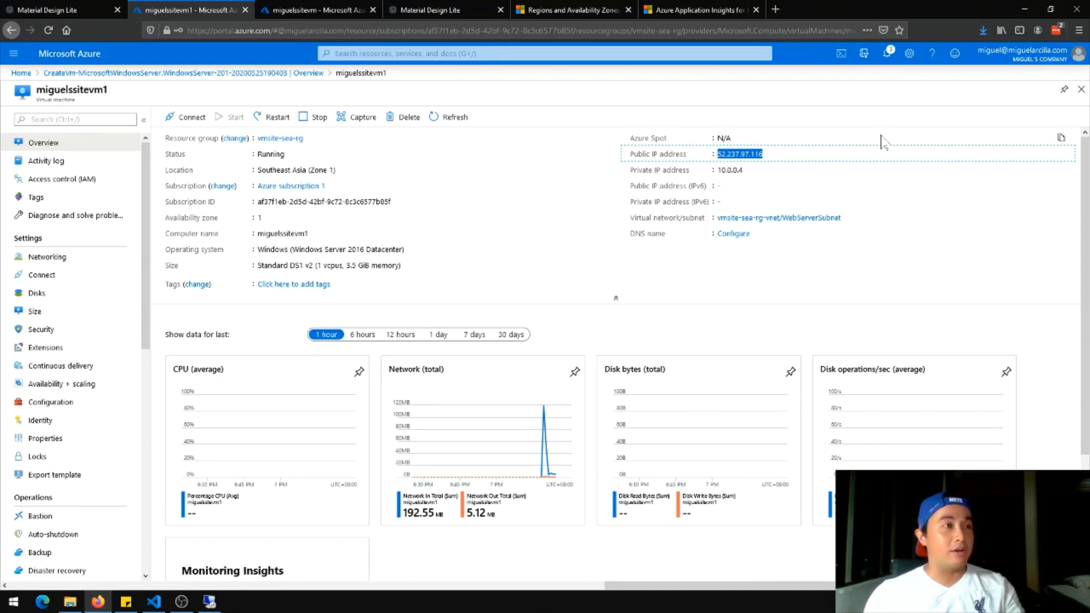
click(774, 11)
key(ctrl+v)
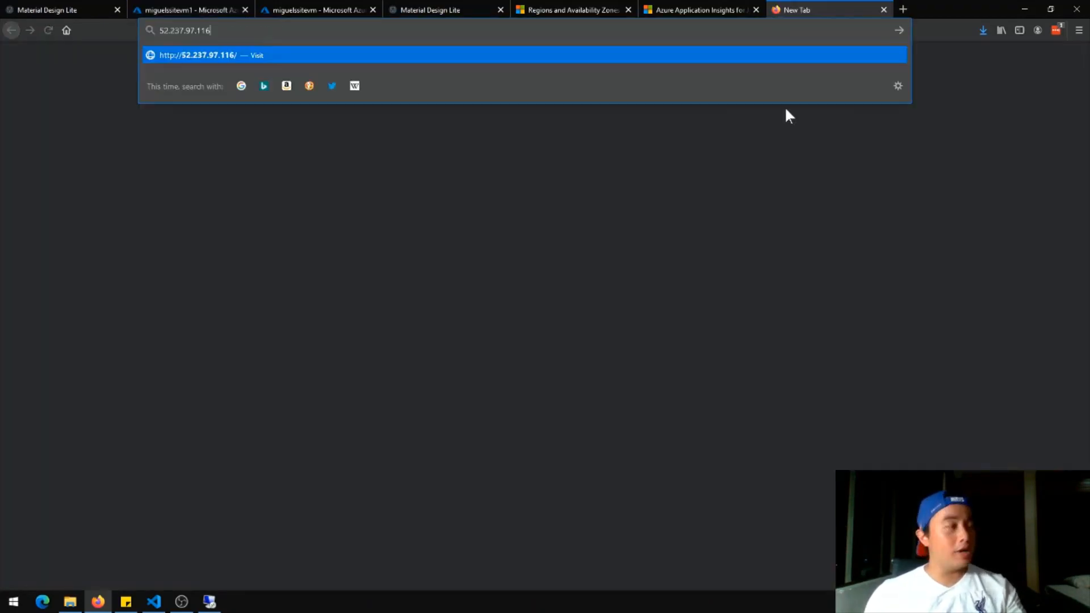
key(Return)
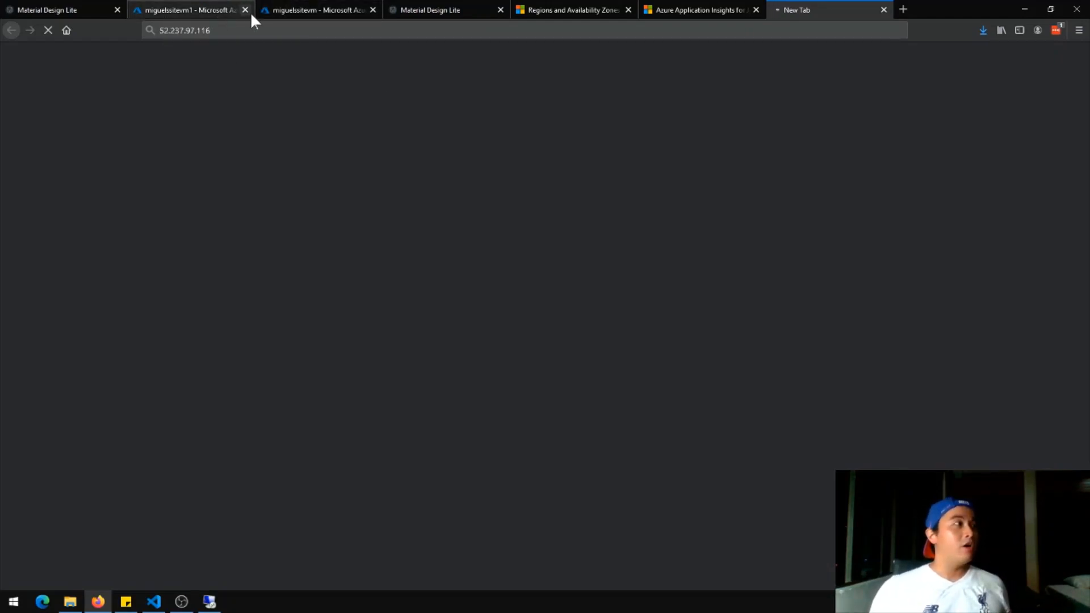
click(200, 8)
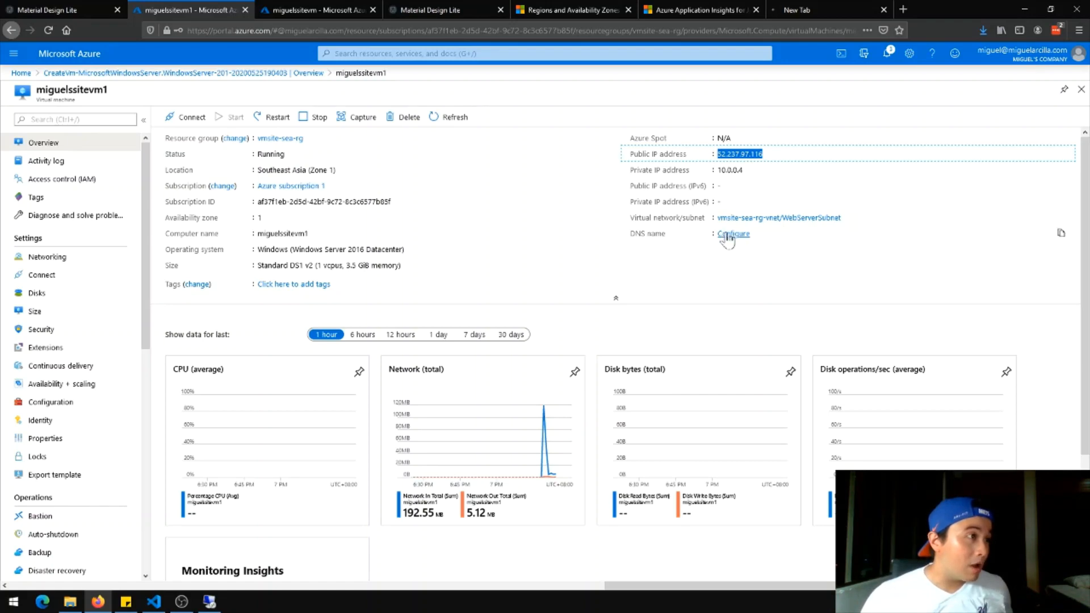
scroll(120, 355, down, 2)
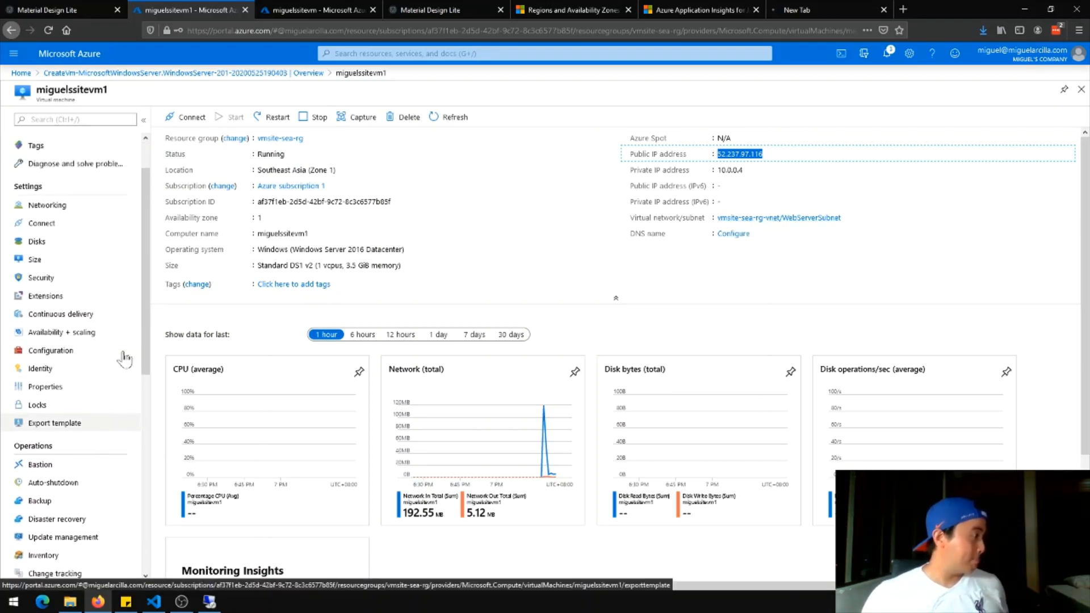
scroll(117, 346, up, 2)
Open resource group vmsite-sea-rg, sort resources by type, and open miguelssitevm1-nsg
click(22, 73)
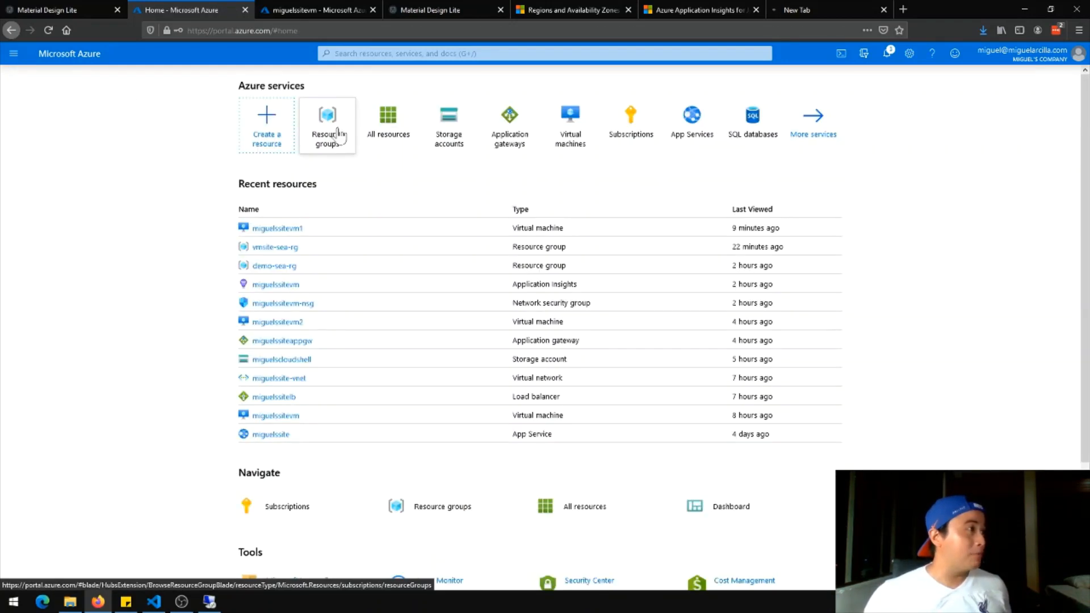
click(337, 135)
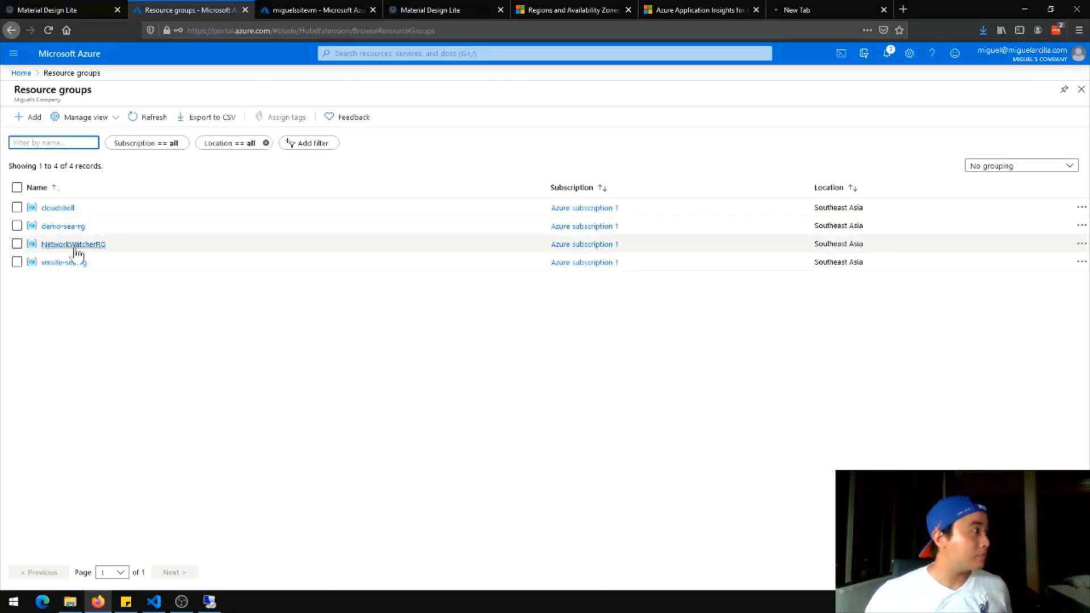
click(69, 262)
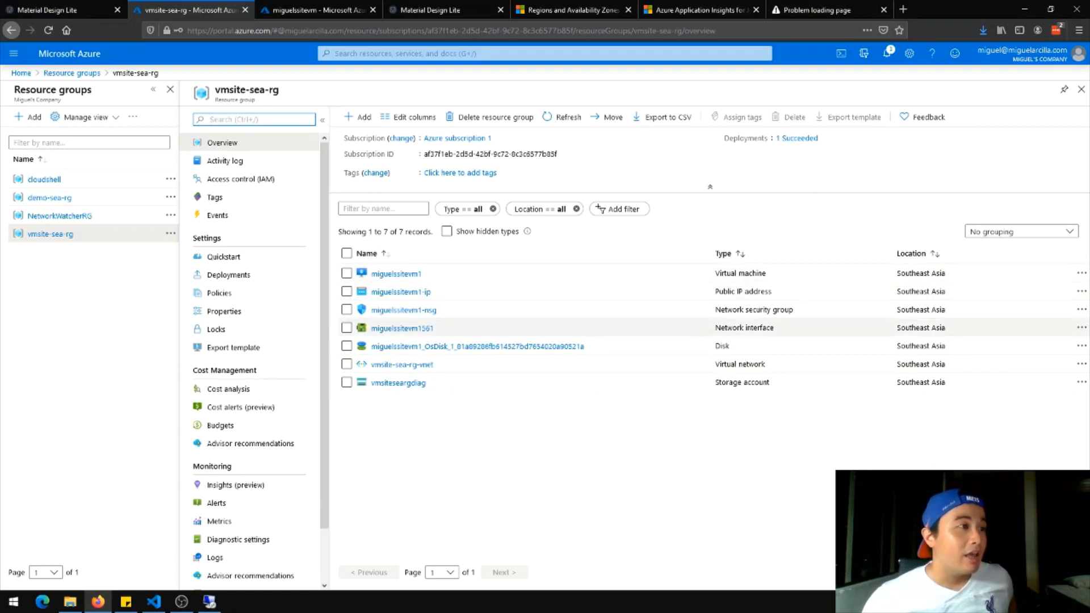
click(792, 254)
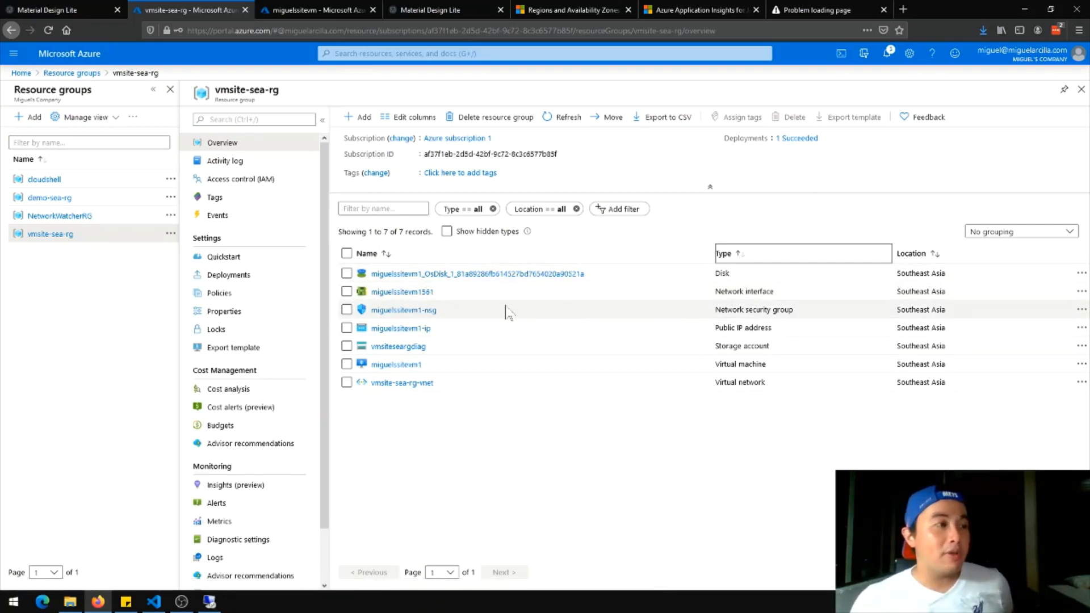
click(412, 311)
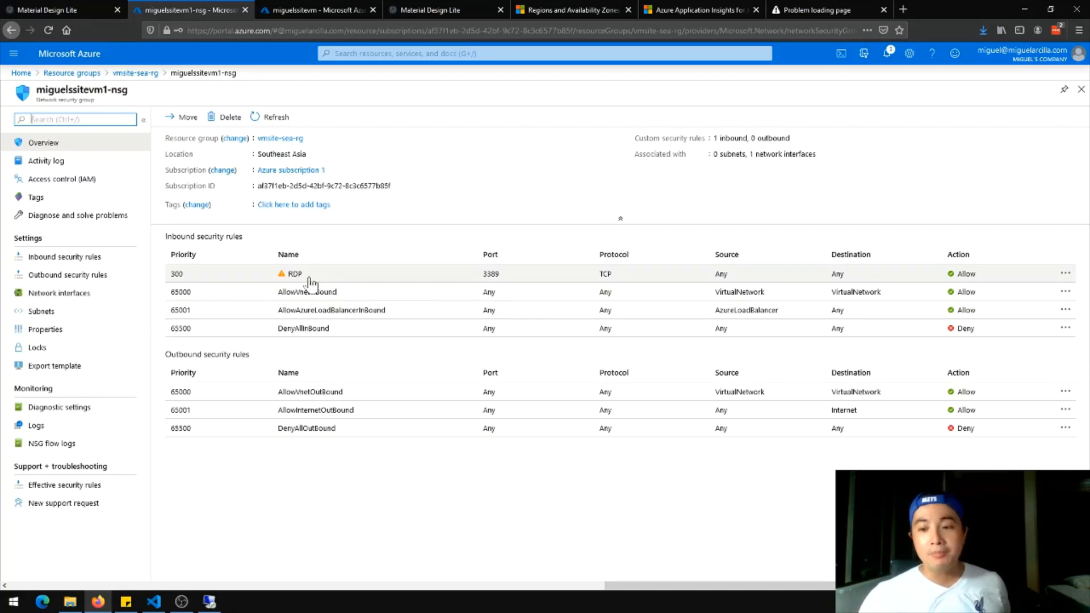
Add inbound rule 'HTTP' allowing destination port 80 at priority 310
click(63, 260)
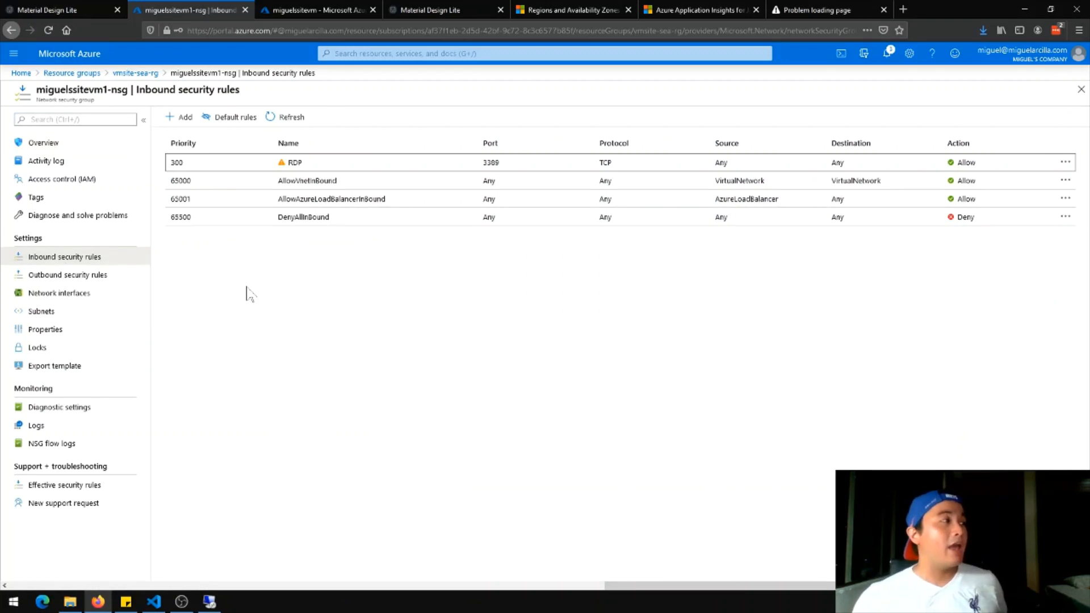
click(177, 117)
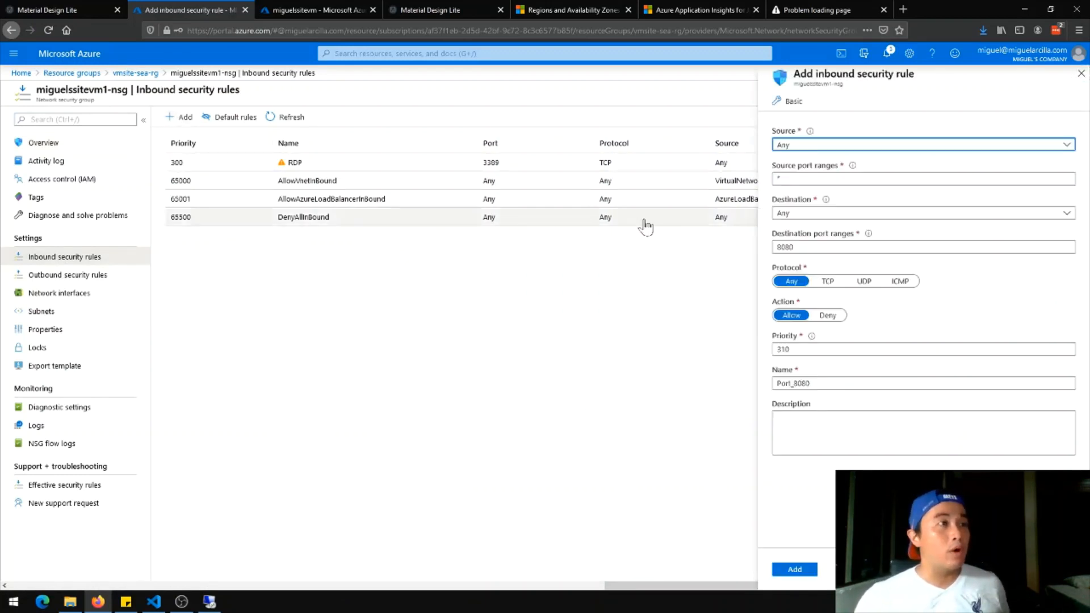
key(Tab)
key(Tab)
key(Tab)
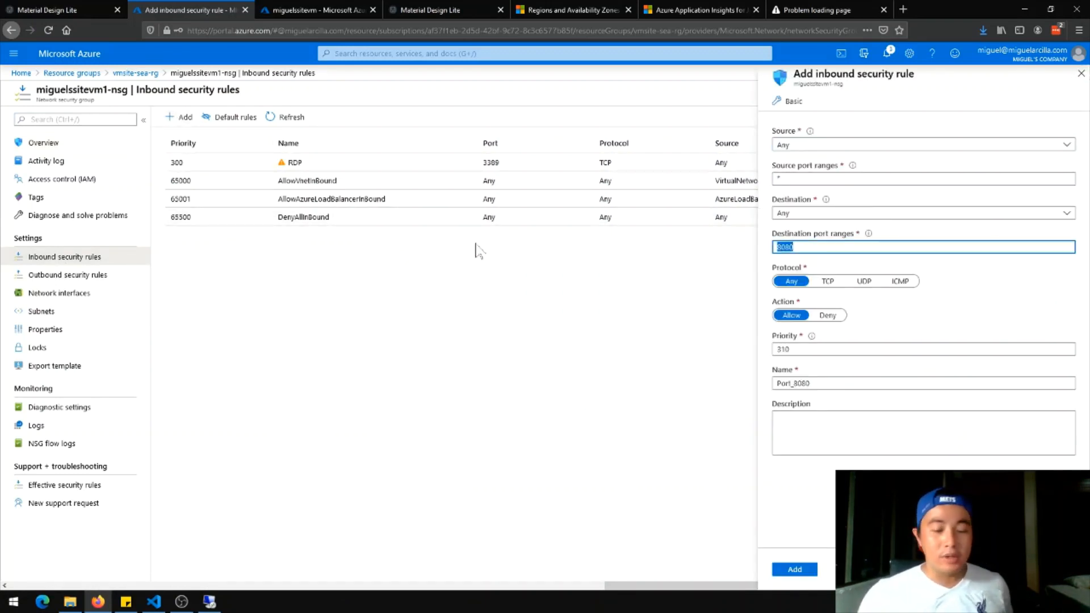
text(80)
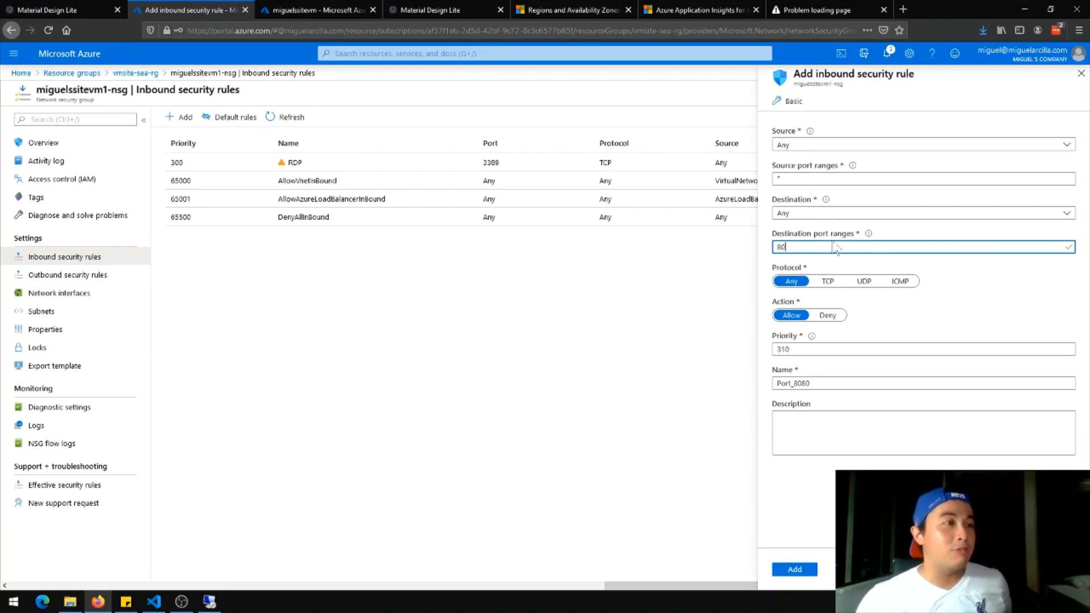
double_click(916, 349)
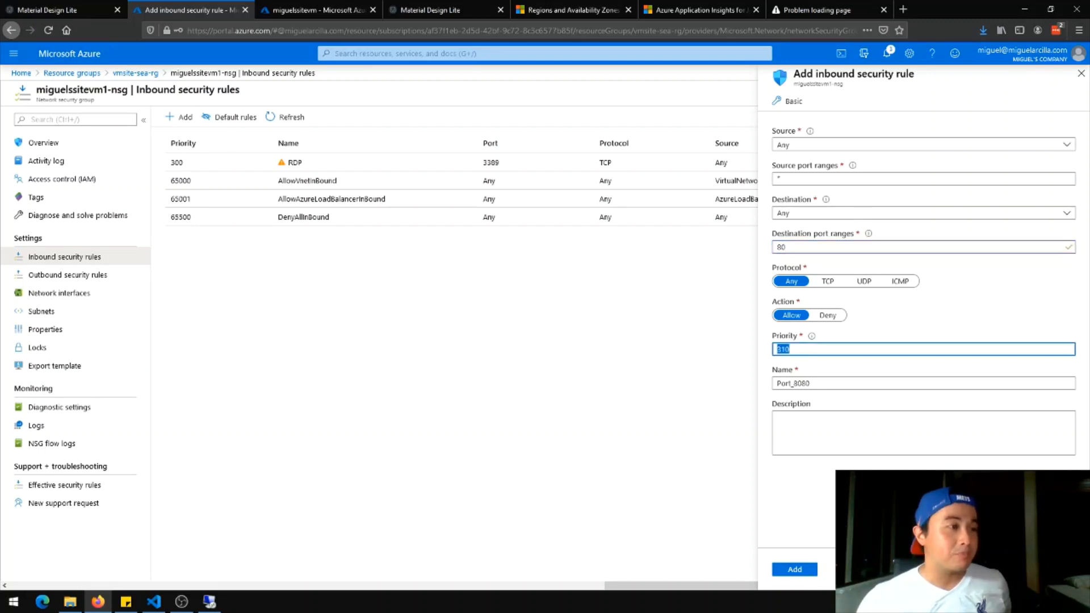
double_click(844, 384)
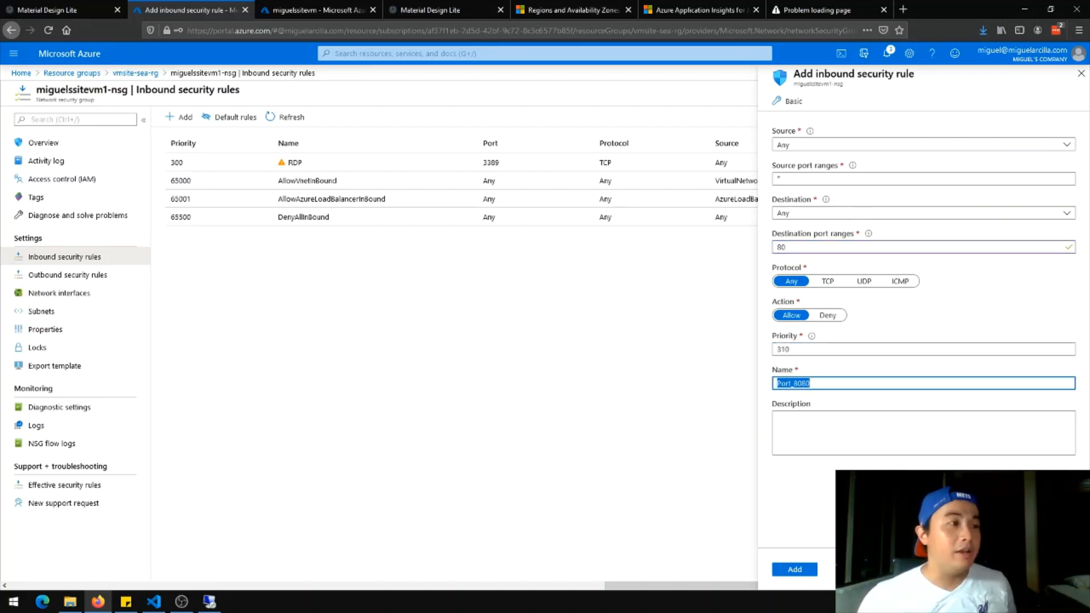
text(HTTP)
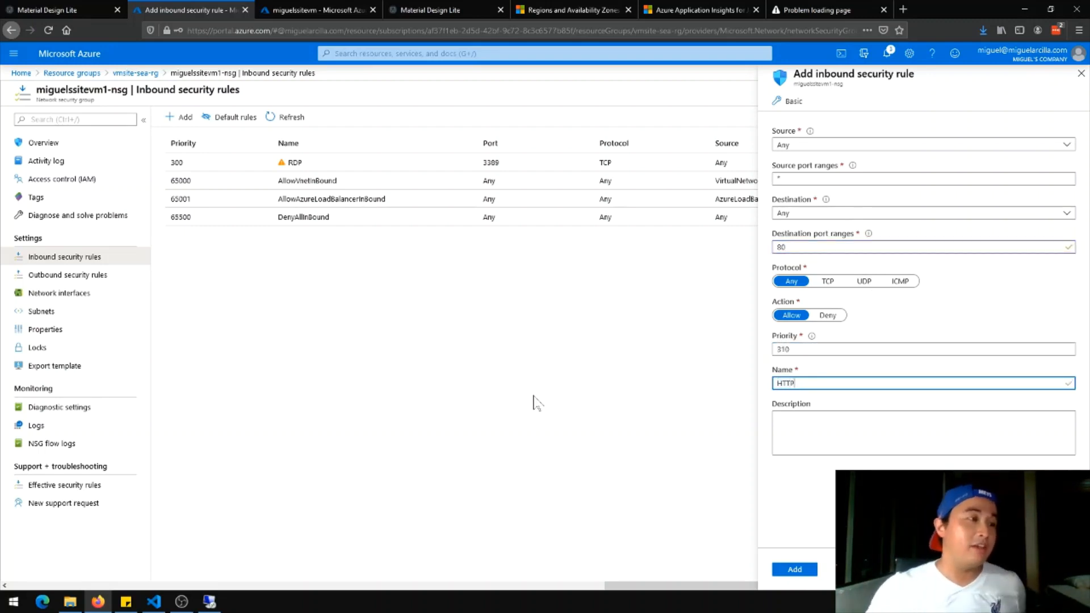
click(786, 569)
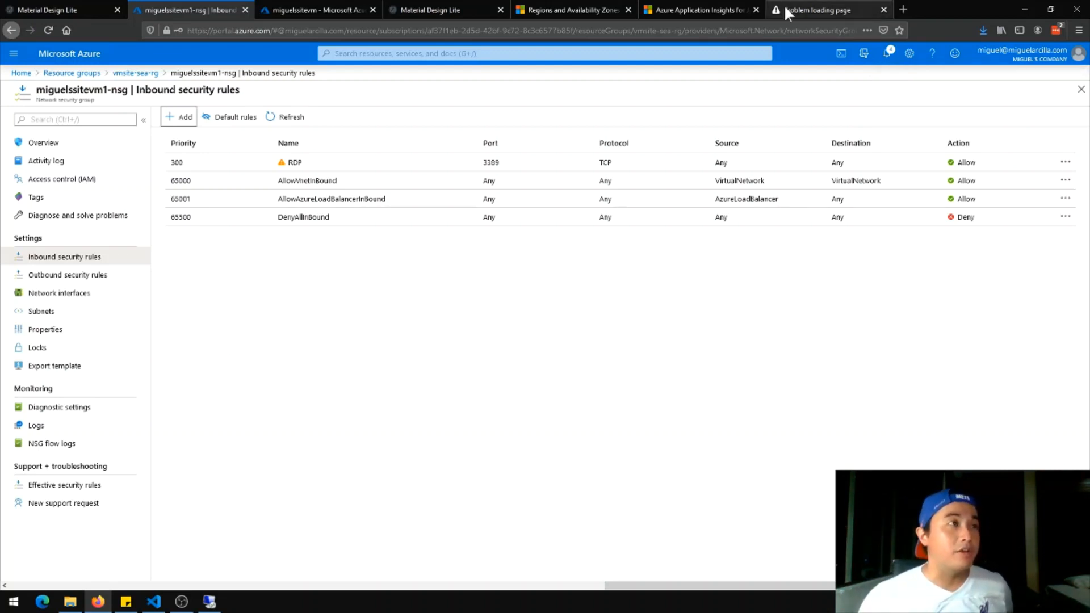
Check the rule-creation notification and retry loading 52.237.97.116 with F5
click(806, 12)
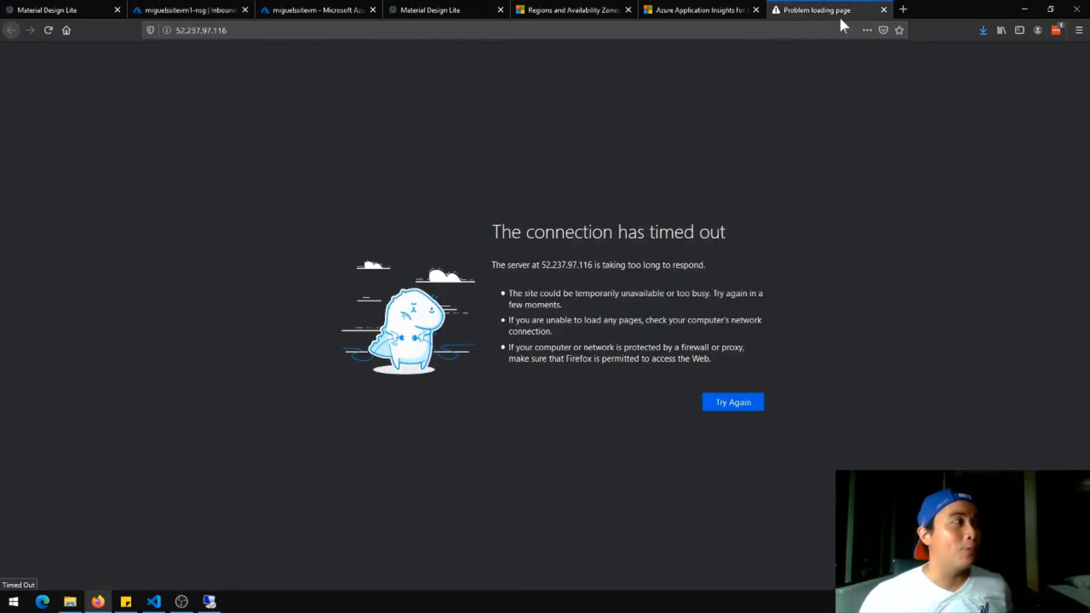
click(190, 7)
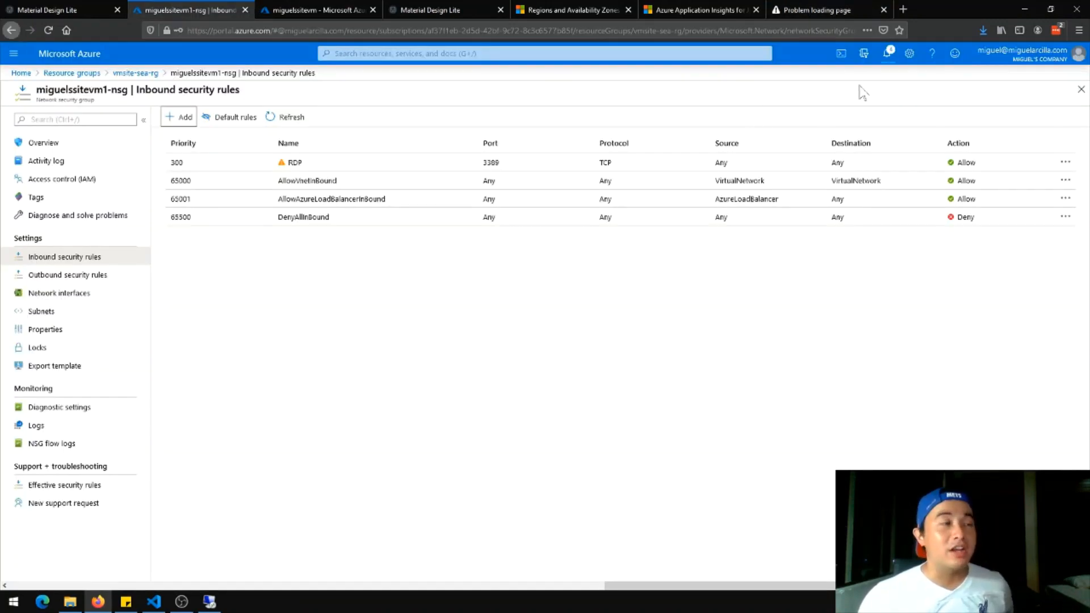
click(888, 55)
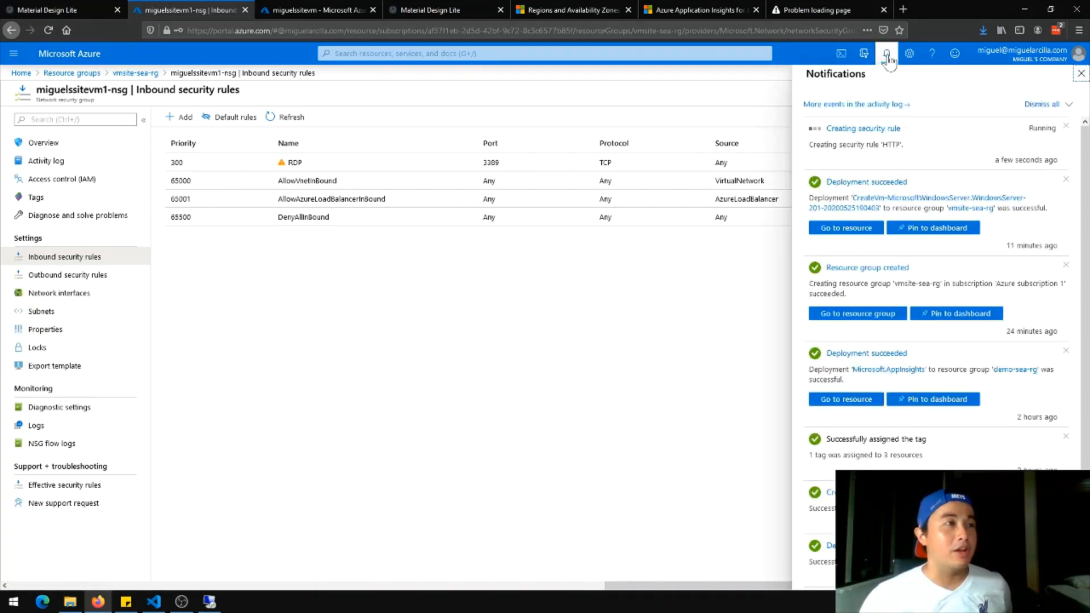
click(888, 57)
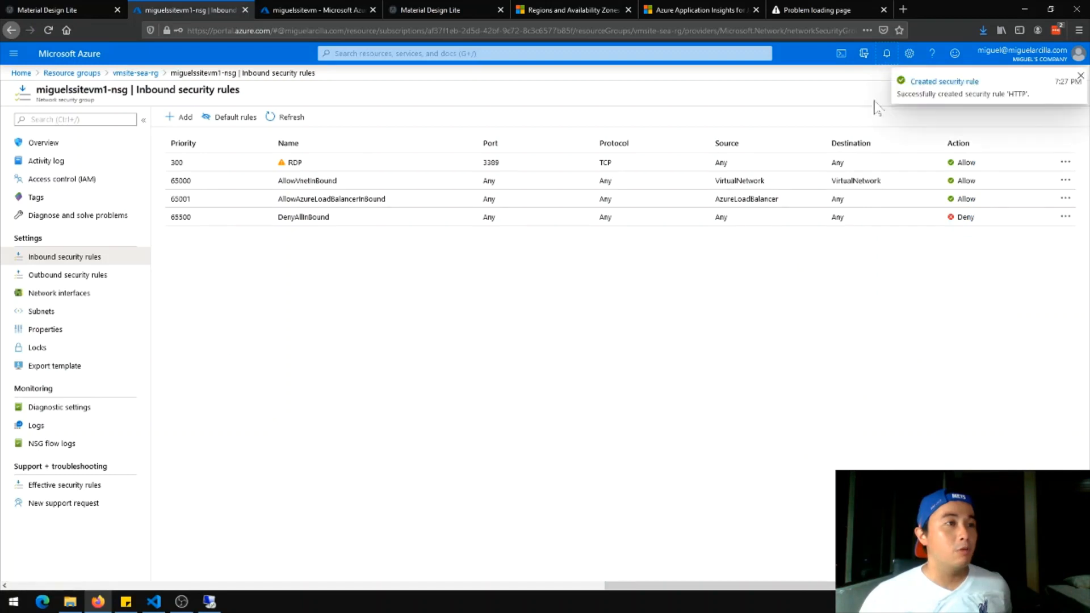
click(806, 9)
key(F5)
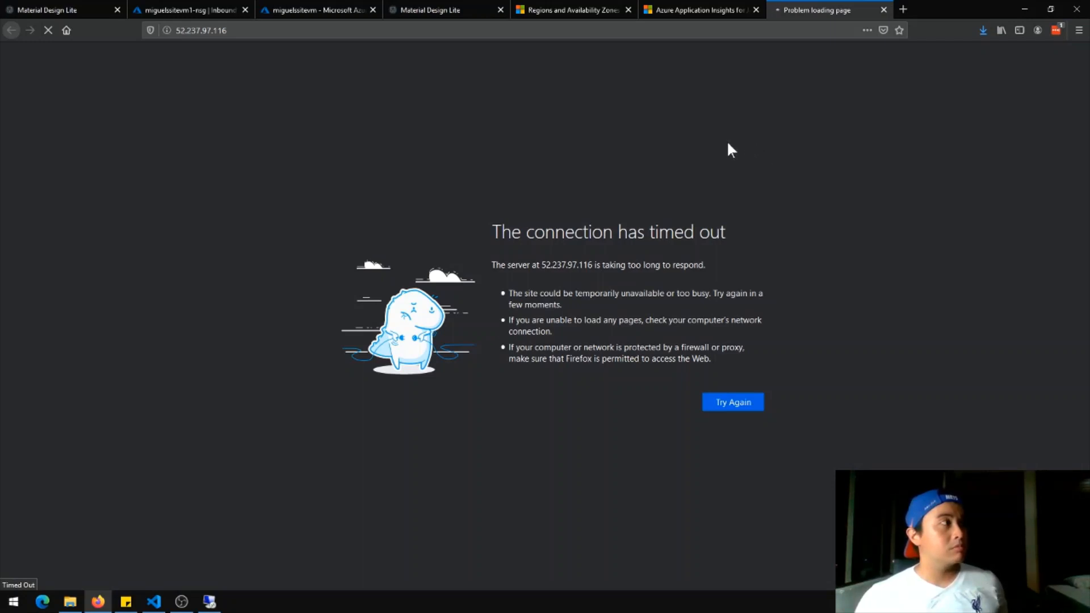
Reopen 52.237.97.116 in a fresh tab and return to the inbound security rules
click(189, 7)
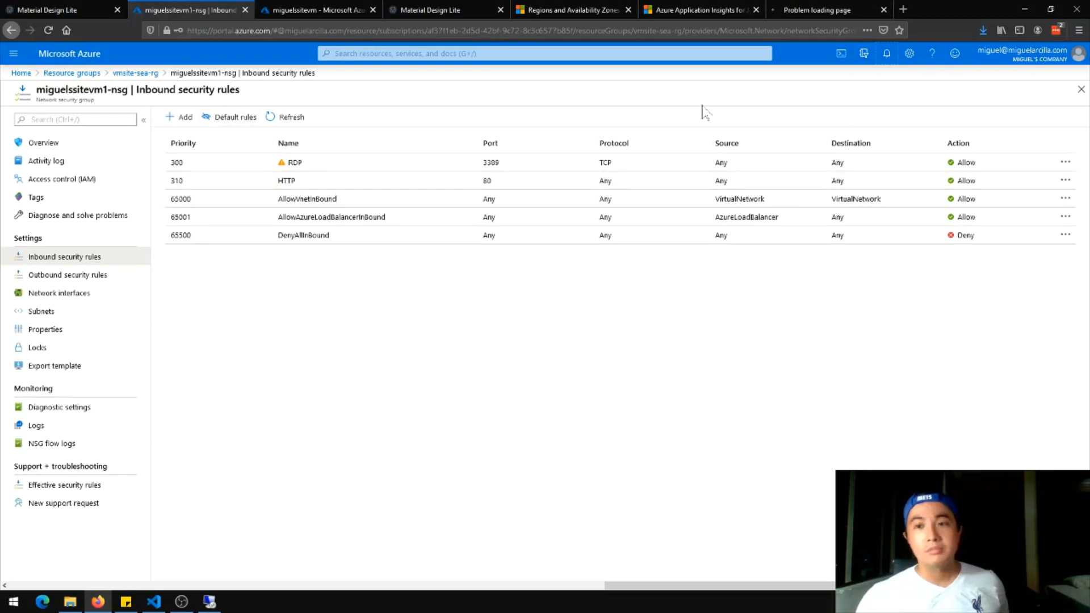
click(794, 12)
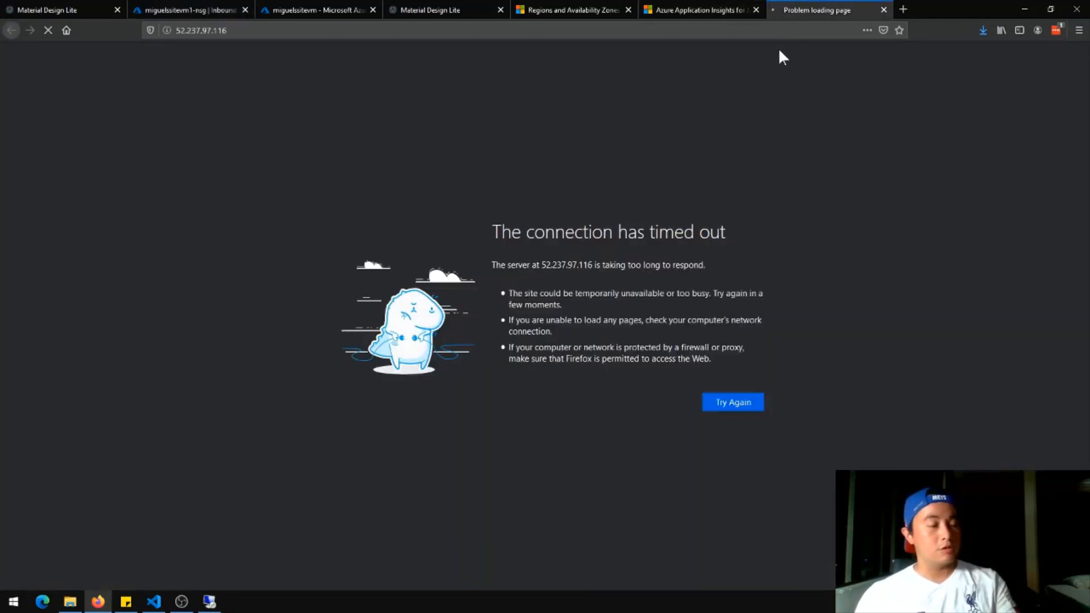
click(770, 31)
key(ctrl+c)
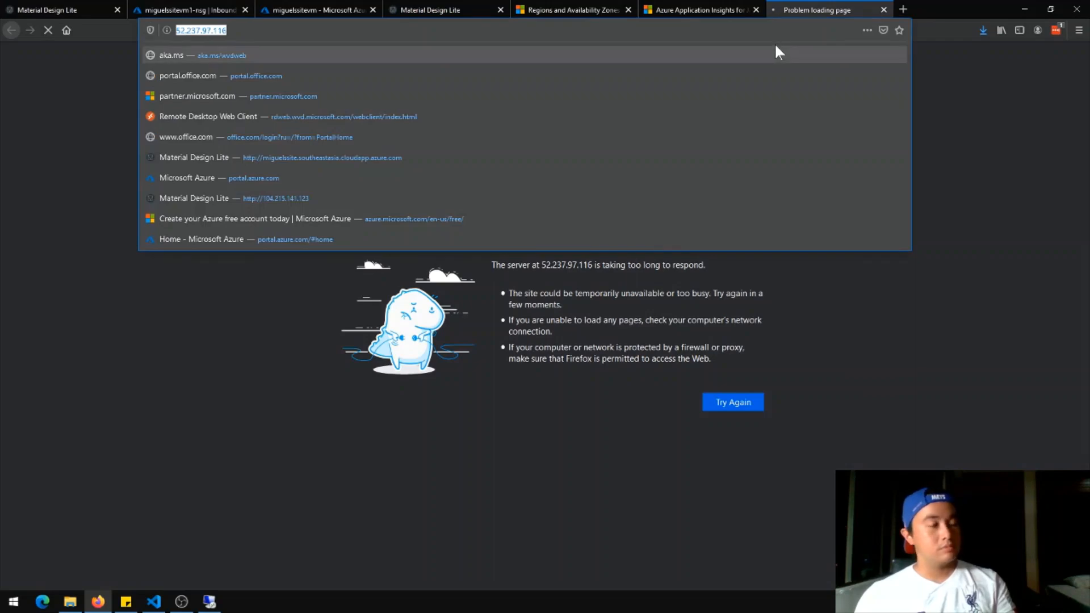
key(ctrl+w)
key(ctrl+t)
key(ctrl+v)
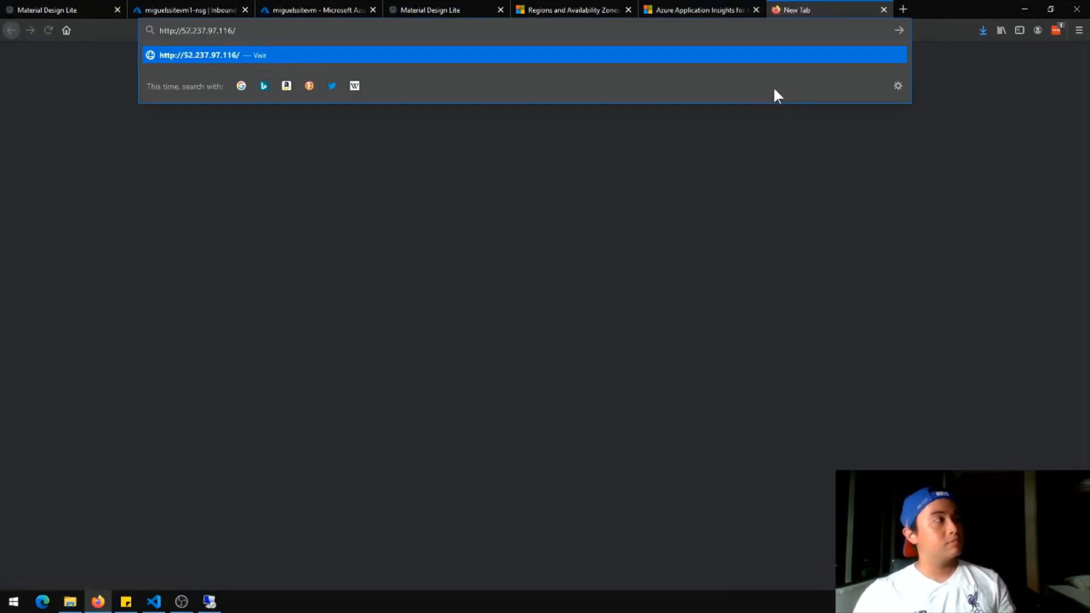
key(Return)
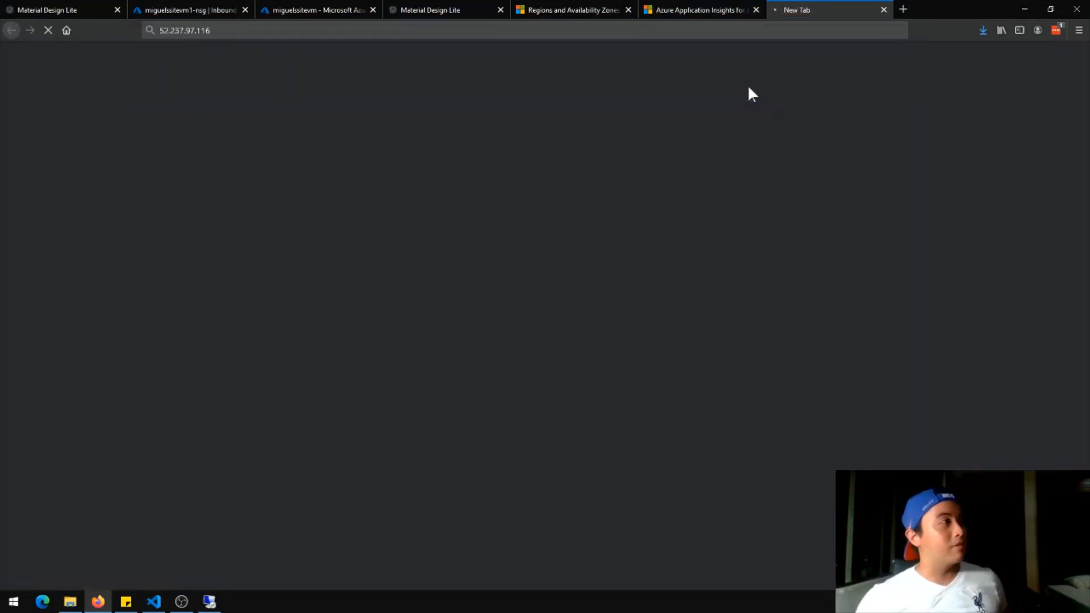
click(233, 9)
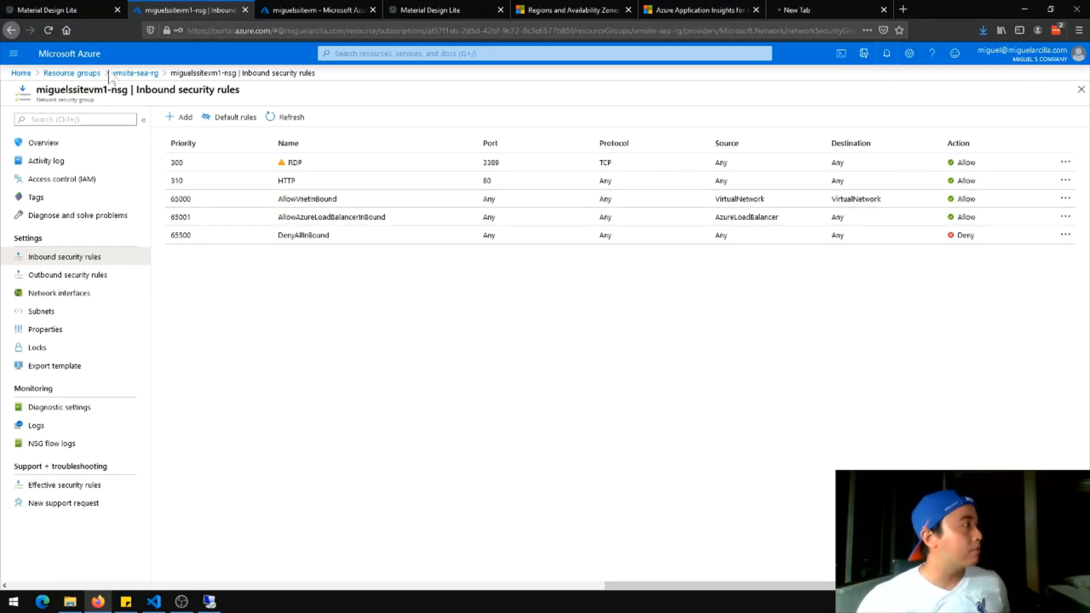
Review miguelssitevm1-nsg in vmsite-sea-rg and list its NIC miguelssitevm1561 with public IP 52.237.97.116
click(135, 73)
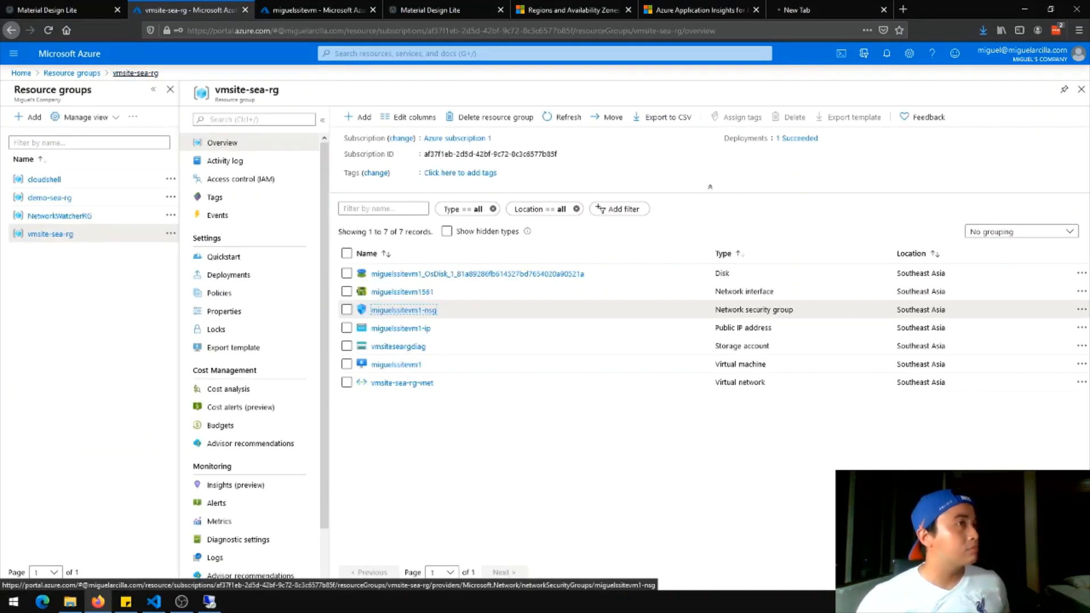
click(420, 312)
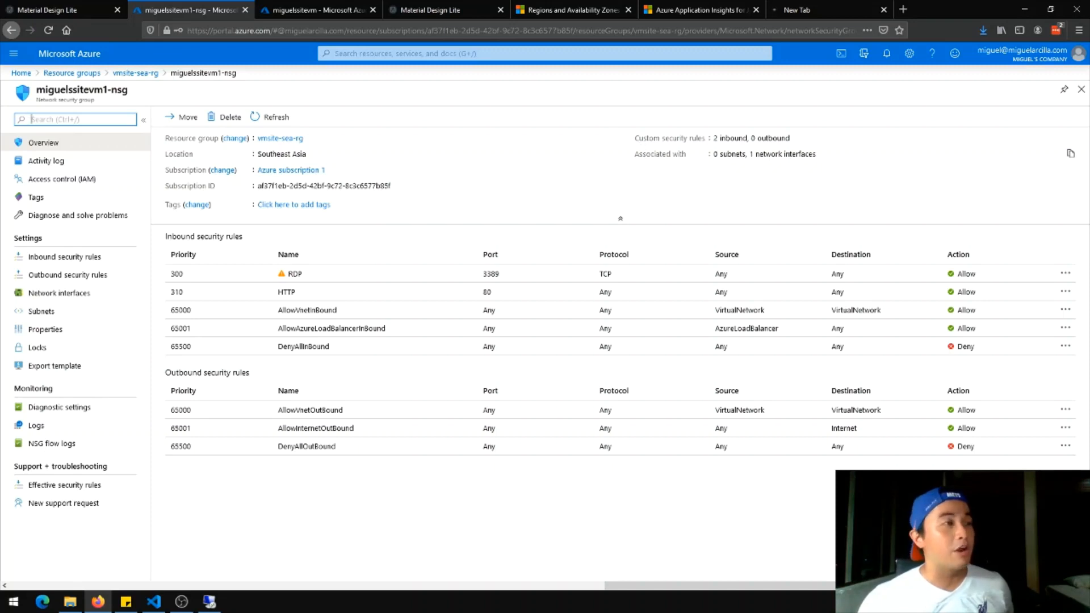
drag(634, 140, 817, 152)
click(818, 159)
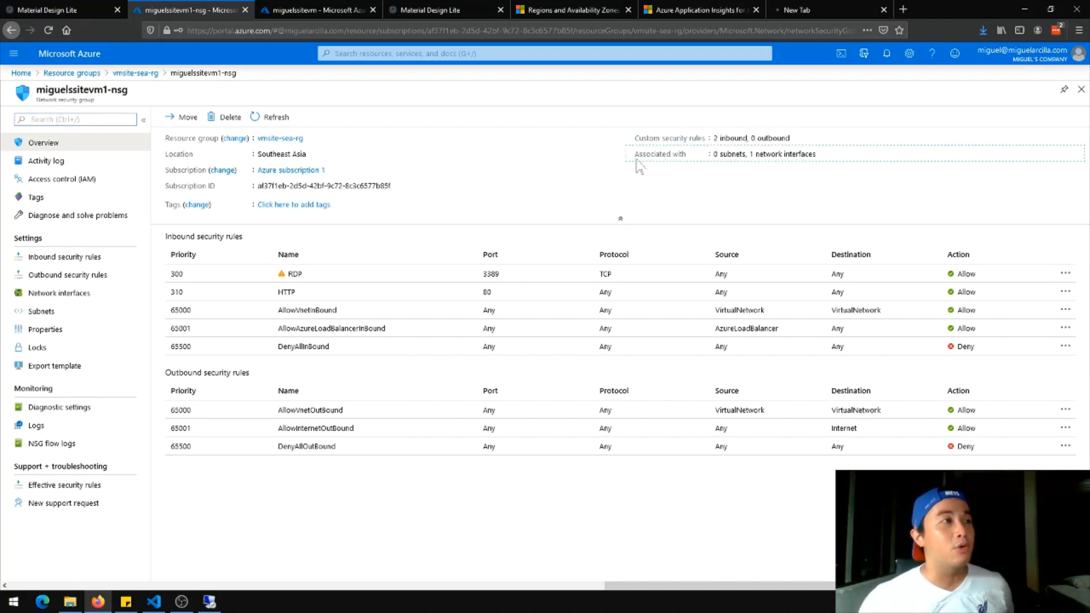
drag(635, 157, 850, 167)
click(848, 166)
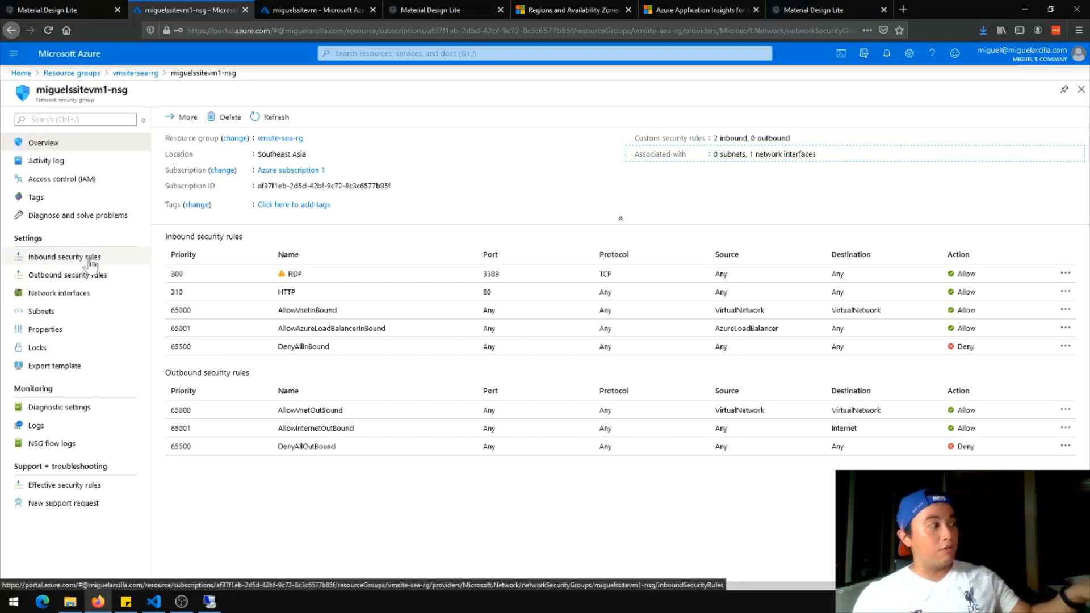
click(91, 297)
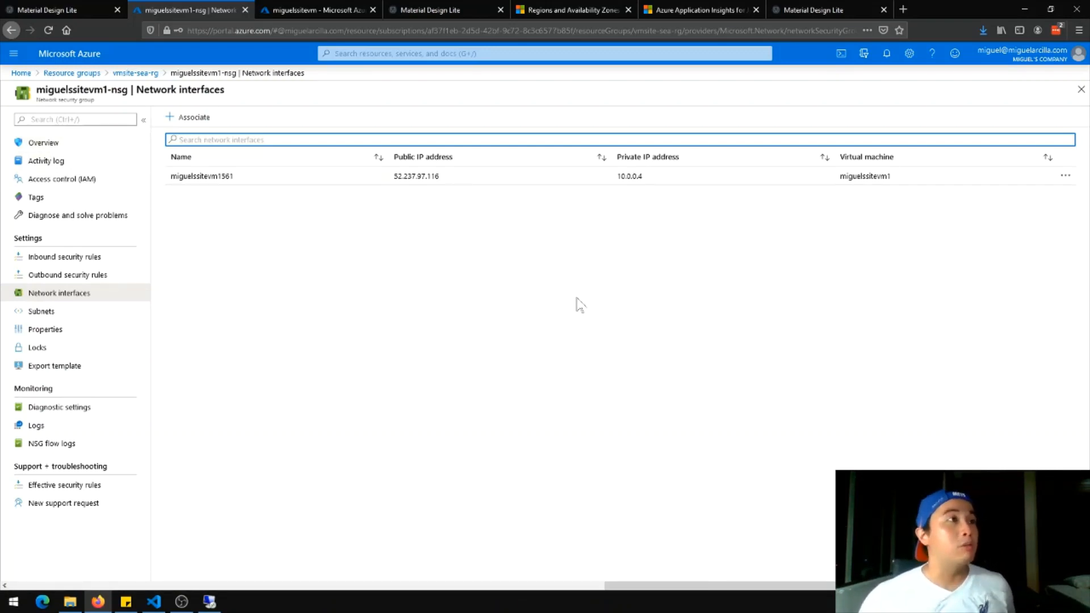
Check that the Material Design Lite blog loads at 52.237.97.116 by scrolling through it
click(826, 8)
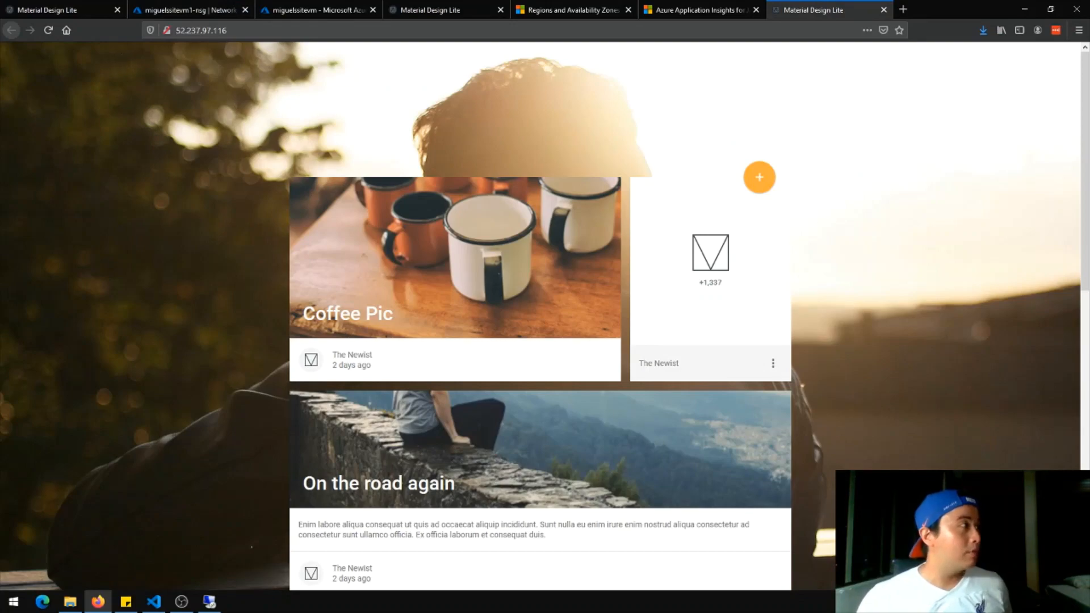
scroll(587, 244, down, 8)
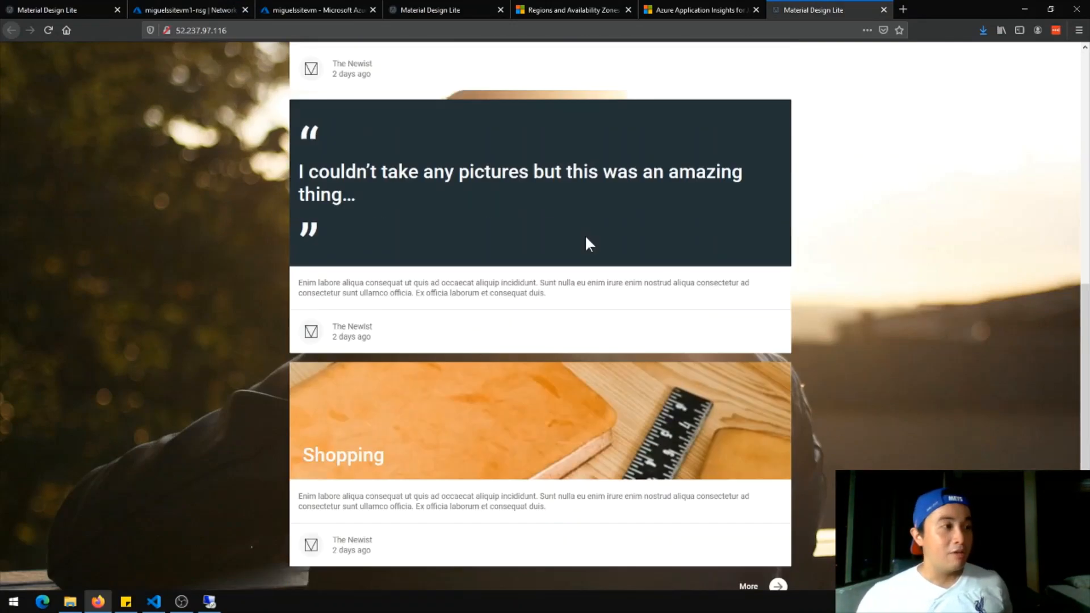
scroll(820, 289, up, 2)
scroll(835, 296, up, 5)
scroll(852, 289, down, 9)
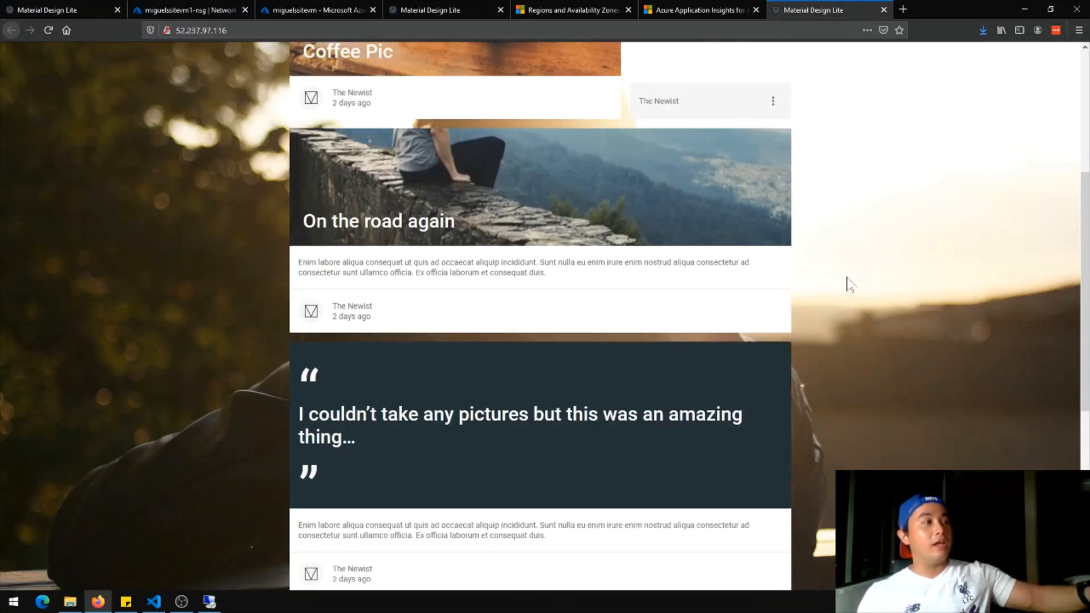
scroll(821, 275, up, 8)
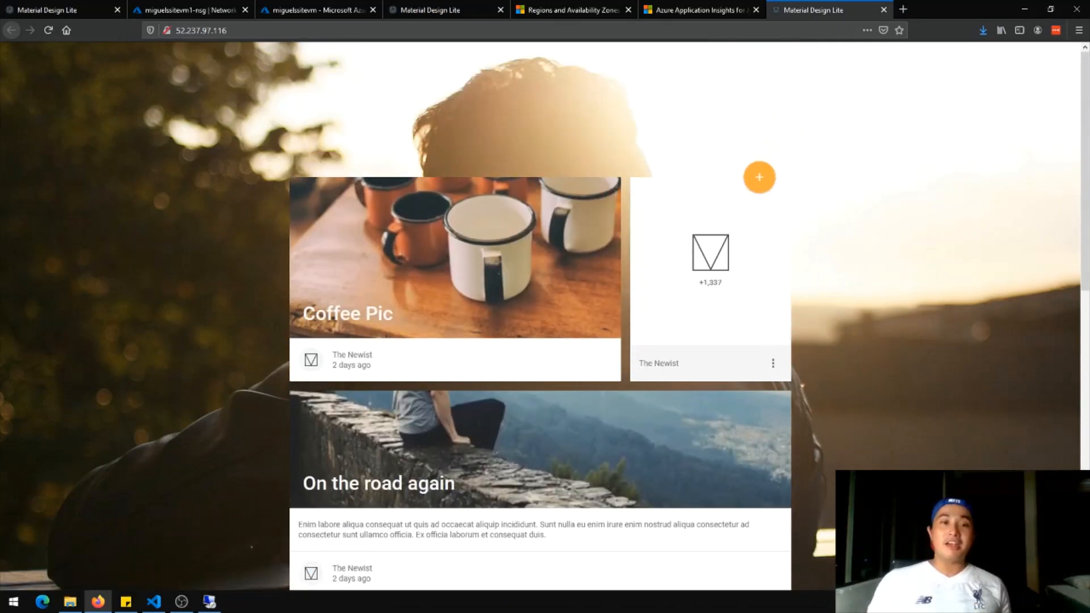
Close the blog tab and return to the vmsite-sea-rg resource group overview
middle_click(830, 6)
click(227, 9)
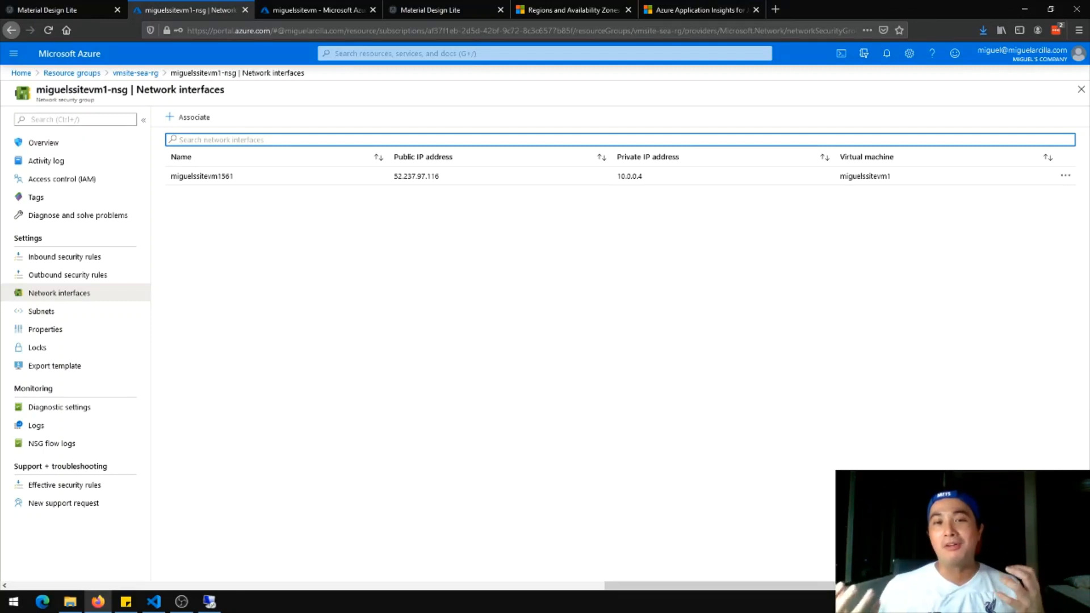
click(135, 72)
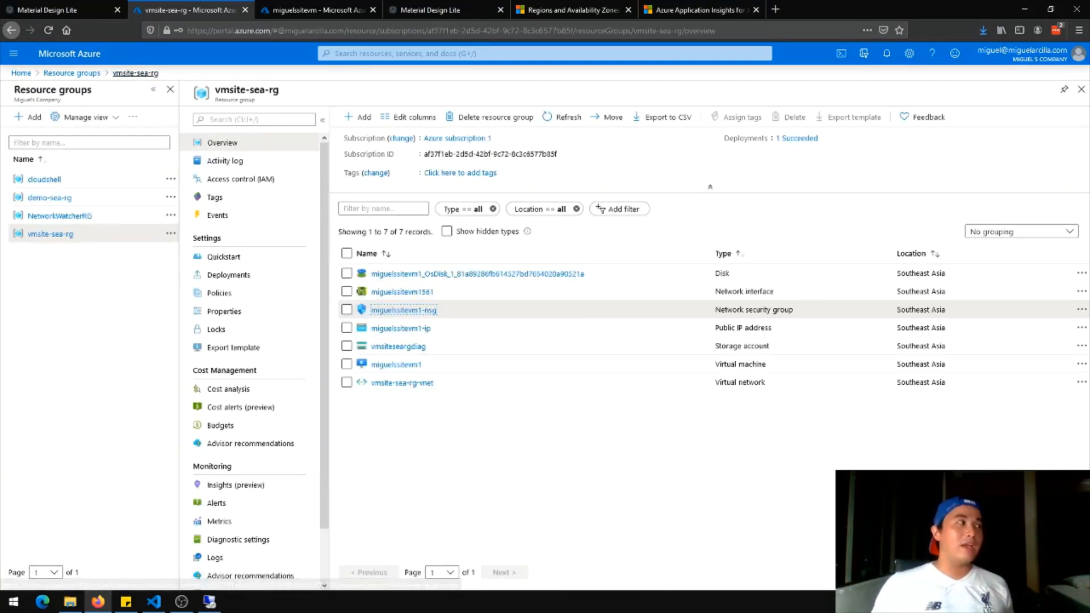
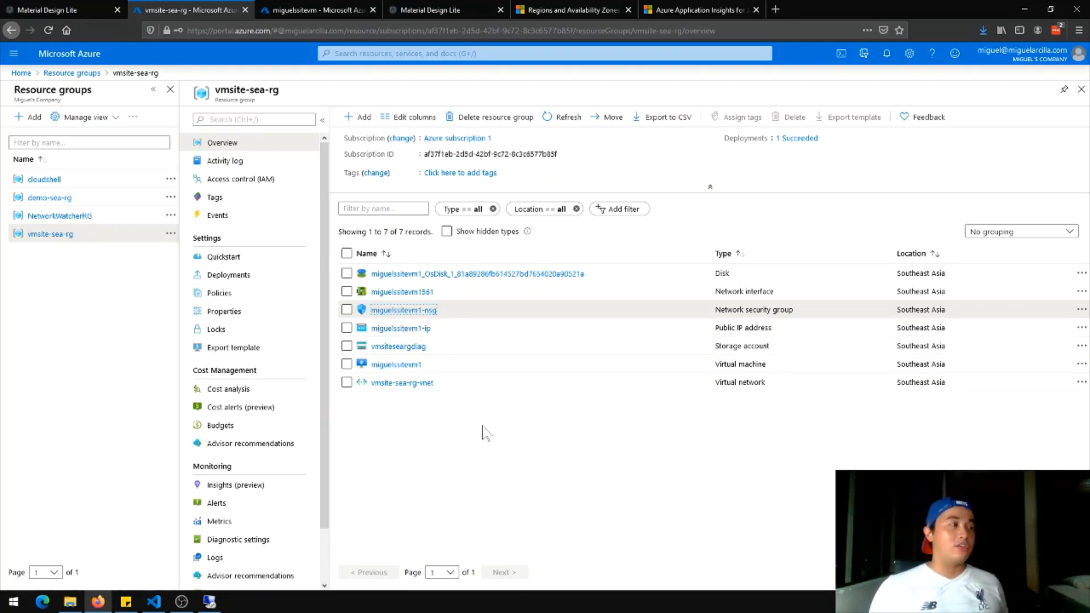
Inspect the VM's public IP, then go back to vmsite-sea-rg and start adding a Marketplace resource
click(408, 329)
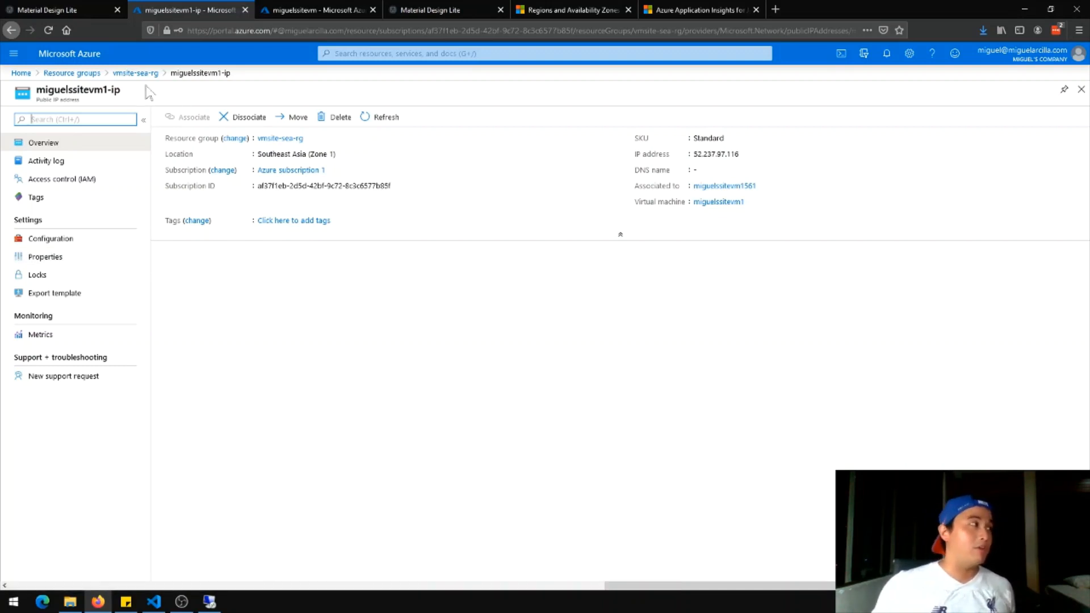
click(135, 74)
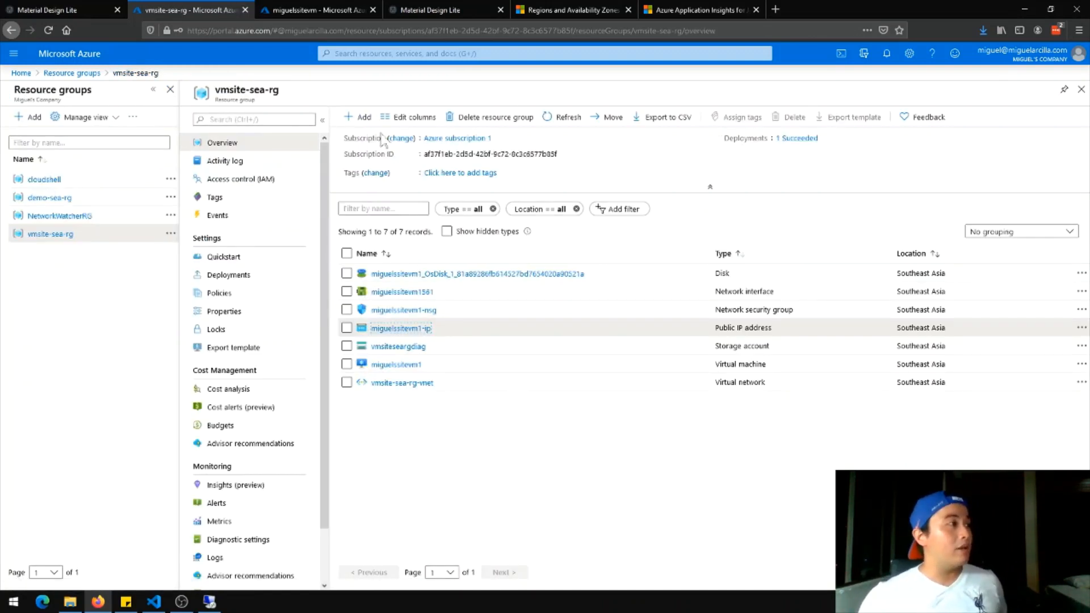
click(360, 116)
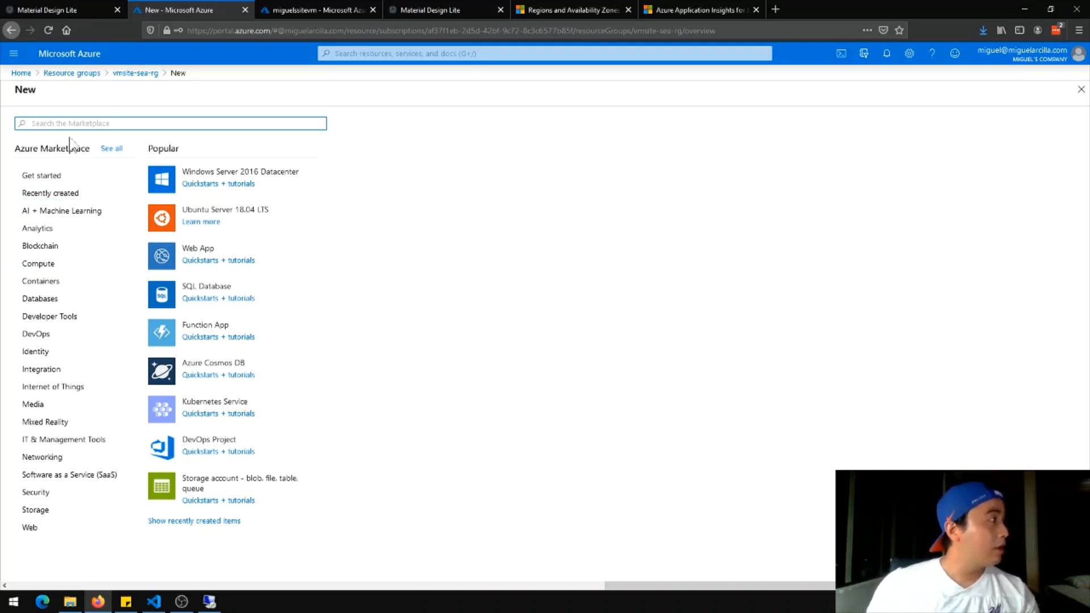
Start a new Marketplace Load Balancer named miguelssitelb1 using the Standard SKU
text(load b)
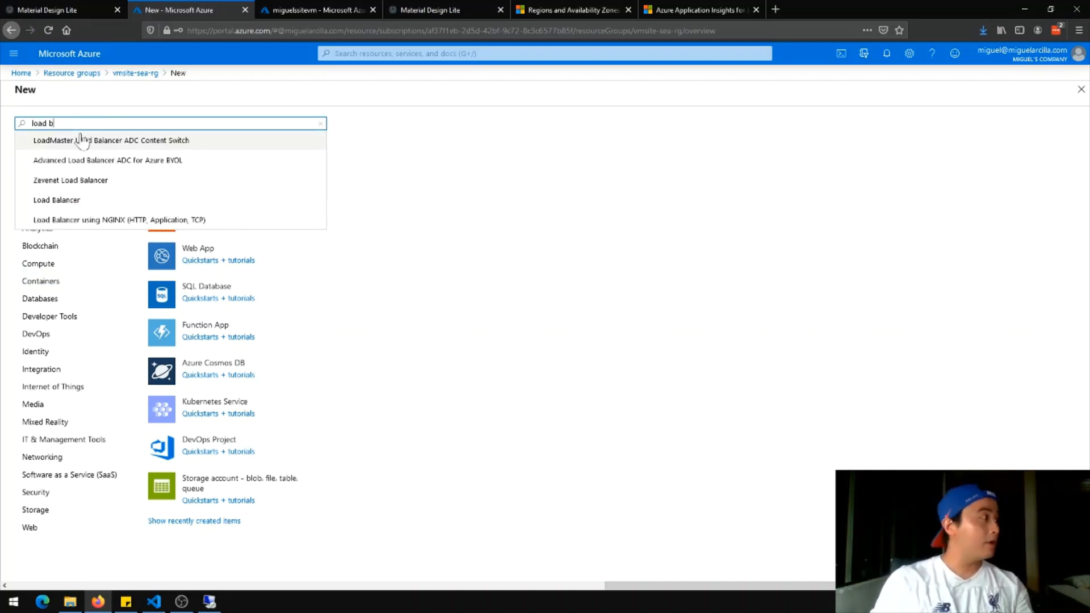
text(alancer)
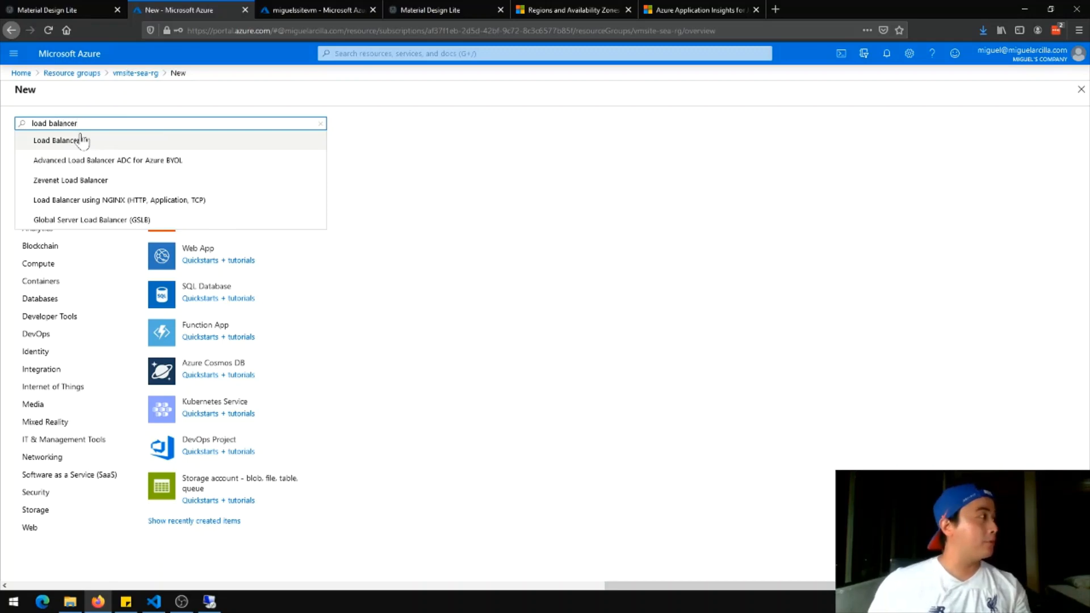
click(81, 140)
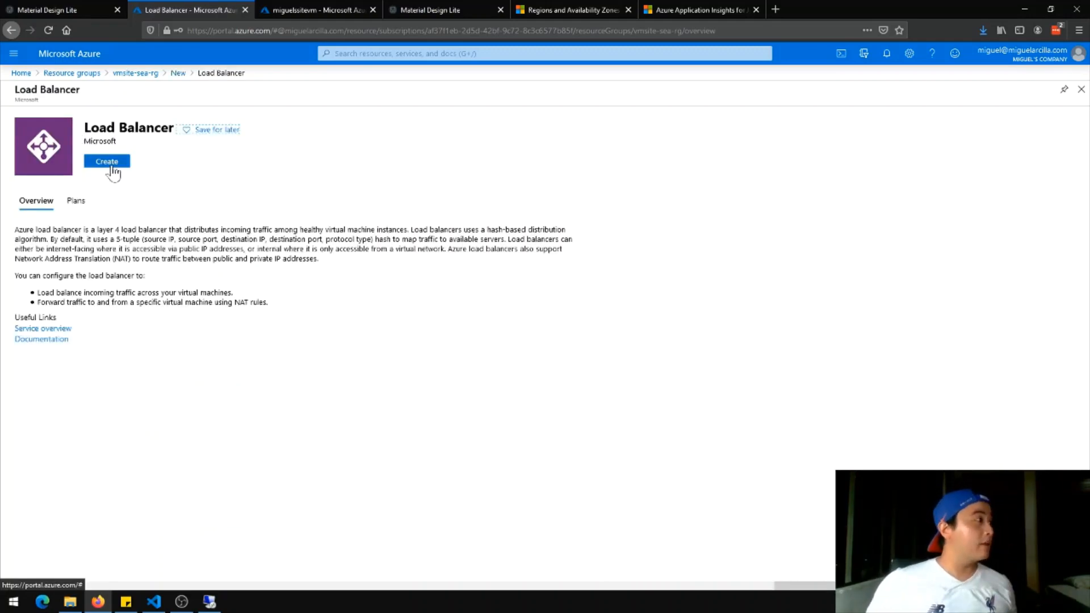
click(110, 163)
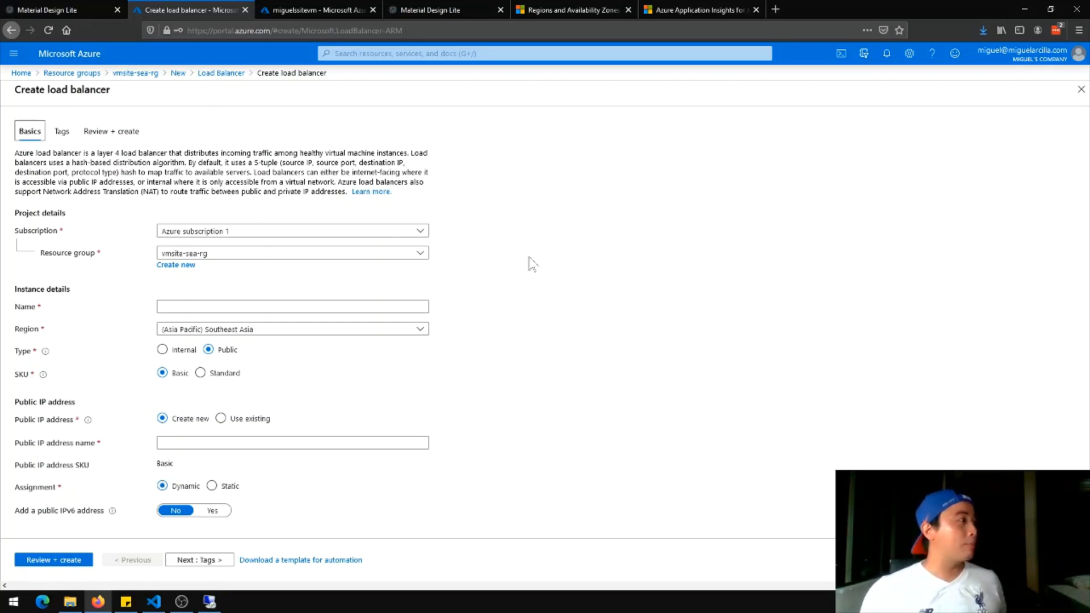
click(275, 307)
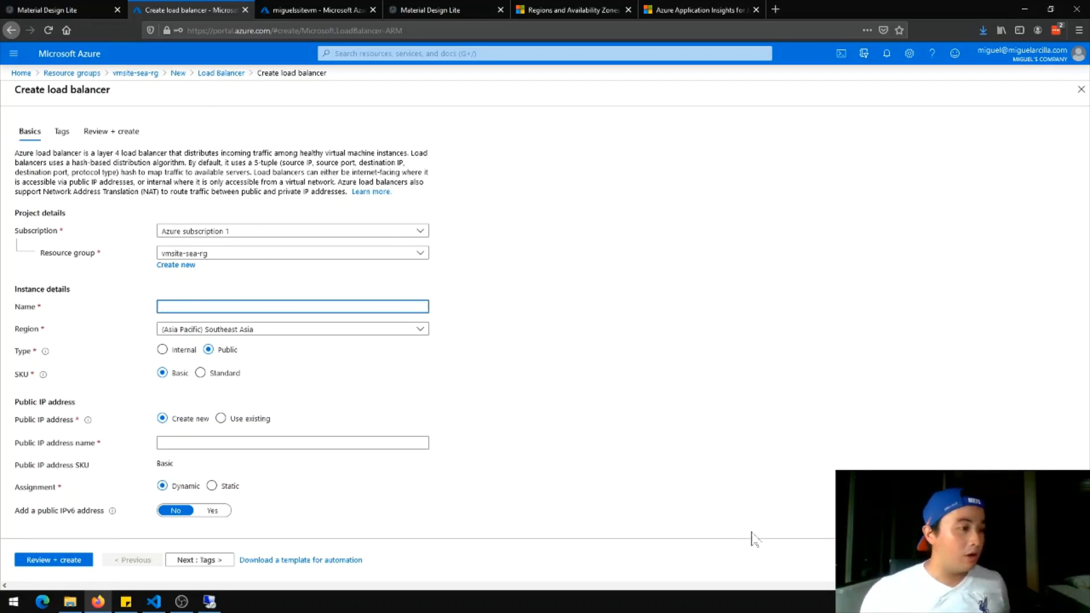
drag(913, 585, 739, 557)
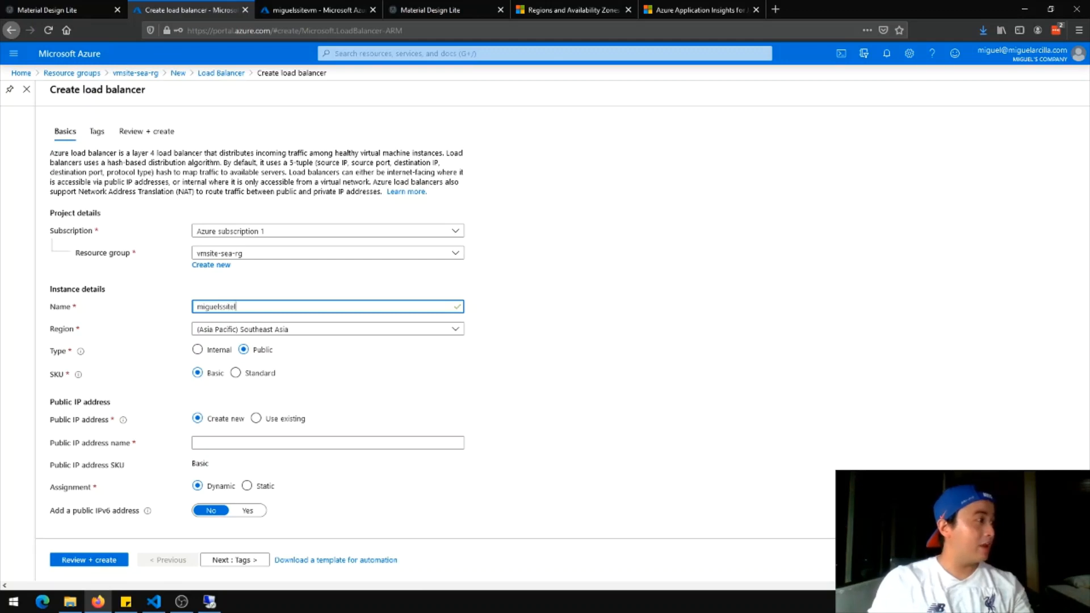
click(679, 361)
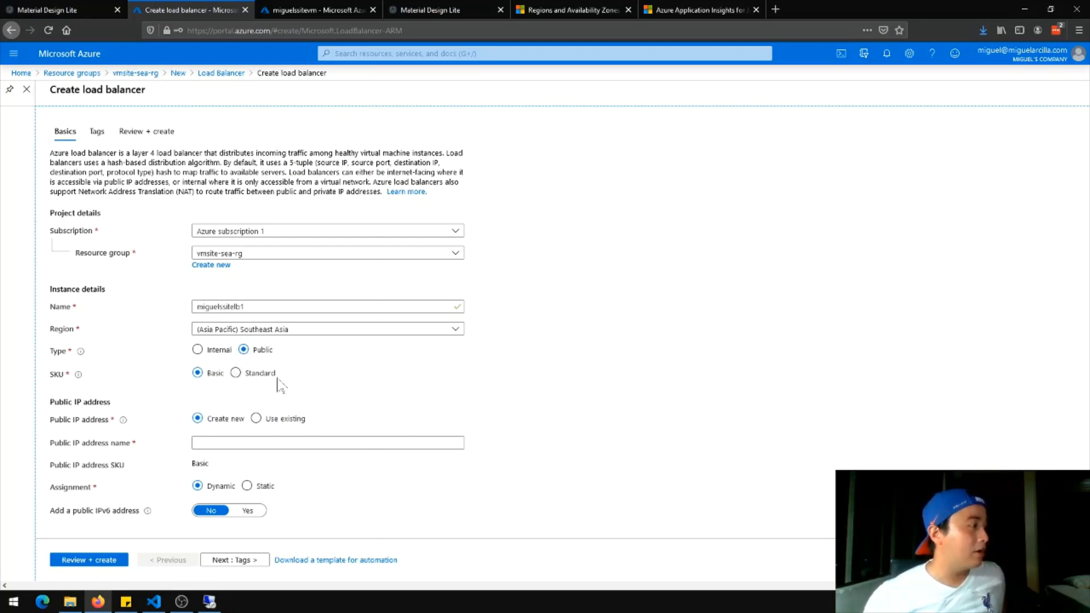
click(235, 375)
click(214, 376)
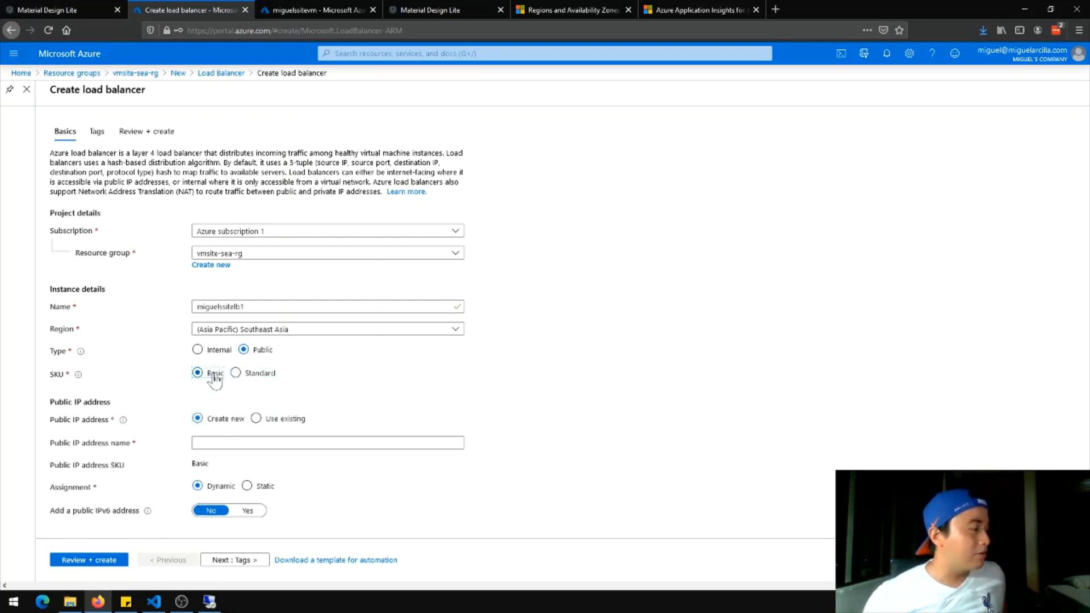
click(236, 374)
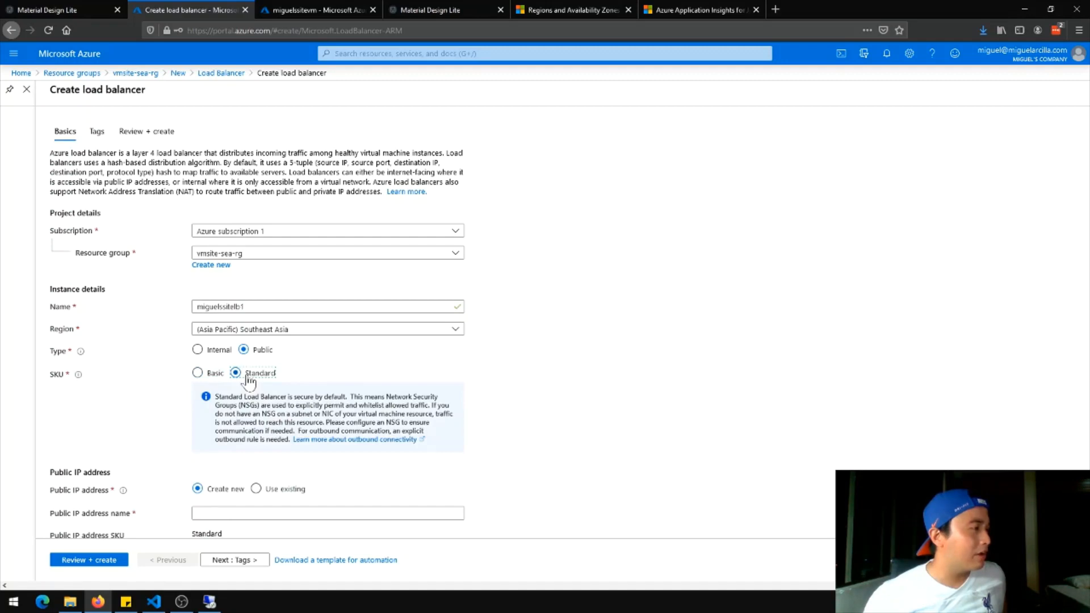
Give it a newly created public IP named miguelssiteip in availability zone 1
scroll(592, 437, down, 3)
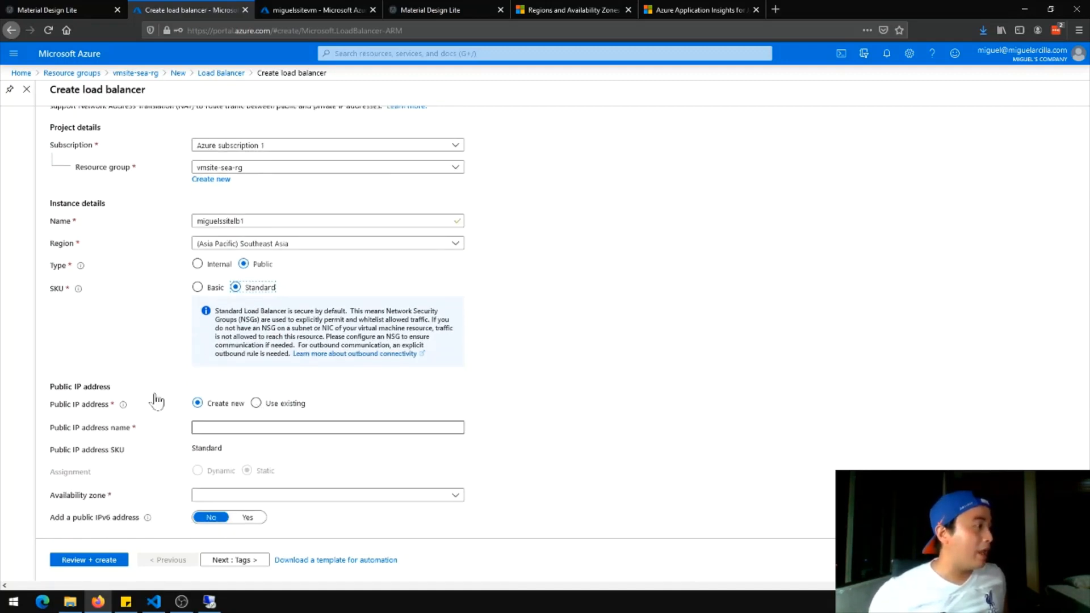
click(275, 404)
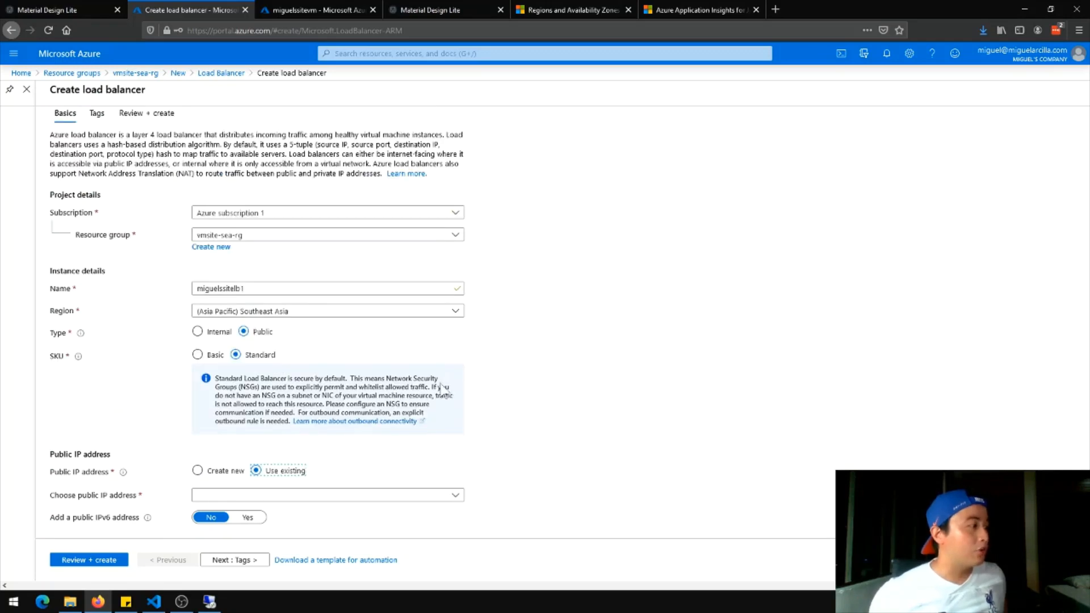
click(432, 496)
click(574, 414)
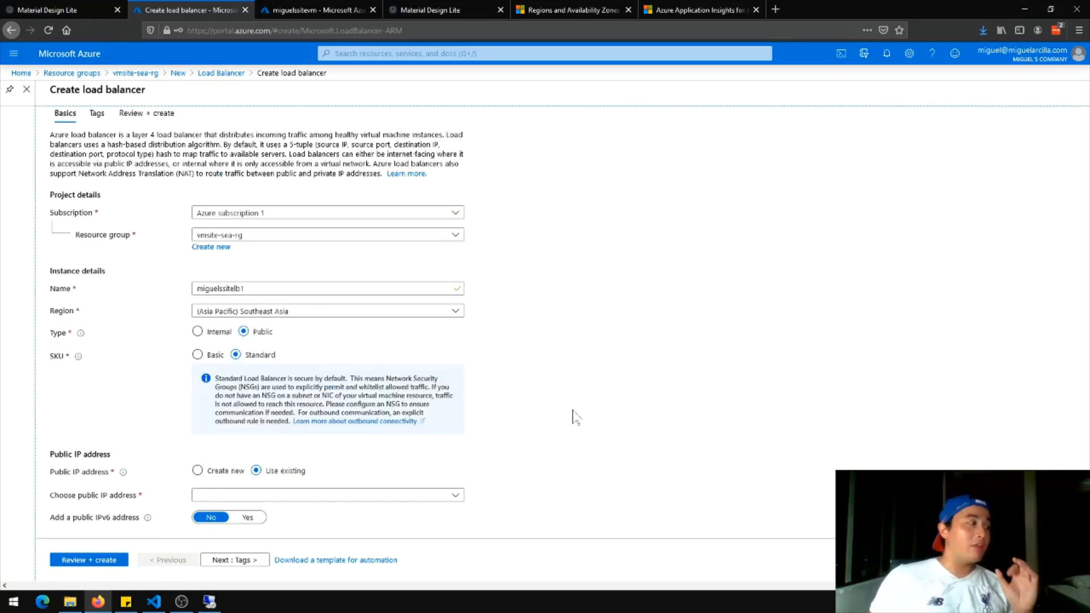
click(219, 476)
scroll(416, 462, down, 1)
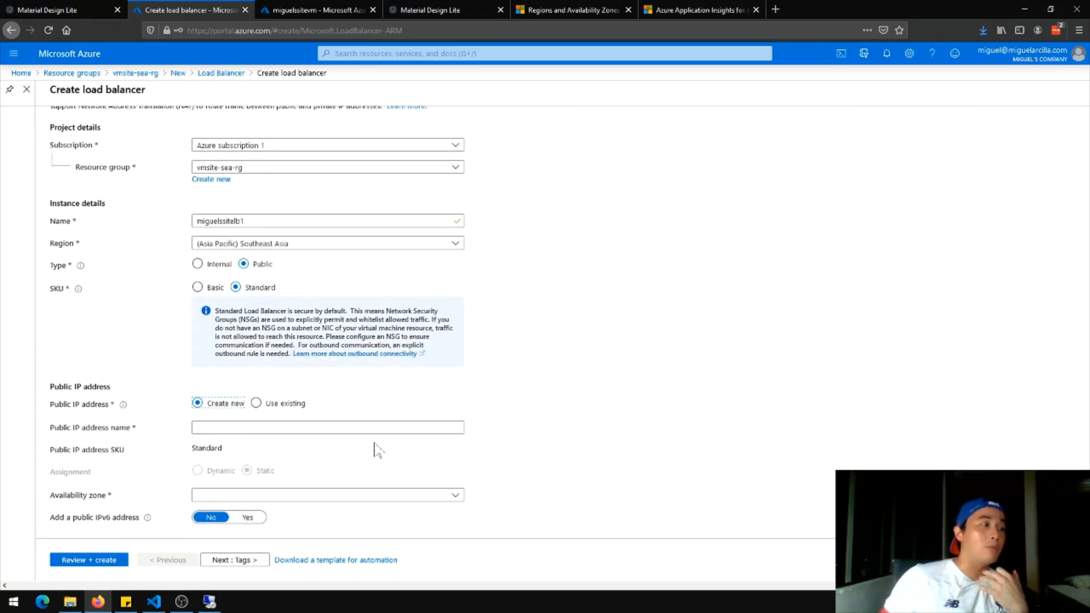
click(375, 428)
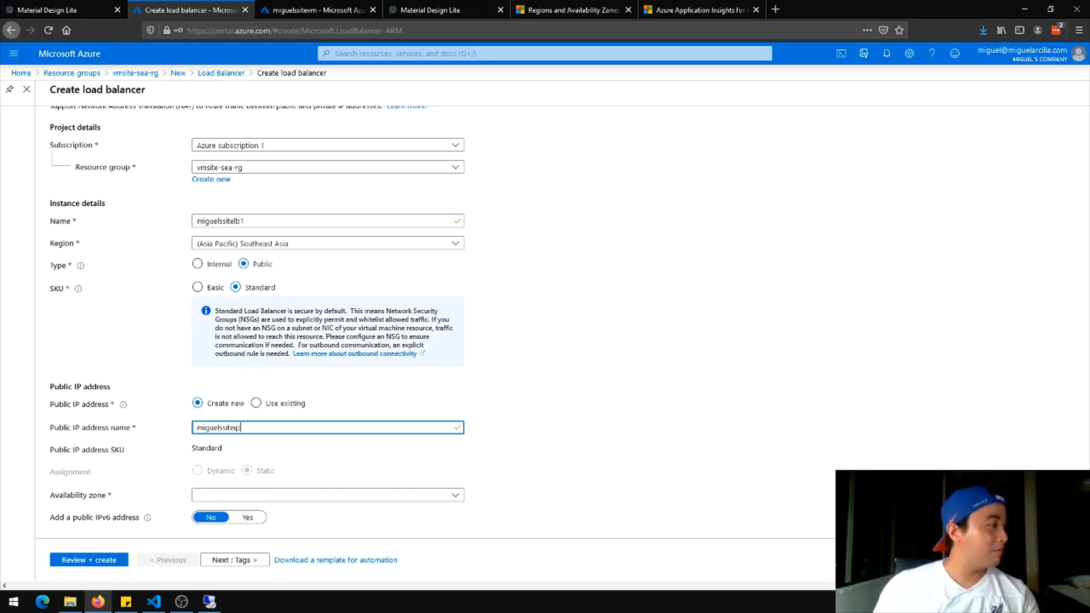
click(684, 456)
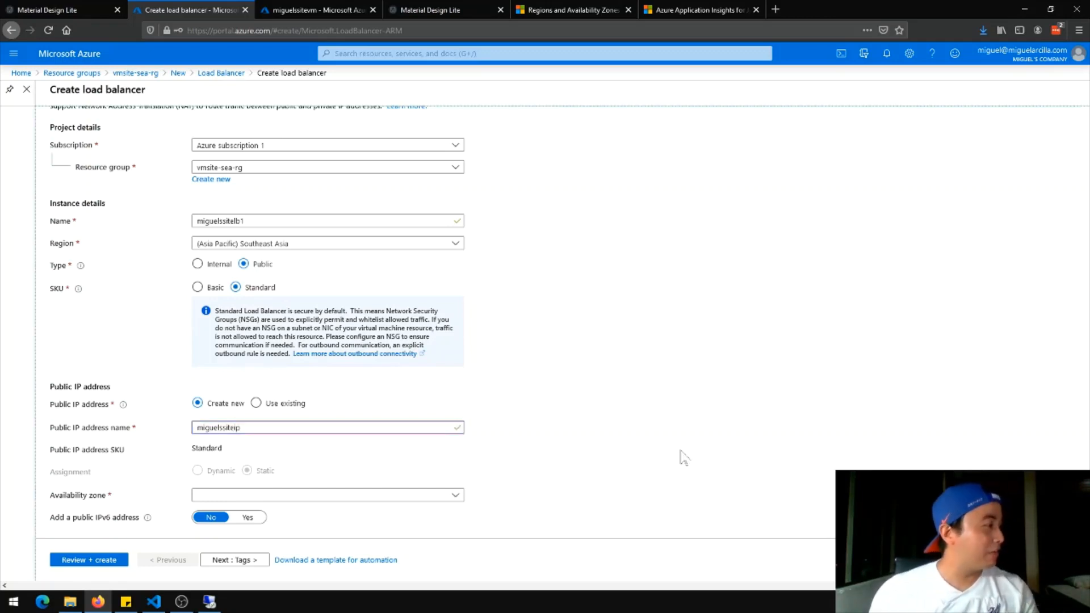
click(373, 499)
click(375, 483)
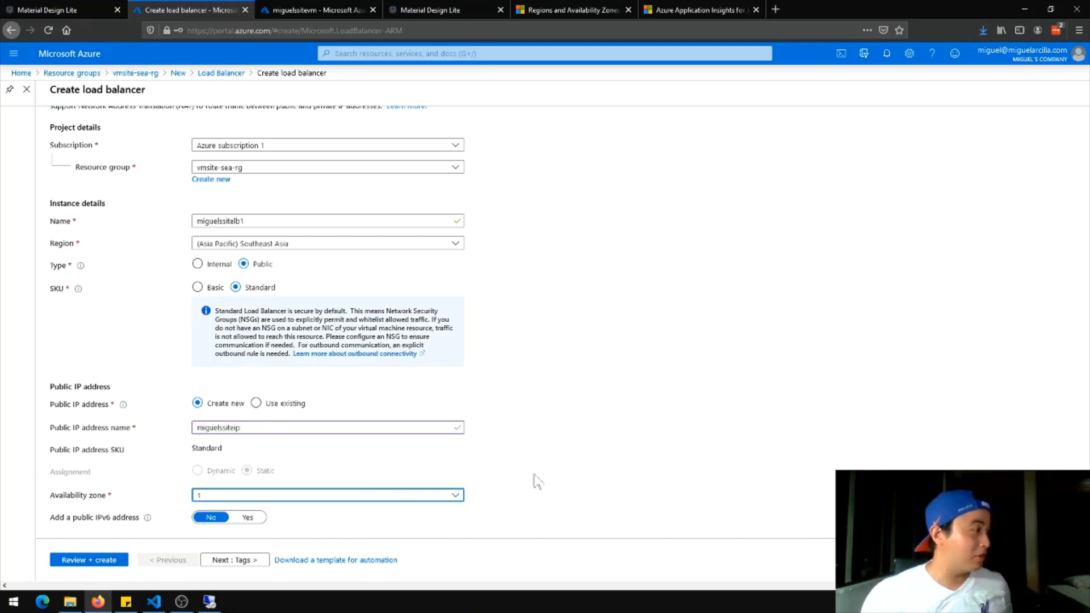
click(214, 561)
Validate and create miguelssitelb1, then open it once the deployment succeeds
click(89, 559)
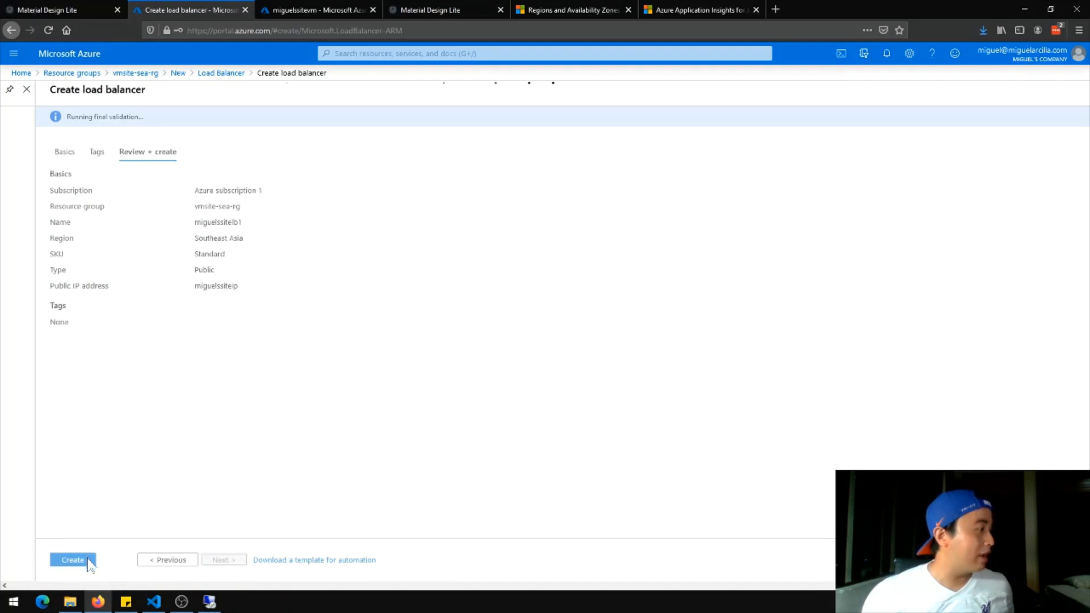
click(85, 561)
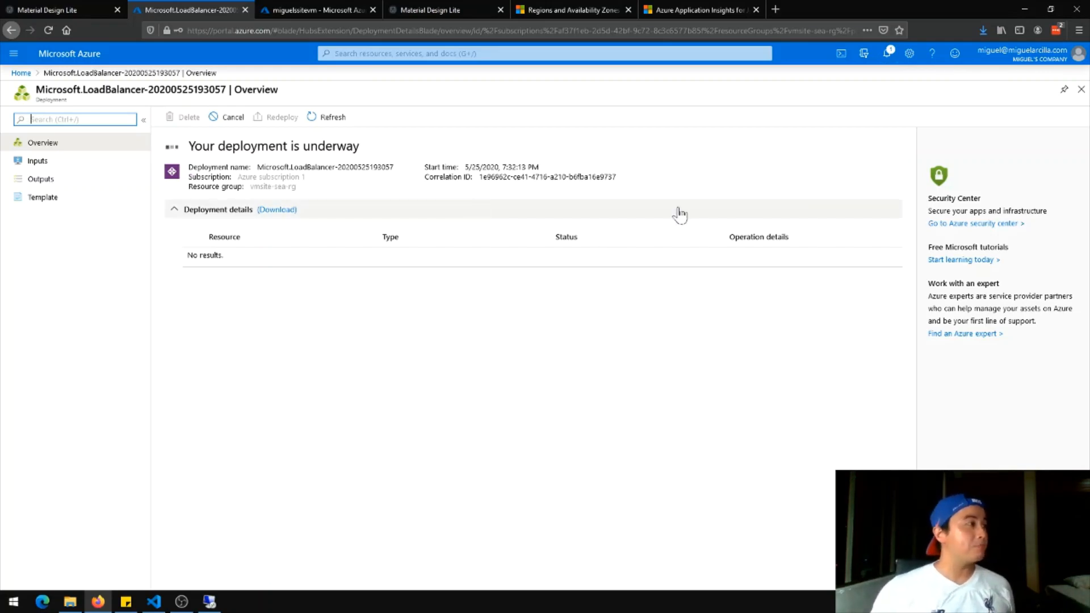
click(887, 54)
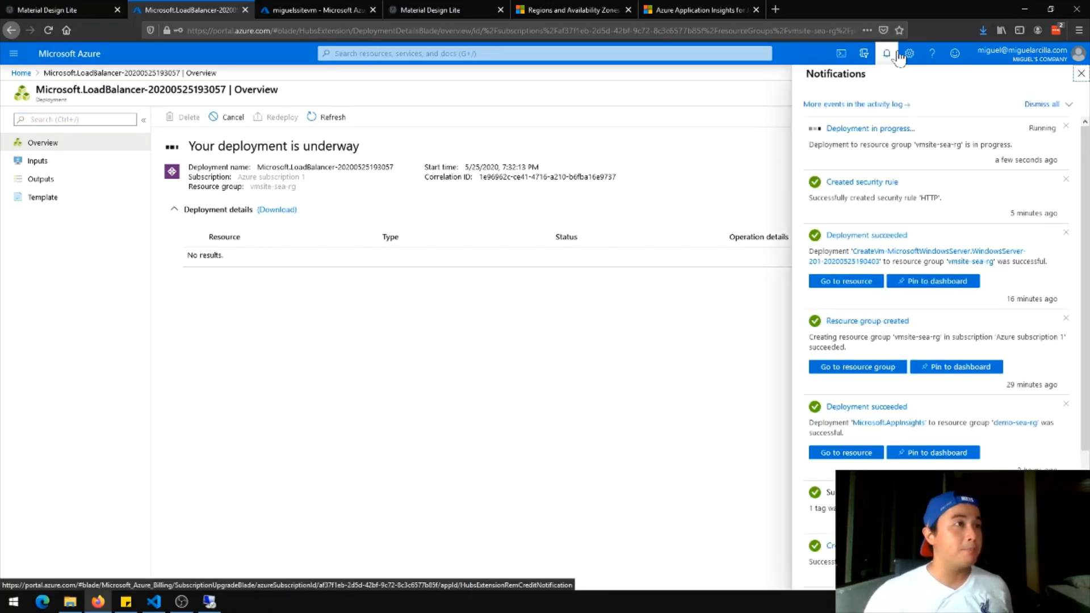
click(888, 55)
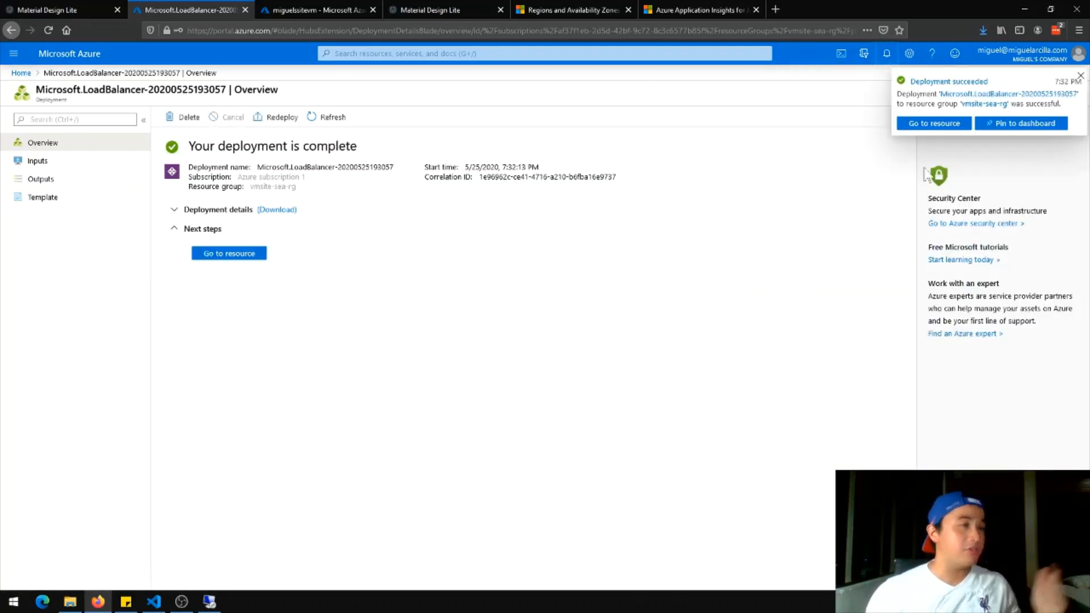
click(932, 125)
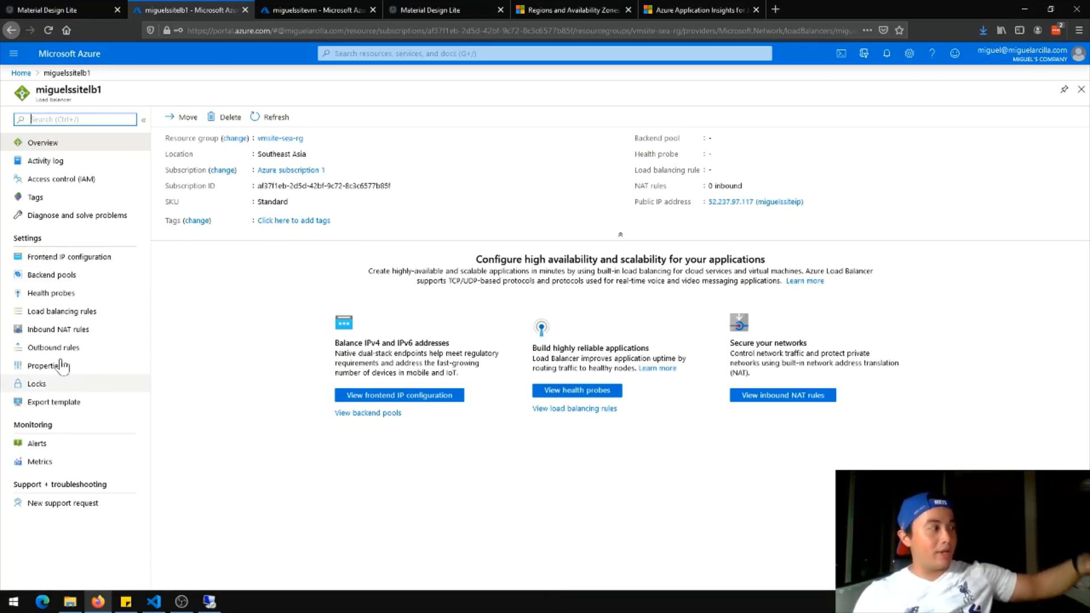
Check frontend LoadBalancerFrontEnd at 52.237.97.117, then view miguelssitelb1's empty backend pools
click(105, 258)
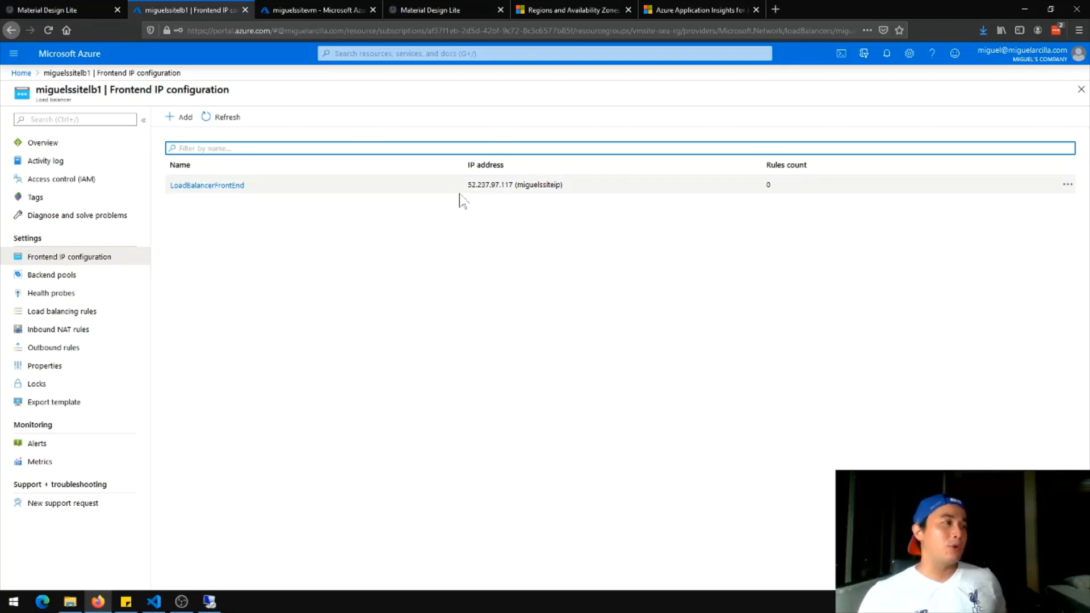
click(86, 278)
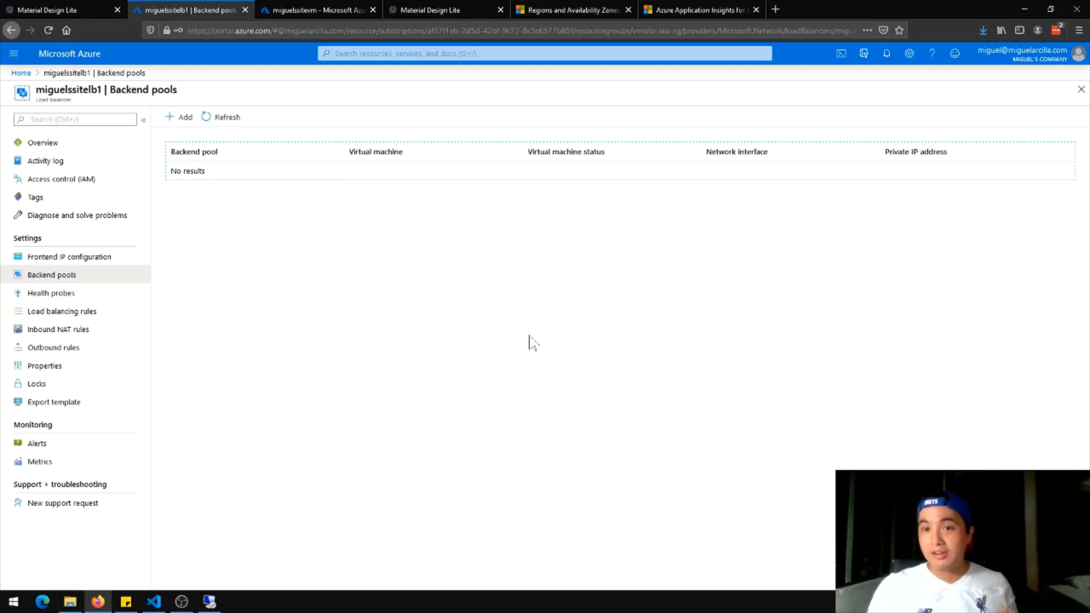
Create backend pool miguelsbackendpool in vmsite-sea-rg-vnet with miguelssitevm1 at ipconfig1 (10.0.0.4)
click(182, 117)
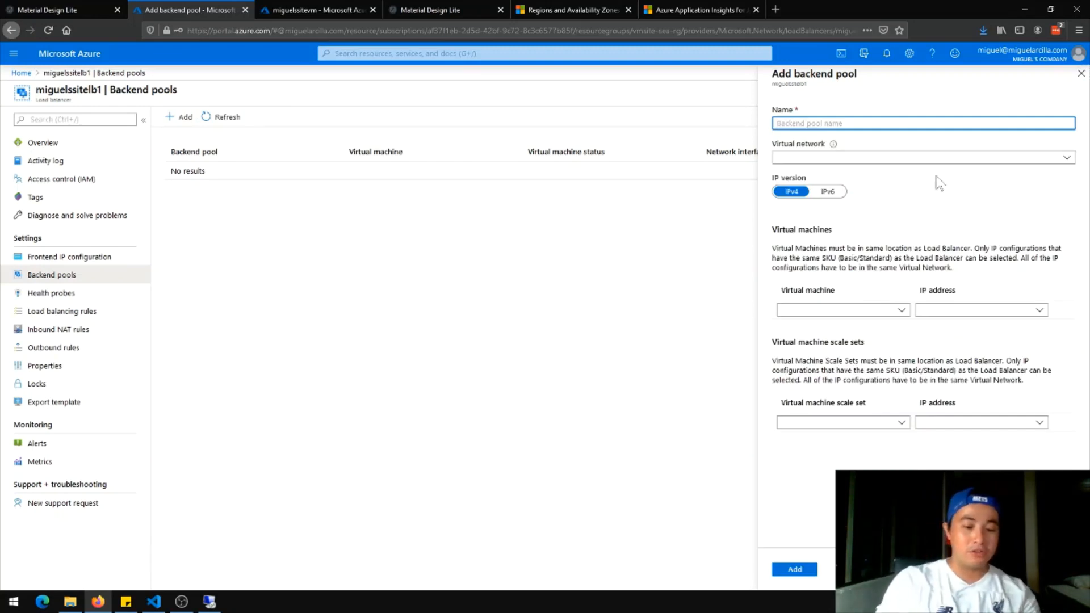
text(miguelsbackendpool)
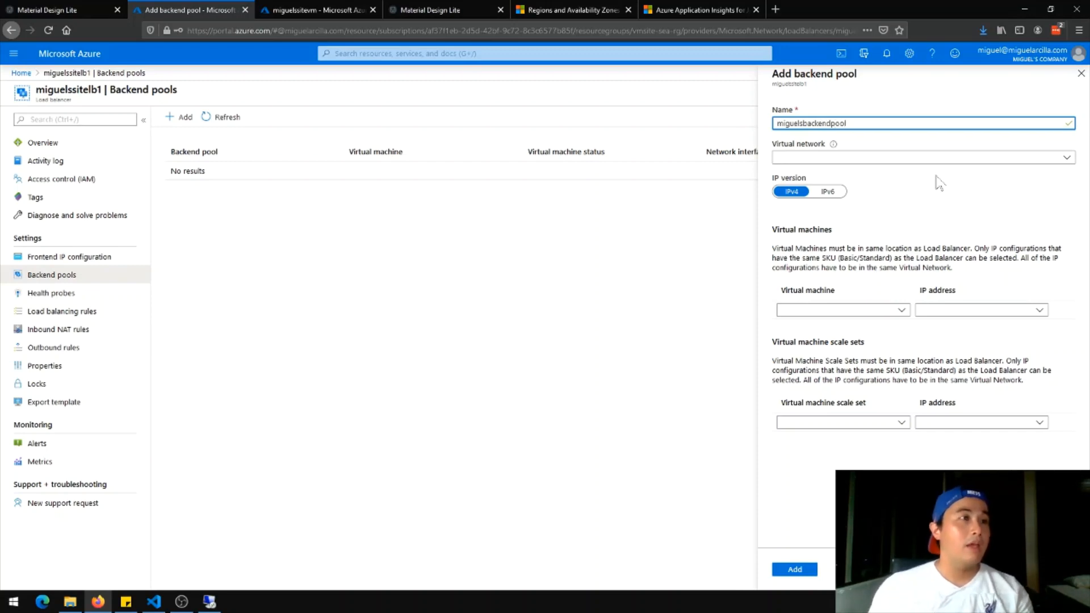
click(938, 157)
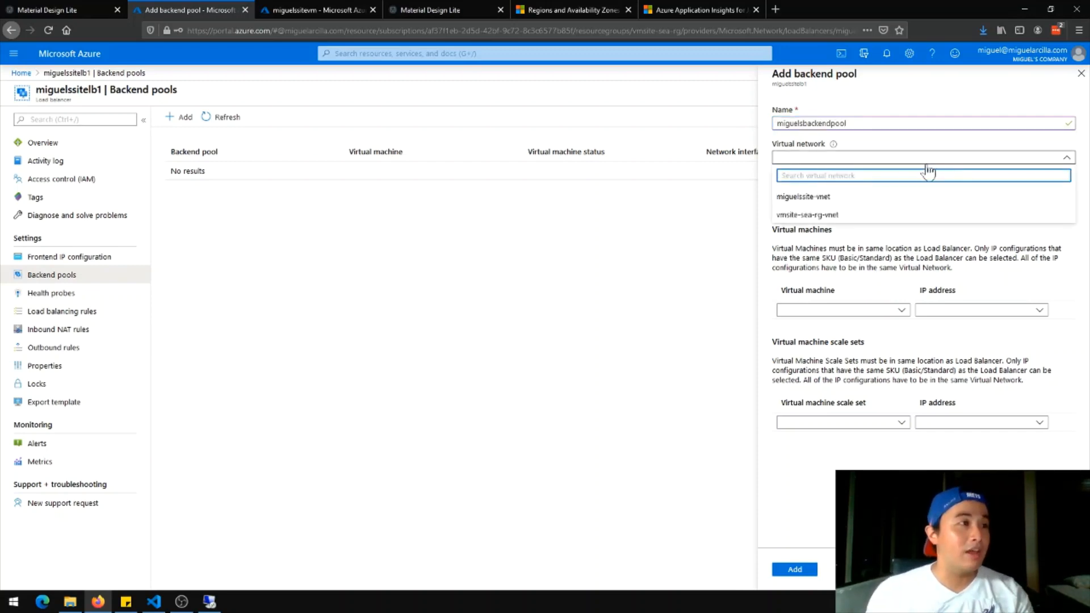
click(835, 216)
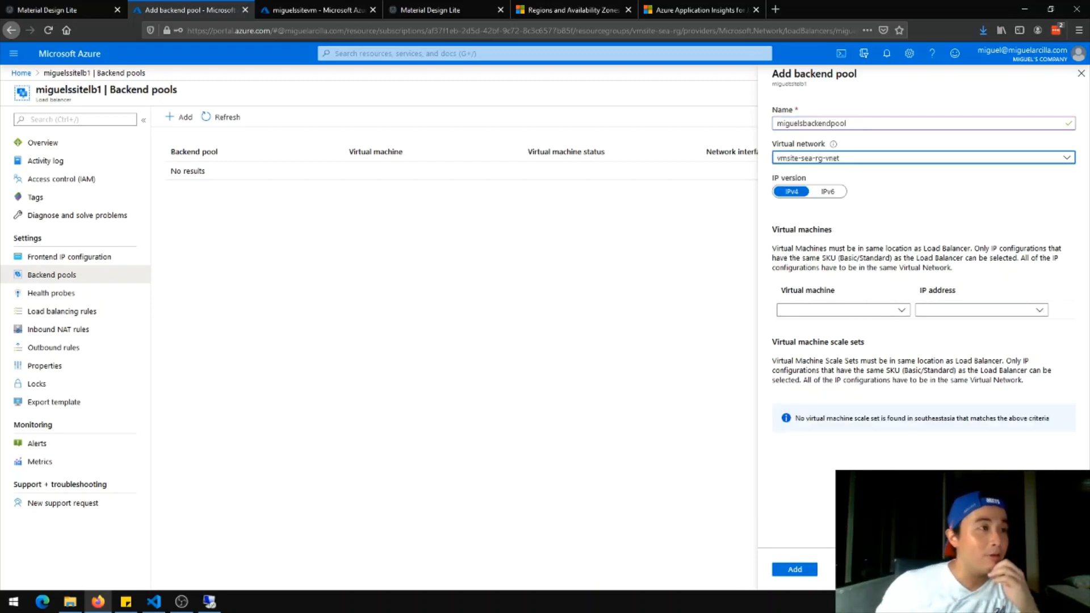
click(877, 311)
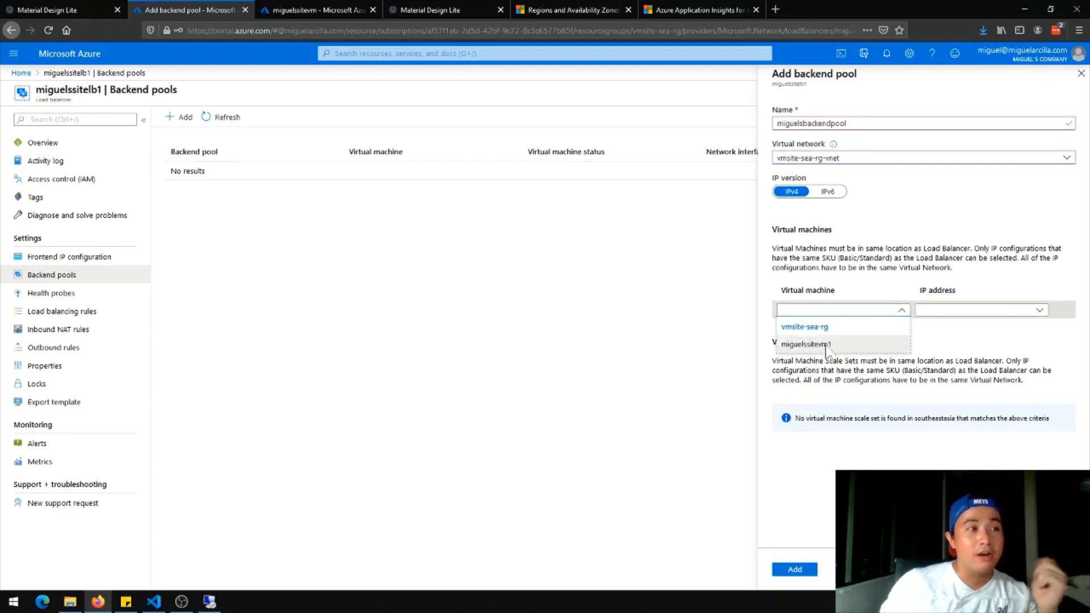
click(827, 346)
click(968, 310)
click(932, 325)
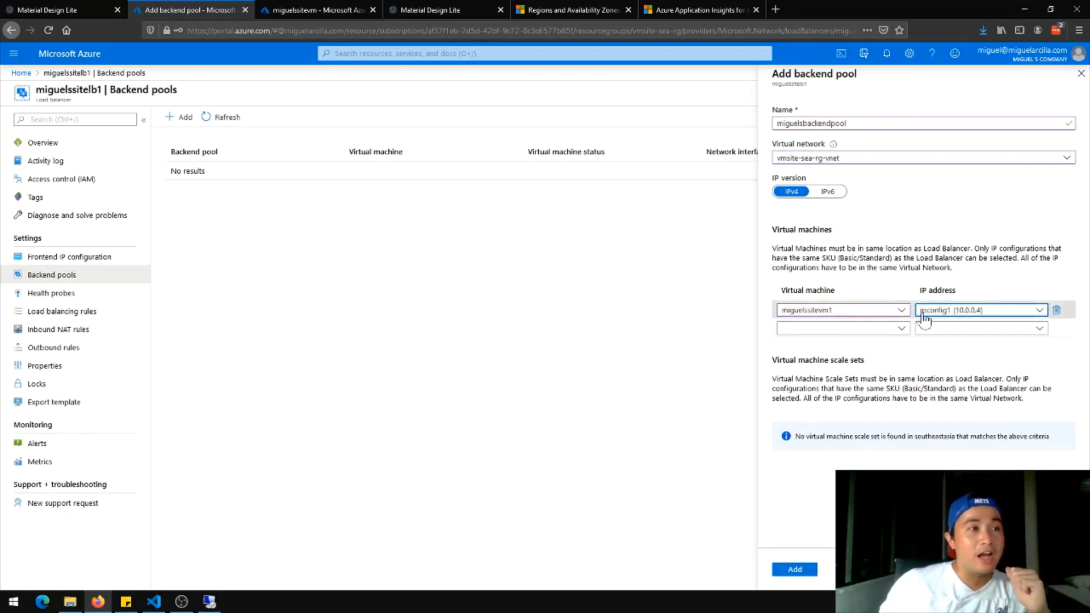
click(796, 570)
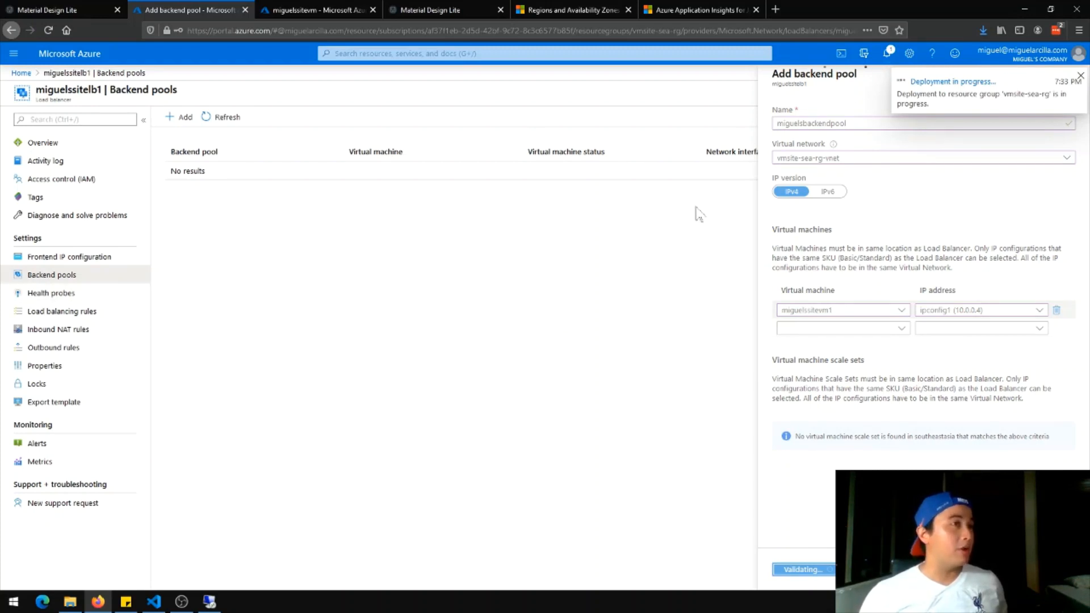
Add health probe httpprobe on TCP port 80 with default interval, then show the load balancing rules
click(91, 300)
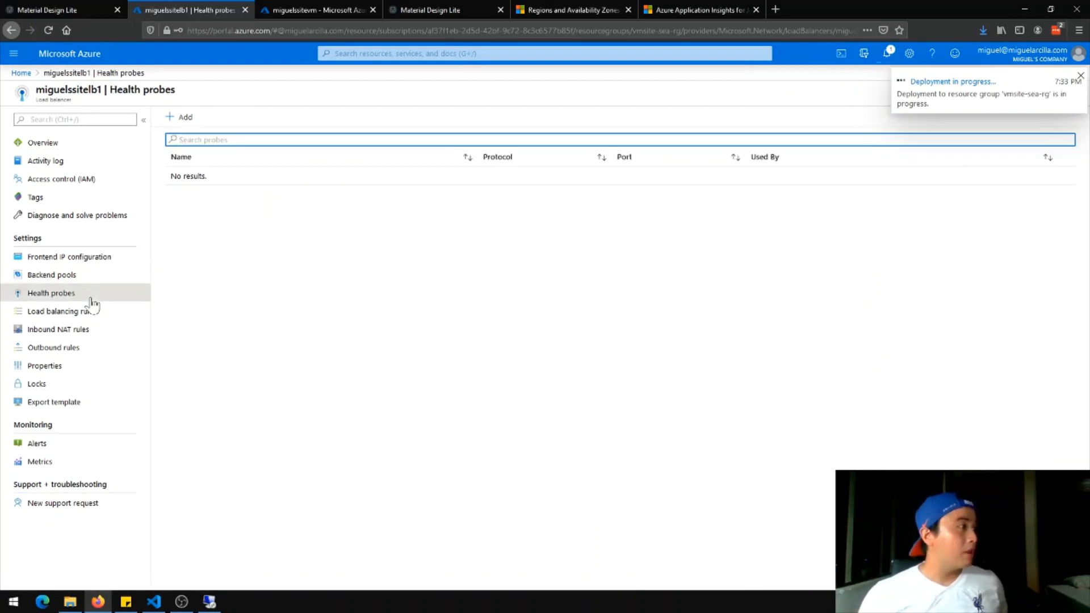
click(183, 117)
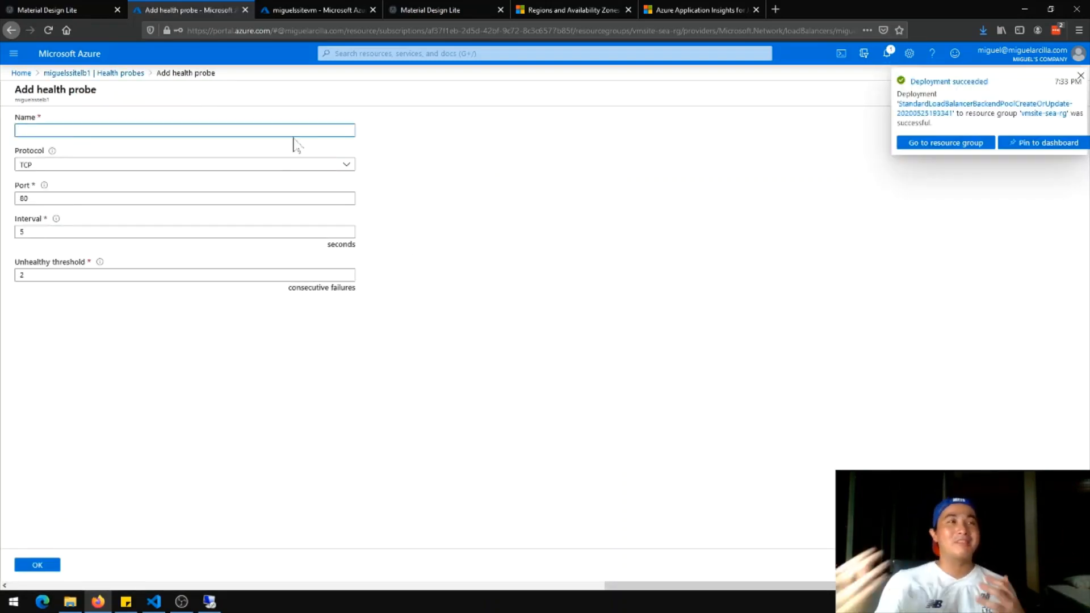
click(1080, 75)
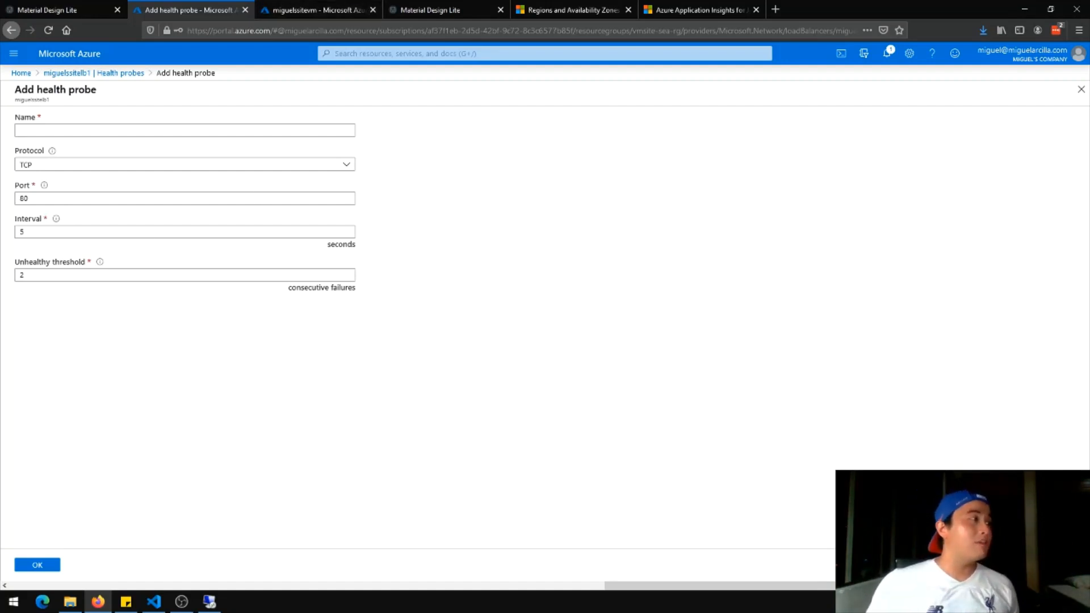
click(29, 198)
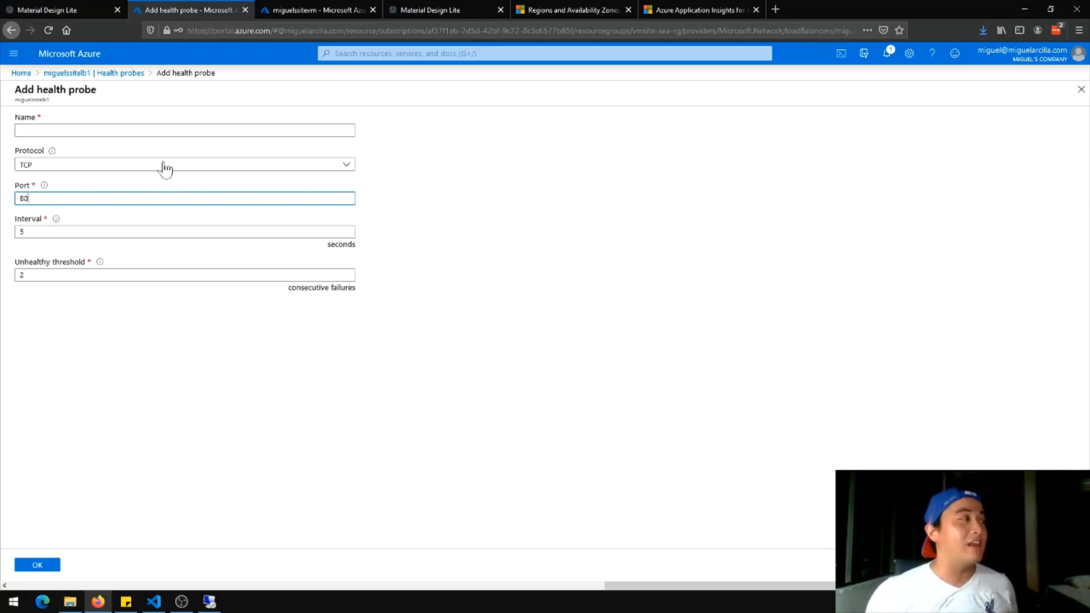
click(189, 130)
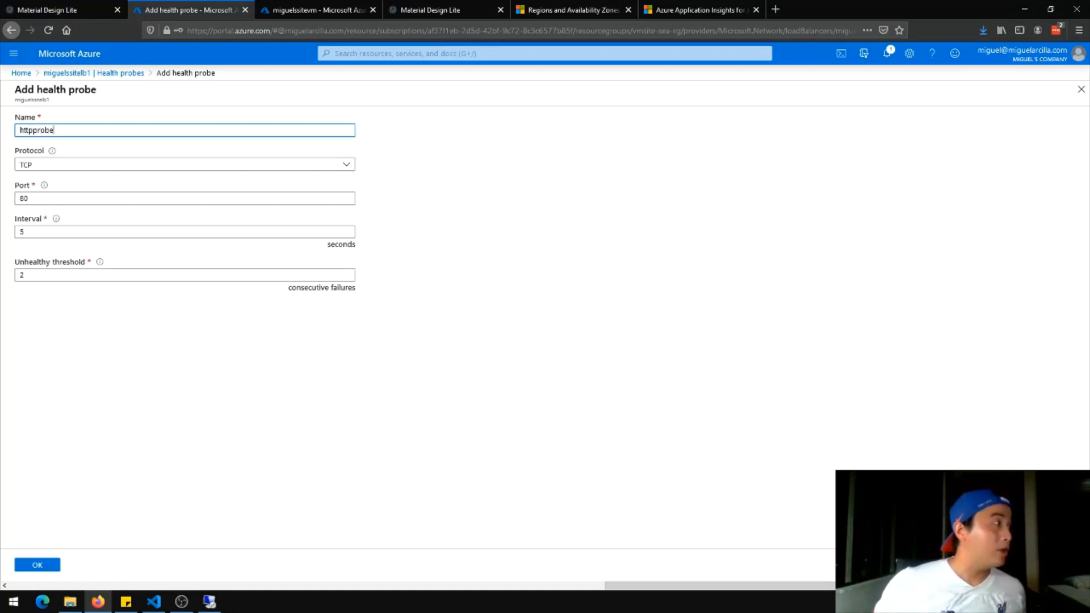
drag(35, 209, 17, 207)
click(113, 199)
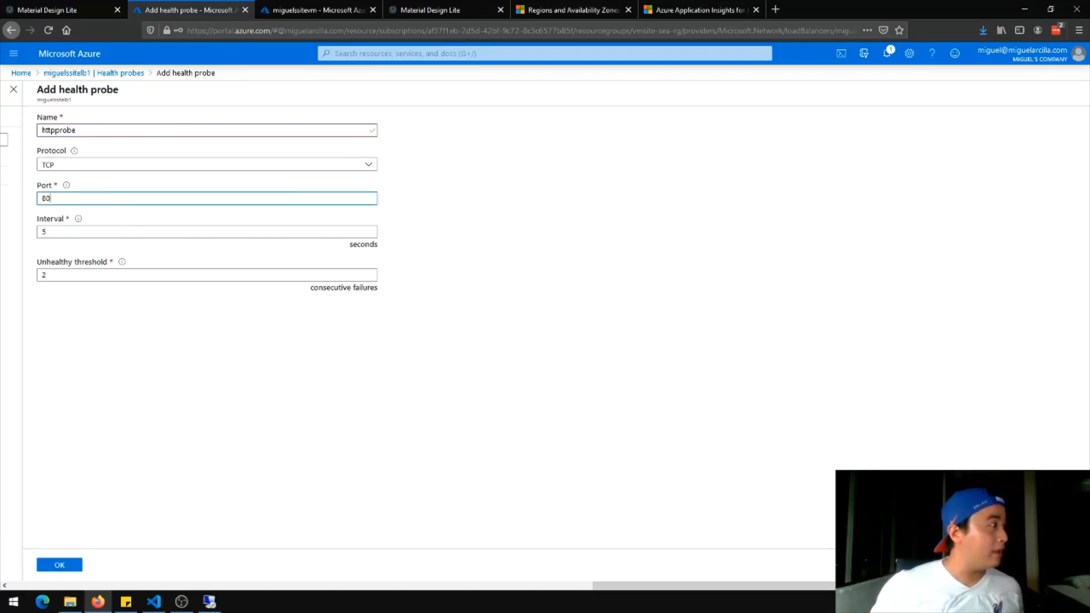
click(75, 233)
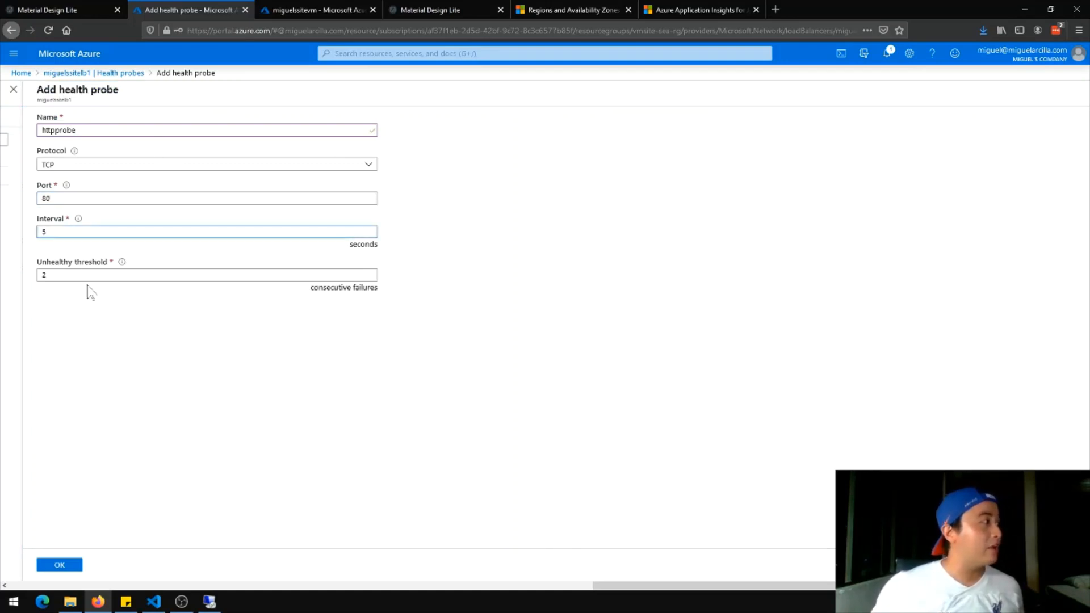
click(110, 301)
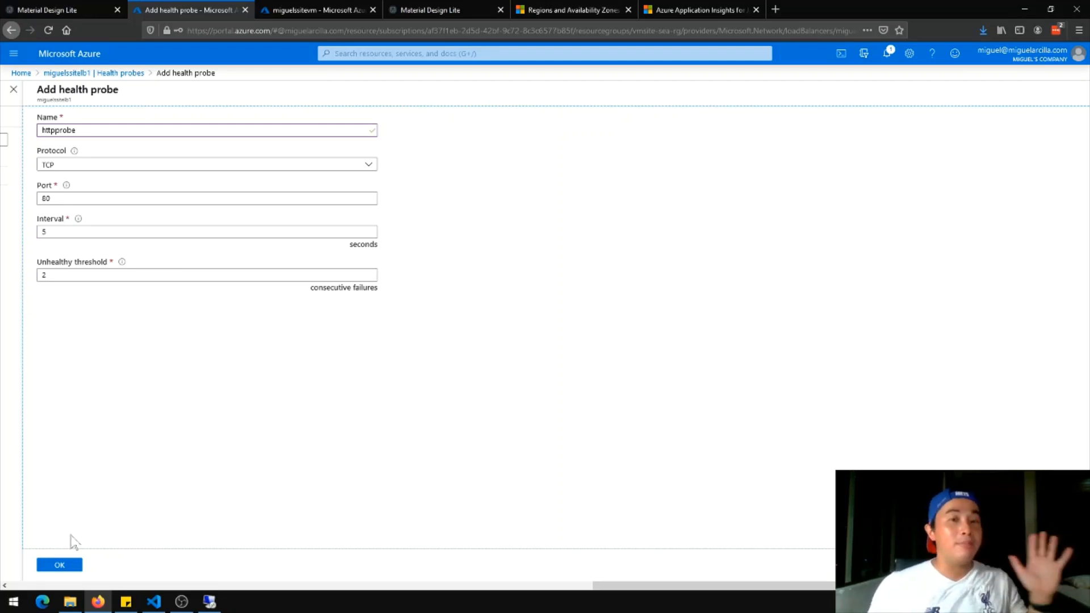
click(51, 564)
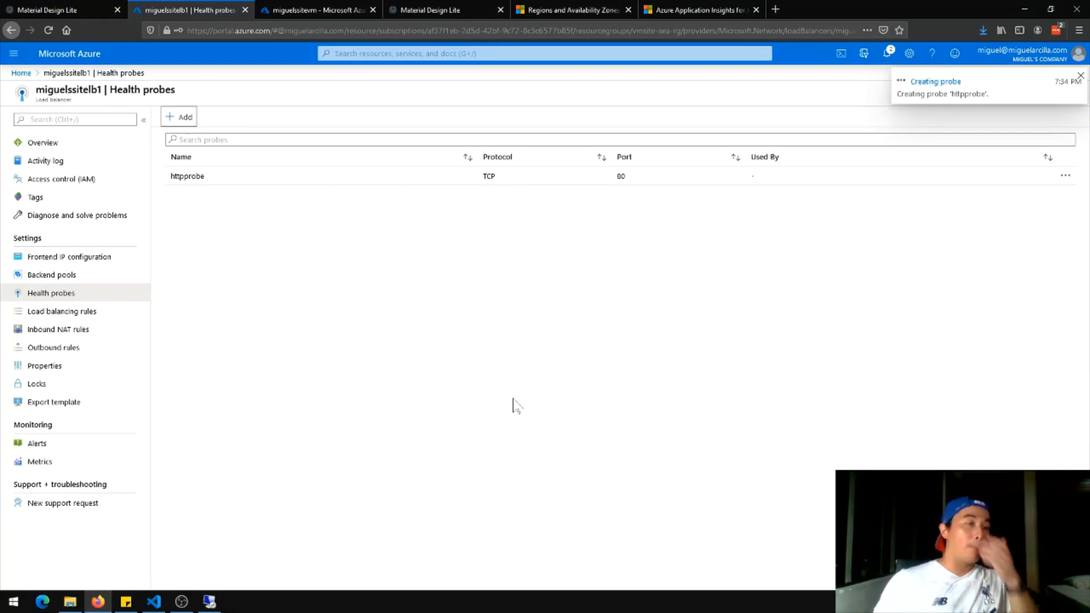
click(97, 319)
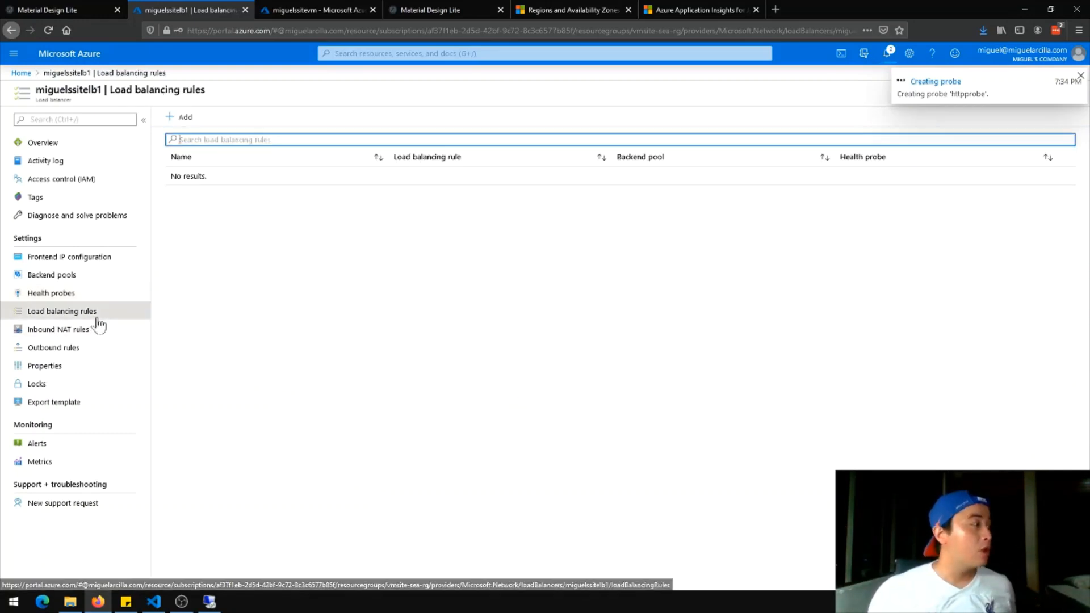
Define rule httprule: TCP port 80 to backend port 80, miguelsbackendpool, httpprobe, session persistence None
click(187, 119)
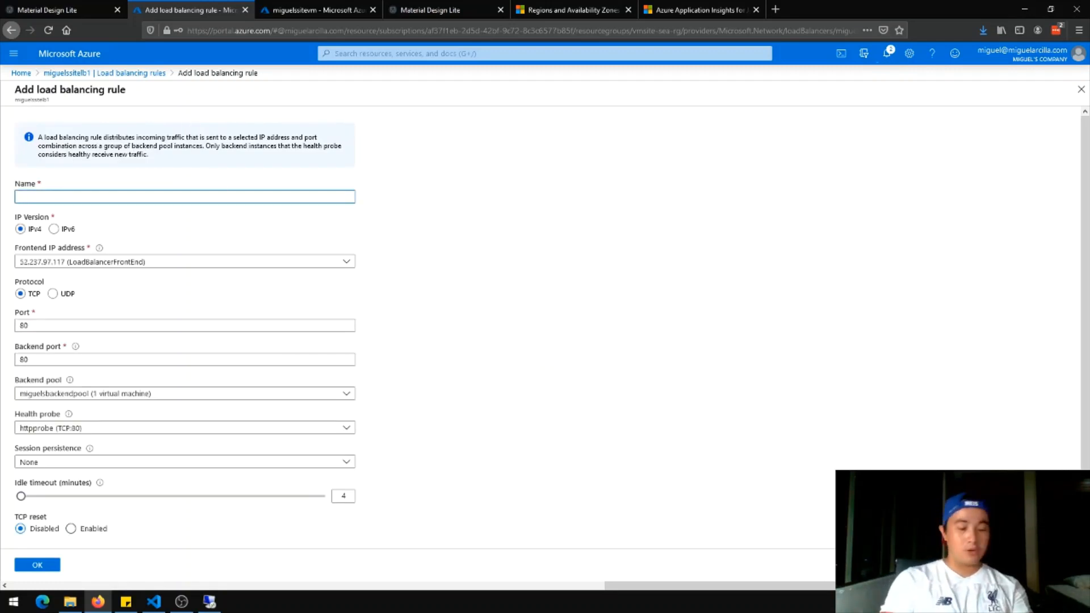
text(httprule)
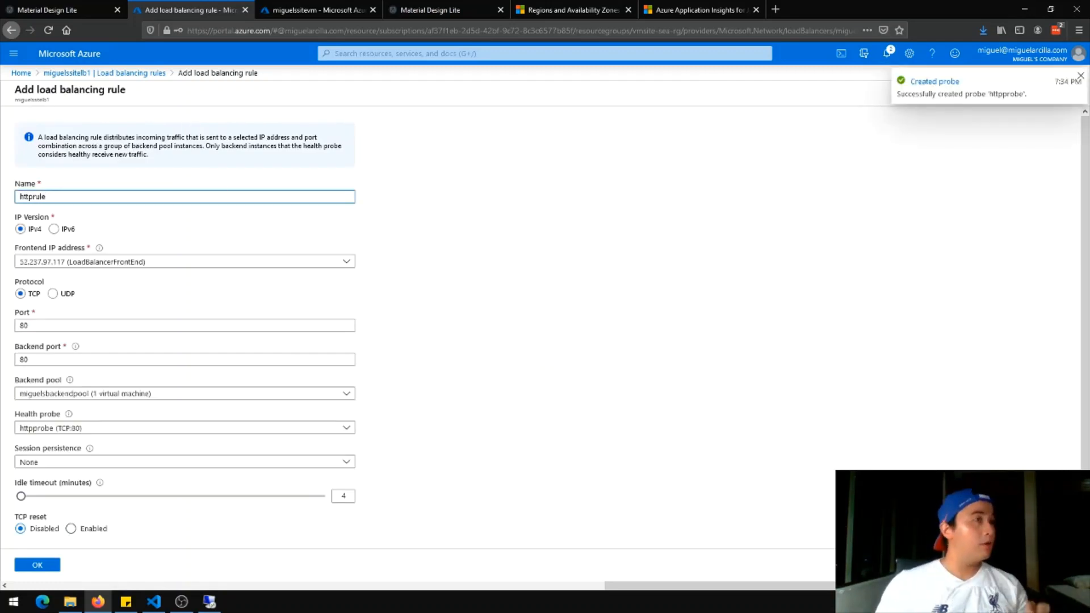
key(Tab)
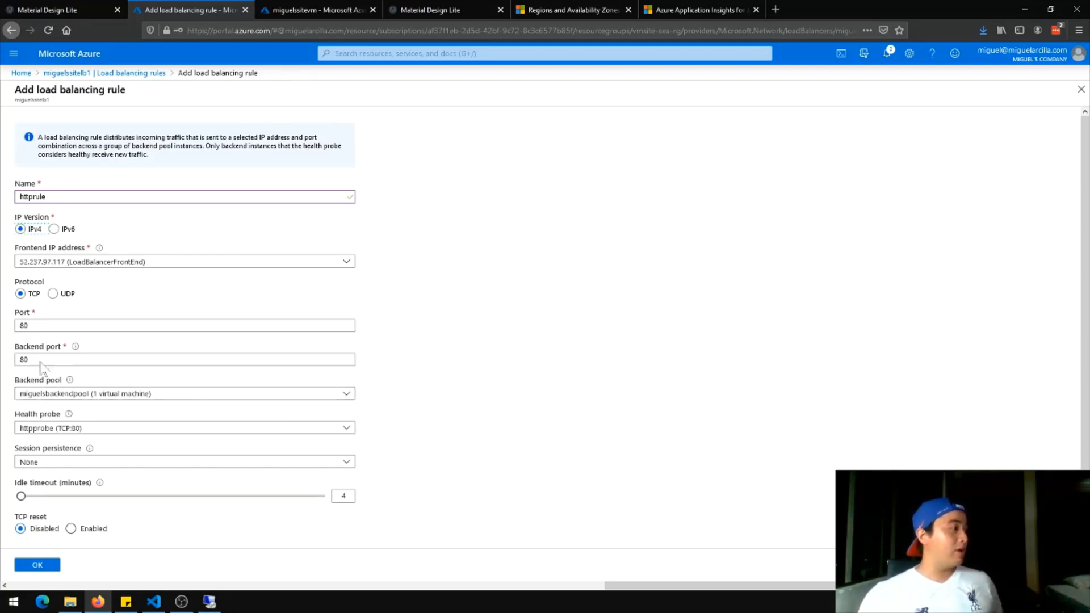
click(132, 465)
click(158, 465)
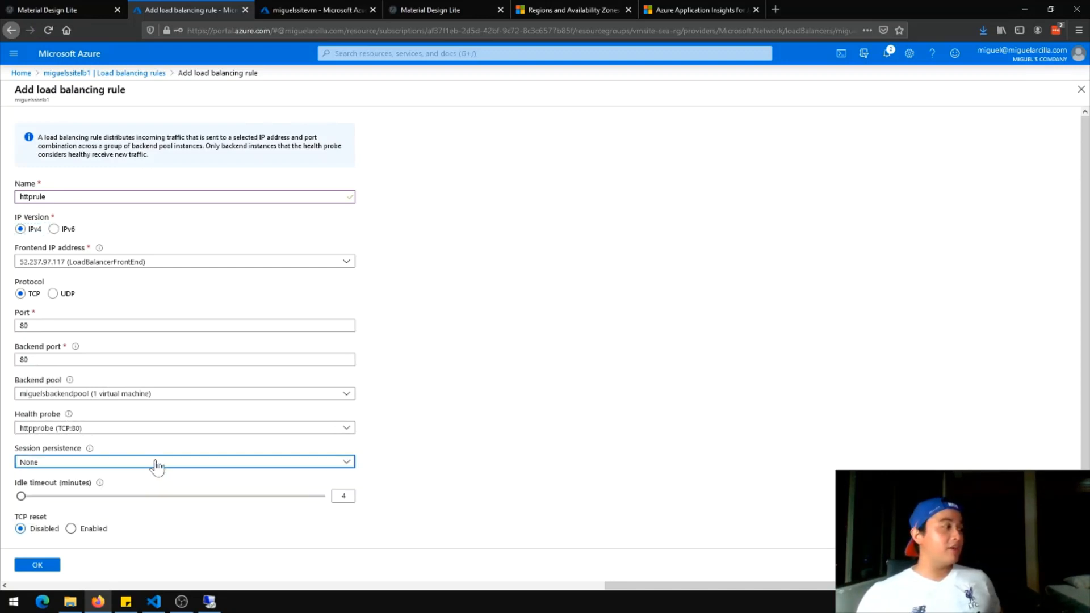
click(155, 463)
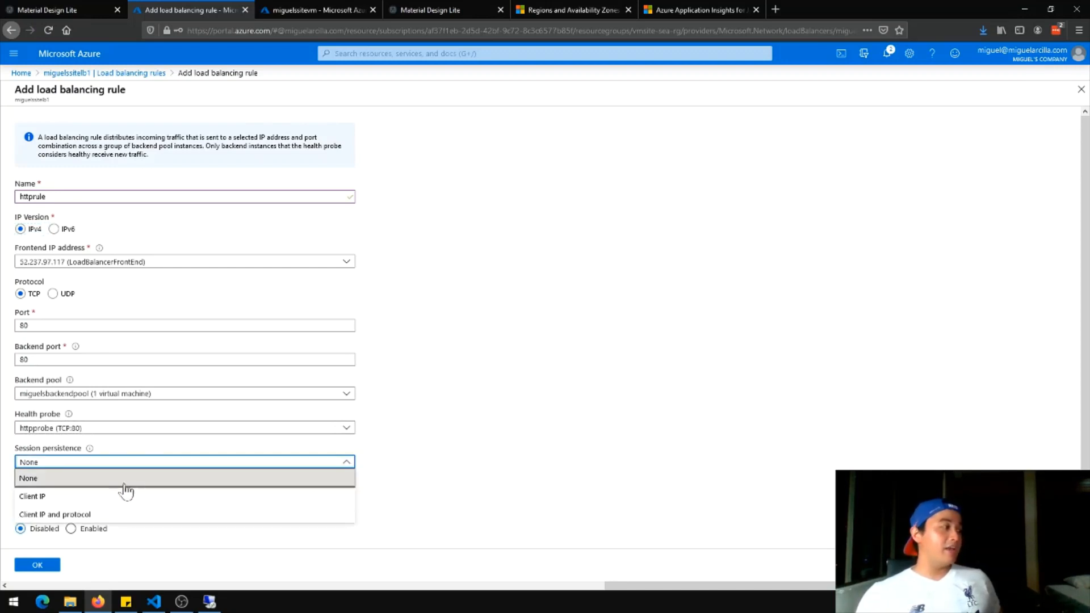
click(212, 461)
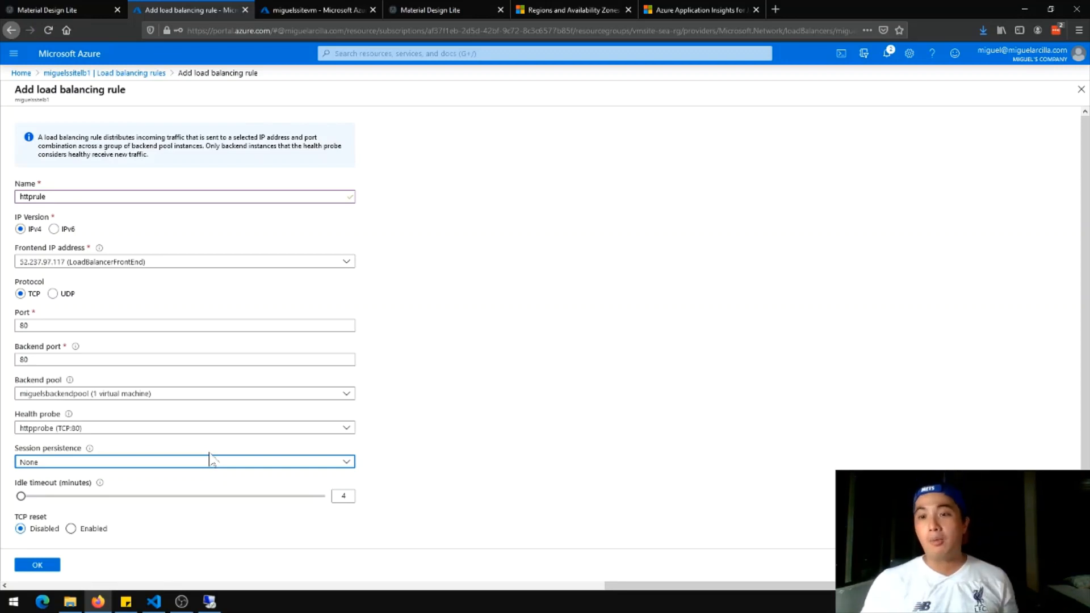
click(107, 463)
click(444, 457)
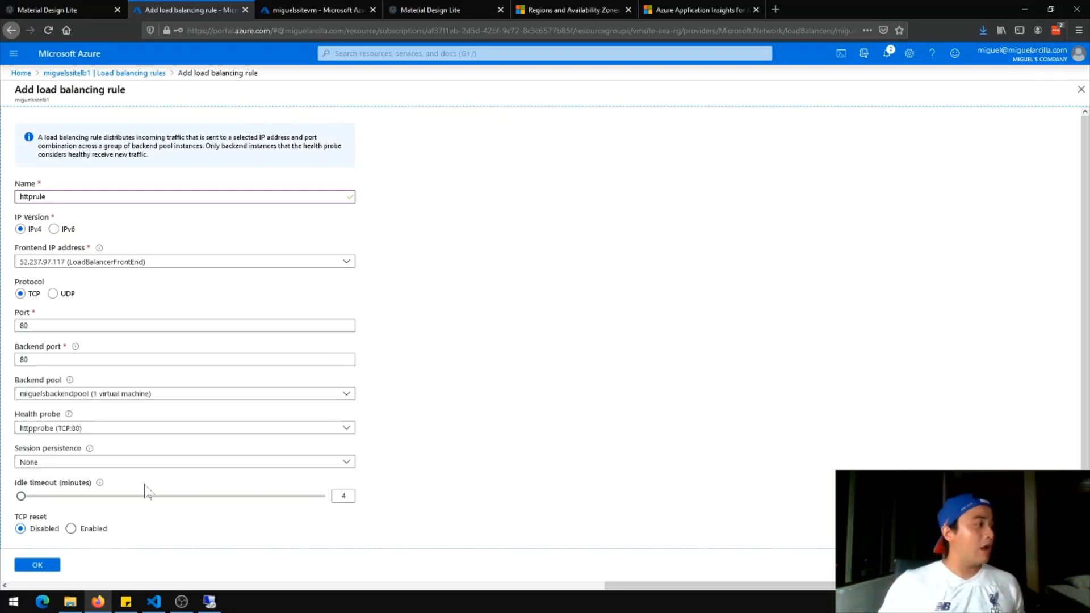
mouse_move(105, 487)
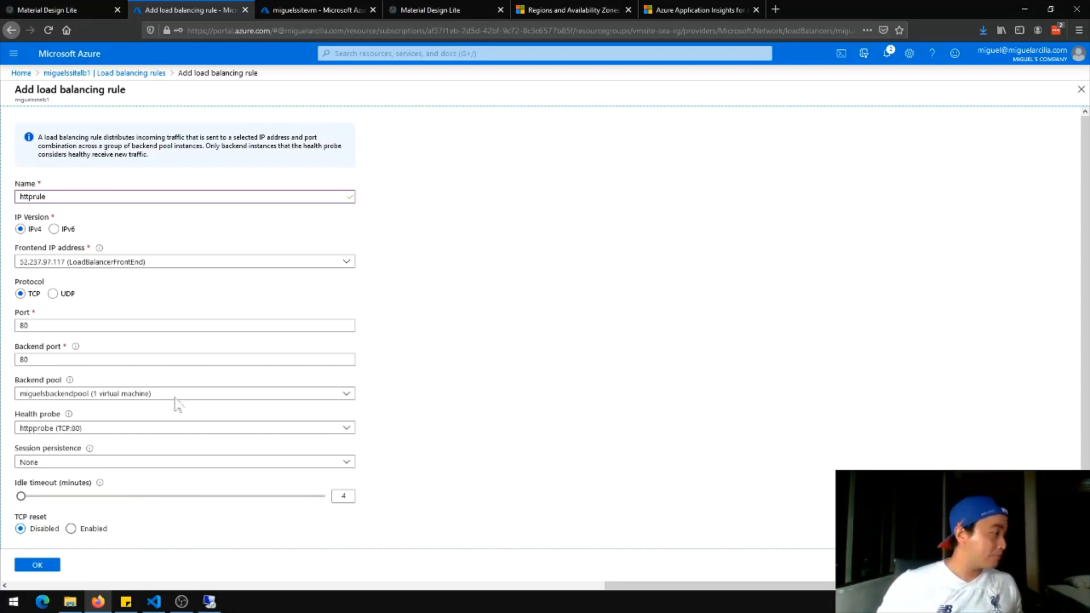
scroll(246, 479, down, 2)
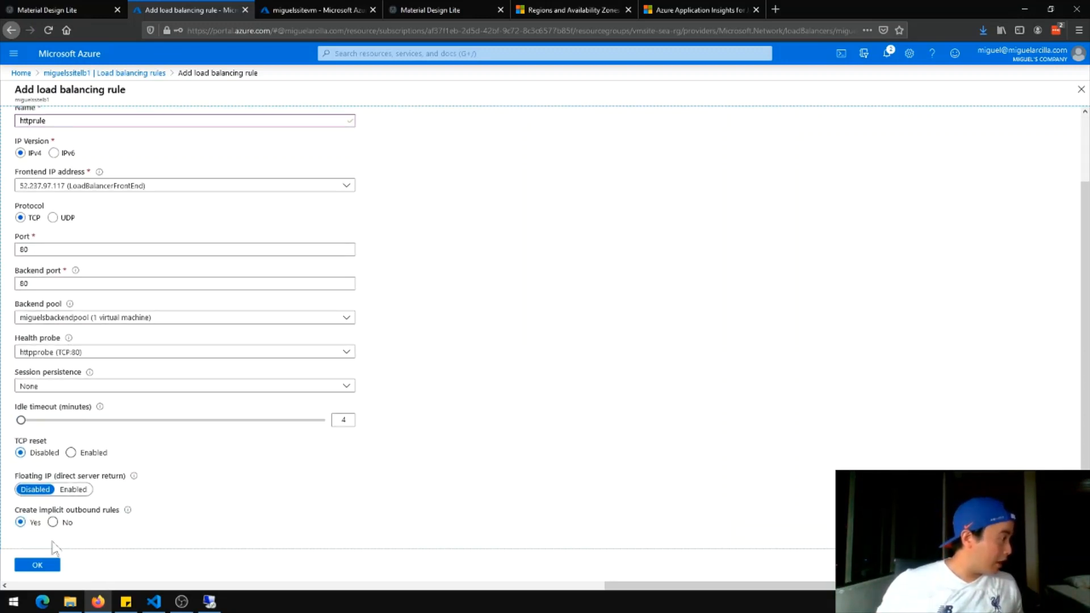
scroll(190, 523, up, 2)
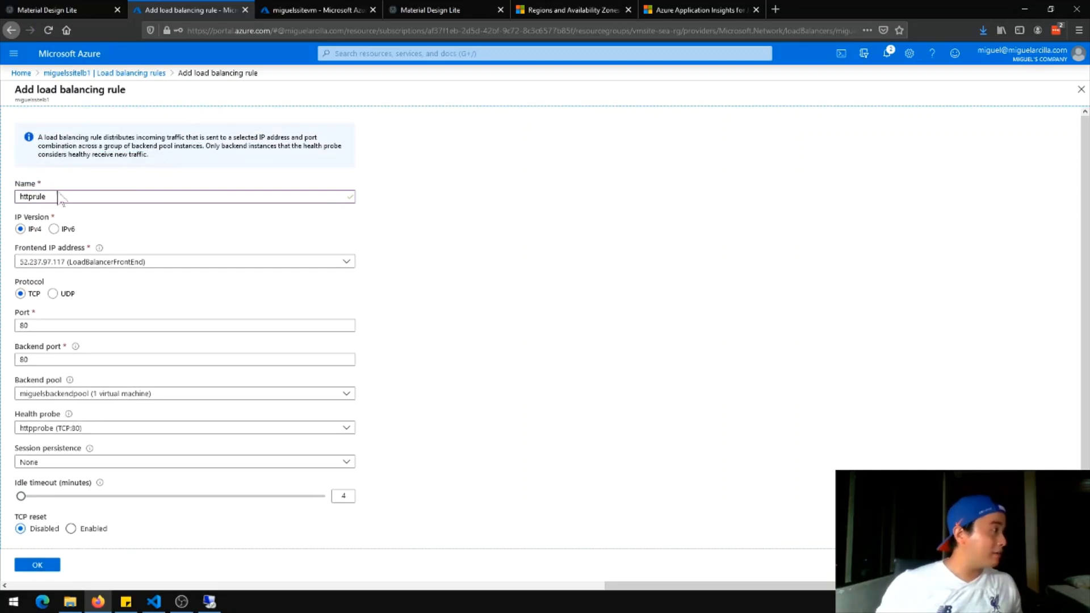
scroll(84, 537, down, 2)
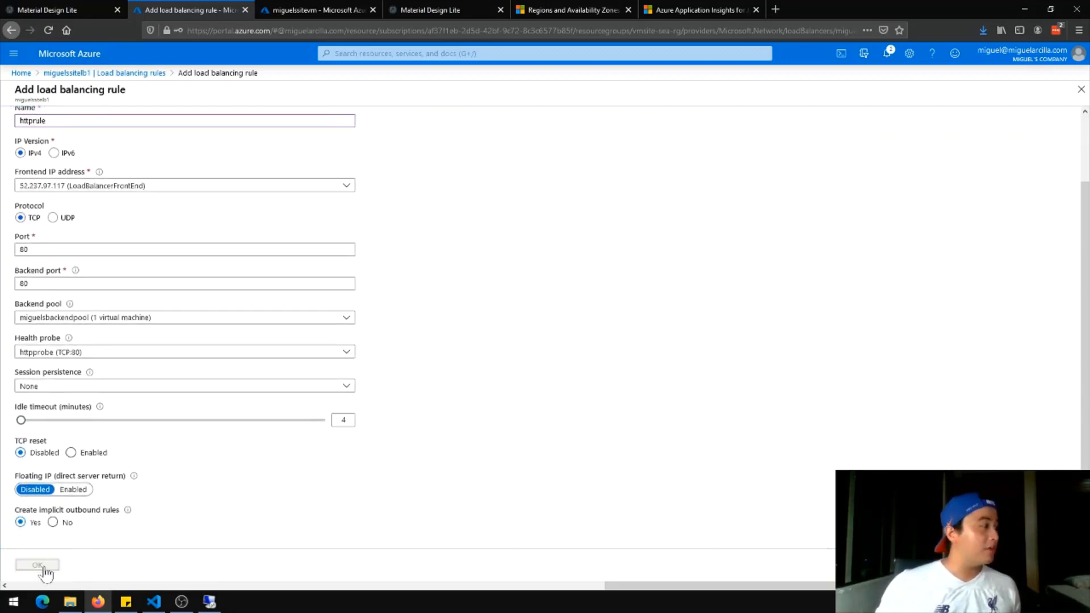
Save httprule, then copy the frontend IP 52.237.97.117 from Frontend IP configuration
click(38, 566)
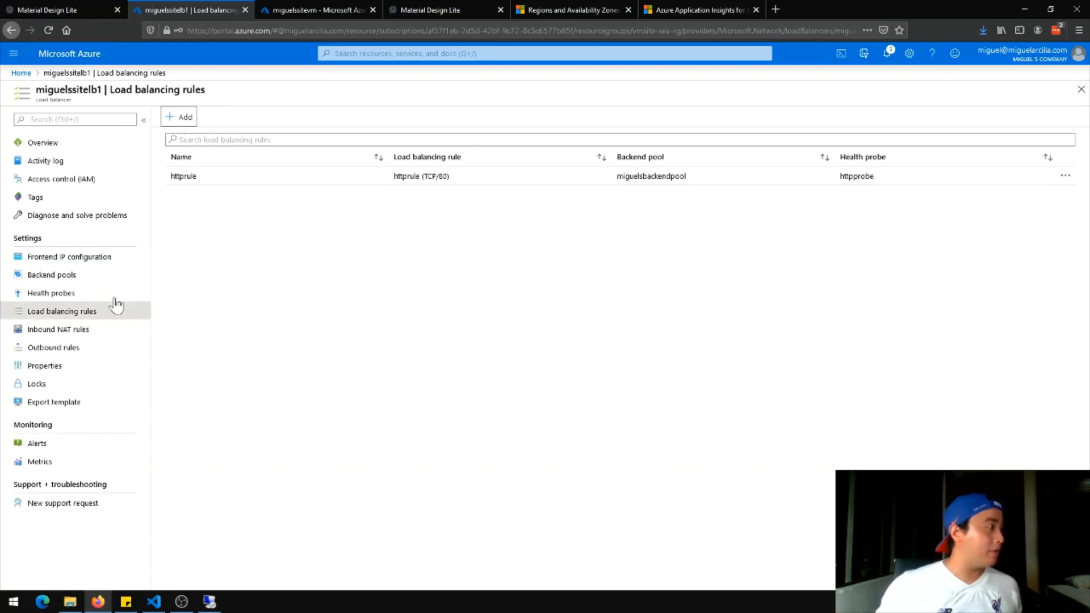
click(91, 149)
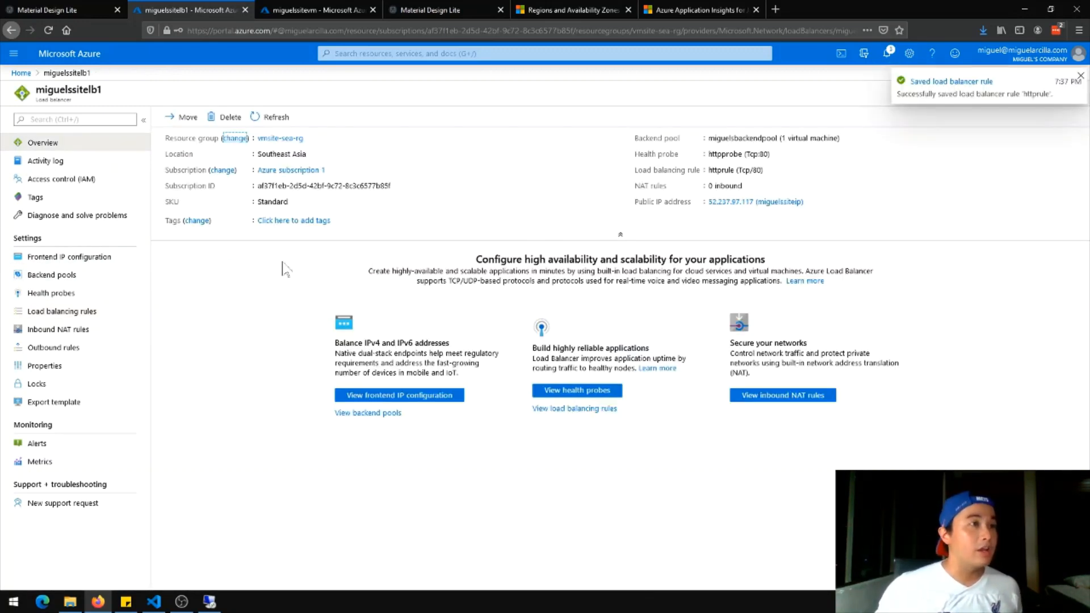
click(80, 256)
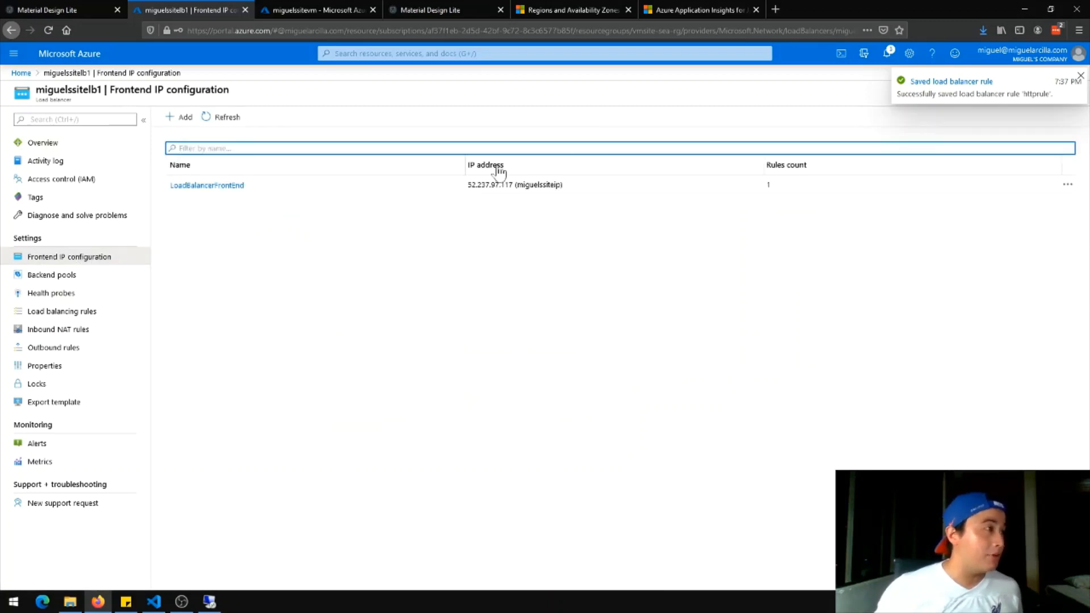
drag(466, 185, 514, 193)
key(ctrl+c)
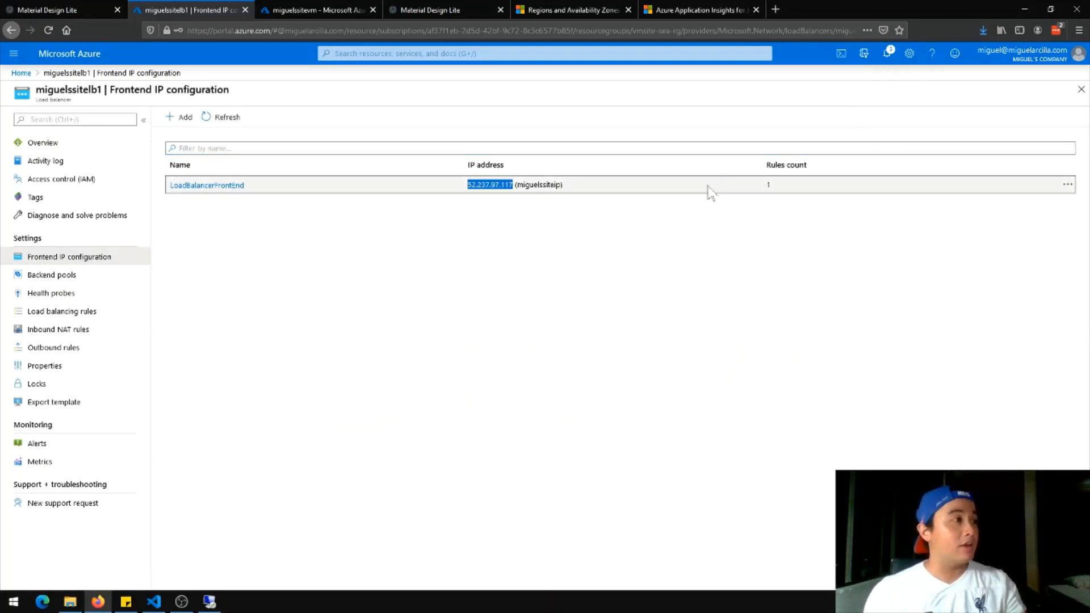
click(777, 9)
Load the site at 52.237.97.117 in a new tab to confirm it works, then return to Azure Home
key(ctrl+v)
key(Return)
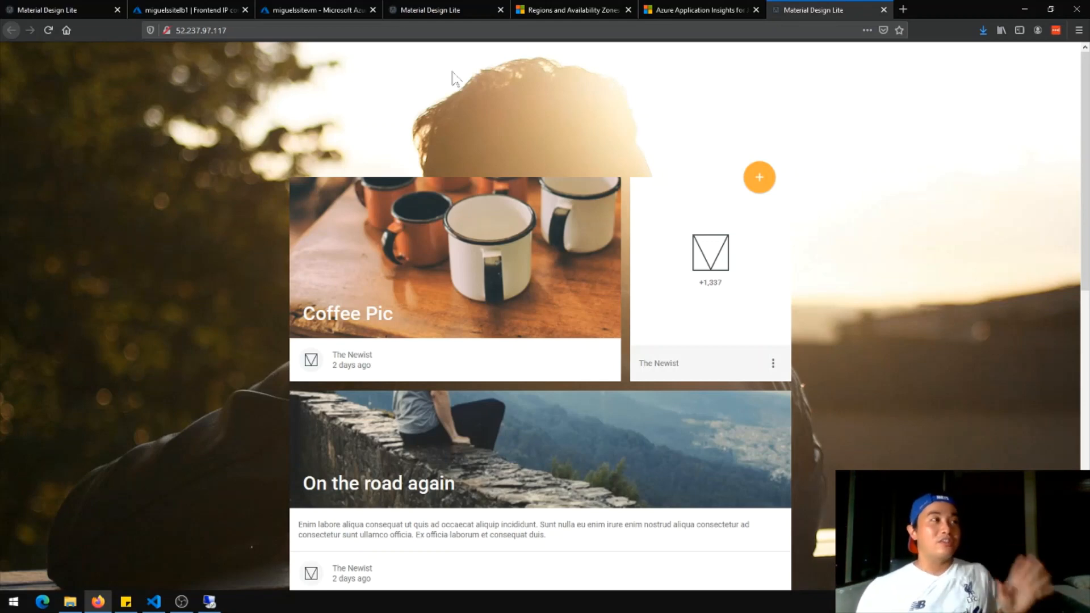
click(231, 9)
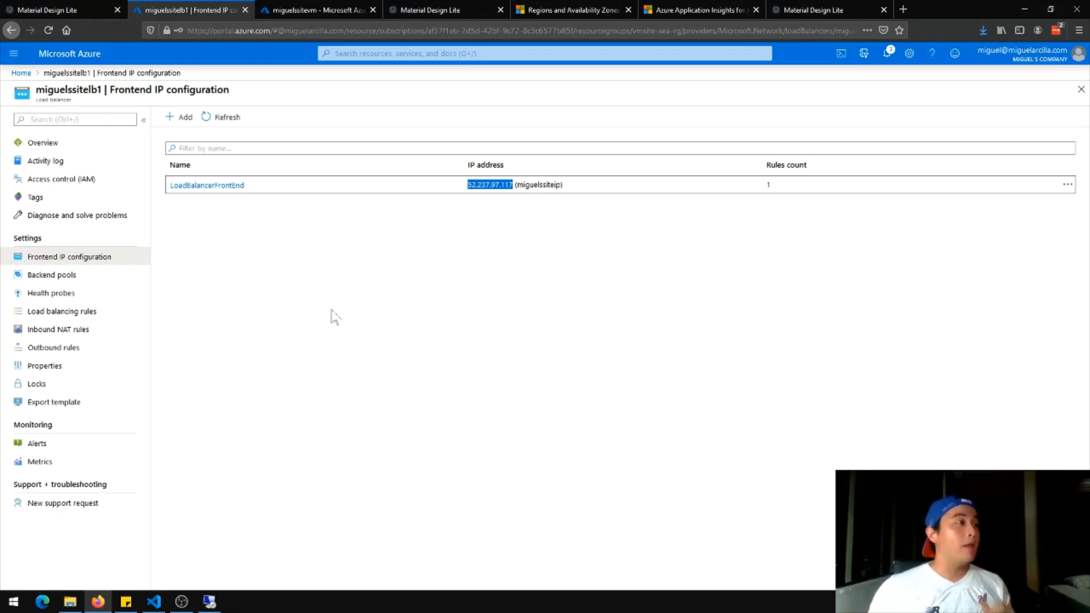
click(775, 6)
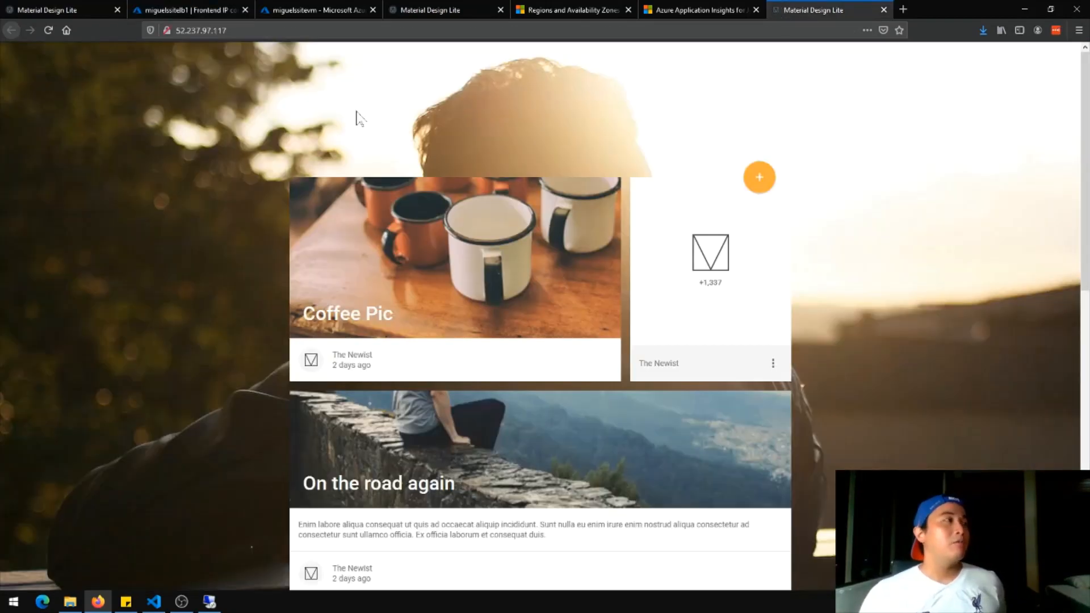
click(170, 30)
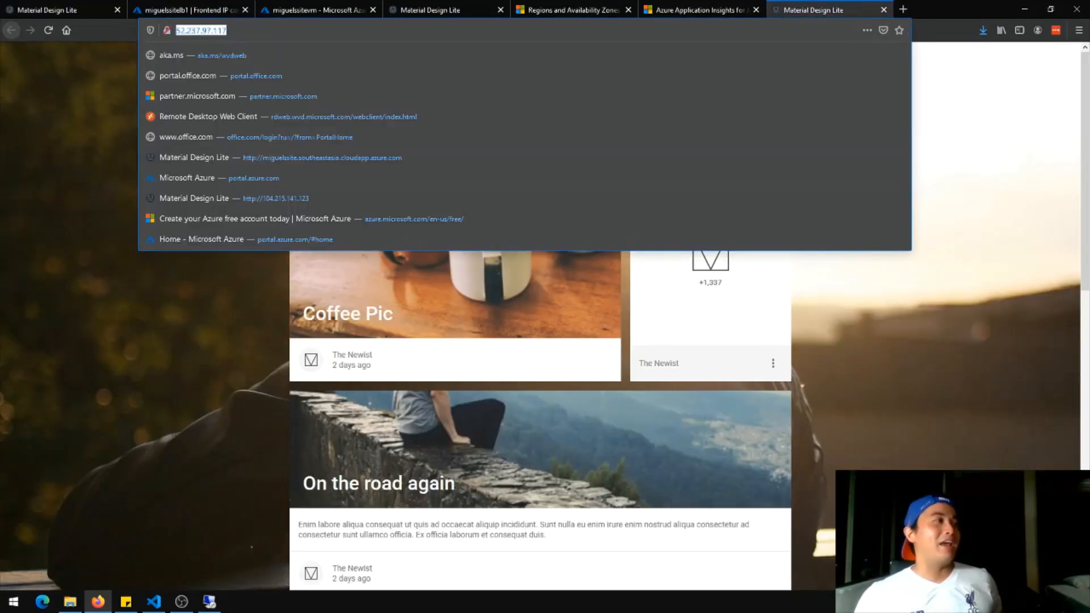
click(125, 298)
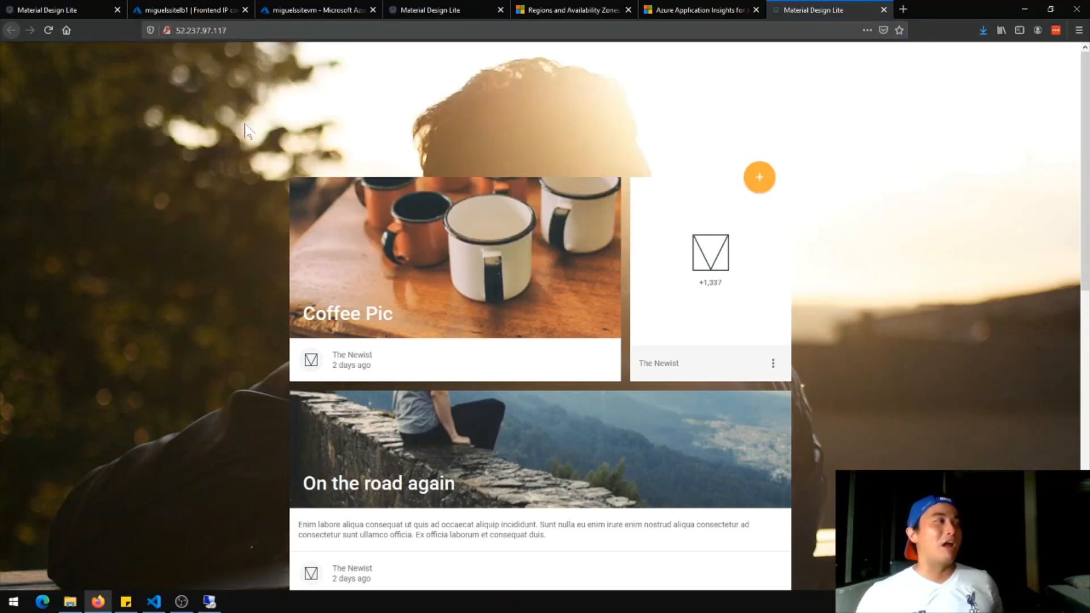
click(194, 10)
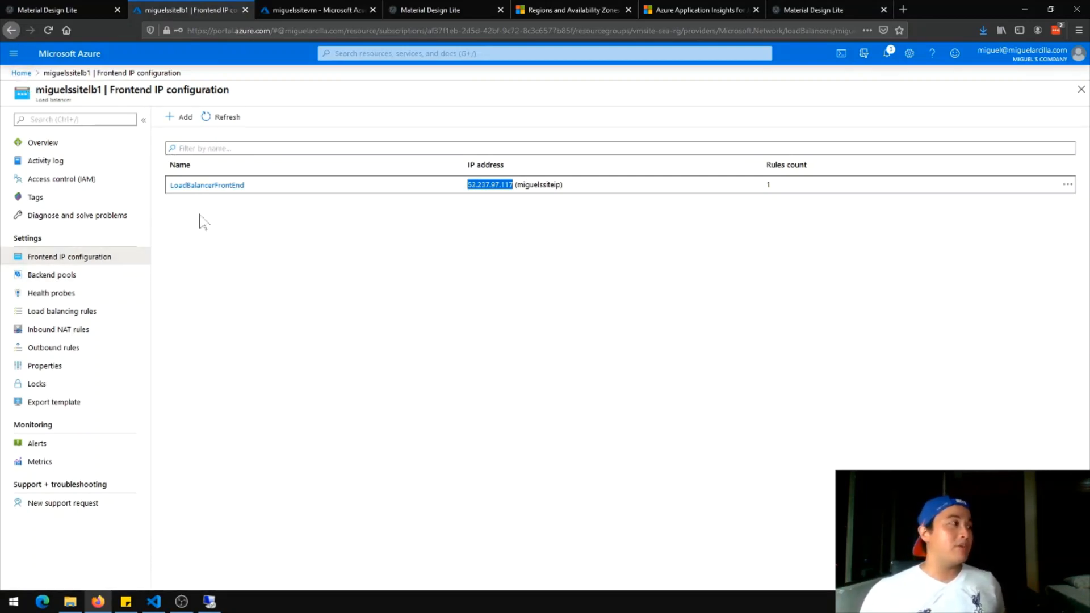
click(21, 73)
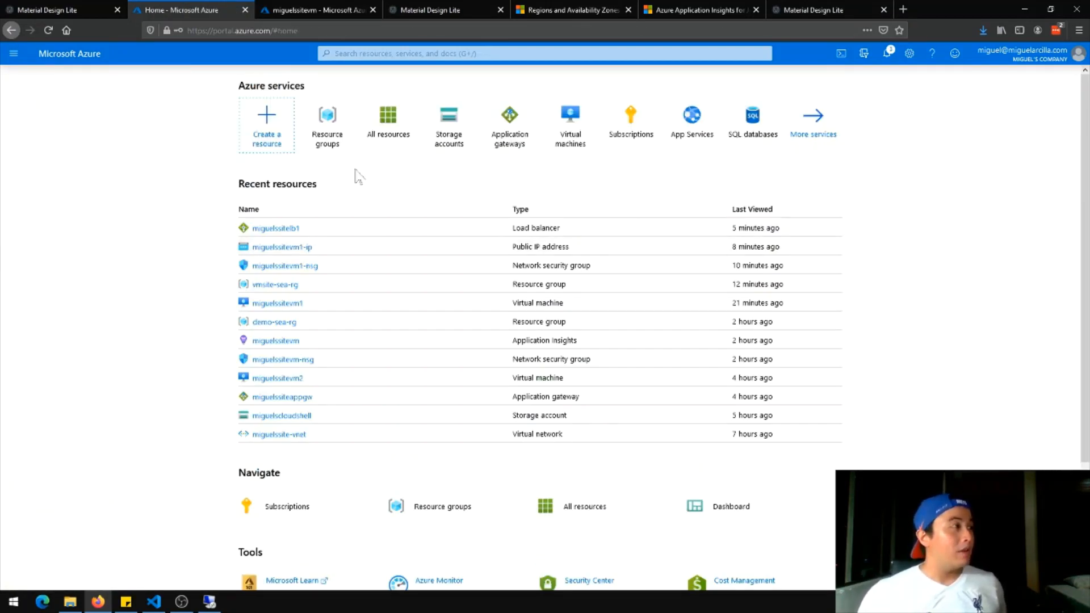
Open miguelssiteip in vmsite-sea-rg and view its configuration: static 52.237.97.117, 4-minute idle timeout
click(340, 149)
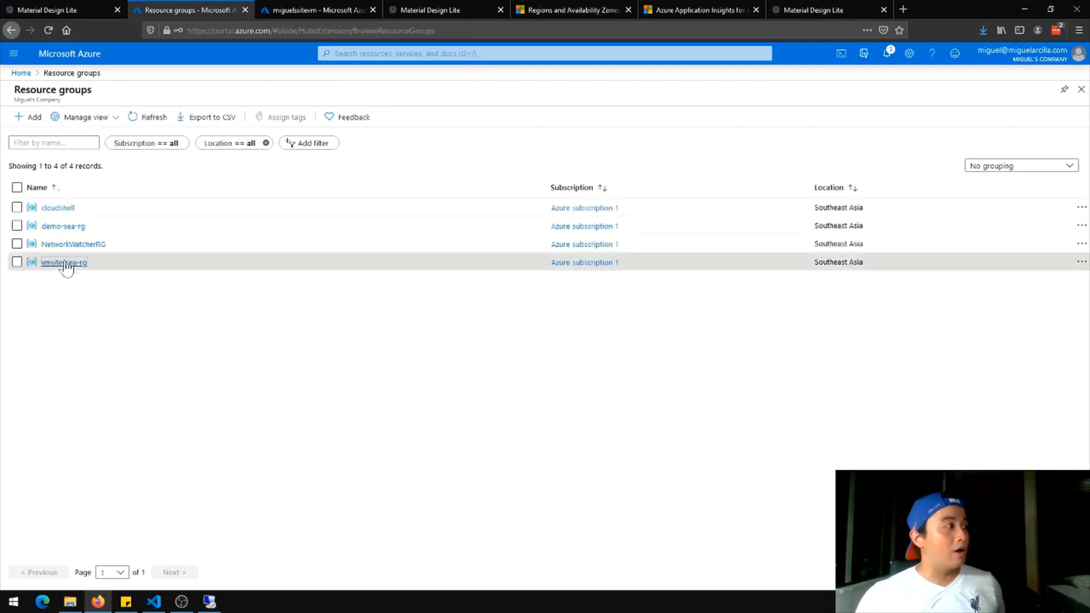
click(64, 262)
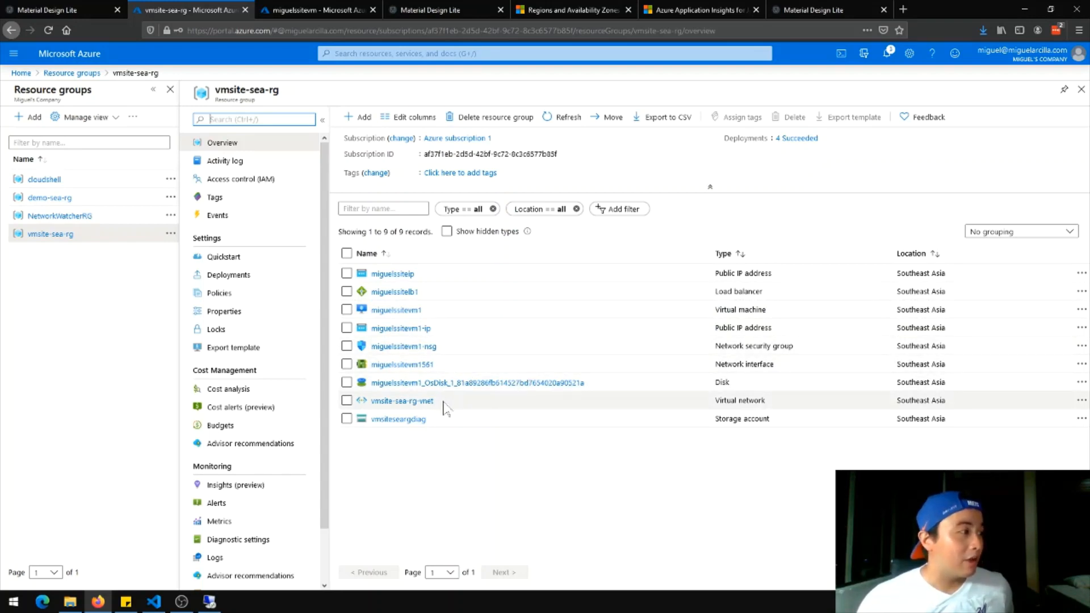
click(798, 252)
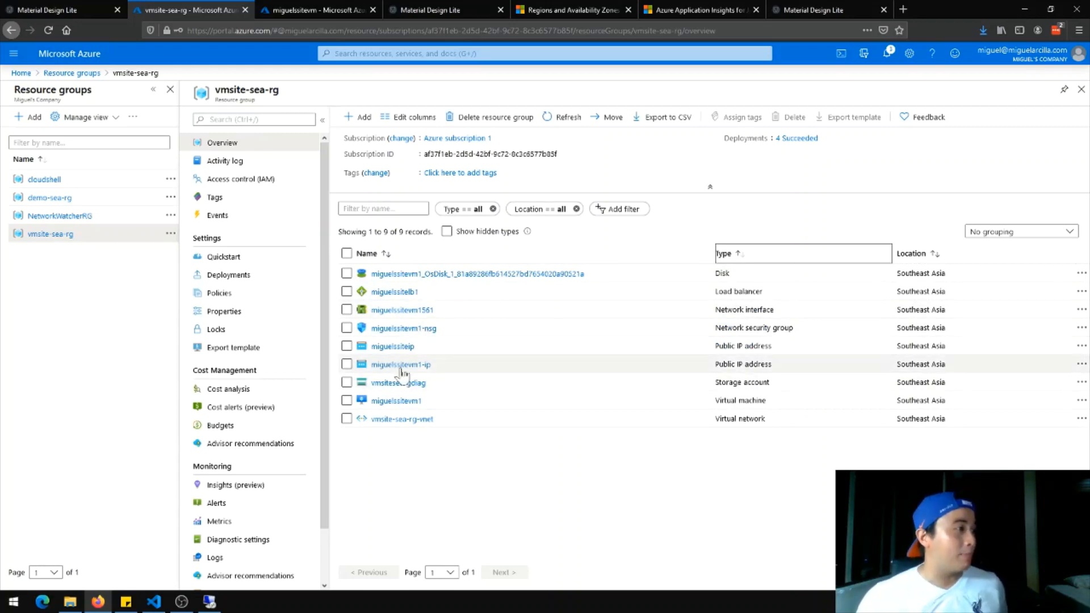
click(391, 347)
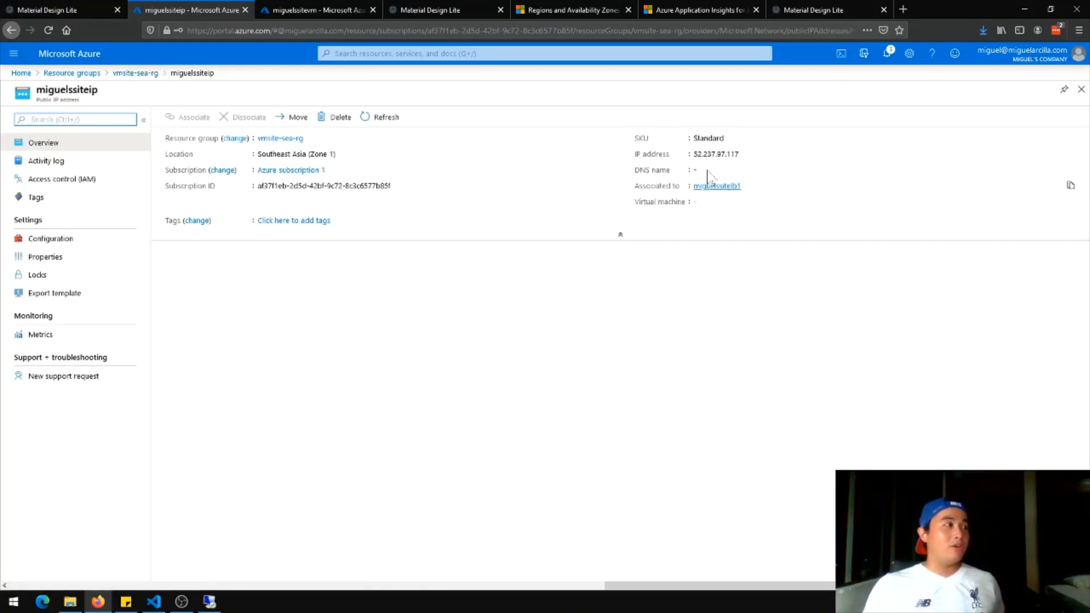
click(70, 244)
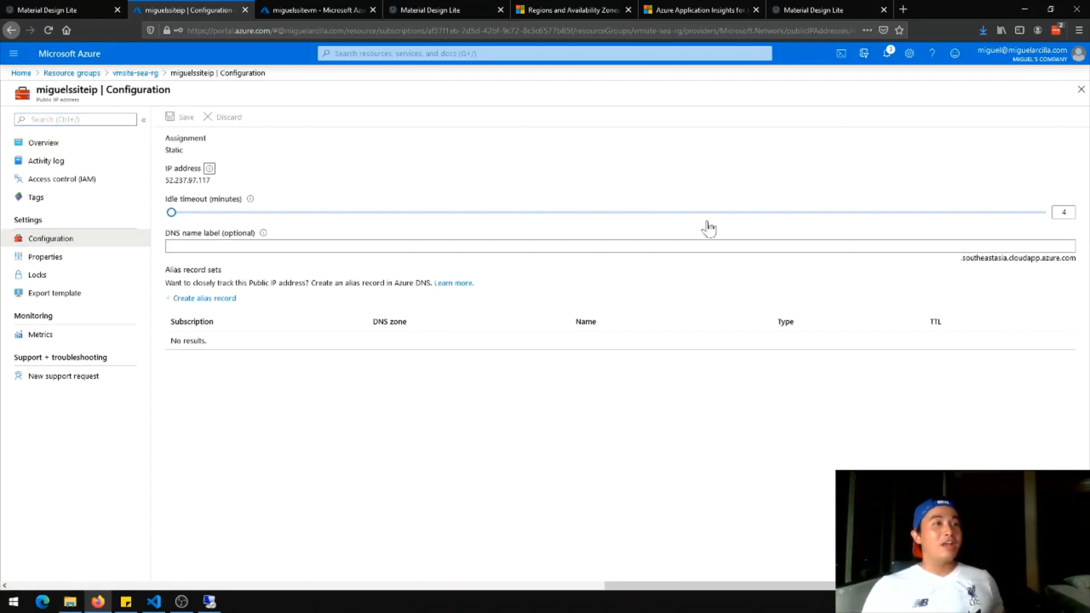
Set the miguelssiteip DNS name label to miguelssitelb and save it
click(171, 246)
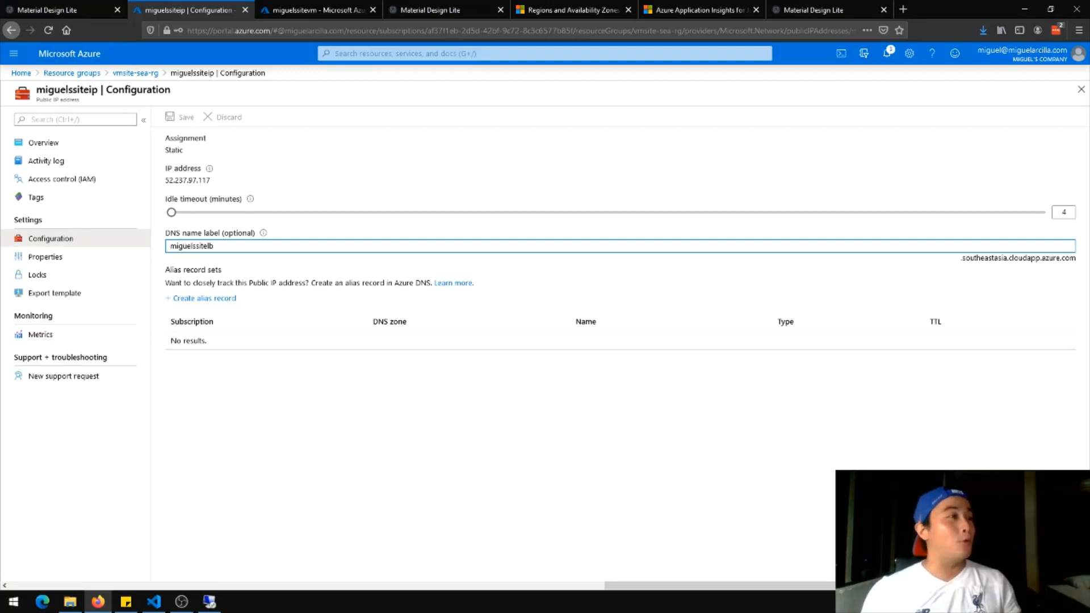
key(Tab)
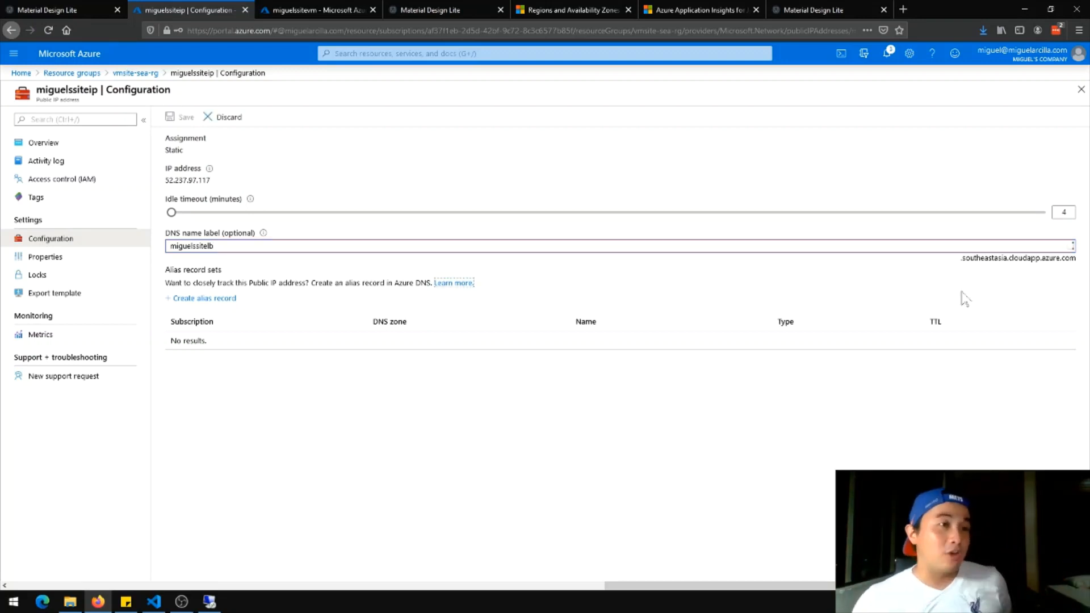
drag(961, 258, 1070, 267)
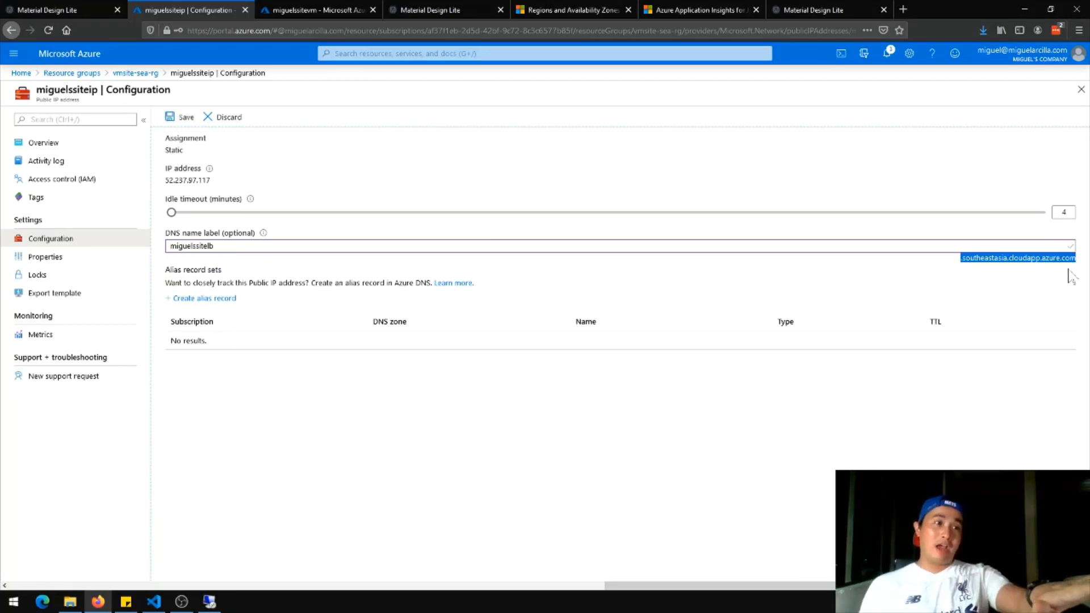
click(1066, 271)
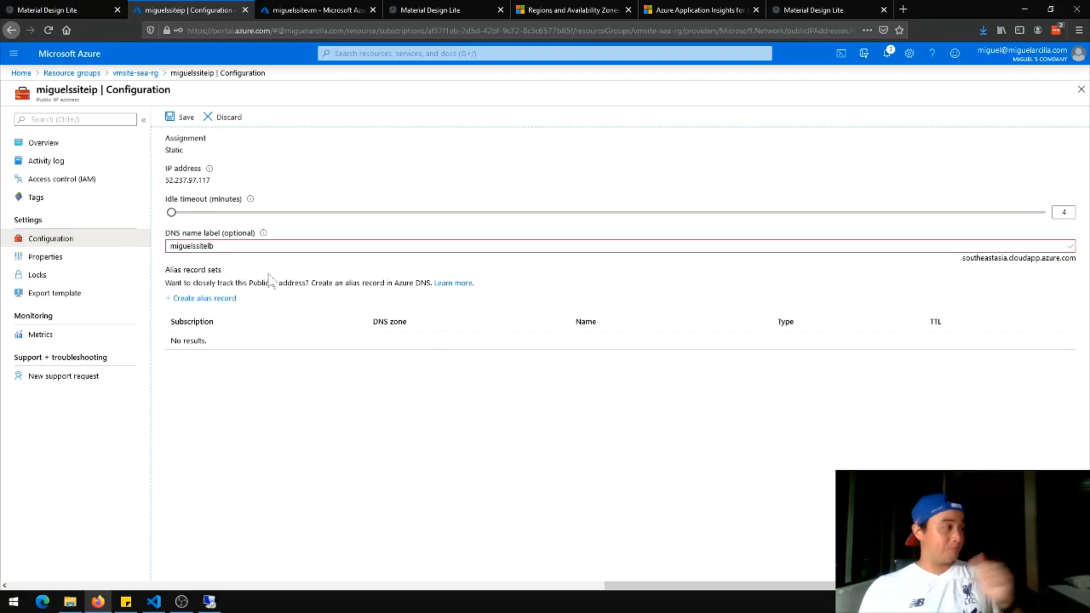
click(187, 119)
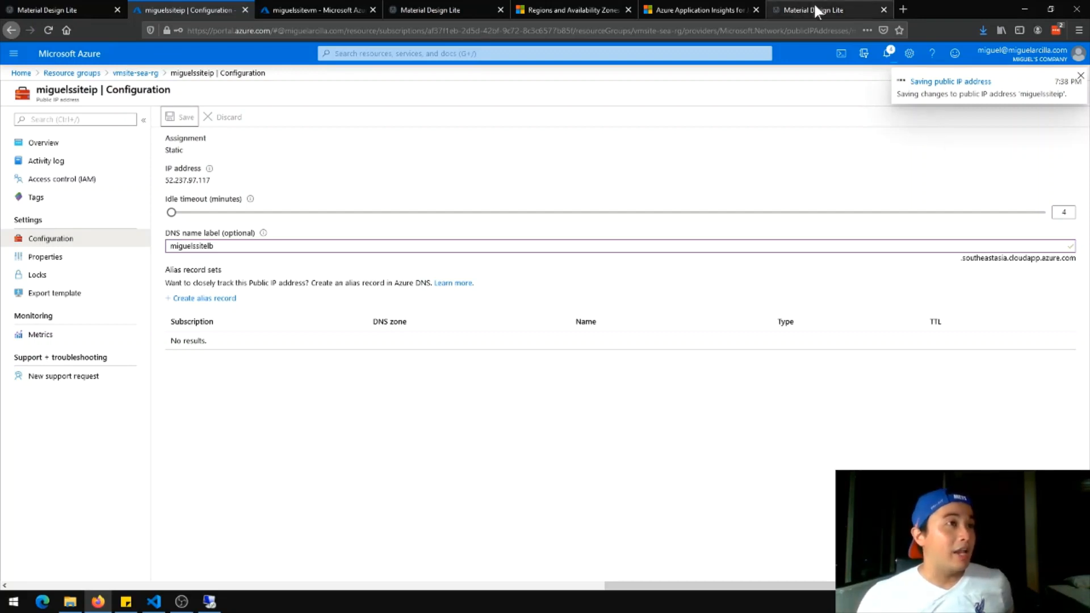
Check the public IP overview, then copy the miguelssitelb DNS label from Configuration
drag(960, 258, 1079, 266)
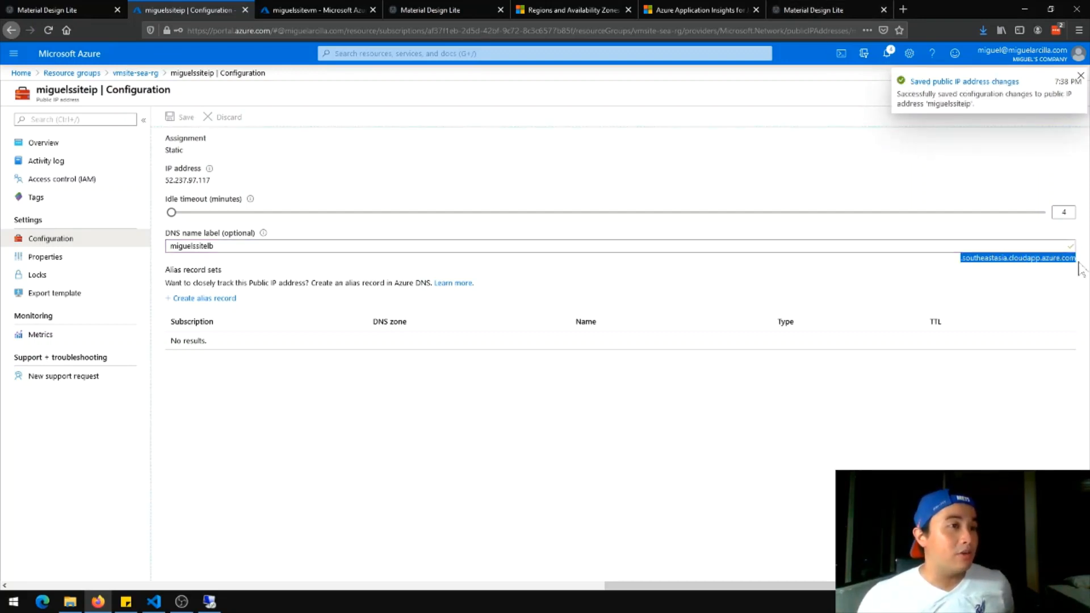
click(79, 145)
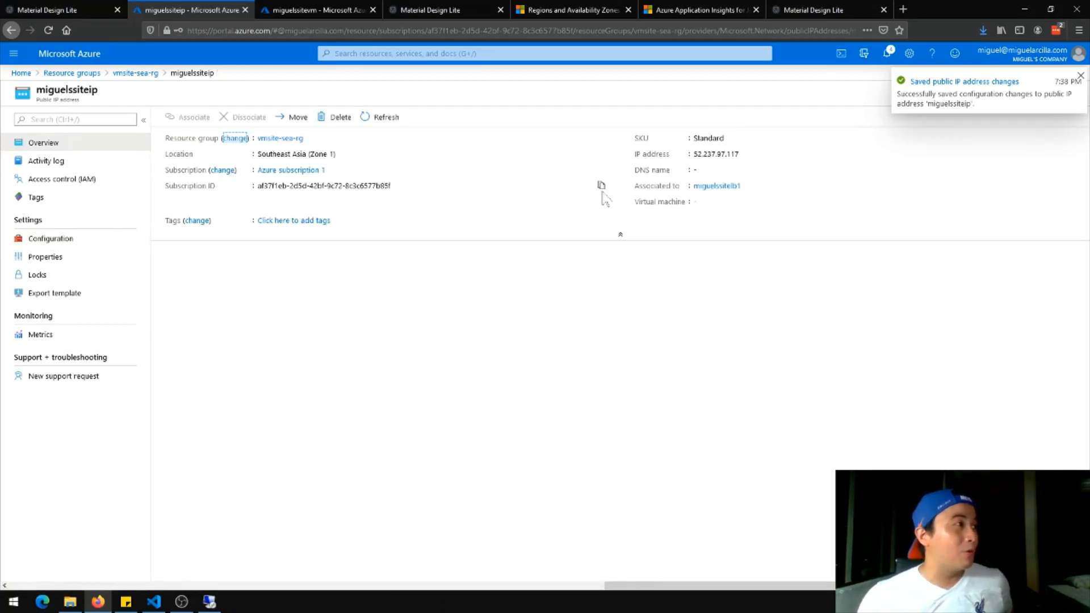
click(111, 245)
drag(215, 247, 75, 228)
key(ctrl+c)
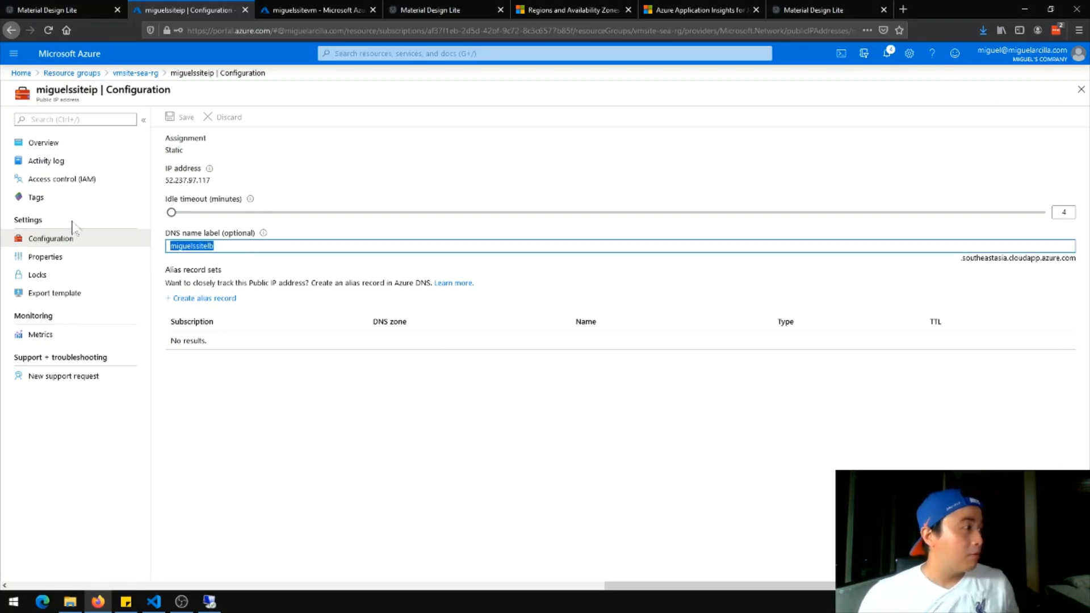
click(793, 9)
Paste miguelssitelb into the website tab's address bar
click(317, 30)
key(ctrl+v)
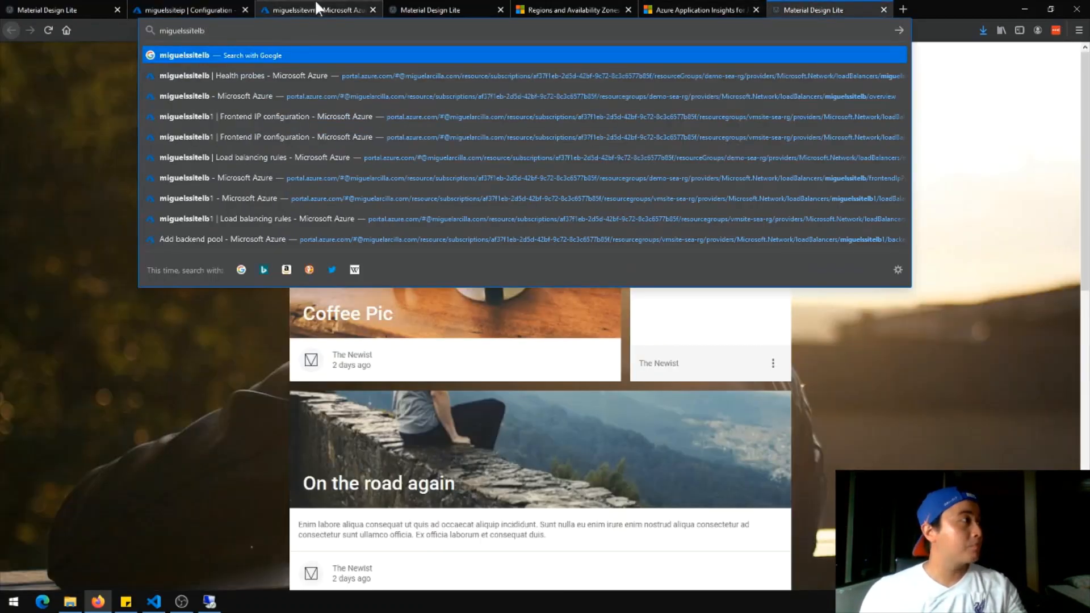
click(196, 4)
click(291, 5)
click(239, 4)
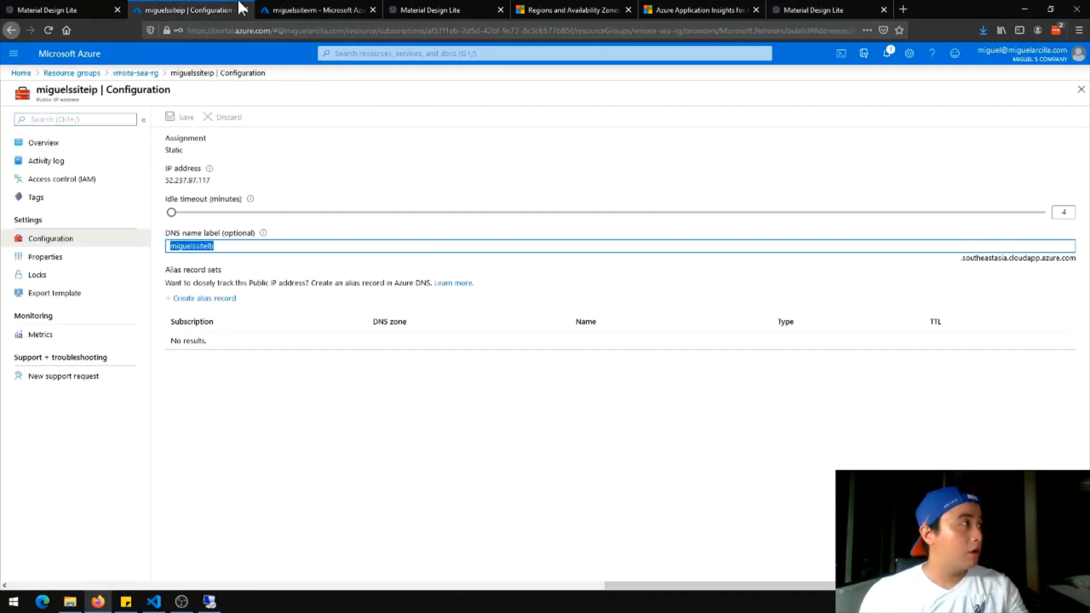
Append the southeastasia.cloudapp.azure.com suffix and load the site at its new name
mouse_move(960, 259)
mouse_down()
mouse_move(1079, 261)
mouse_move(960, 259)
mouse_up()
key(ctrl+c)
click(1080, 260)
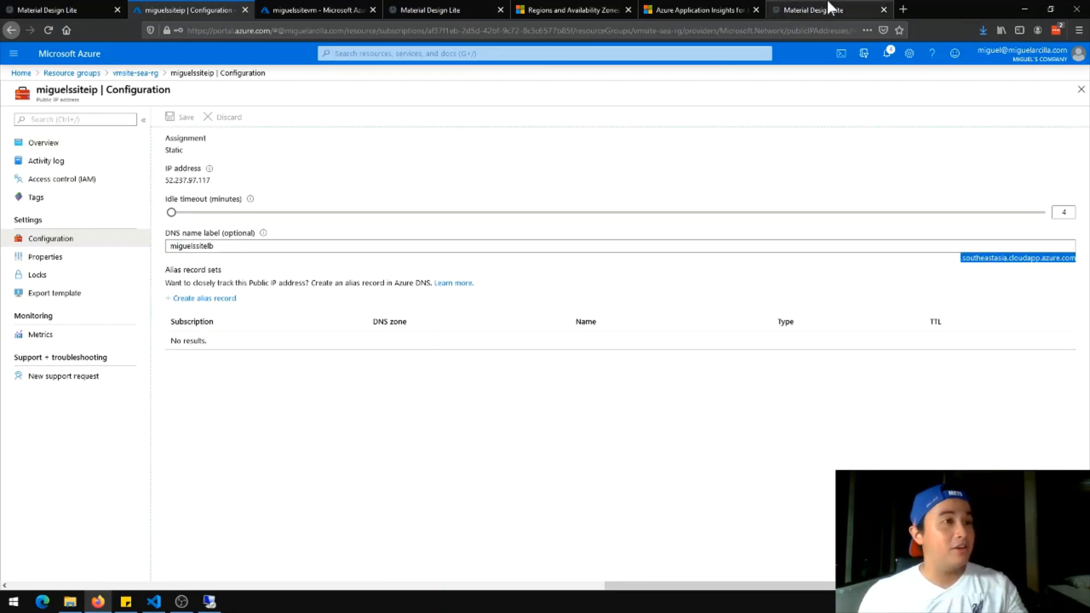
click(785, 9)
key(ctrl+v)
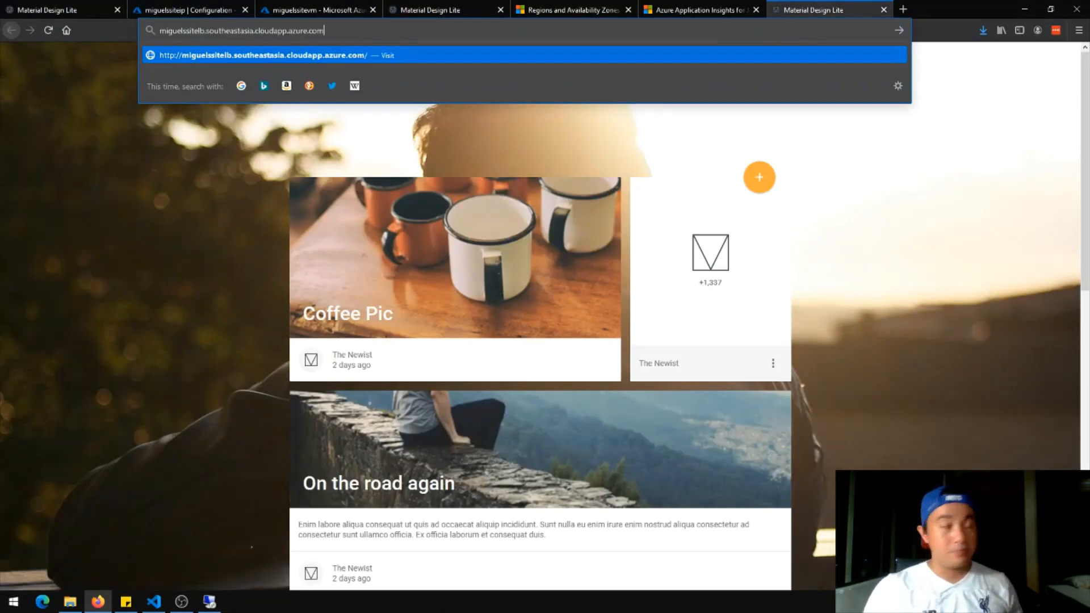
key(Return)
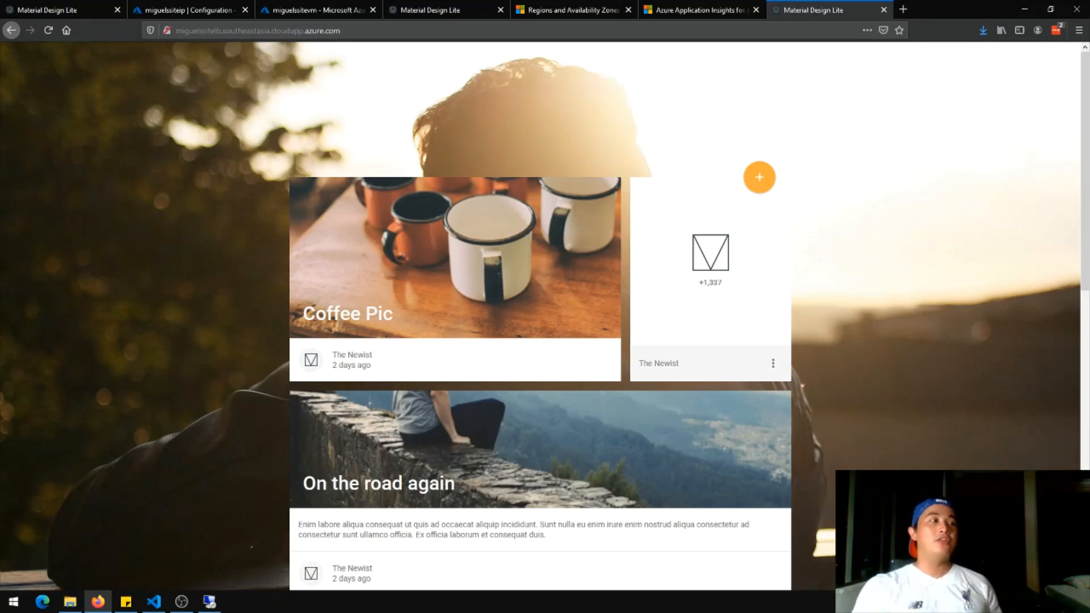
click(170, 10)
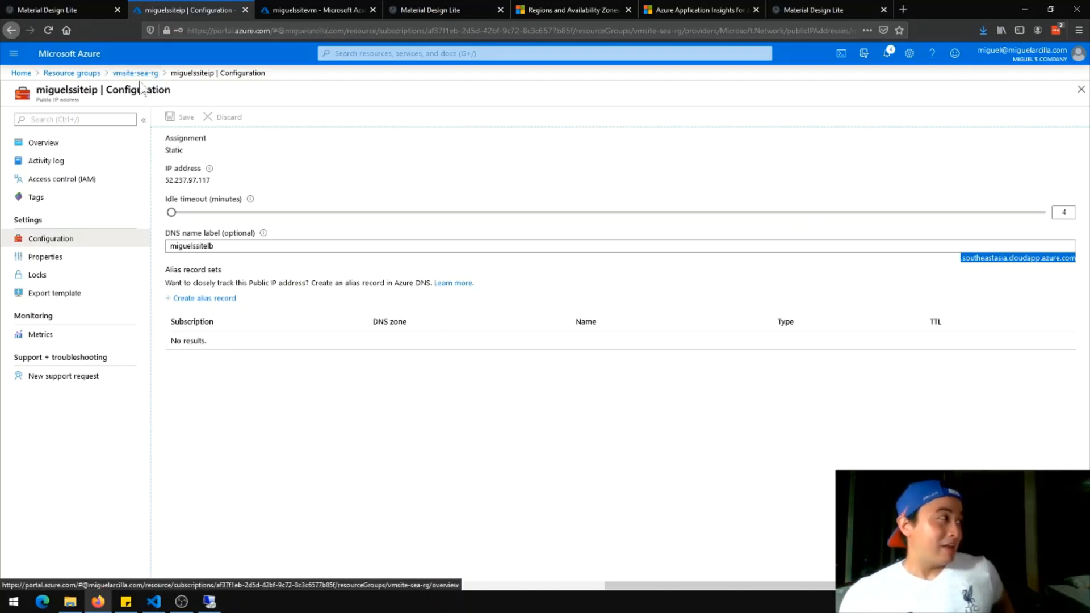
Open the demo-sea-rg resource group and browse its 18 Southeast Asia resources
click(95, 74)
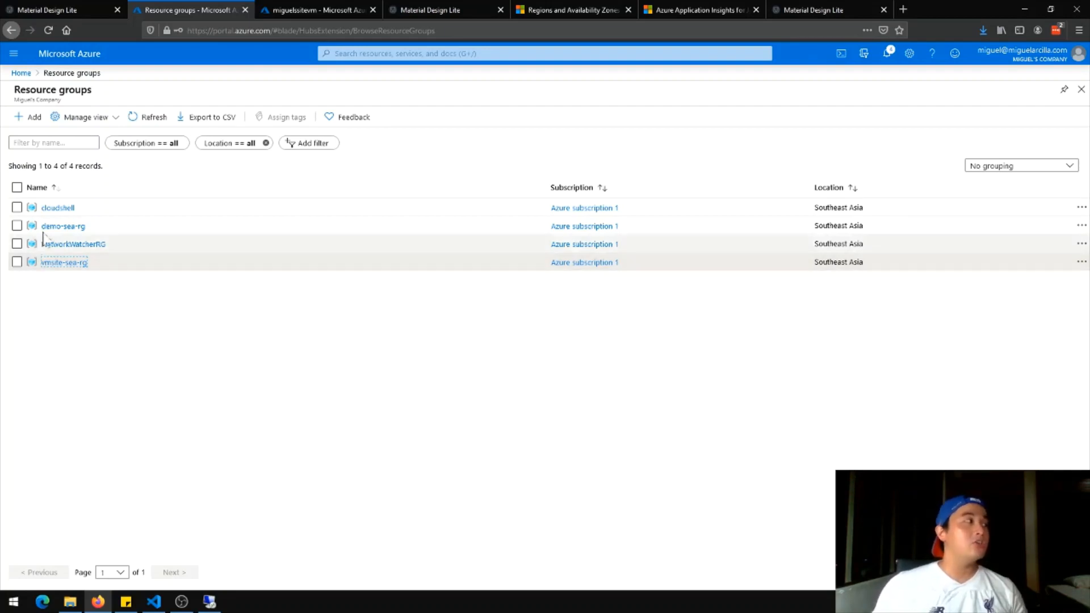
click(64, 227)
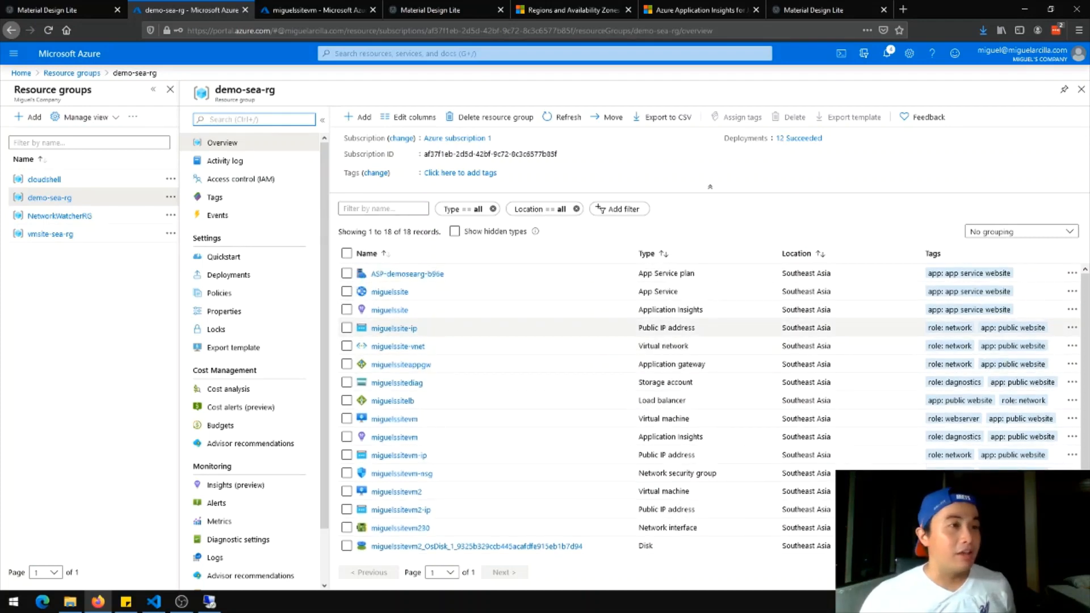
scroll(835, 389, down, 2)
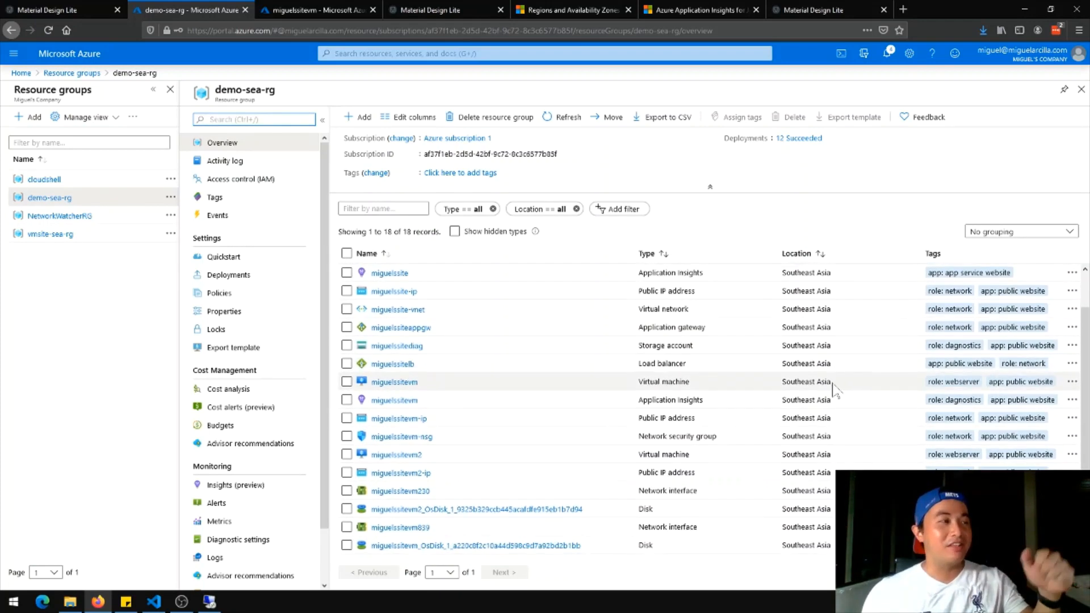
scroll(833, 389, up, 2)
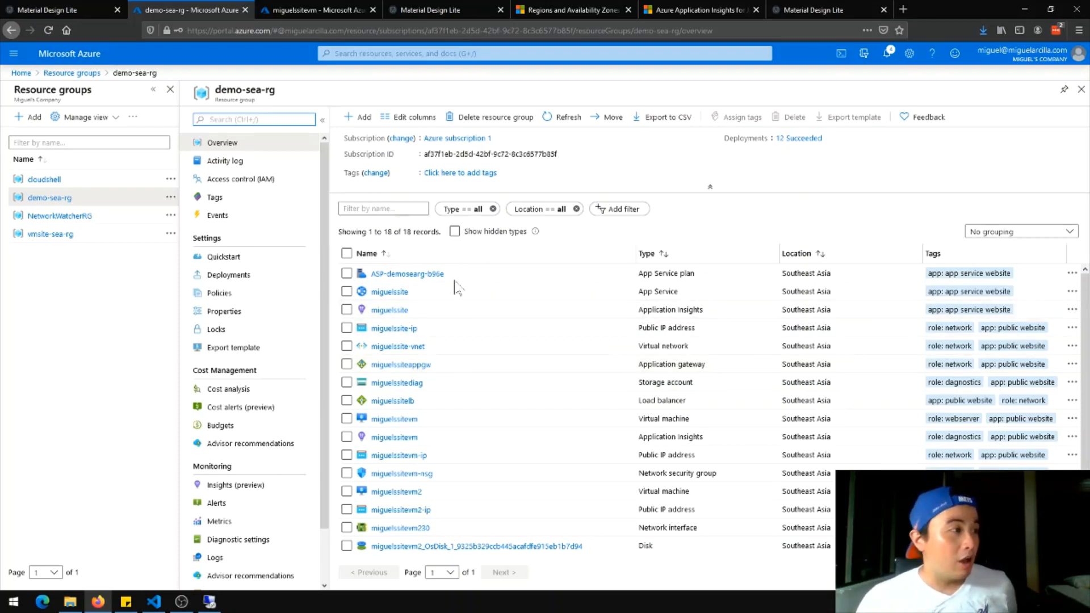
scroll(487, 367, down, 2)
scroll(511, 366, up, 2)
scroll(500, 420, down, 2)
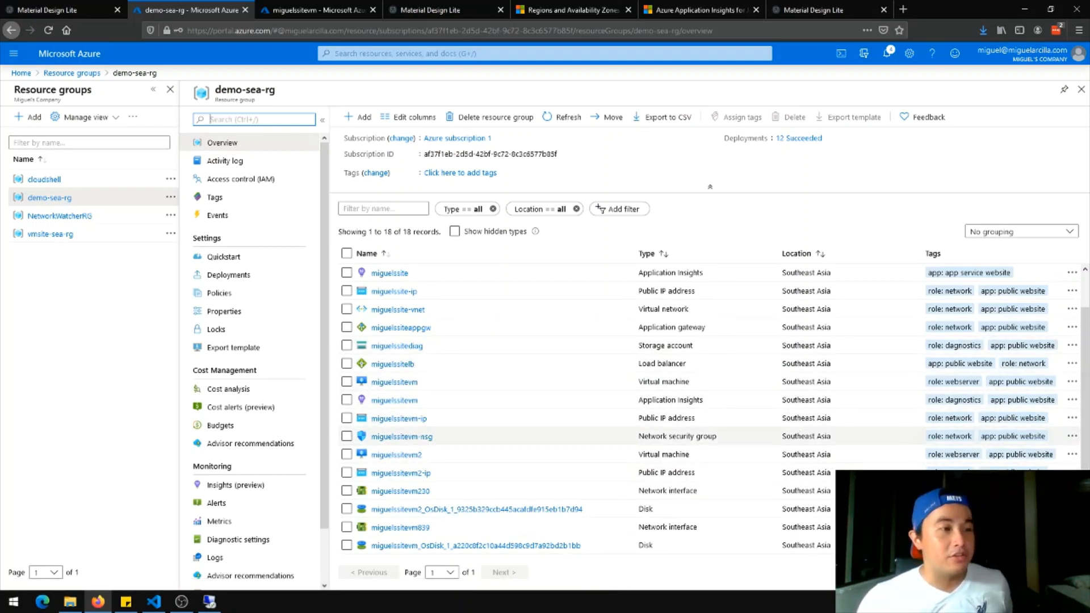
scroll(840, 446, up, 1)
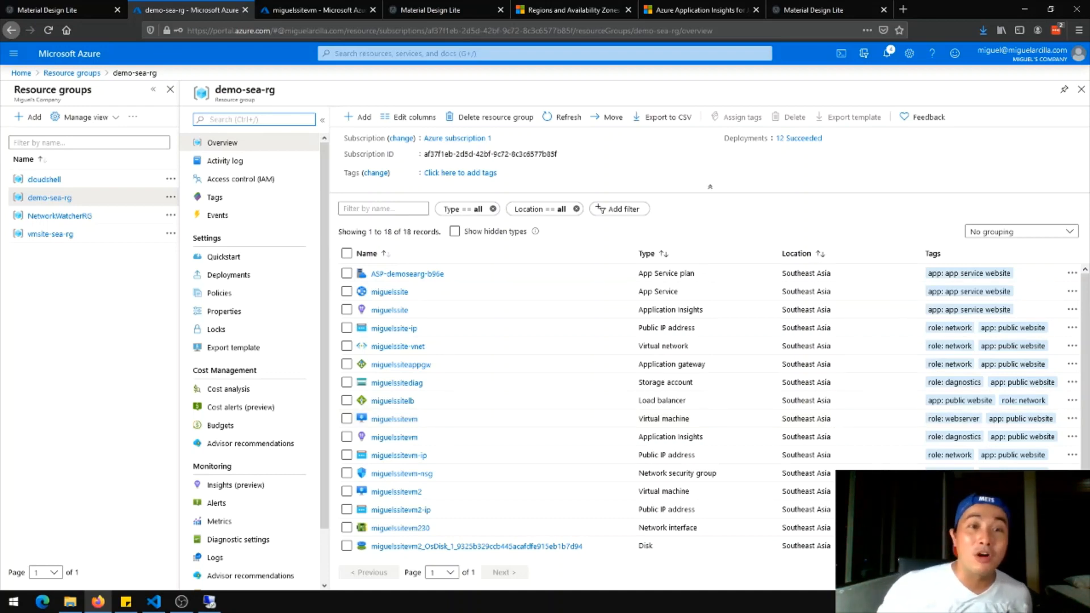
Open the Add filter field dropdown on the demo-sea-rg resource list
key(alt+Tab)
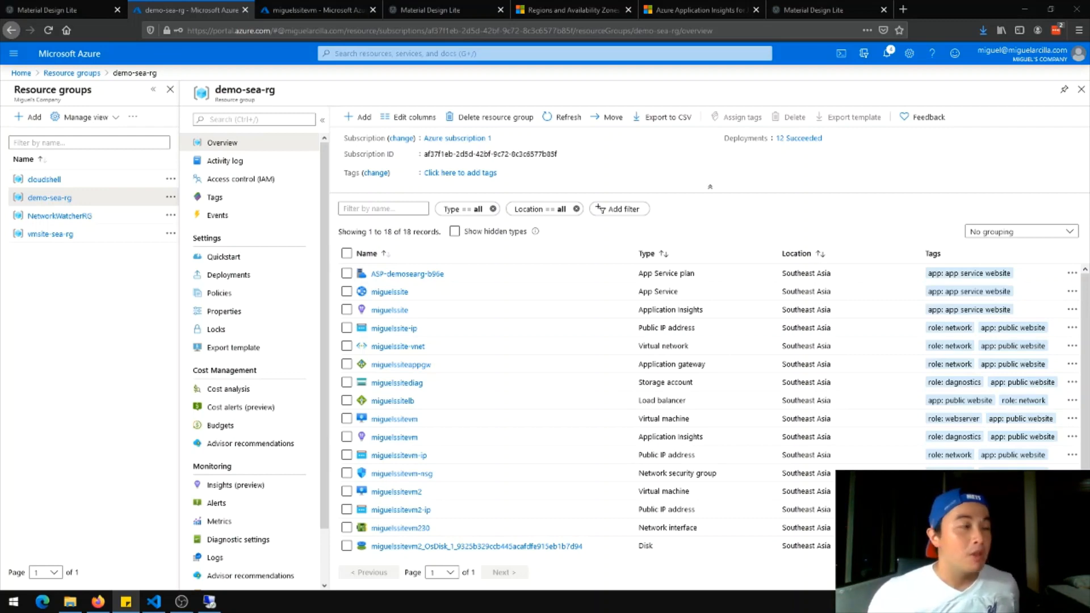
scroll(874, 363, down, 1)
scroll(887, 362, up, 1)
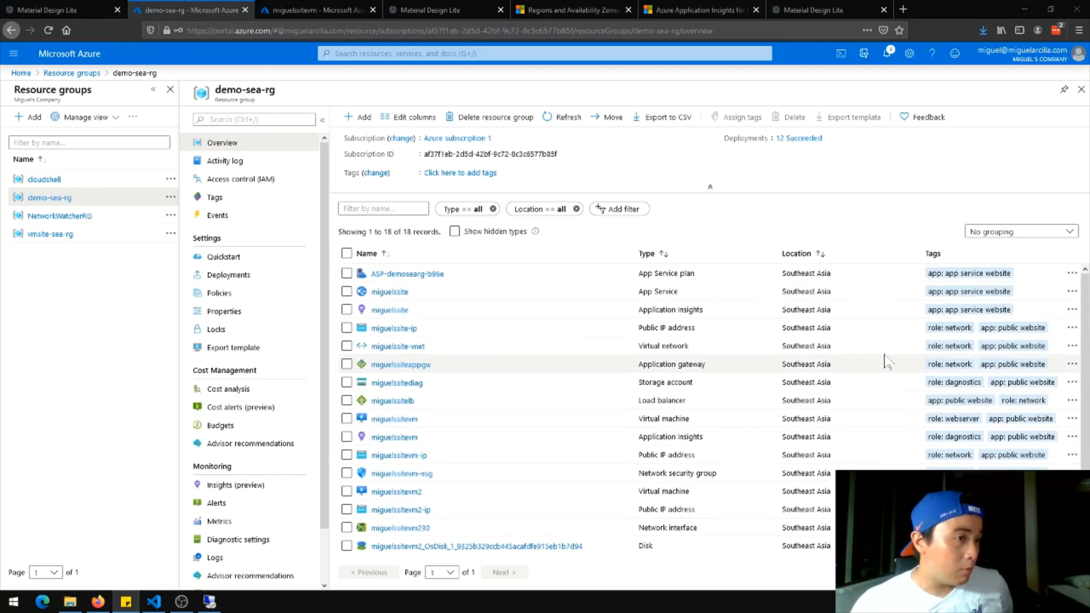
scroll(887, 362, down, 1)
scroll(886, 341, up, 1)
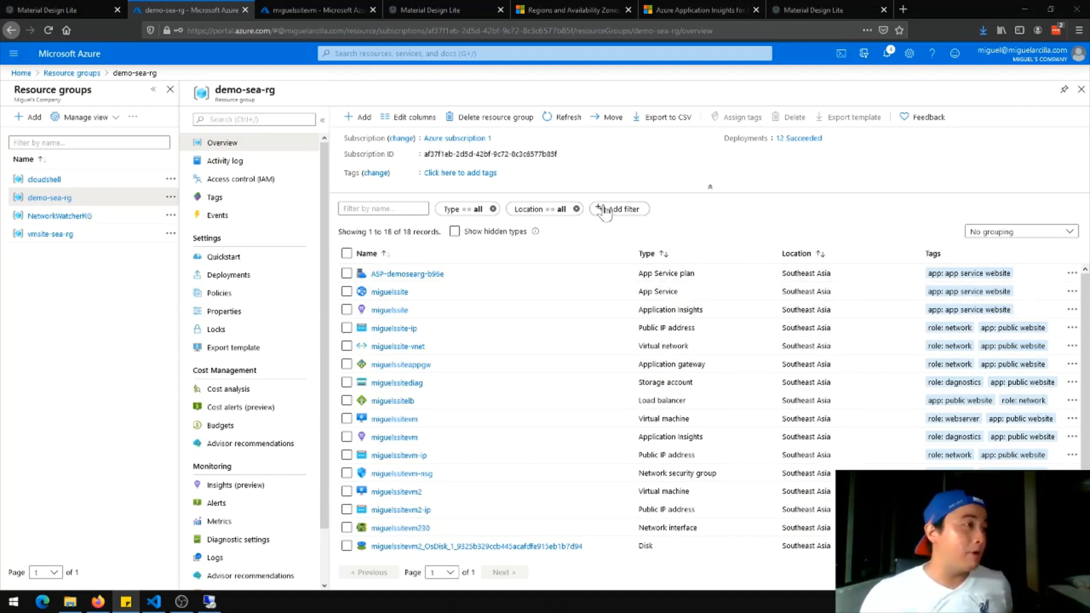
click(624, 209)
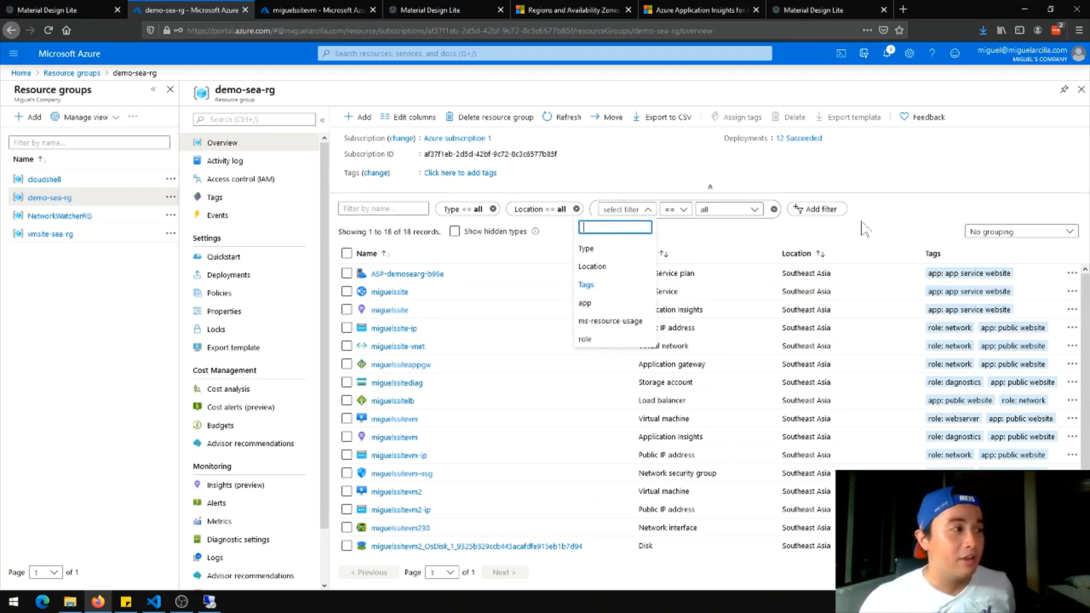
Filter on tag app with only 'public website' checked, then sort the 15 resources by Type
click(613, 306)
click(730, 210)
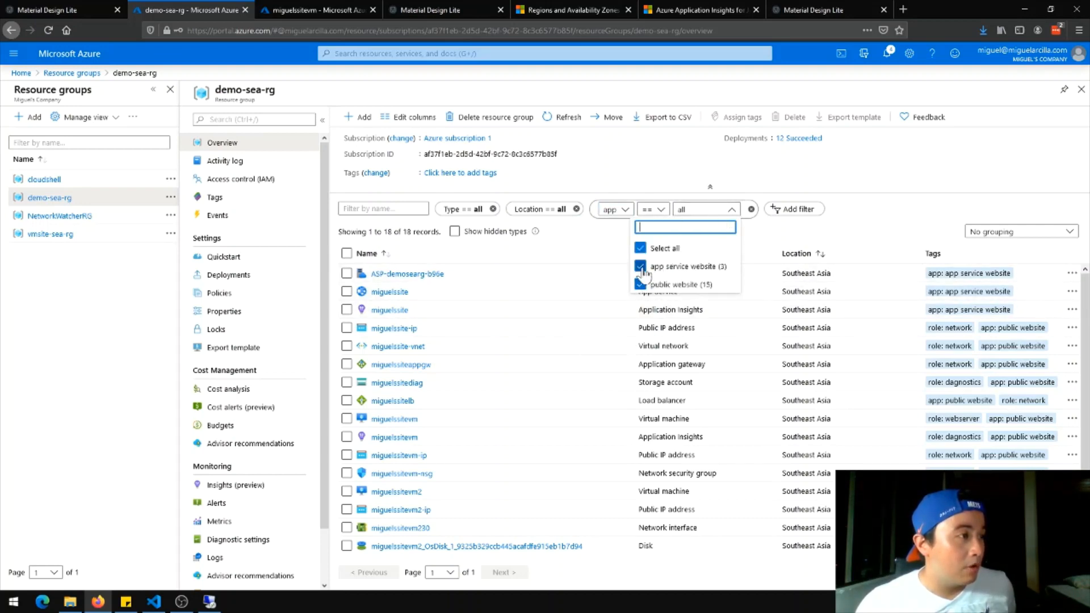
click(640, 267)
click(895, 216)
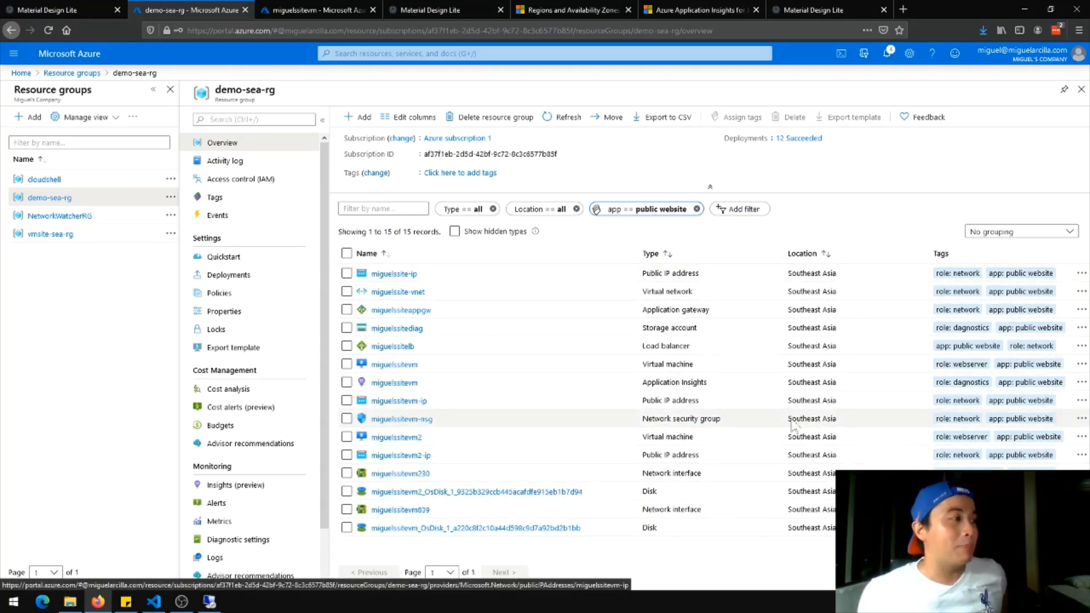
click(704, 261)
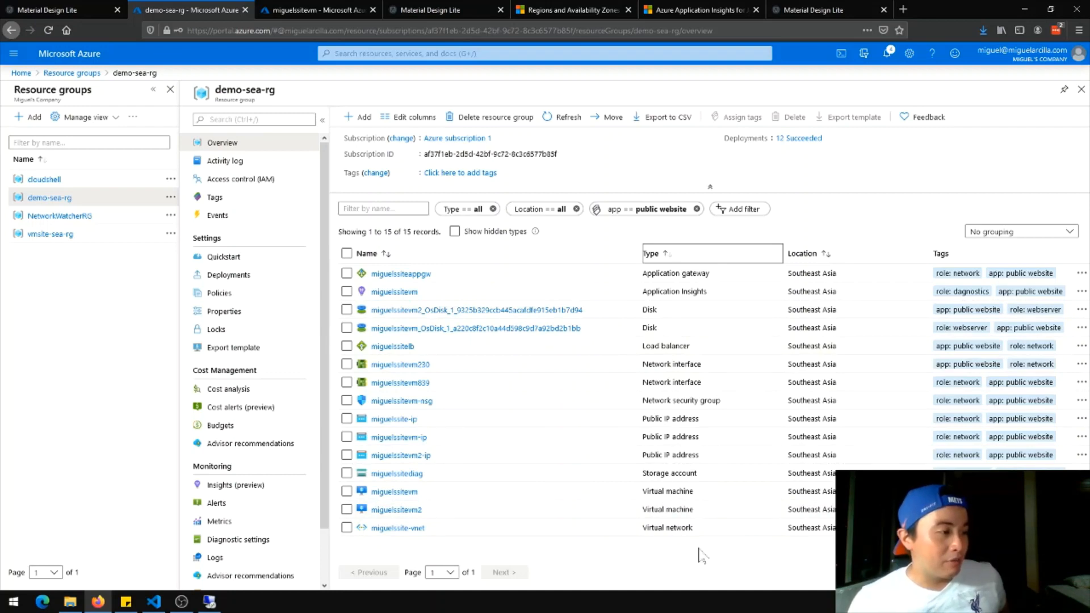
Sort the public-website resources by Type descending, then view the cards website tab
click(702, 261)
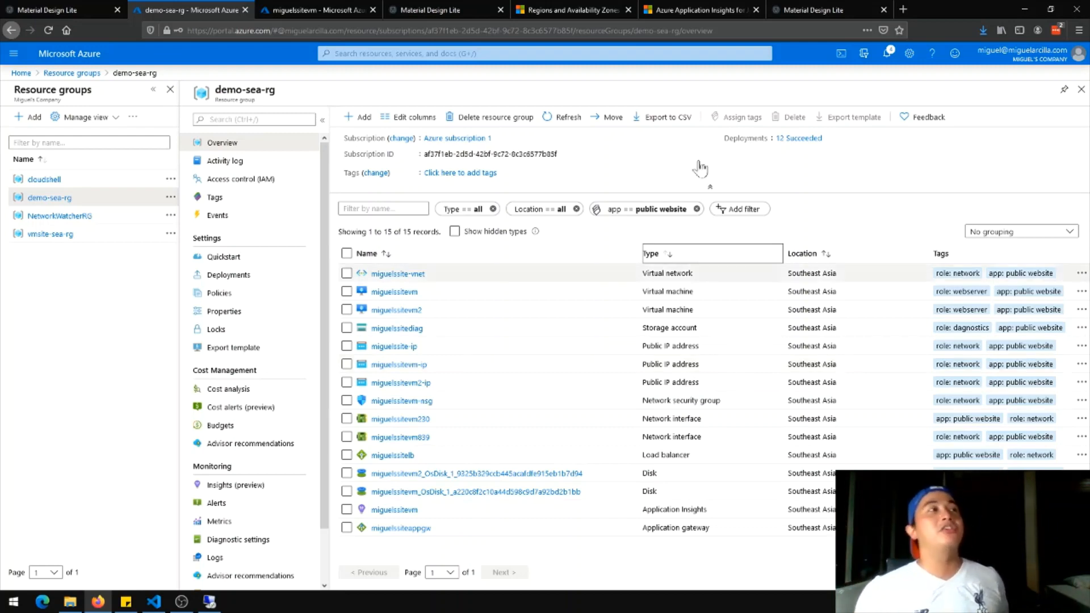
click(795, 6)
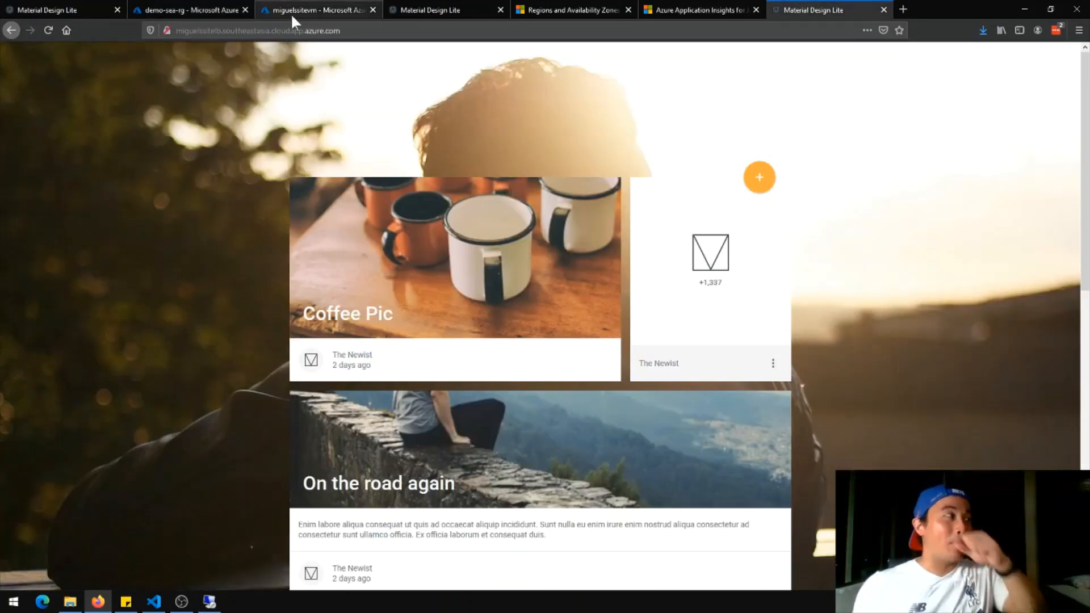
Switch back to the demo-sea-rg resource list tab in the Azure portal
click(223, 5)
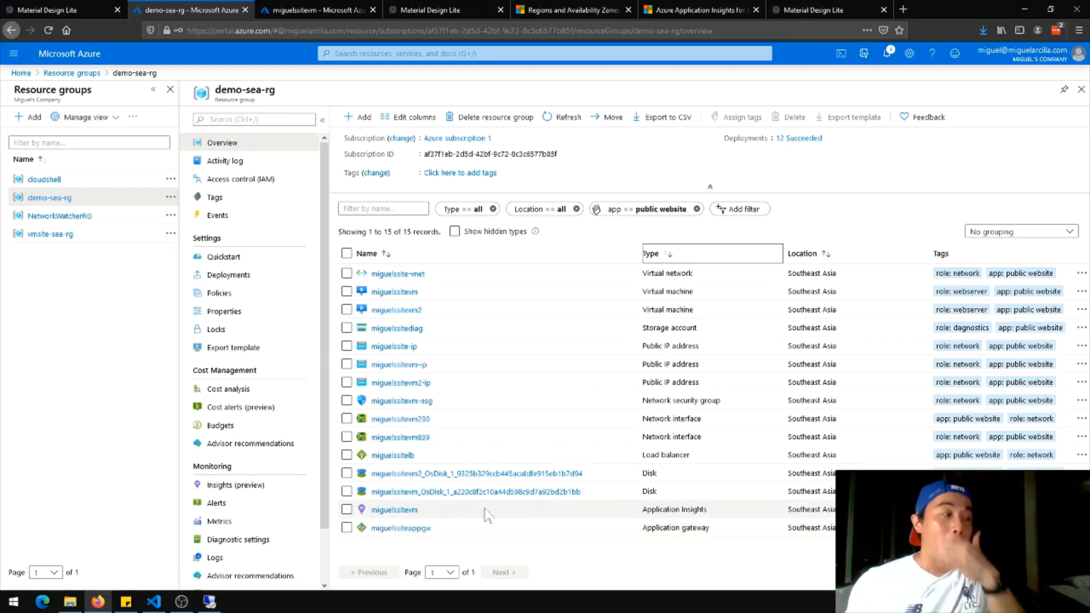
Inspect the miguelssiteappgw backend pool and its 192.168.0.6 target without changes
click(422, 529)
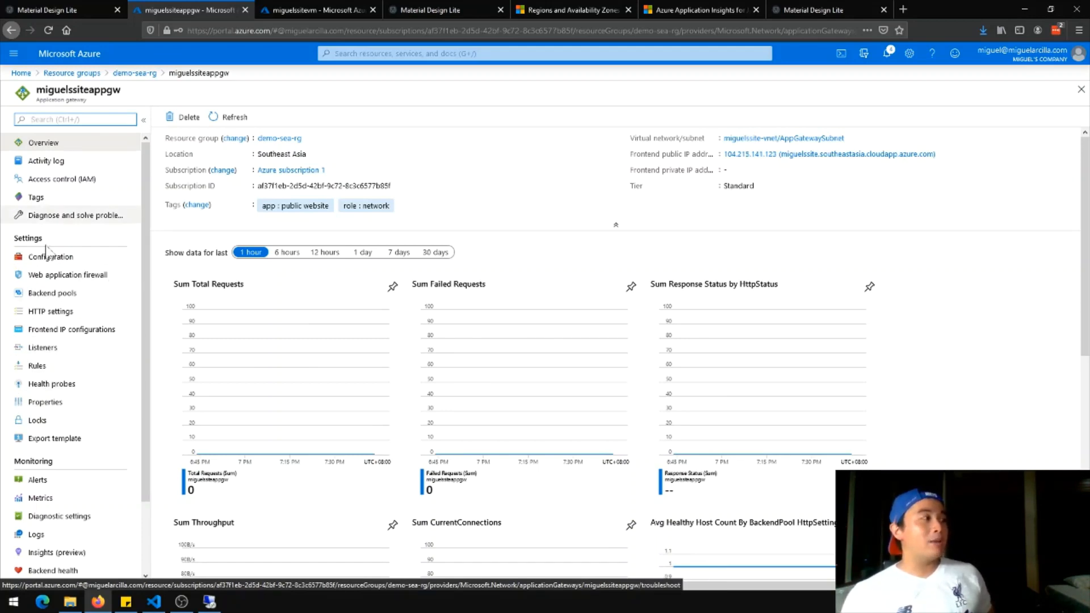
click(67, 293)
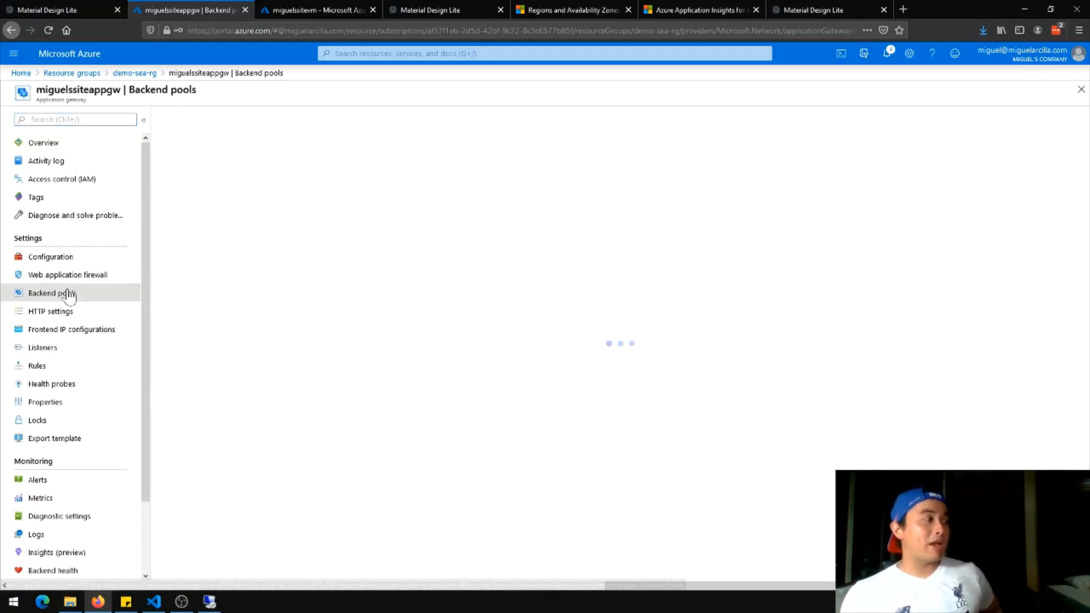
click(469, 178)
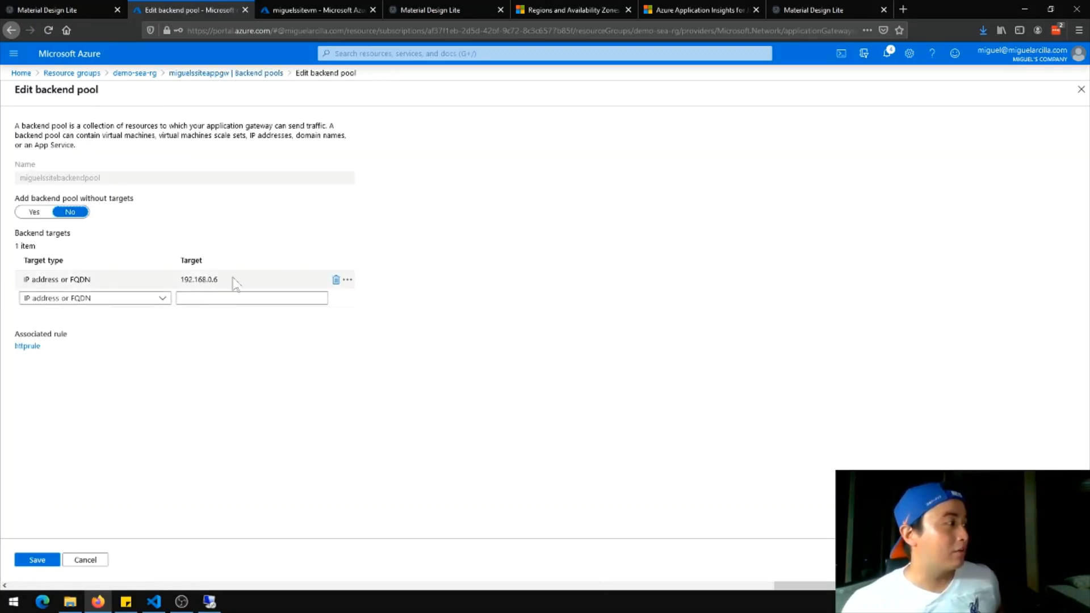
click(199, 280)
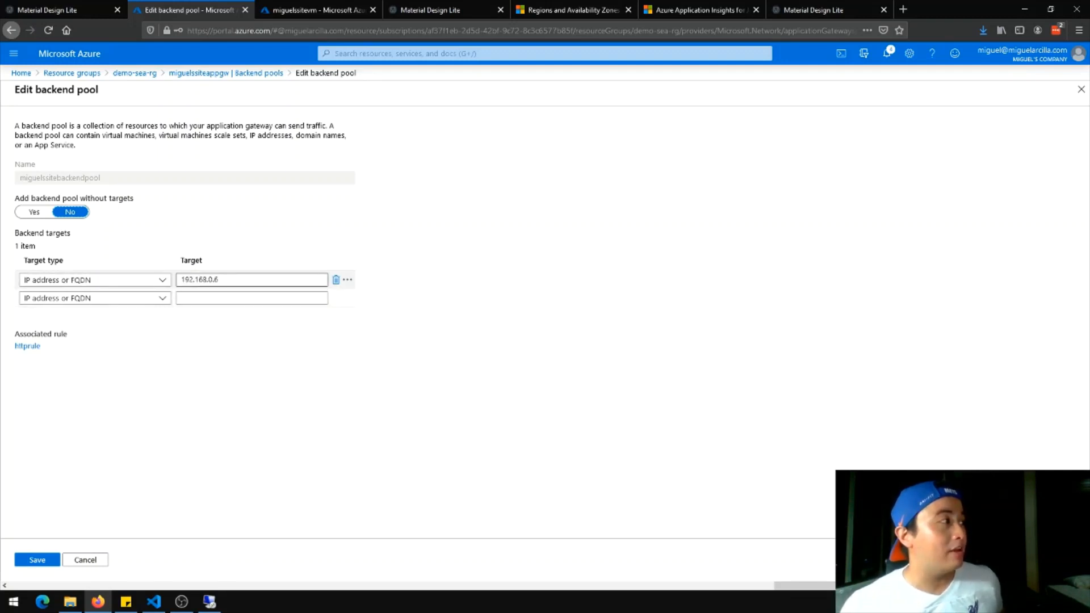
click(233, 74)
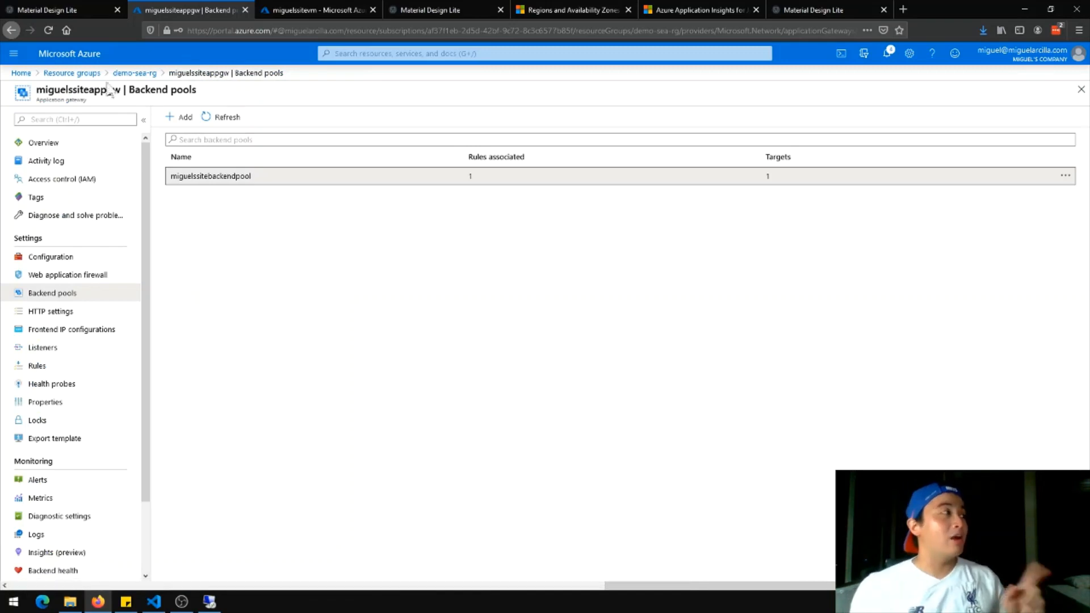
Check the miguelssitelb load balancer, then open the miguelssitevm2 virtual machine
click(135, 73)
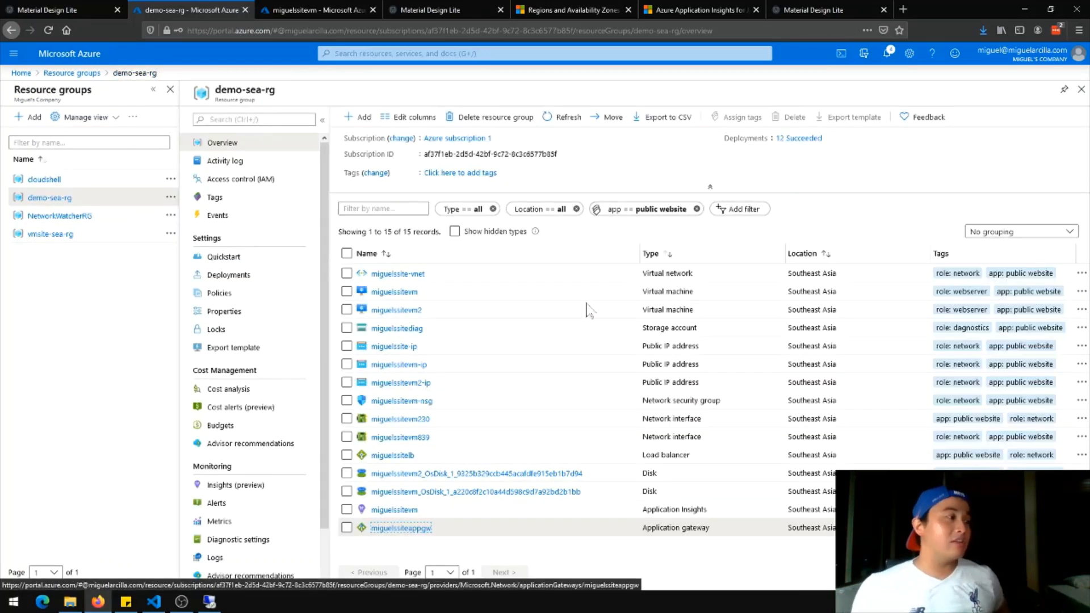
click(393, 455)
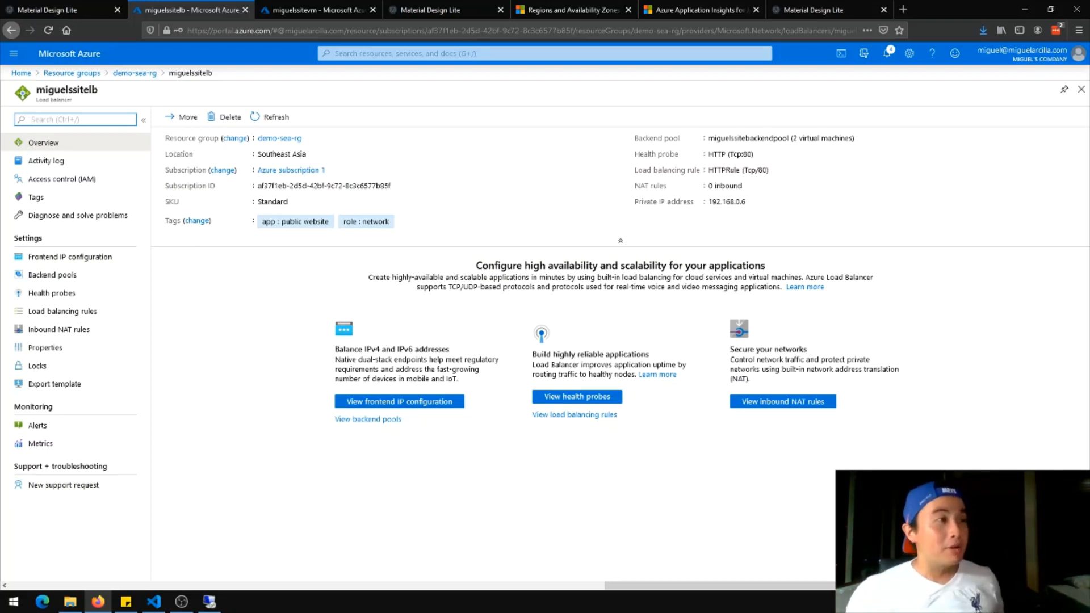
click(135, 73)
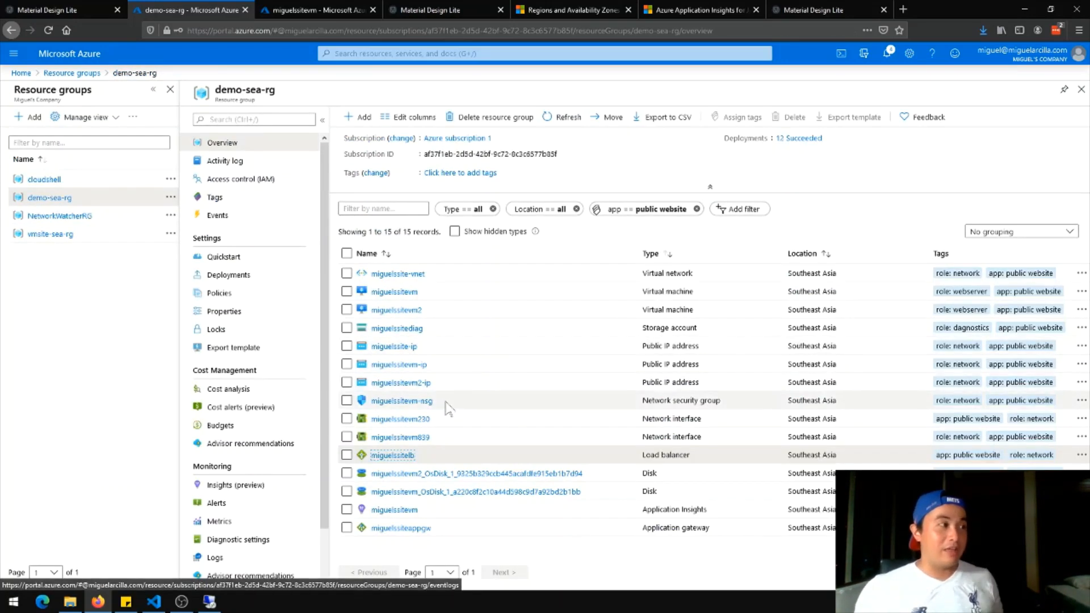
click(414, 310)
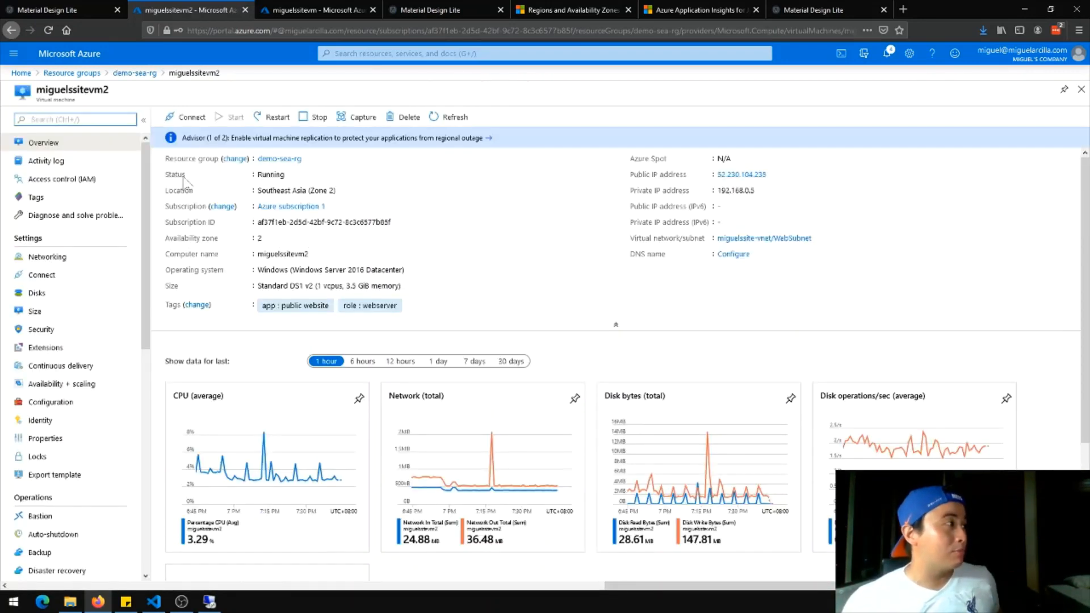
Copy public IP 52.230.104.235, close the old session, and launch Remote Desktop Connection
drag(768, 175, 716, 175)
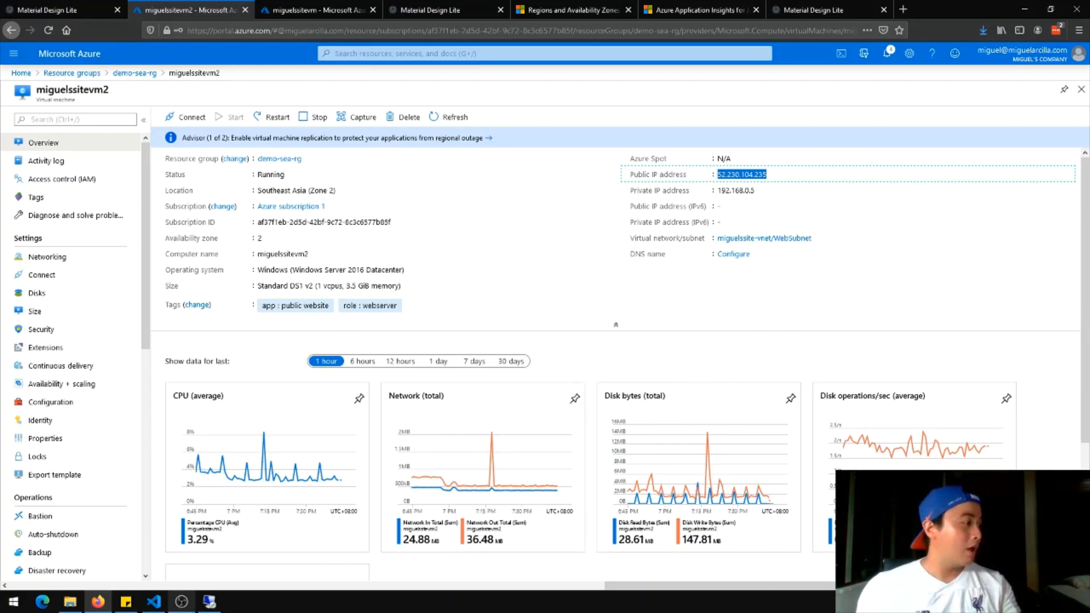
click(209, 602)
click(685, 7)
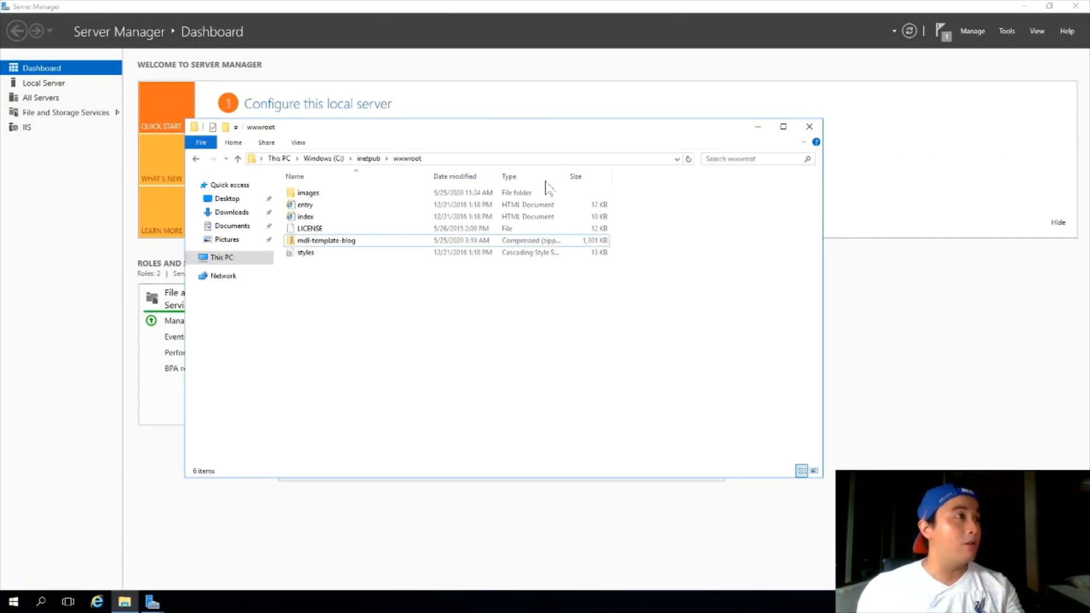
click(13, 602)
text(rdp)
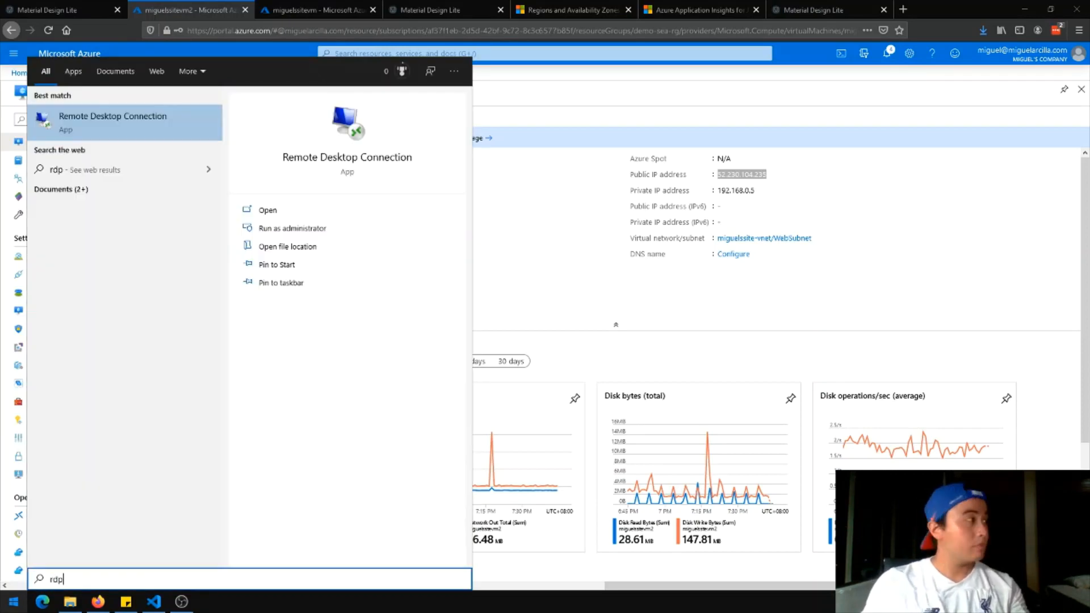
key(Return)
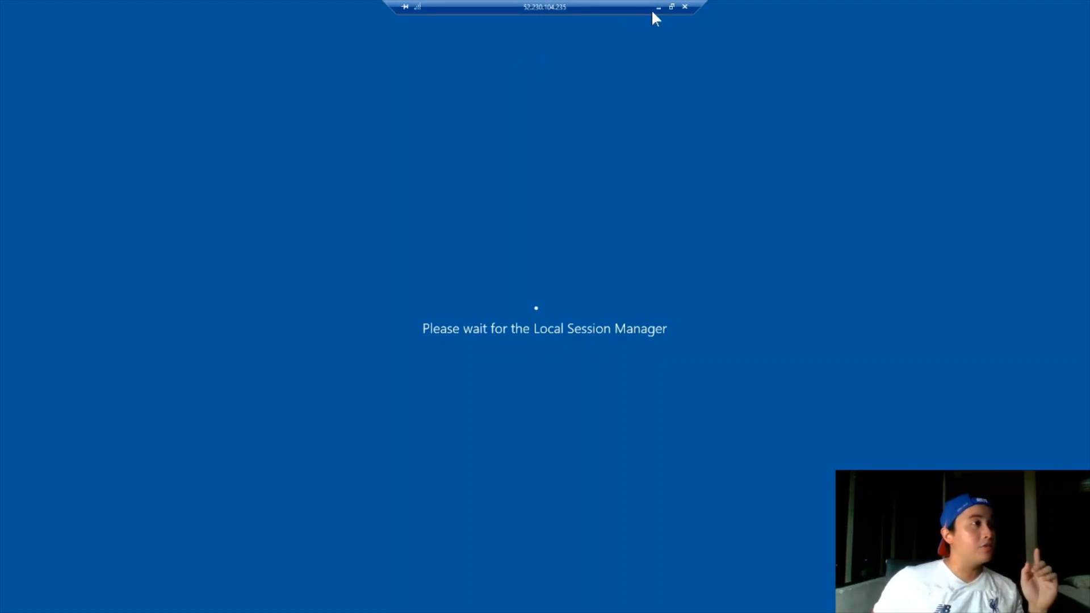
Compare the site via App Service, application gateway and load balancer tabs, then return to the remote session
click(659, 3)
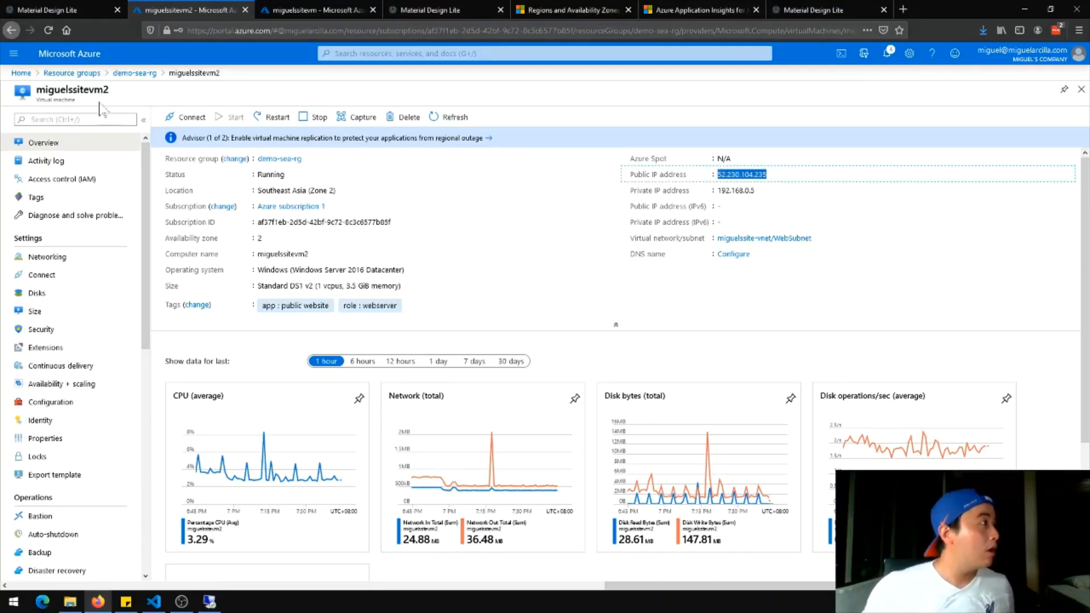
click(135, 74)
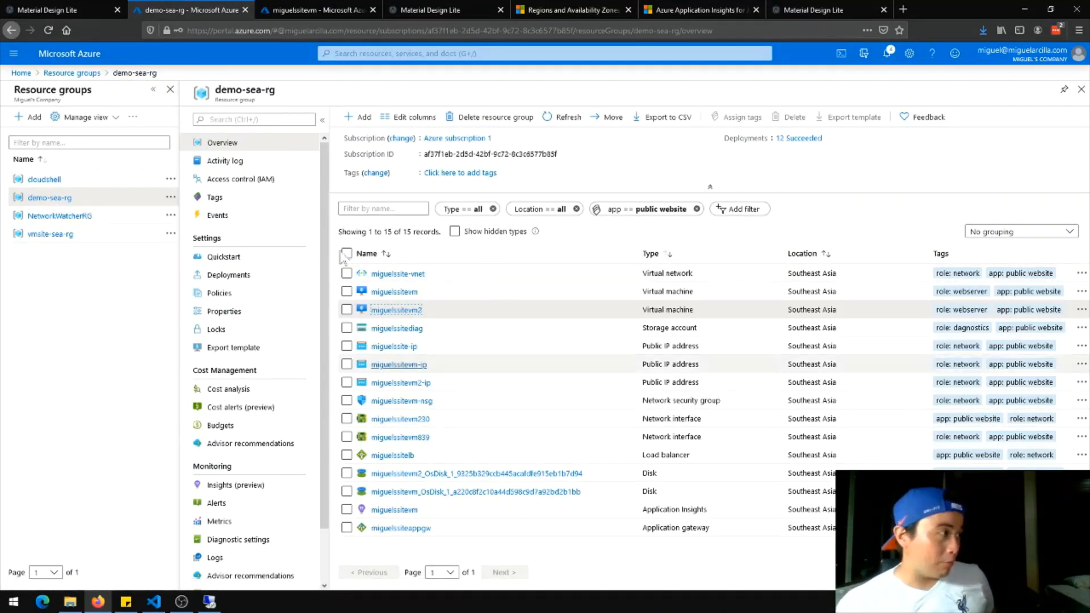
click(48, 9)
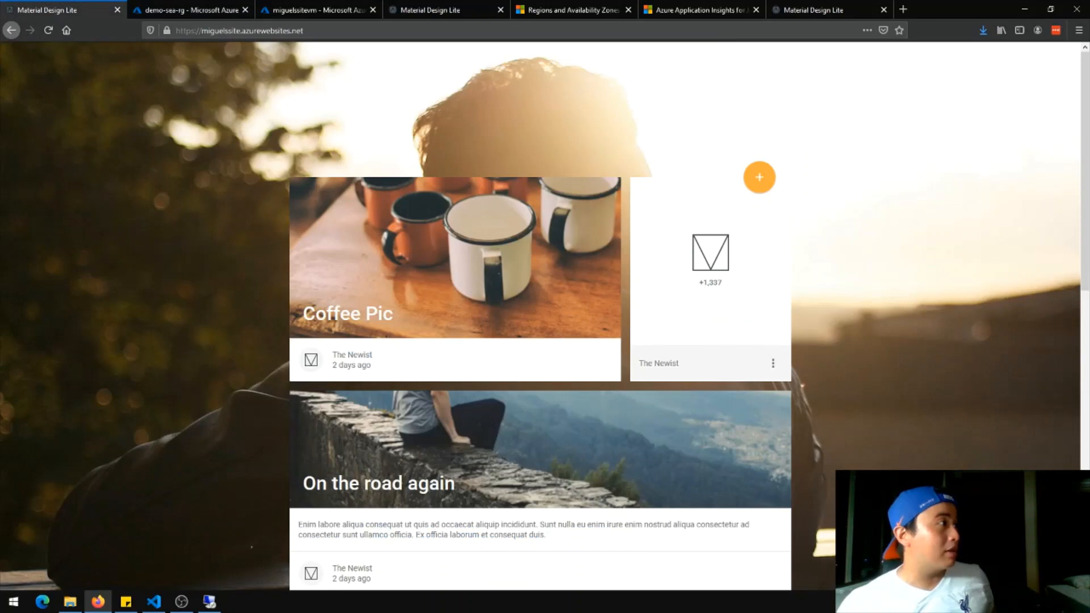
click(398, 10)
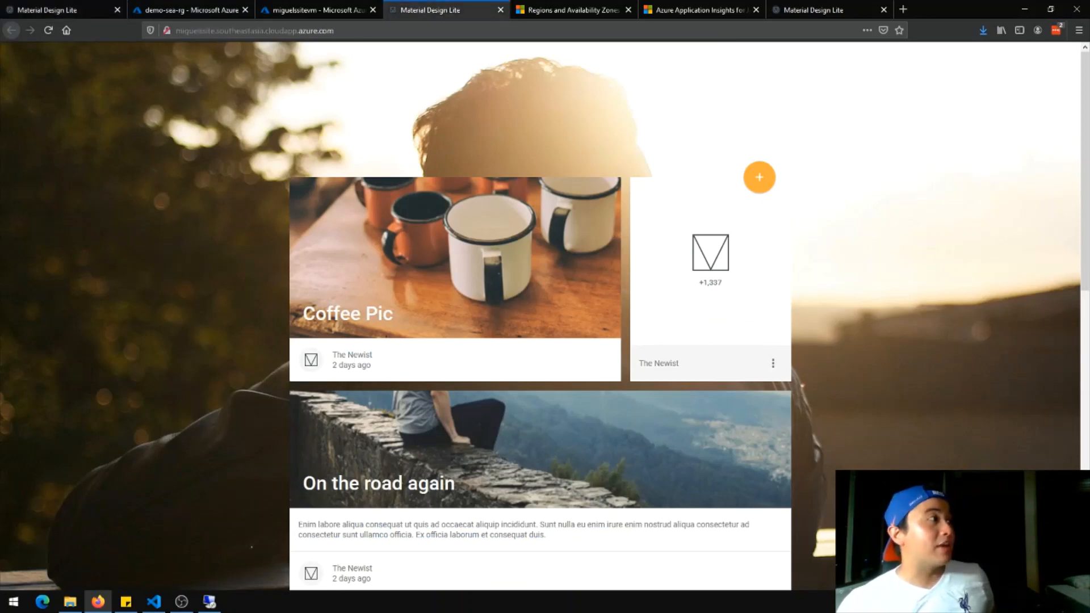
click(811, 10)
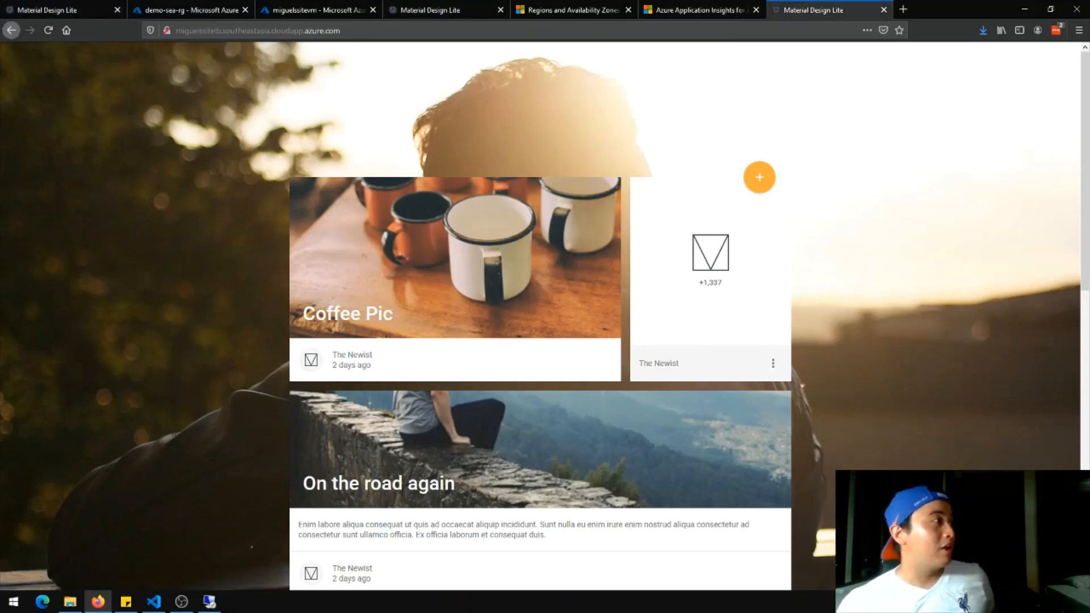
click(449, 10)
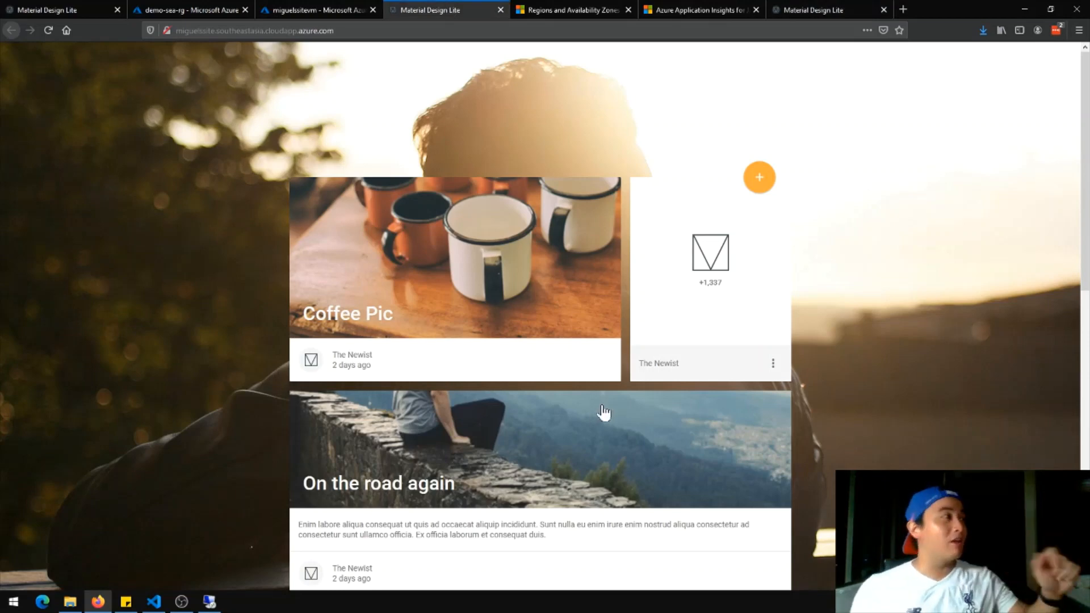
click(210, 609)
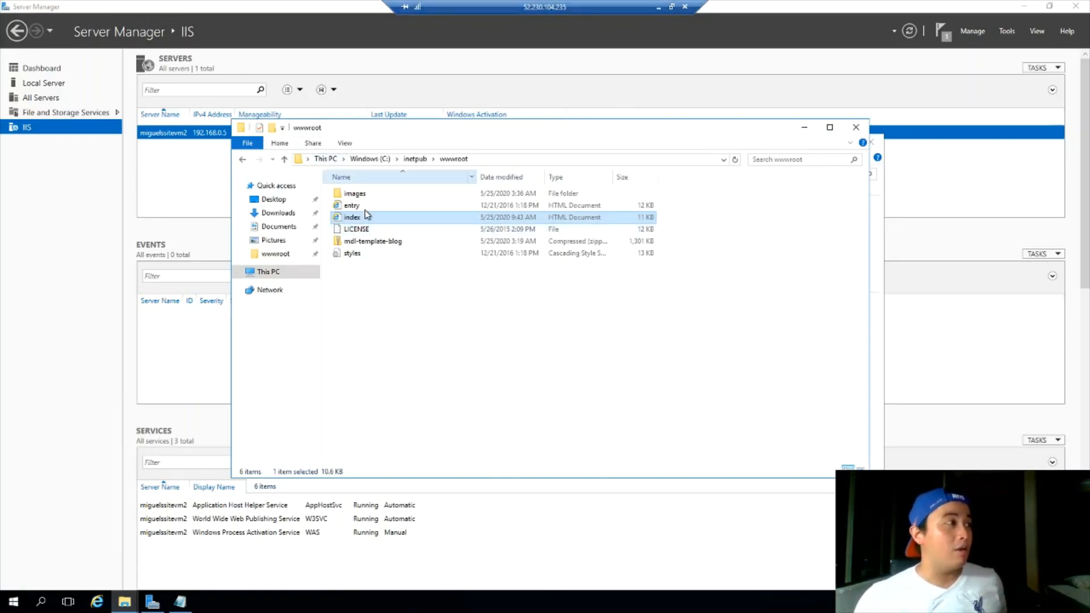
Open the VM's index file from wwwroot in Notepad
right_click(366, 219)
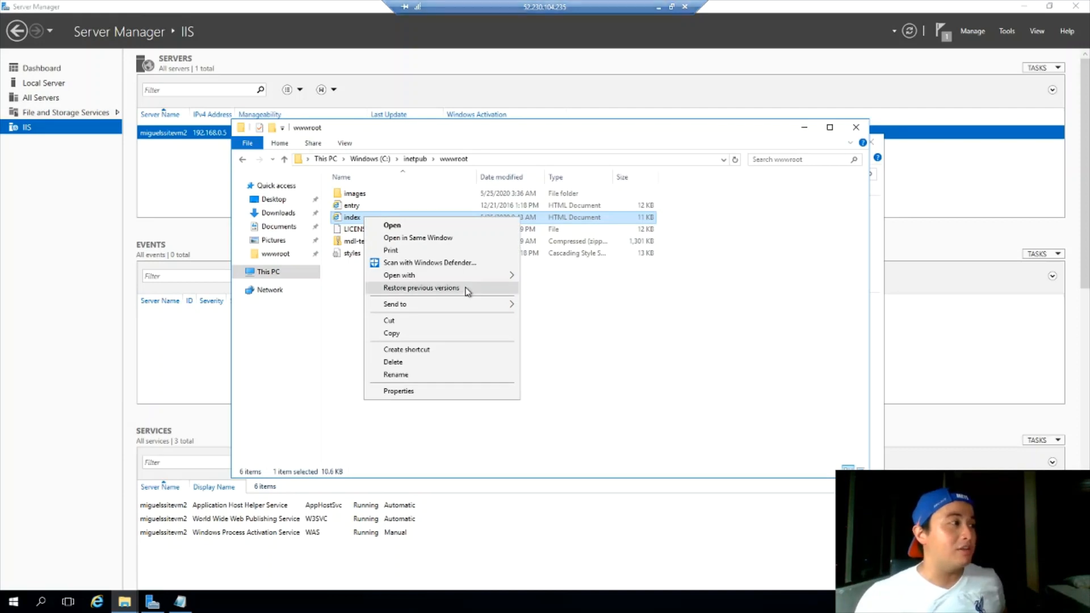
mouse_move(479, 277)
click(562, 289)
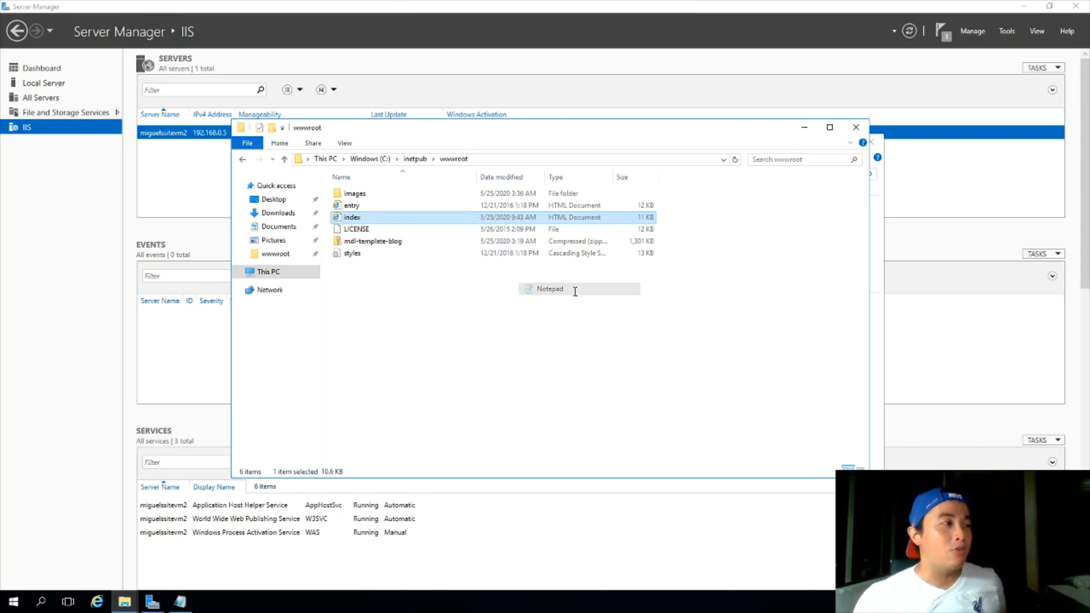
scroll(534, 261, down, 10)
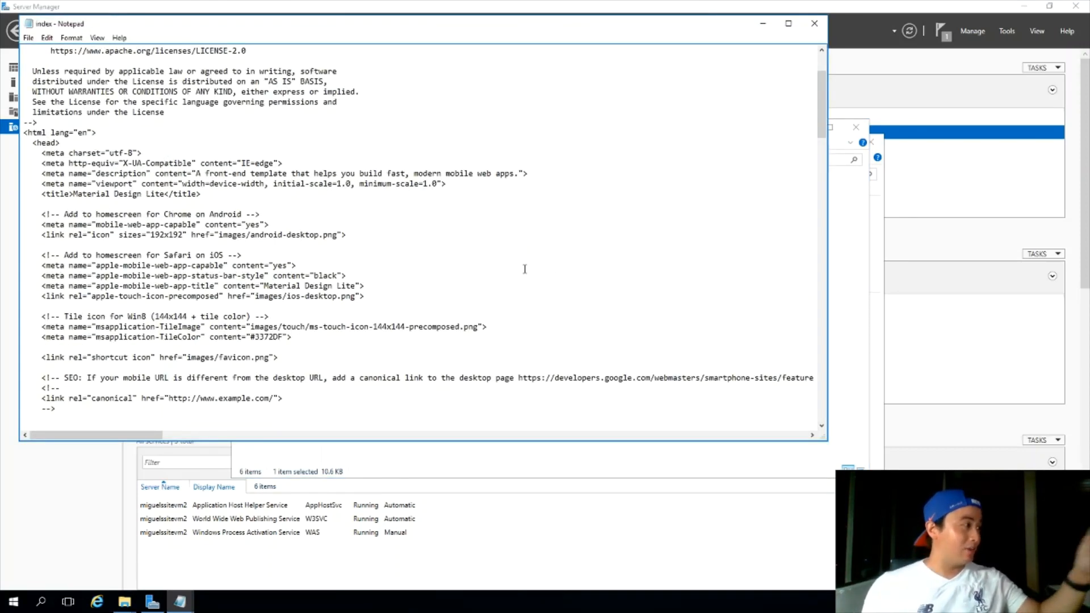
scroll(522, 269, down, 3)
scroll(511, 264, up, 12)
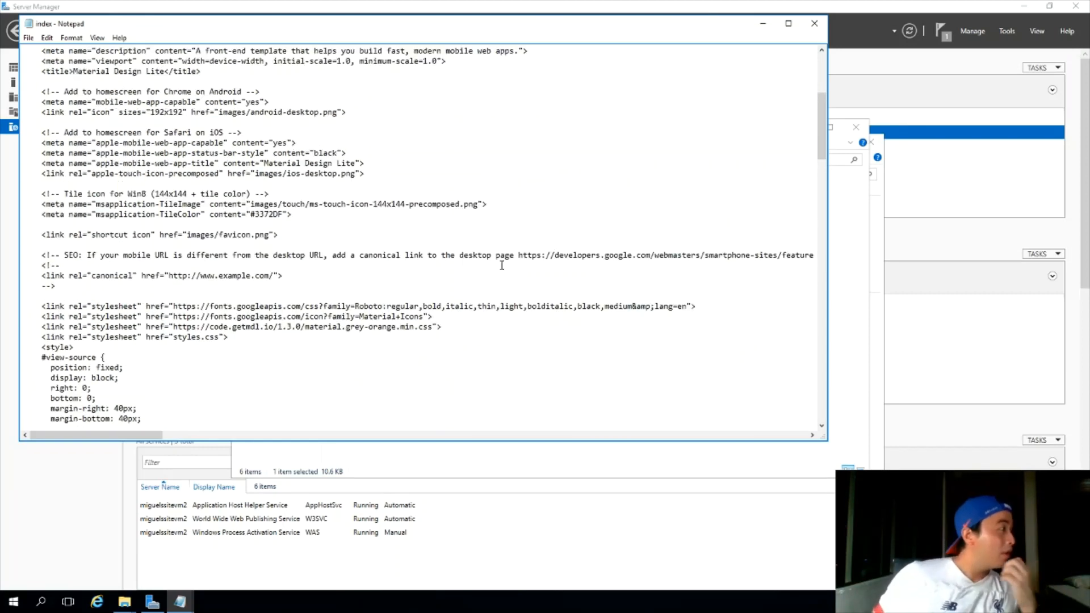
scroll(499, 258, down, 1)
scroll(499, 257, down, 1)
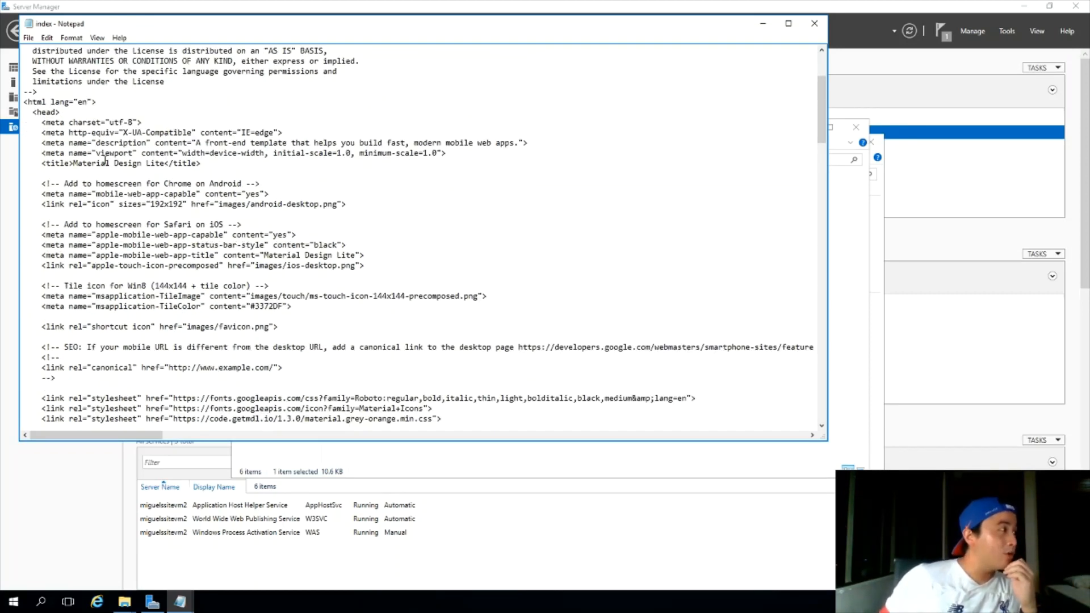
Replace 'Material' in the <title> line with the owner's first name and minimize the remote session
key(ctrl+shift+Left)
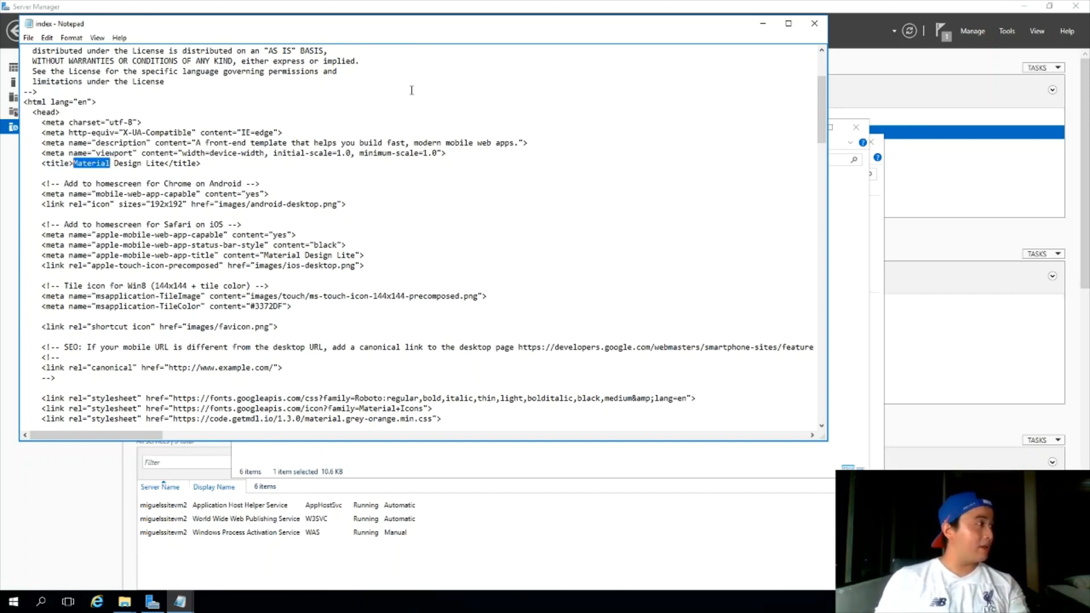
text(Miguel)
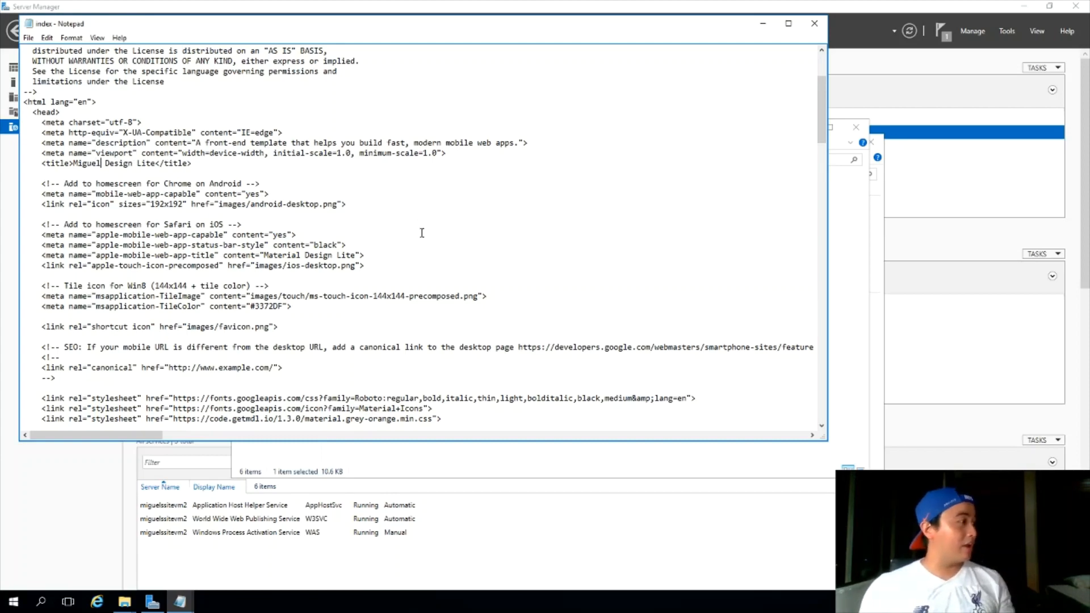
scroll(422, 232, down, 11)
scroll(455, 250, up, 11)
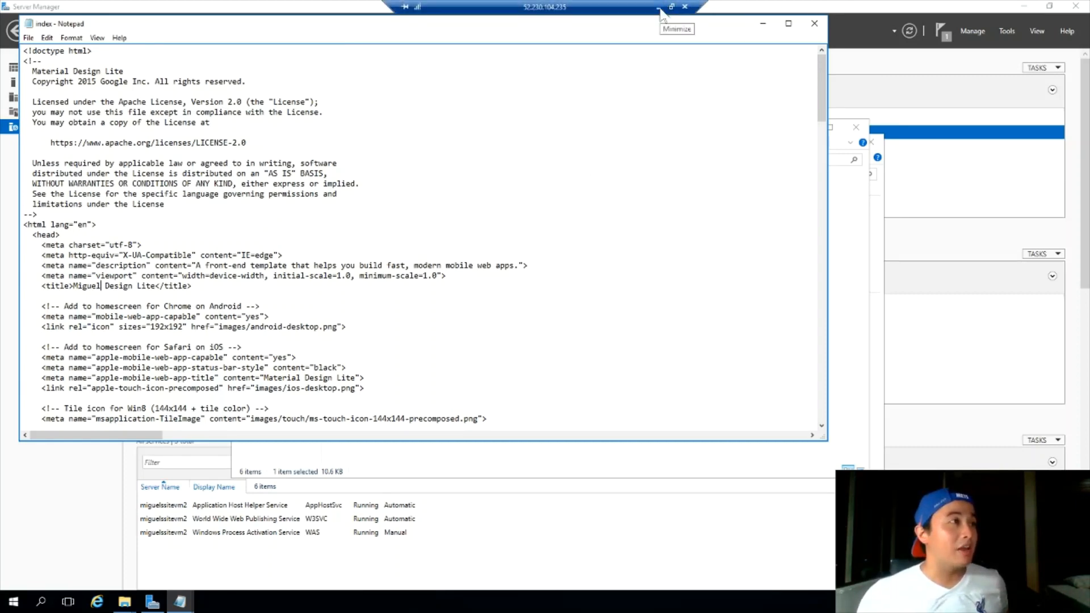
click(670, 8)
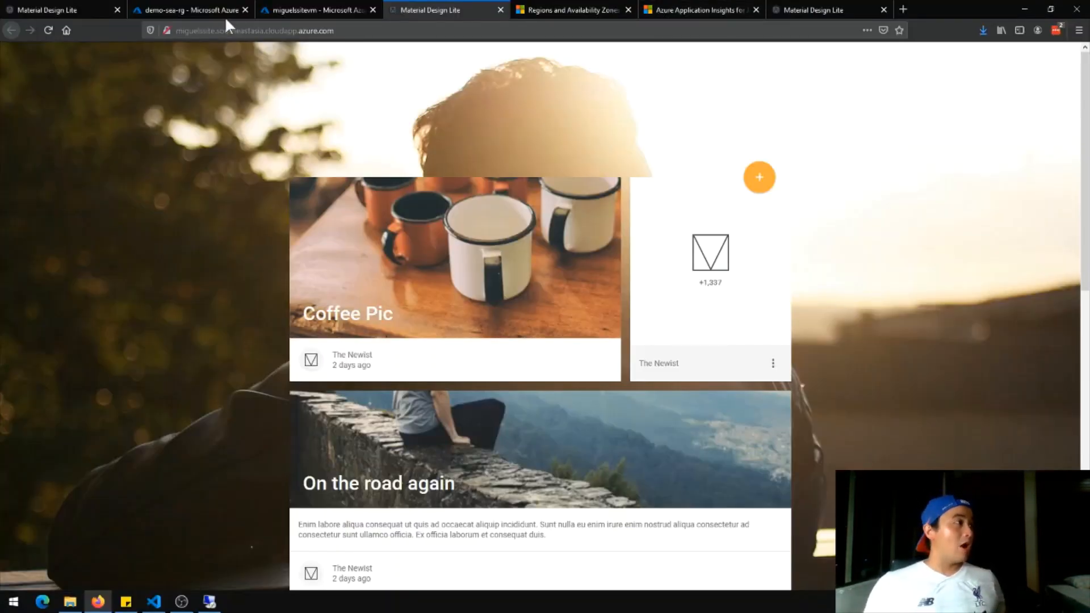
Reload the website twice with F5 until its title shows the owner's name, then return to miguelssitevm's overview
click(288, 2)
click(421, 3)
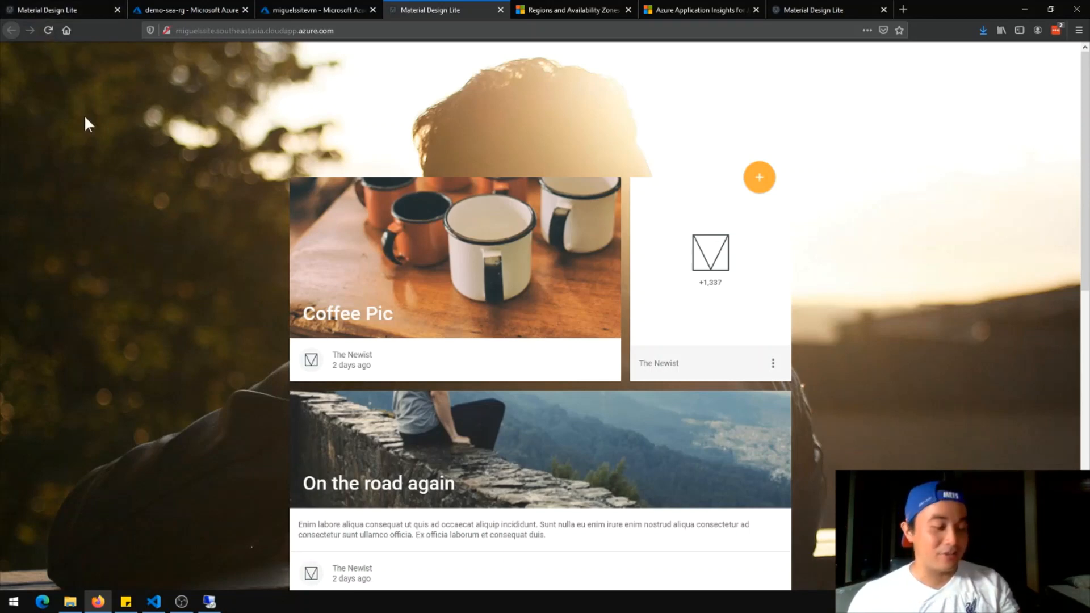
key(F5)
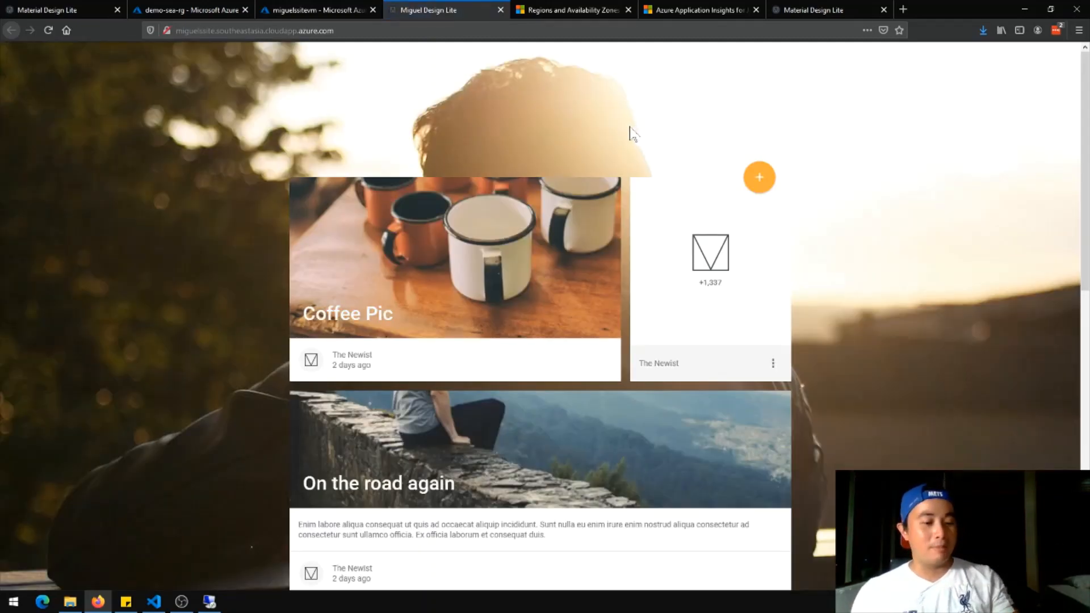
key(F5)
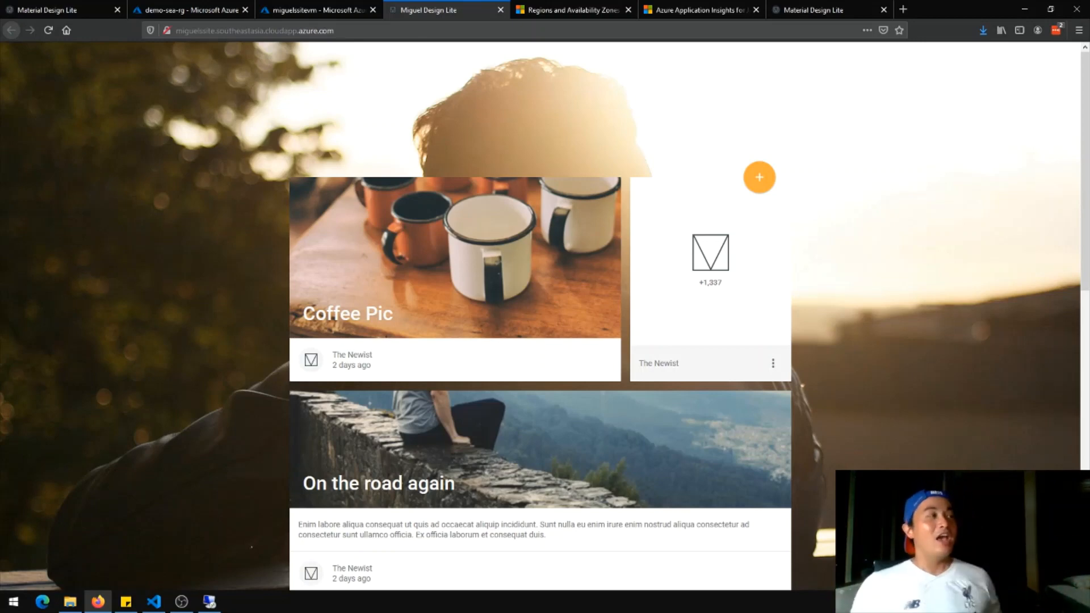
click(329, 13)
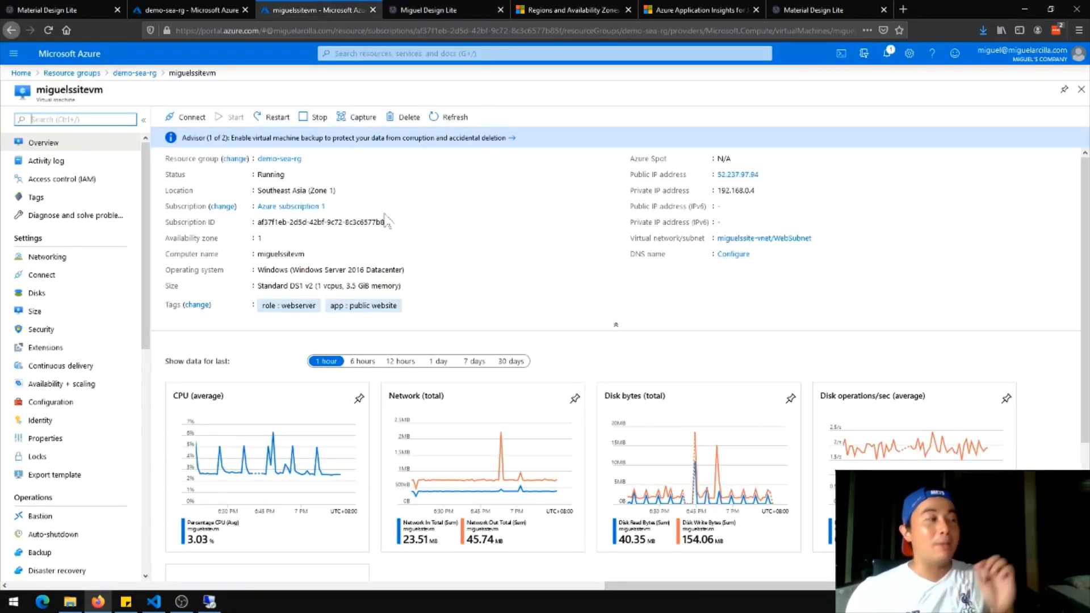
Return to demo-sea-rg and open the miguelssitevm-nsg network security group
click(170, 10)
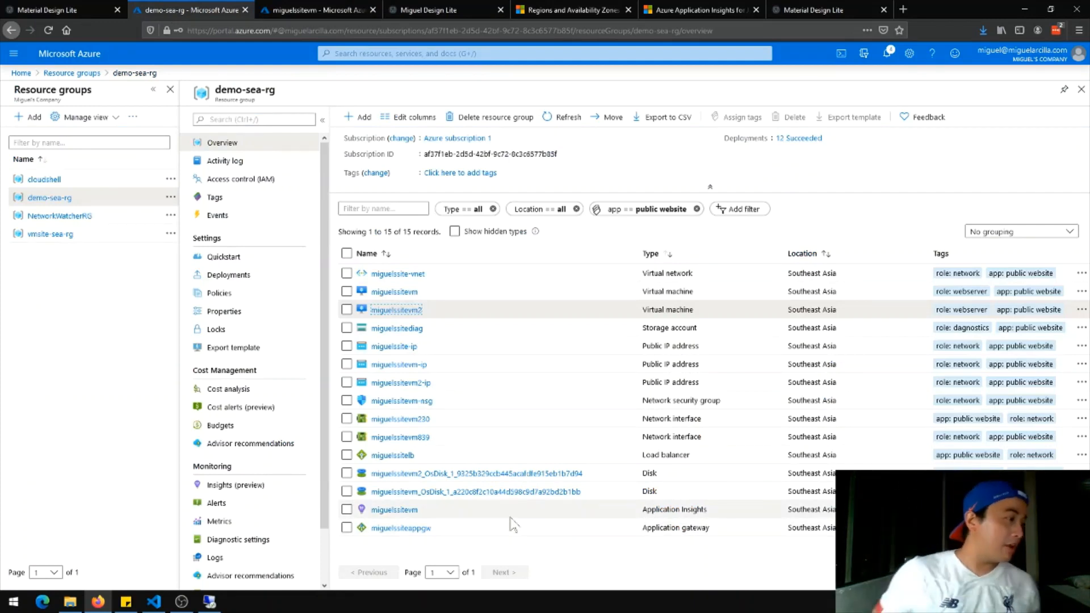
click(220, 599)
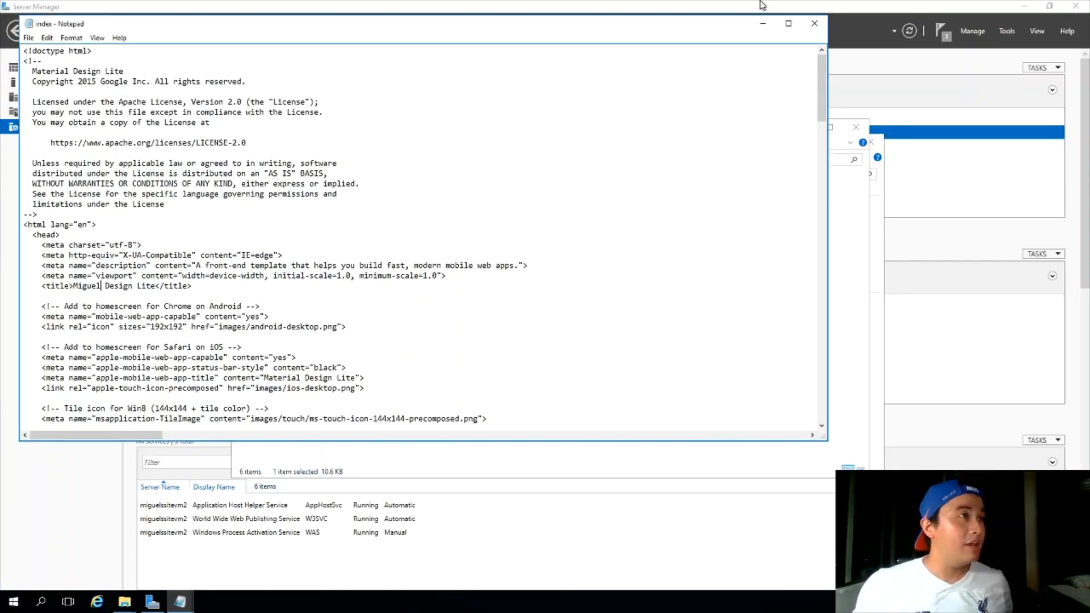
click(685, 7)
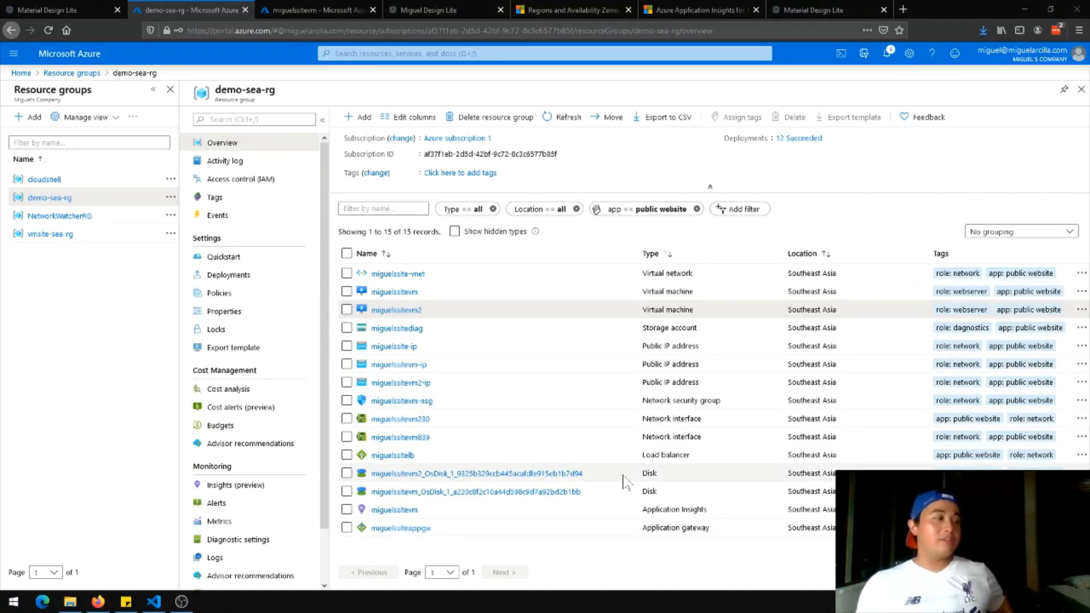
click(407, 402)
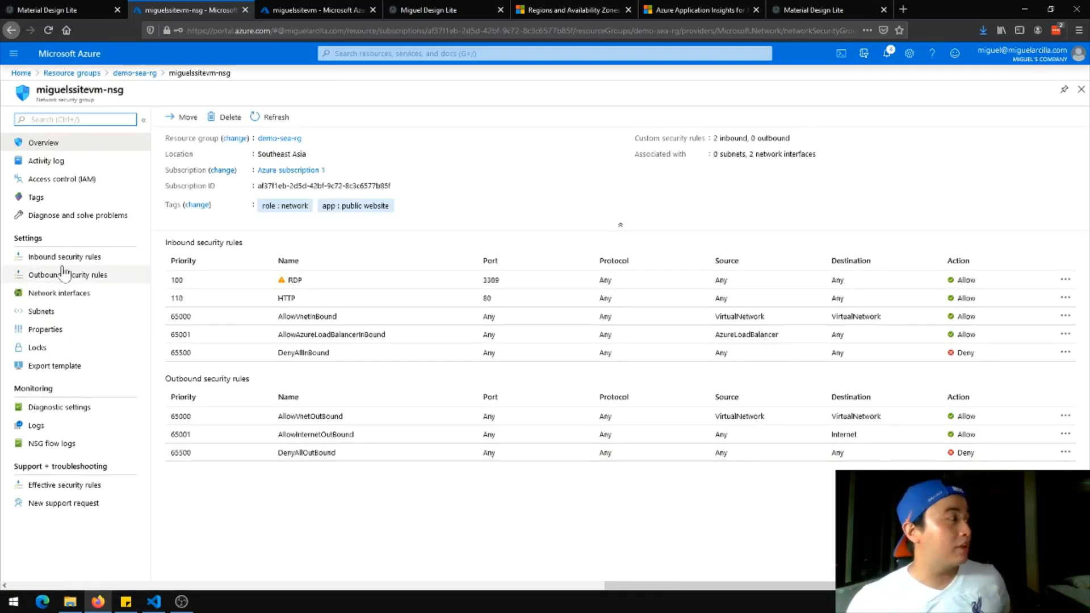
Delete the RDP inbound rule from miguelssitevm-nsg, then view its network interfaces and subnets
click(65, 263)
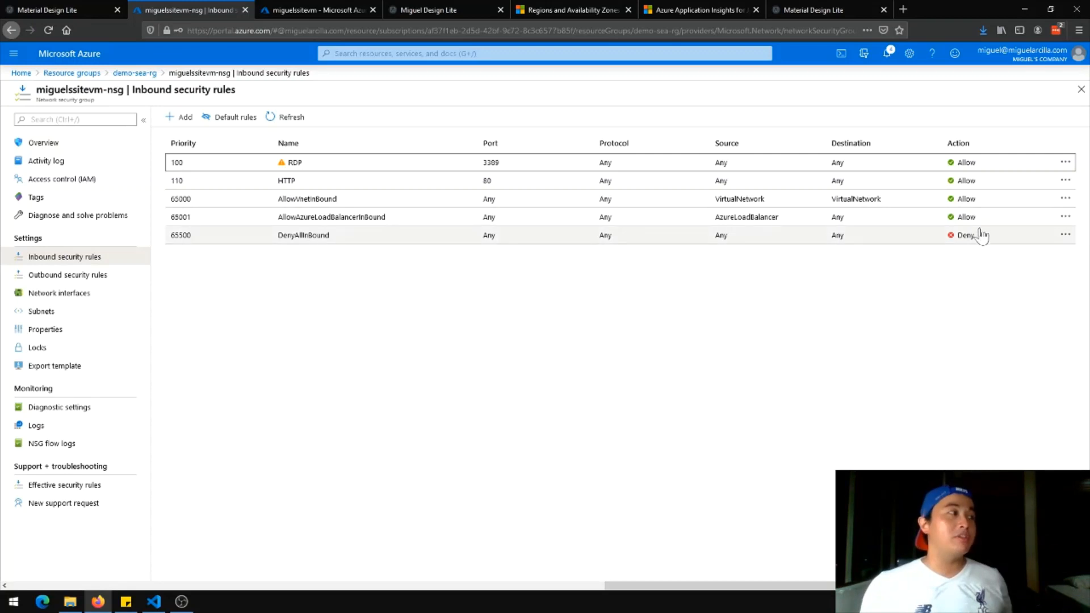
click(1065, 163)
click(974, 178)
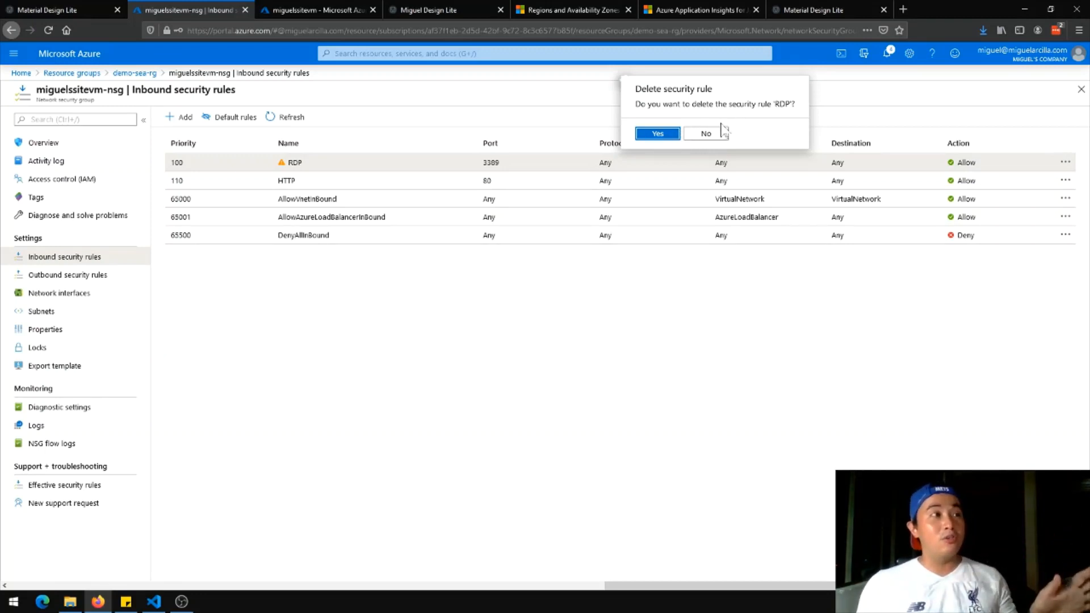
click(669, 138)
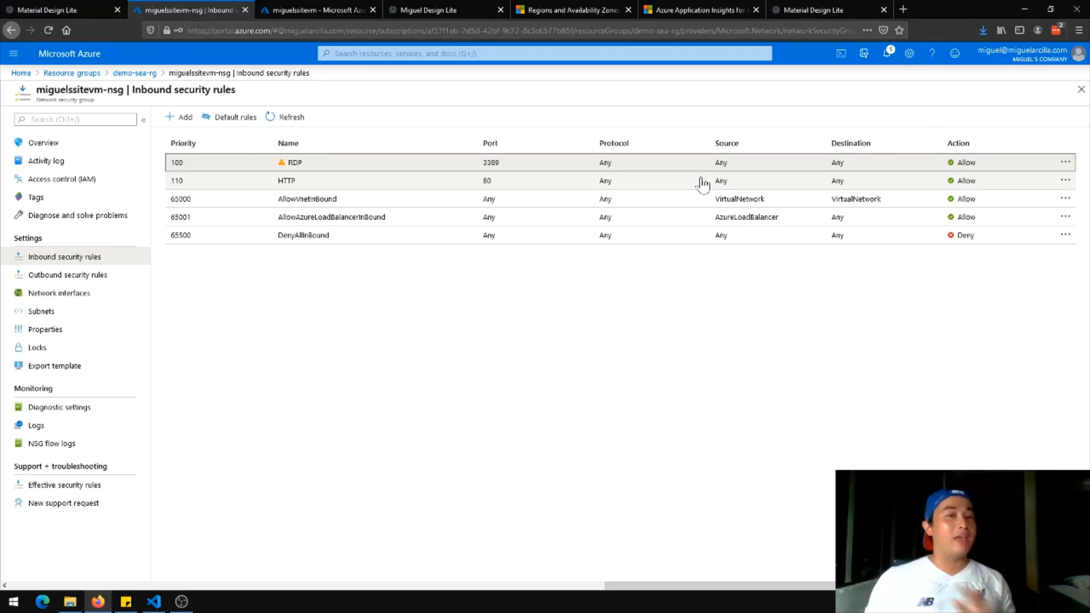
click(69, 300)
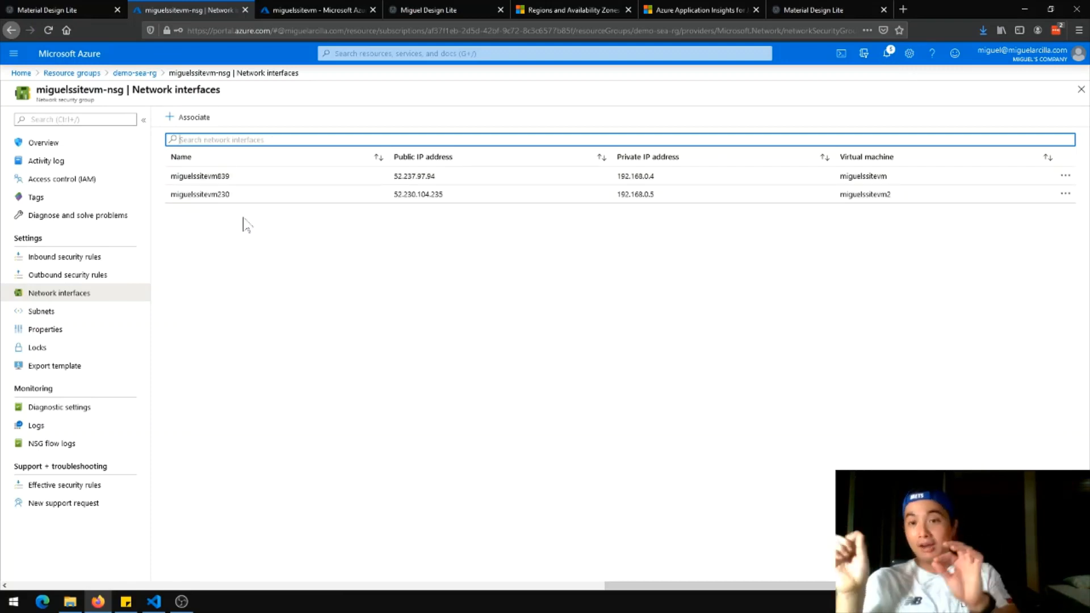
click(69, 312)
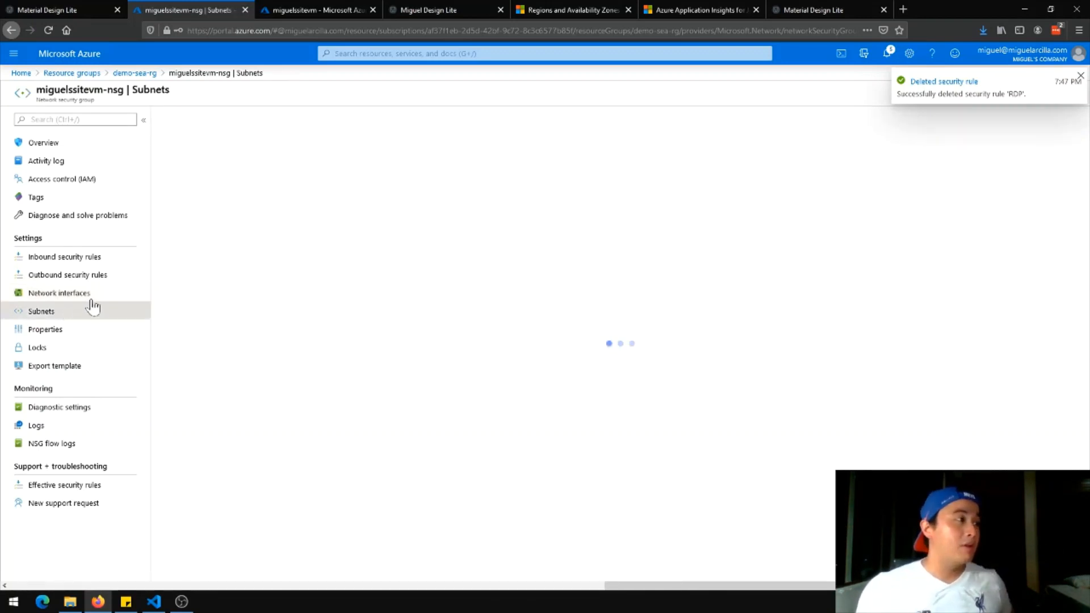
Associate miguelssitevm-nsg with WebSubnet (192.168.0.0/29) in miguelssite-vnet
click(195, 118)
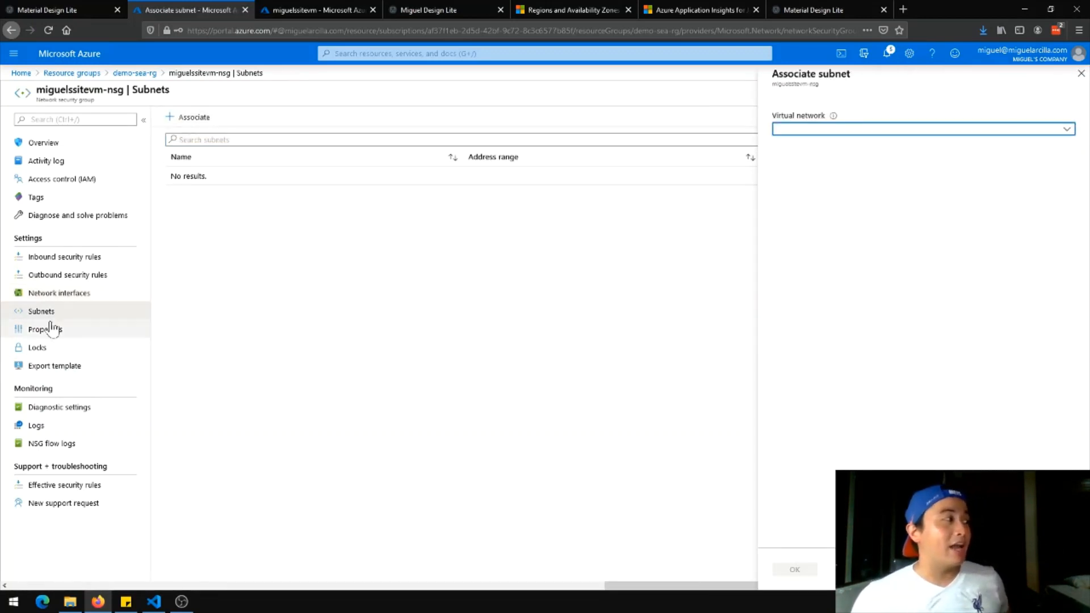
click(886, 135)
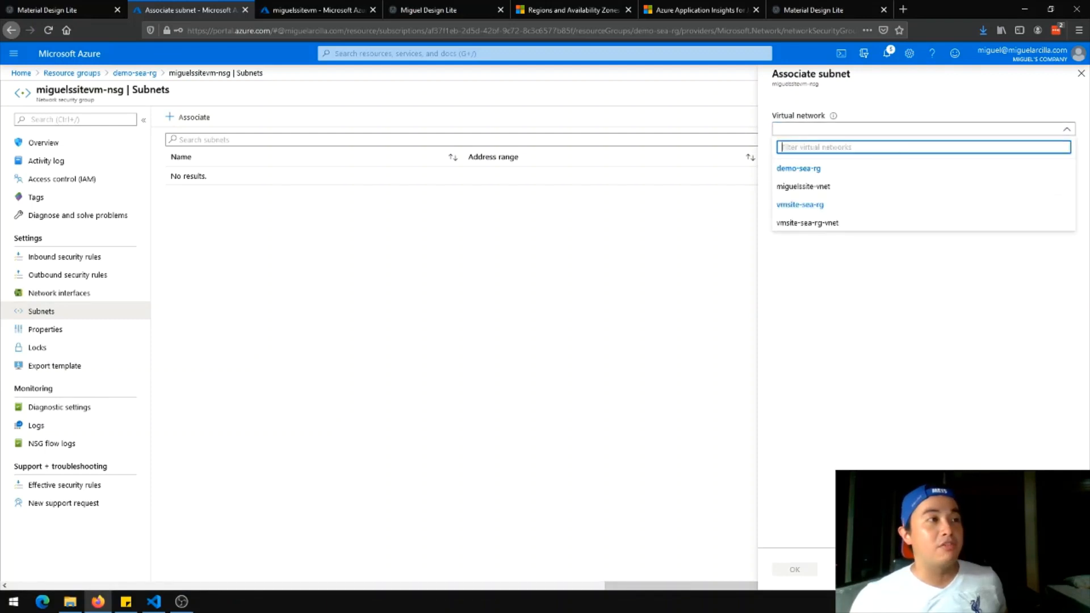
click(884, 190)
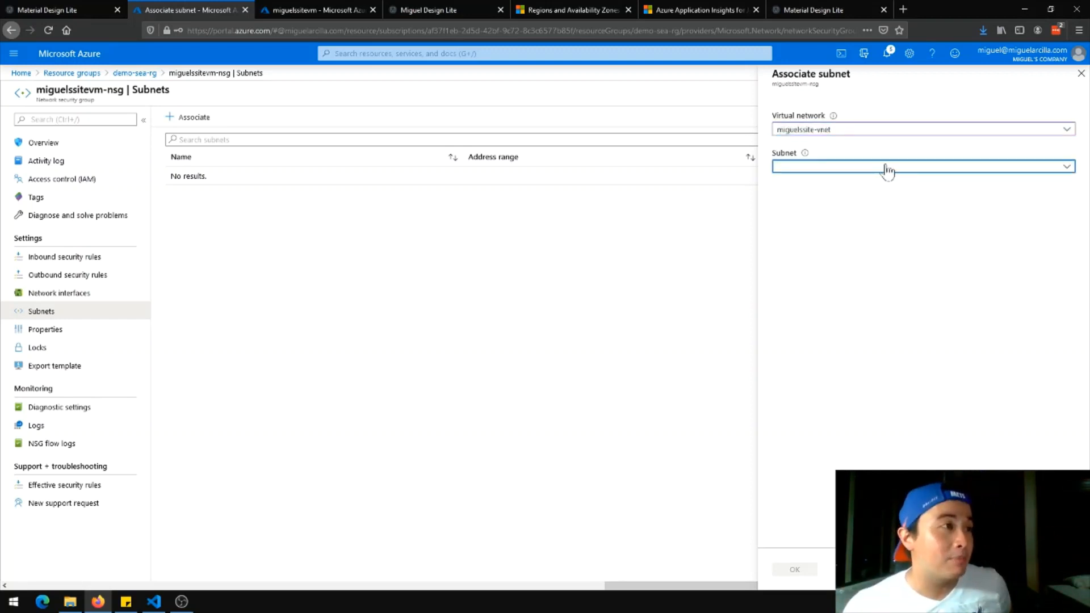
click(886, 170)
click(858, 230)
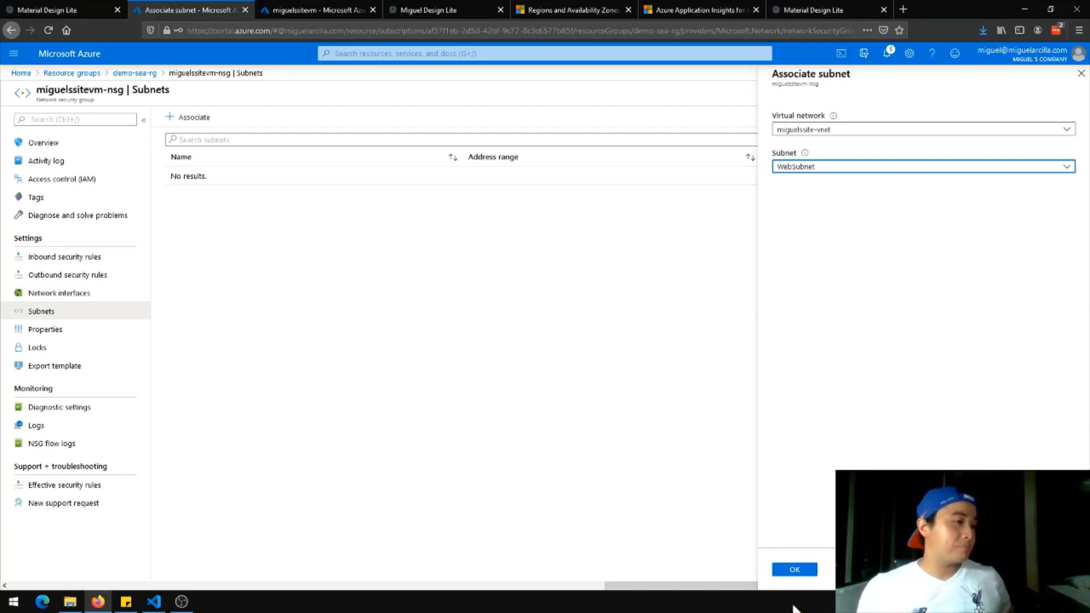
click(796, 570)
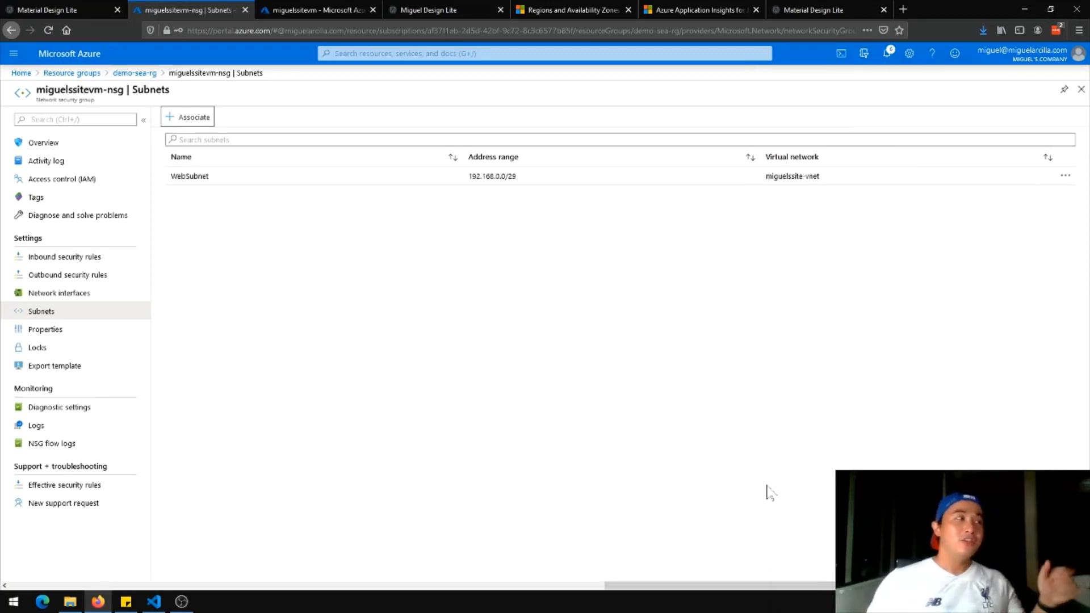
Dissociate network interface miguelssitevm839 from the security group
click(99, 293)
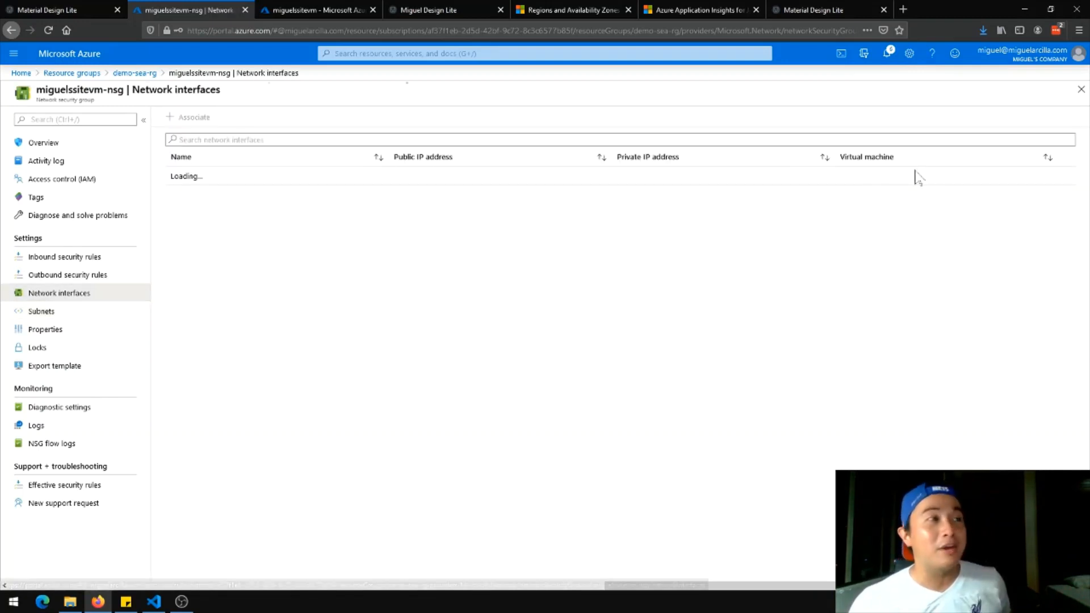
click(1064, 177)
click(1017, 204)
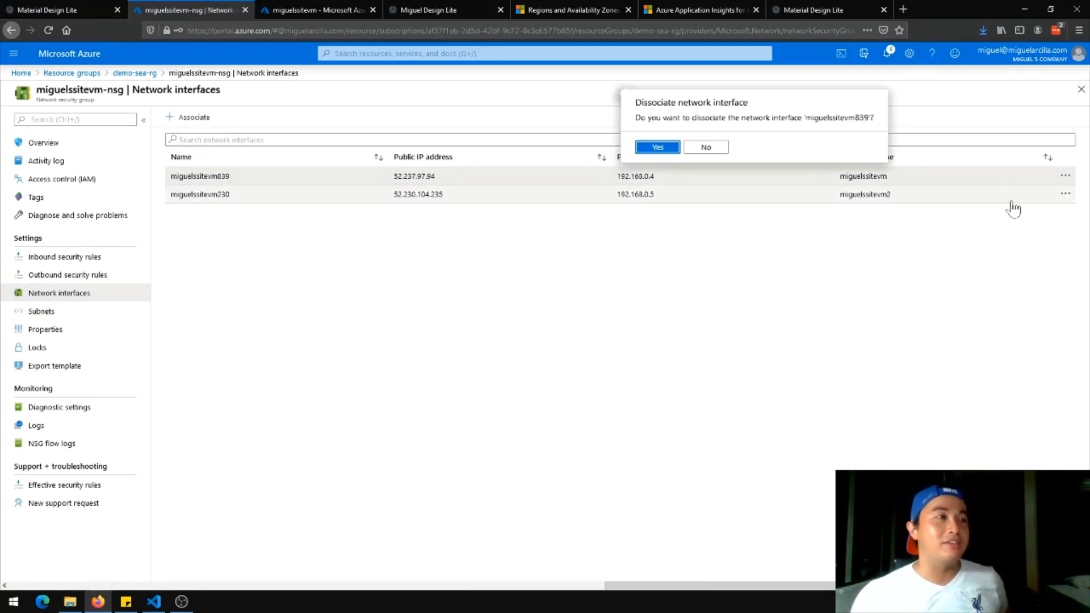
click(658, 149)
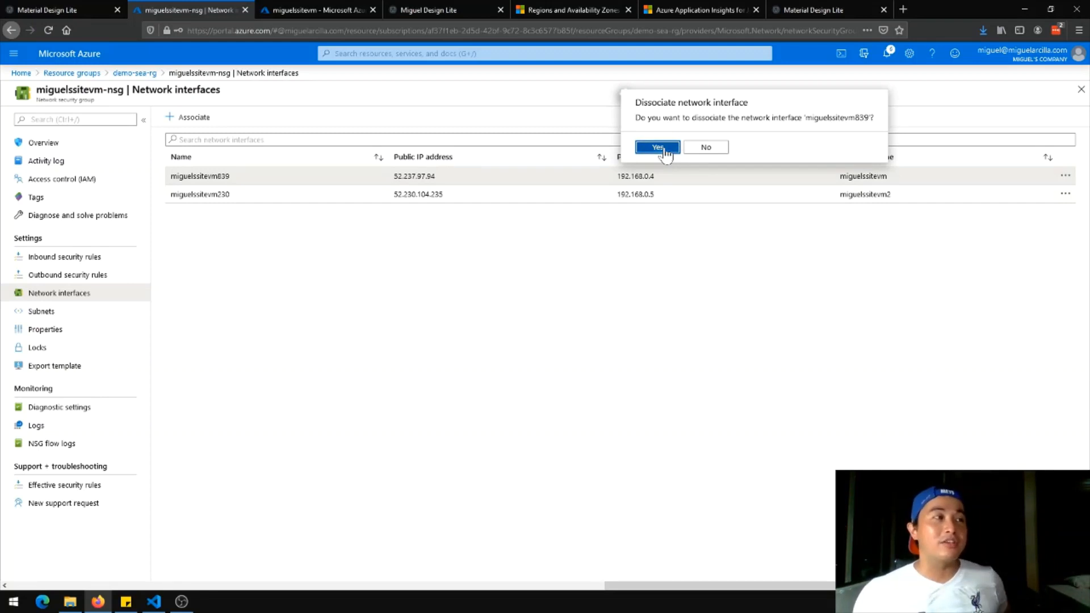
Dissociate network interface miguelssitevm230 too, then return to demo-sea-rg
click(1058, 202)
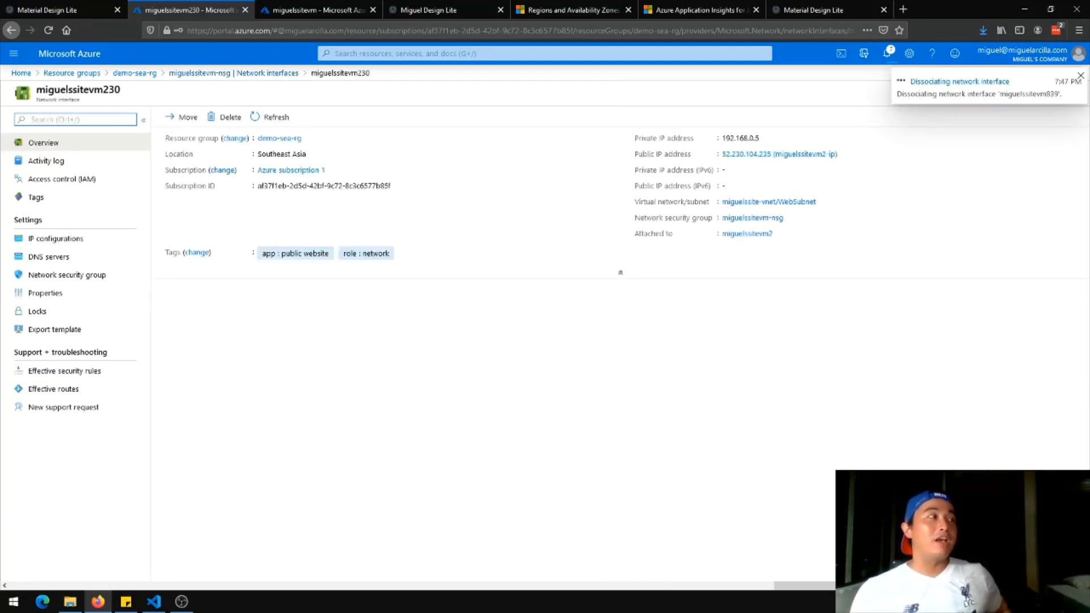
click(285, 75)
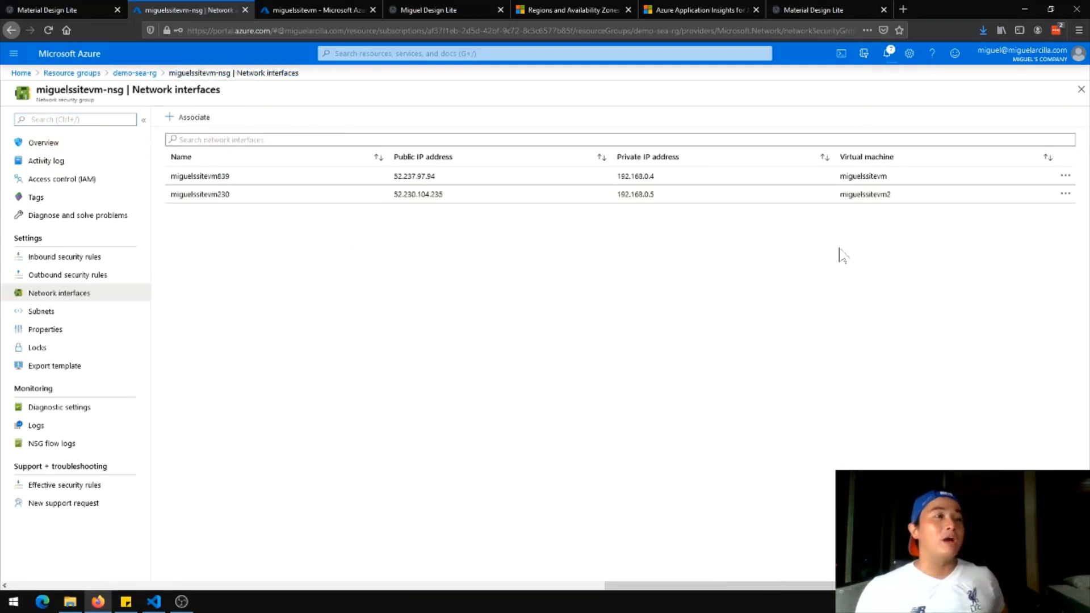
click(1066, 194)
click(965, 227)
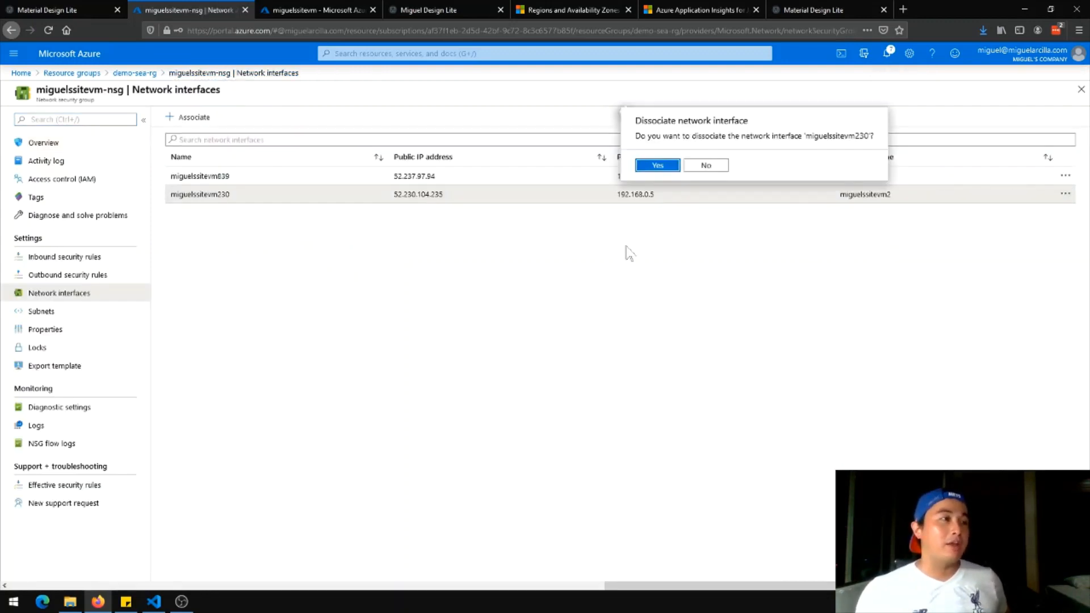
click(653, 167)
click(139, 73)
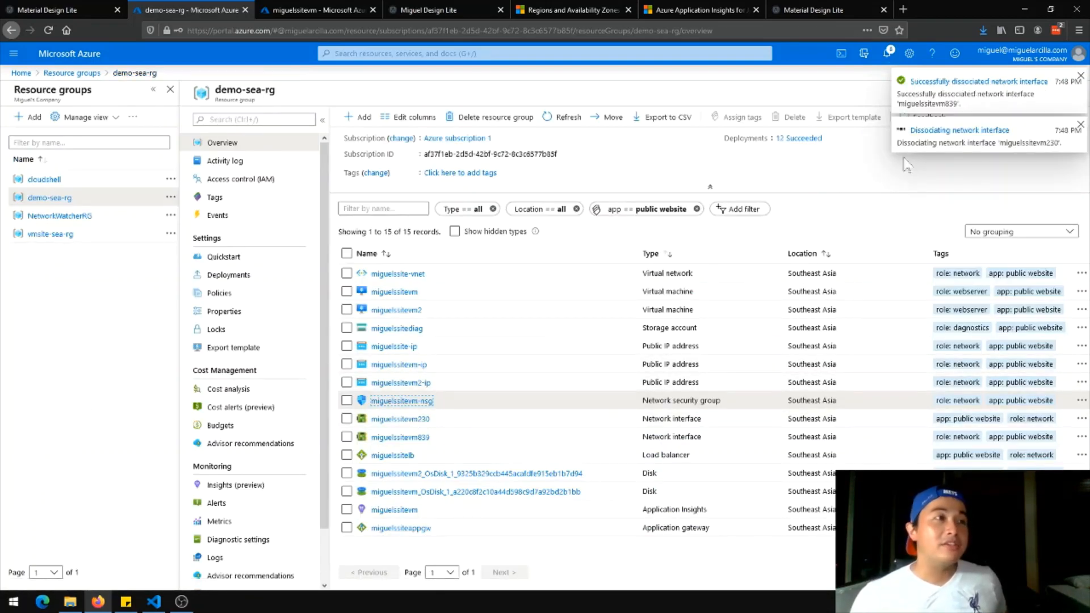
Dissociate public IP miguelssitevm-ip from its VM's network interface
click(407, 365)
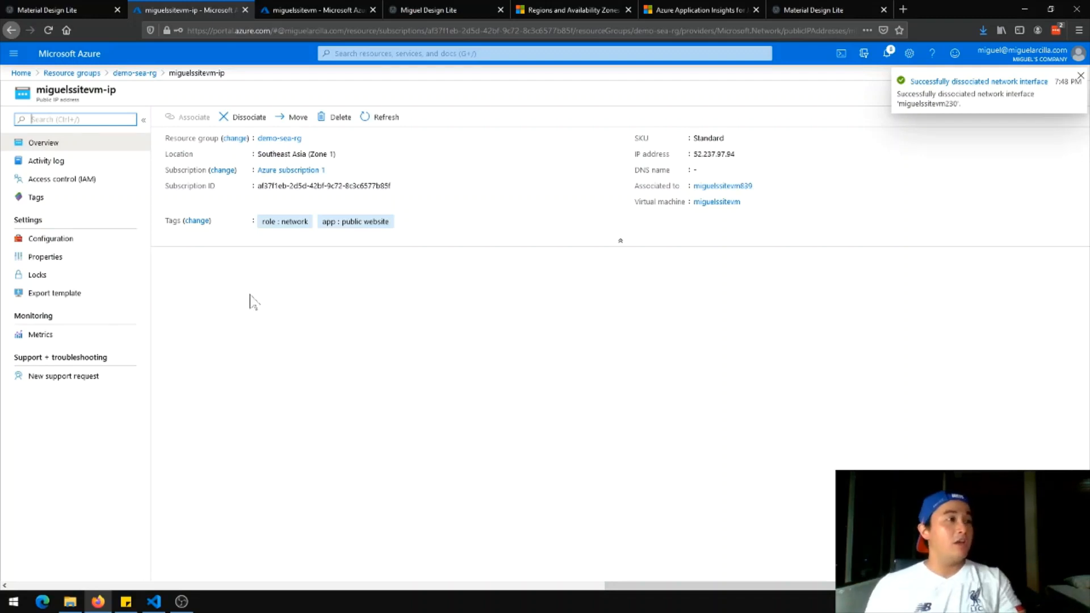
click(241, 119)
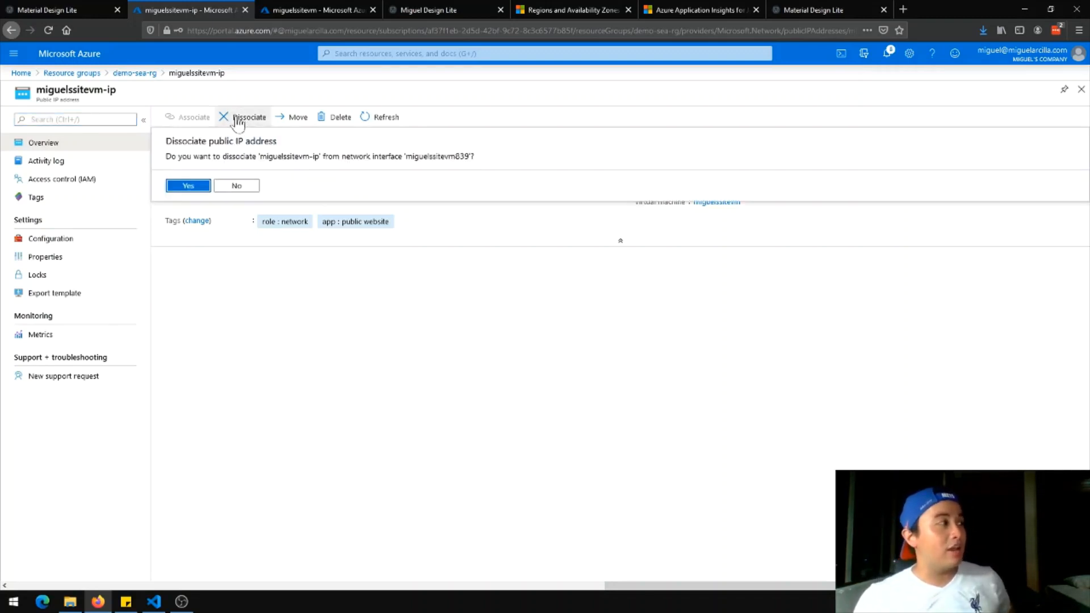
click(187, 186)
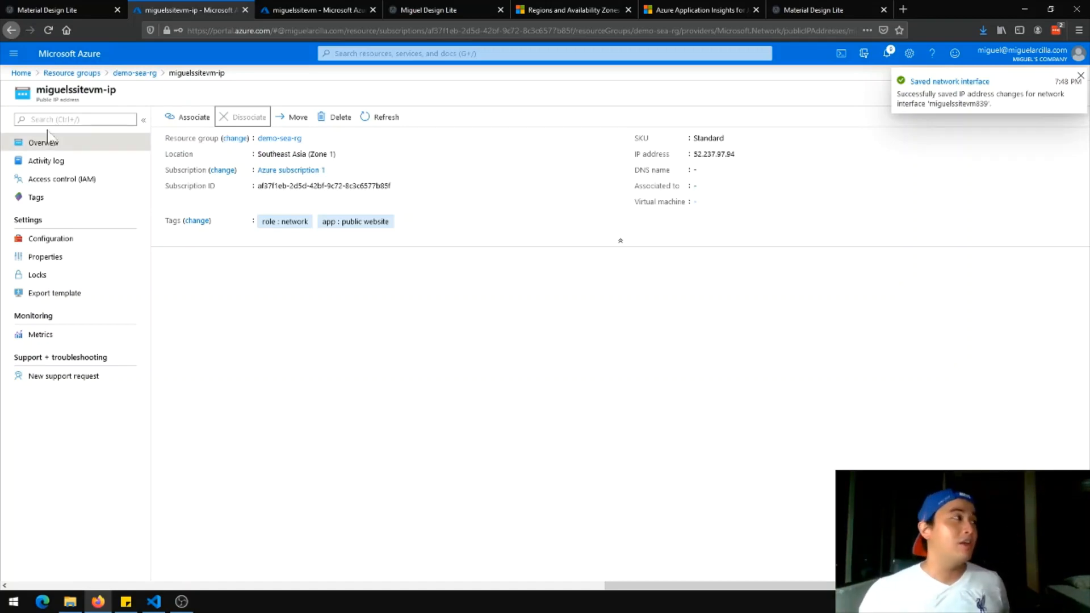
click(135, 73)
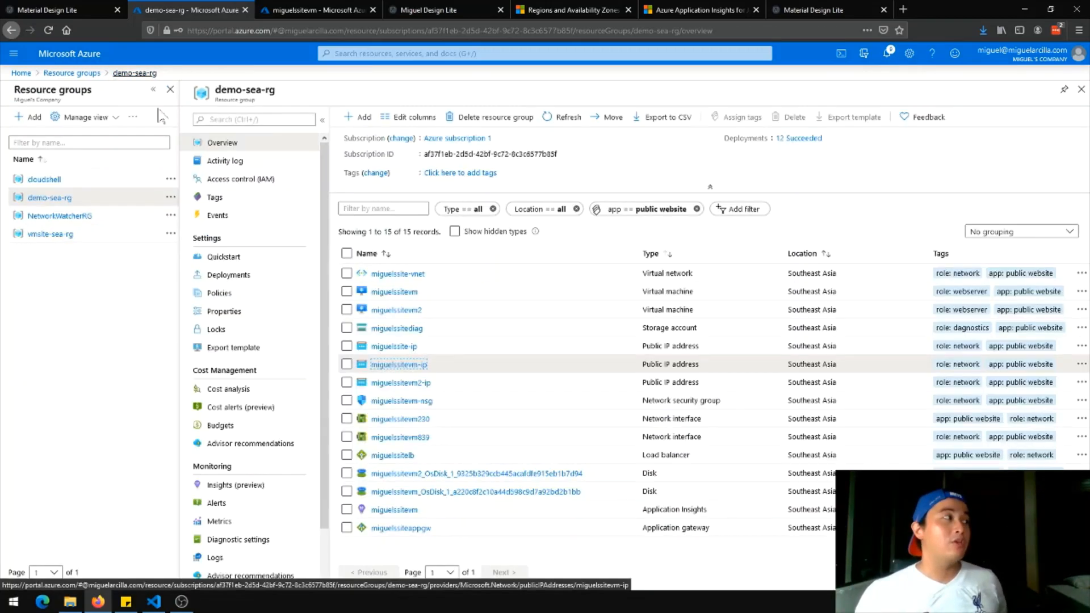
Dissociate public IP miguelssitevm2-ip from network interface miguelssitevm230
click(422, 385)
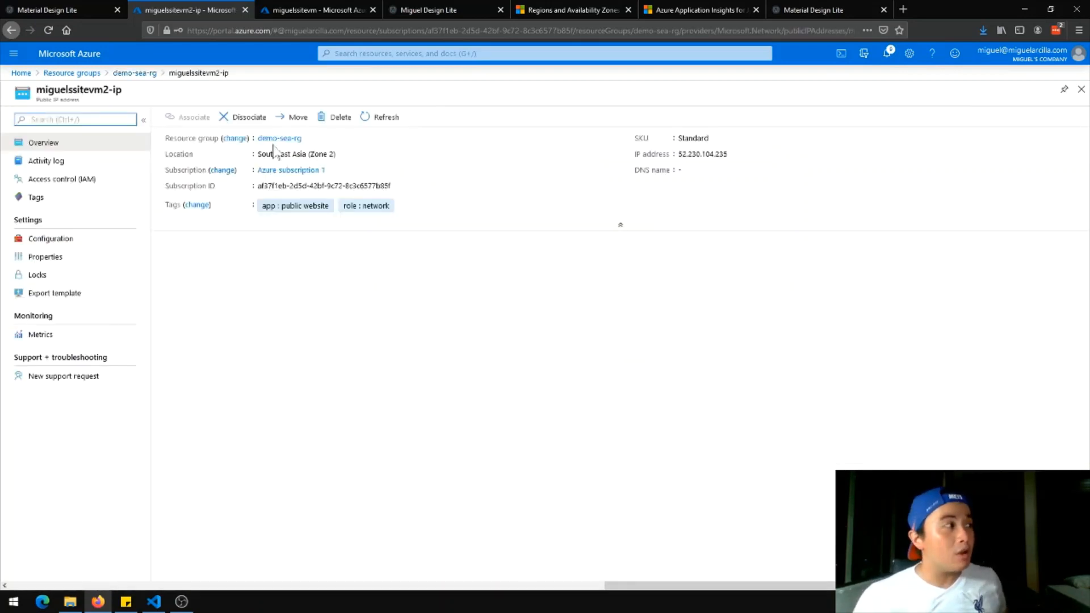
click(248, 117)
click(198, 186)
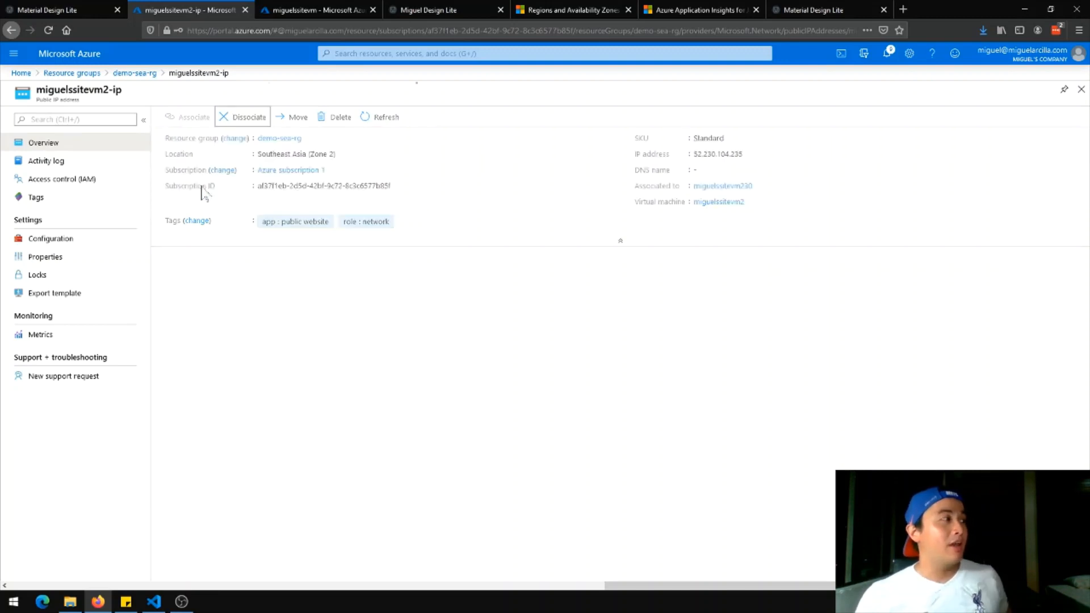
click(135, 73)
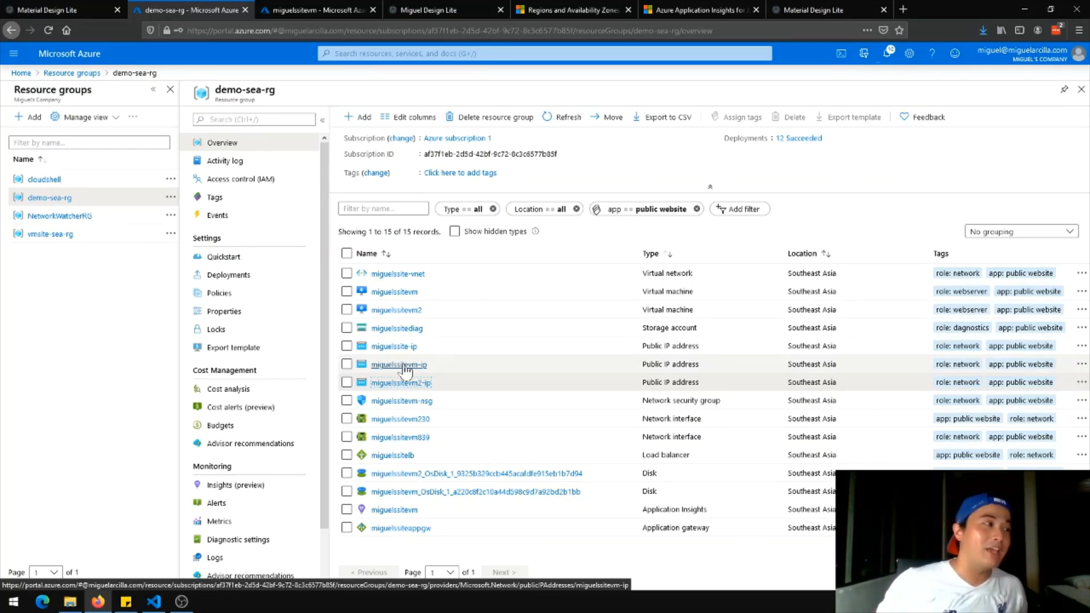
Delete the public IP address miguelssitevm-ip
click(404, 367)
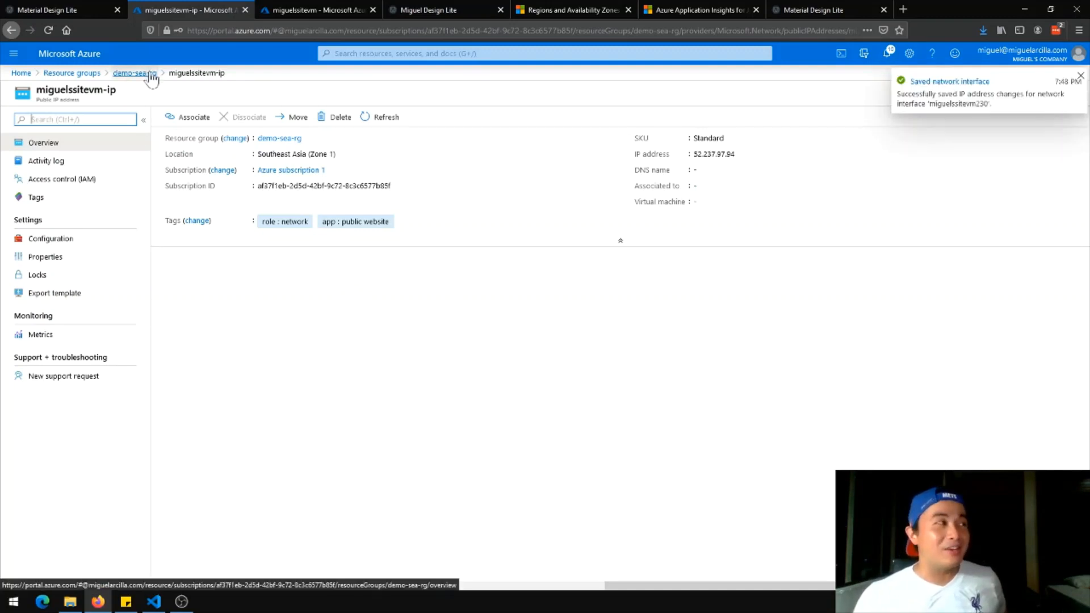
click(336, 119)
click(192, 189)
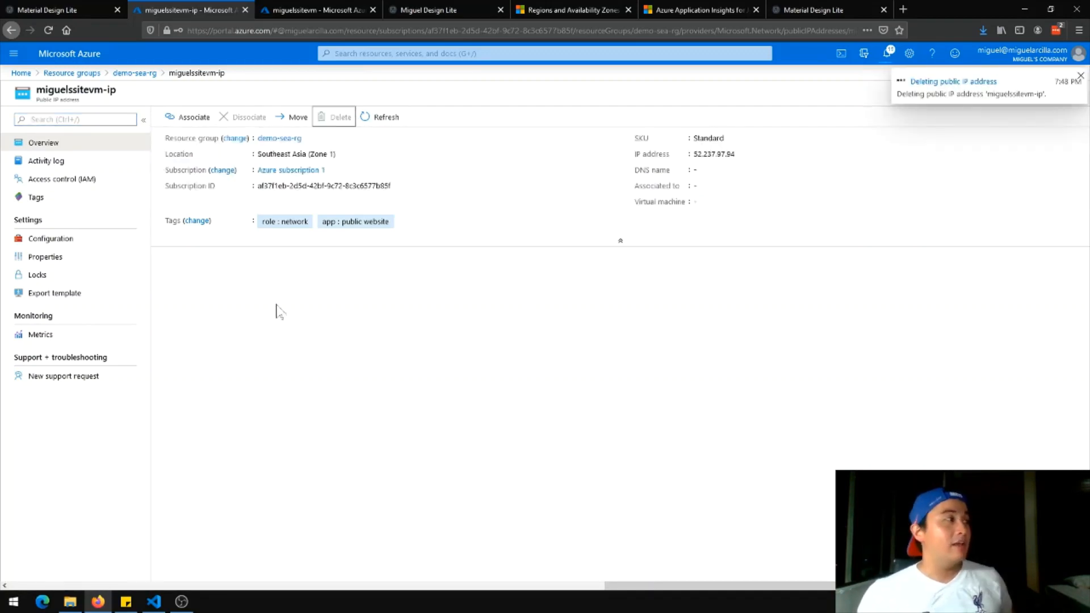
click(139, 73)
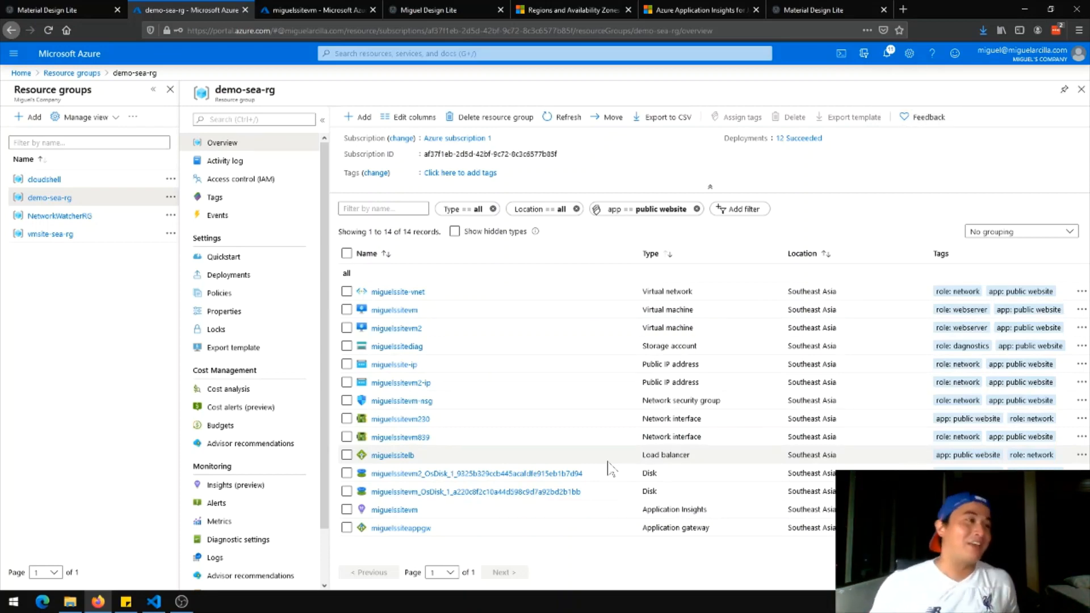
Delete public IP miguelssitevm2-ip, then check the demo website still loads
click(412, 382)
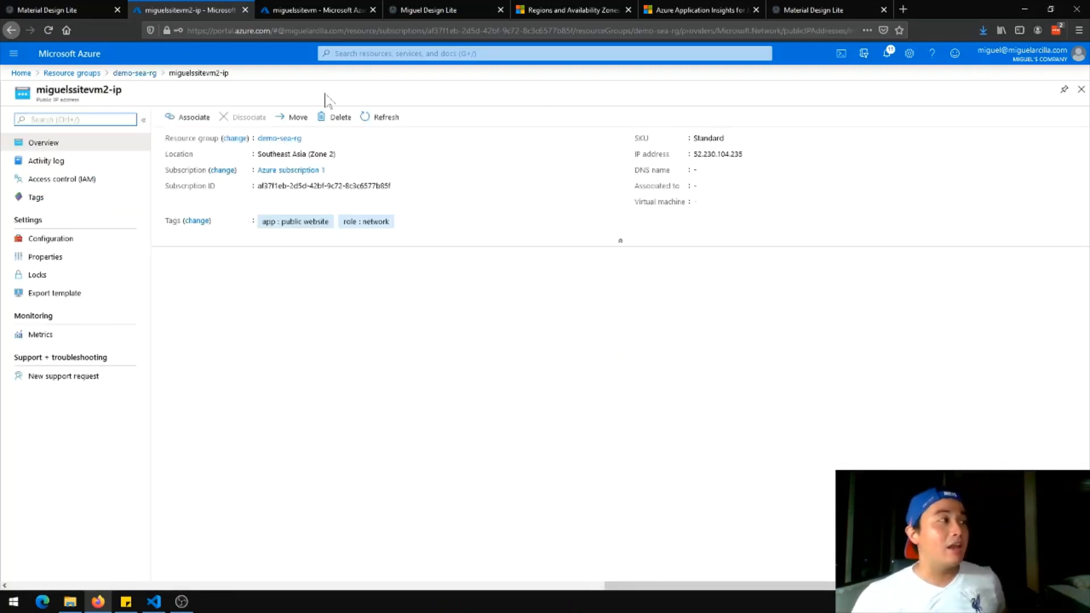
click(336, 119)
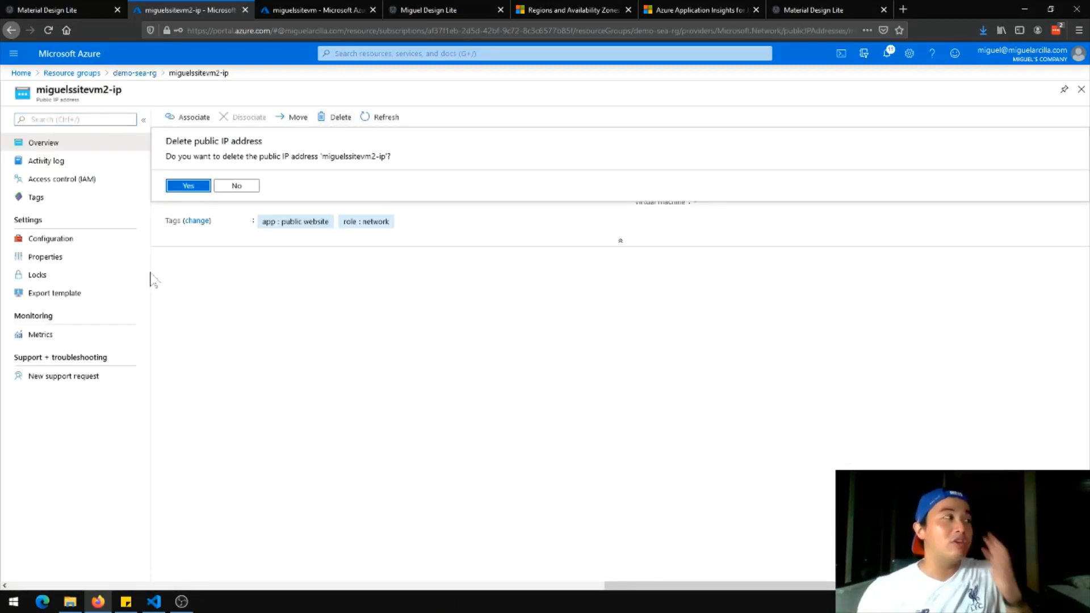
click(193, 186)
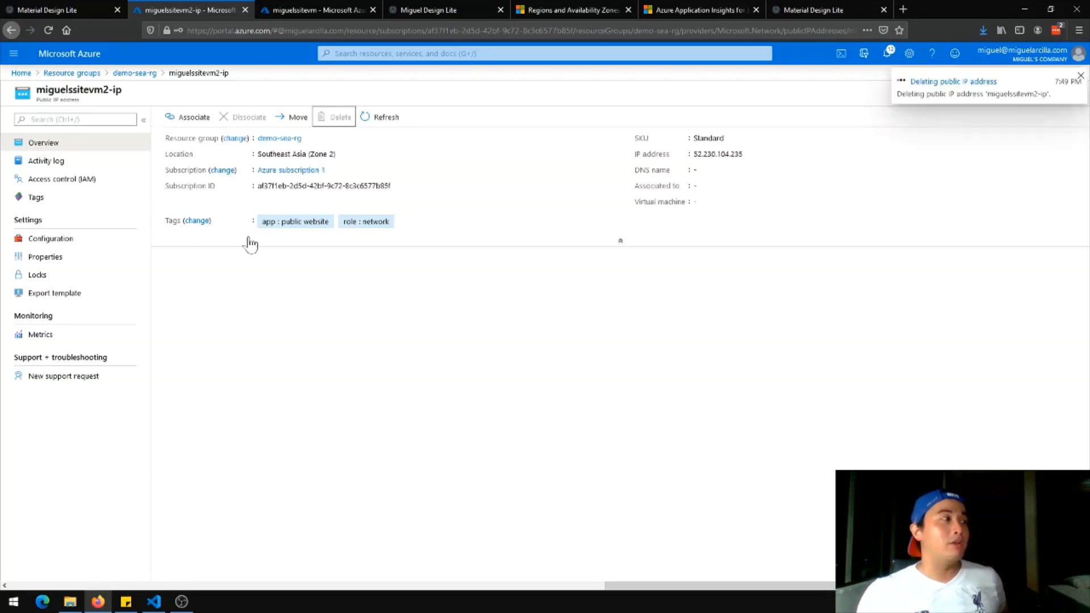
click(132, 72)
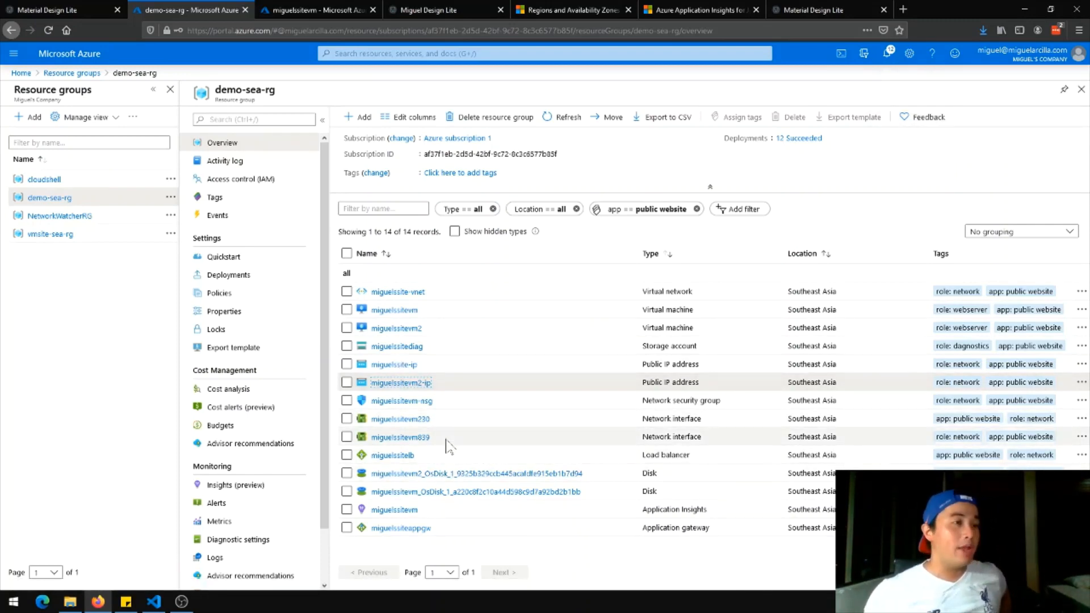
click(814, 8)
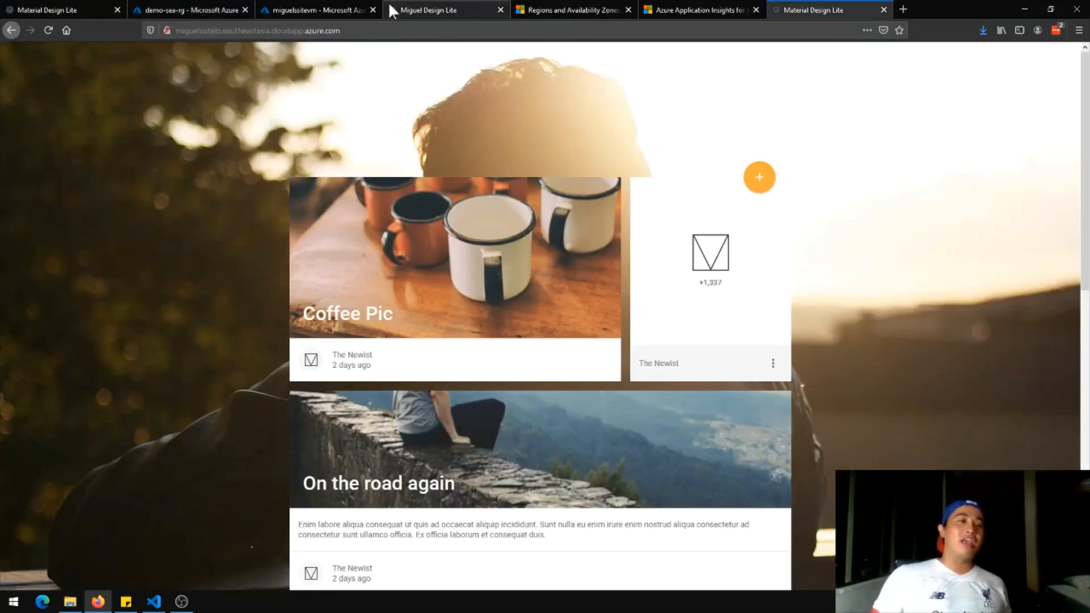
Switch from the demo website back to the demo-sea-rg resource list in Azure
click(167, 9)
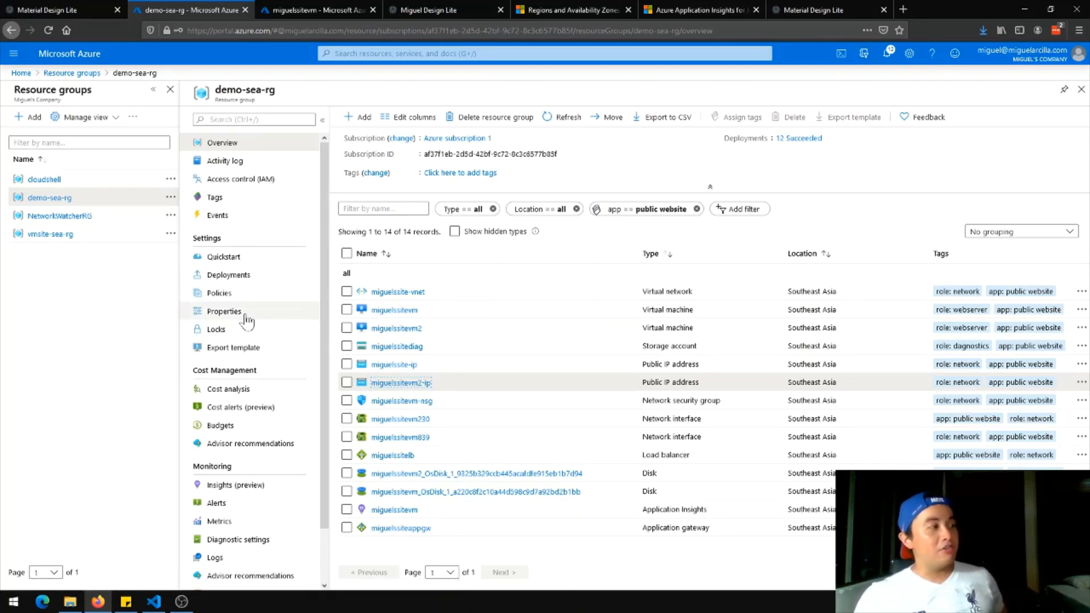
Add a Delete-type lock named nodelete to the demo-sea-rg resource group
click(228, 335)
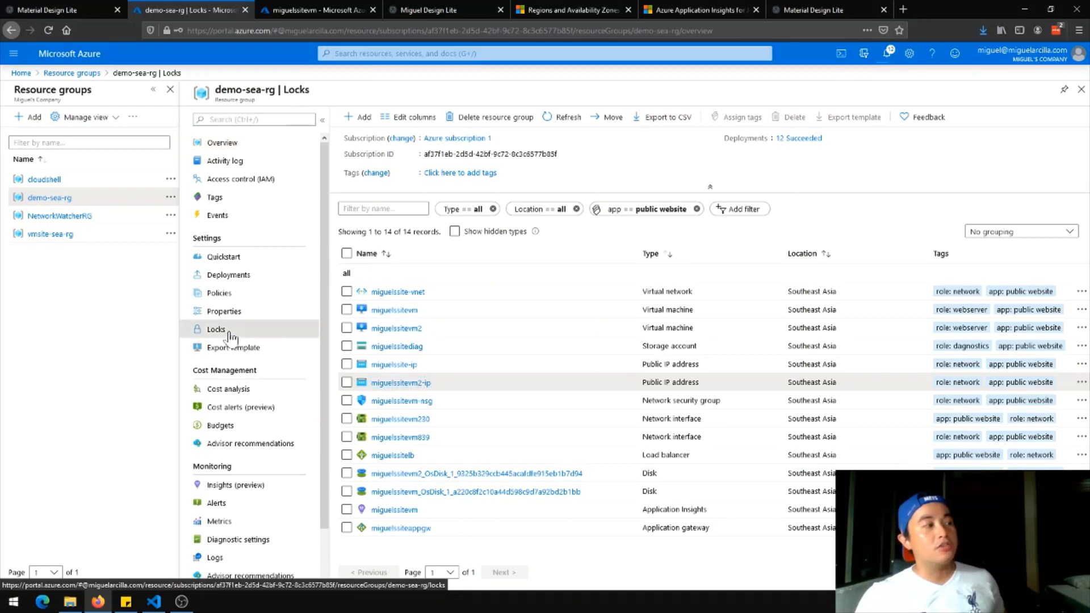
click(361, 117)
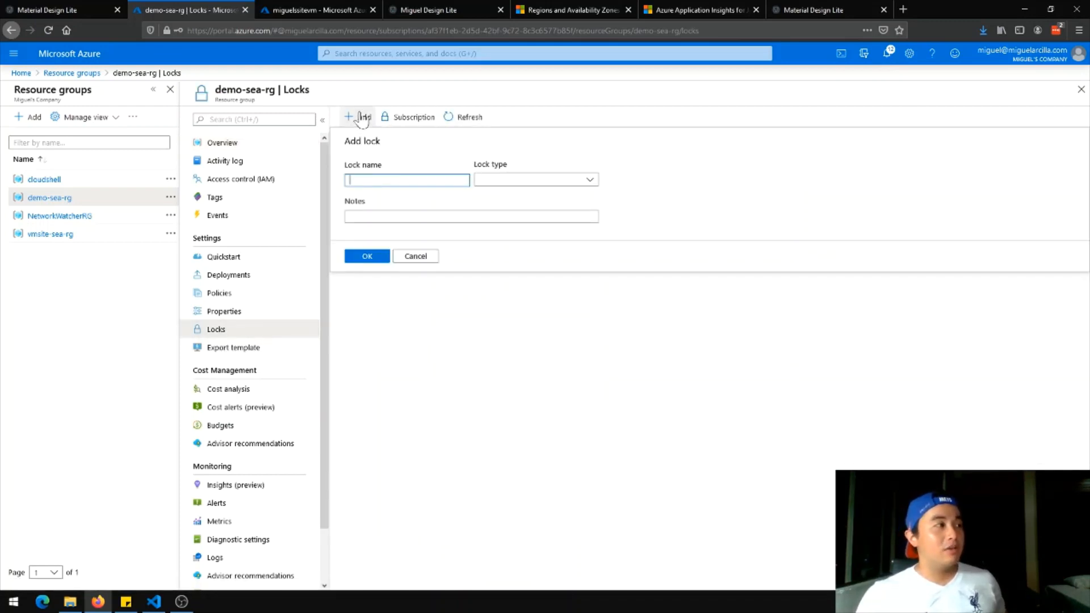
click(447, 398)
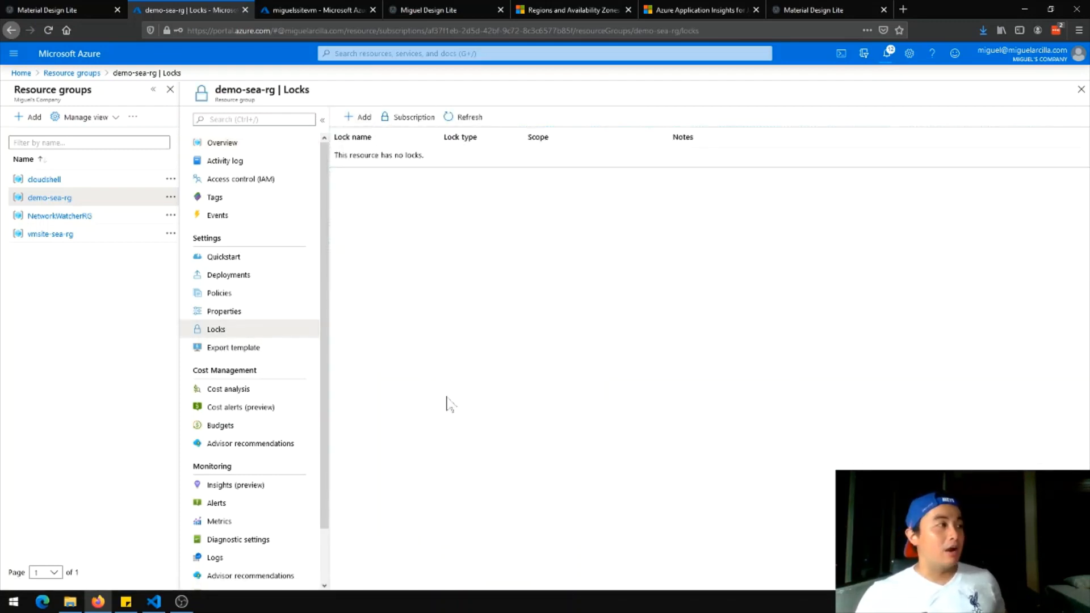
click(361, 118)
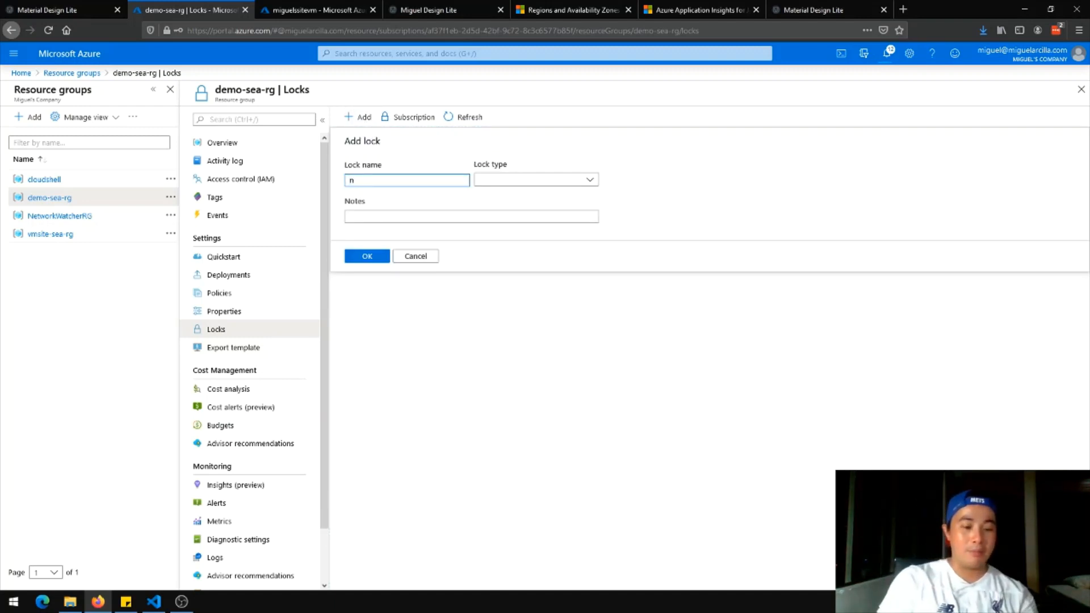
text(nodelete)
click(548, 181)
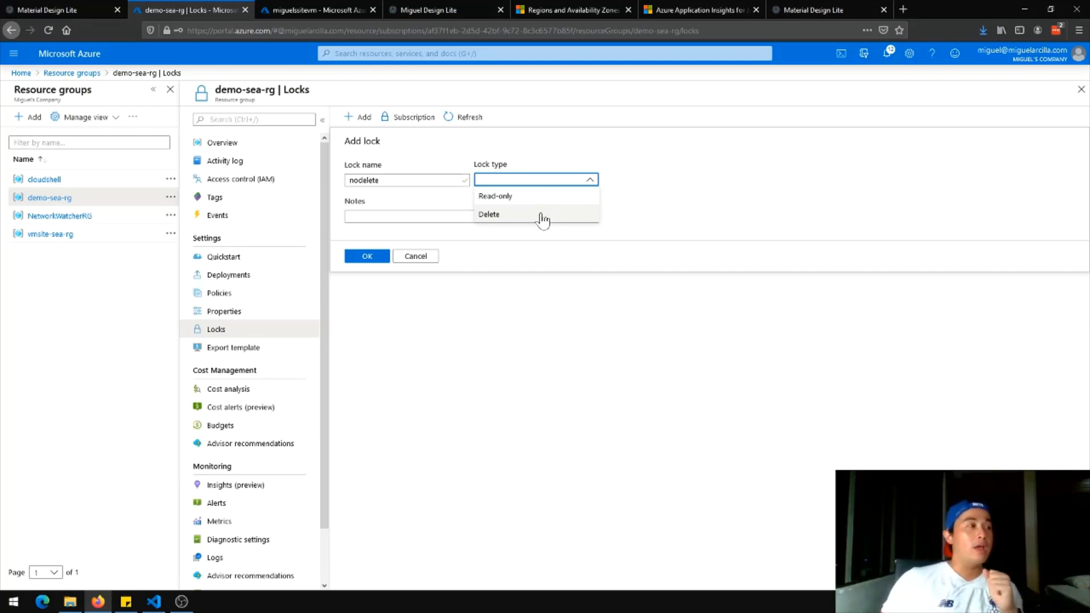
click(541, 218)
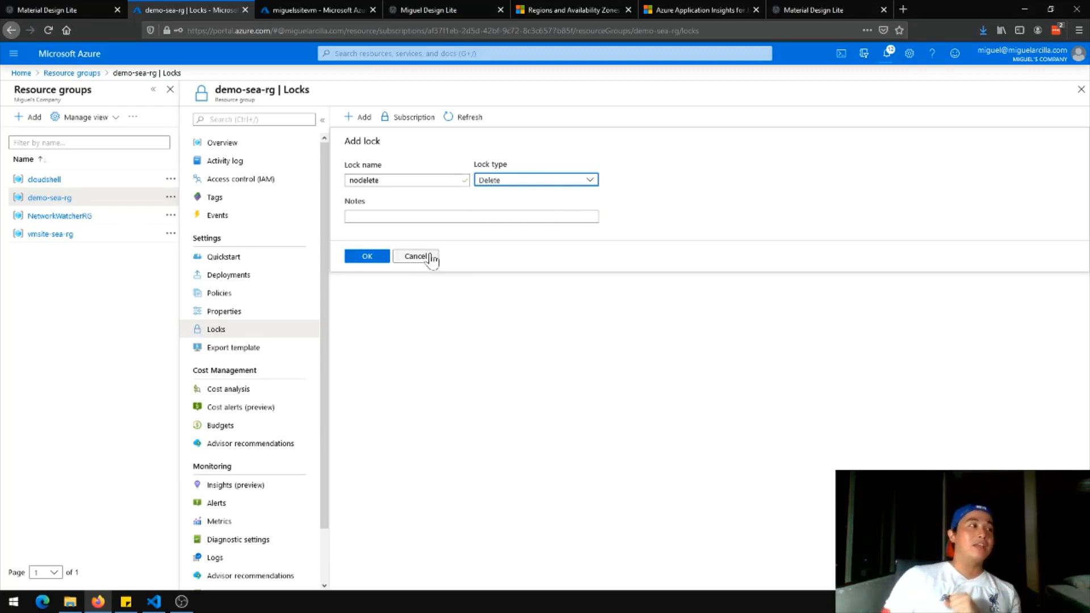
click(376, 266)
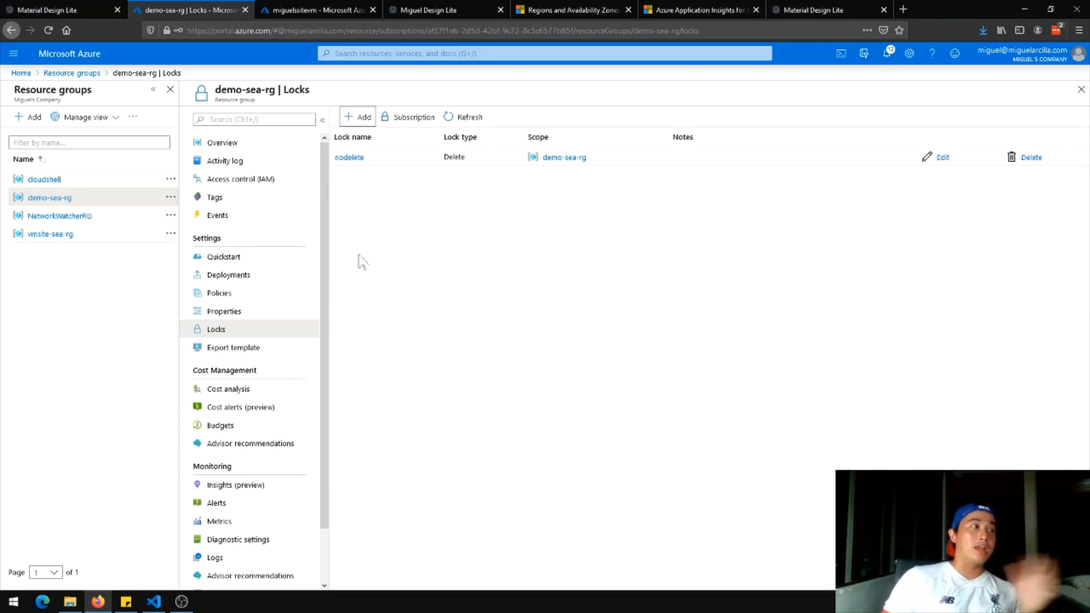
click(261, 149)
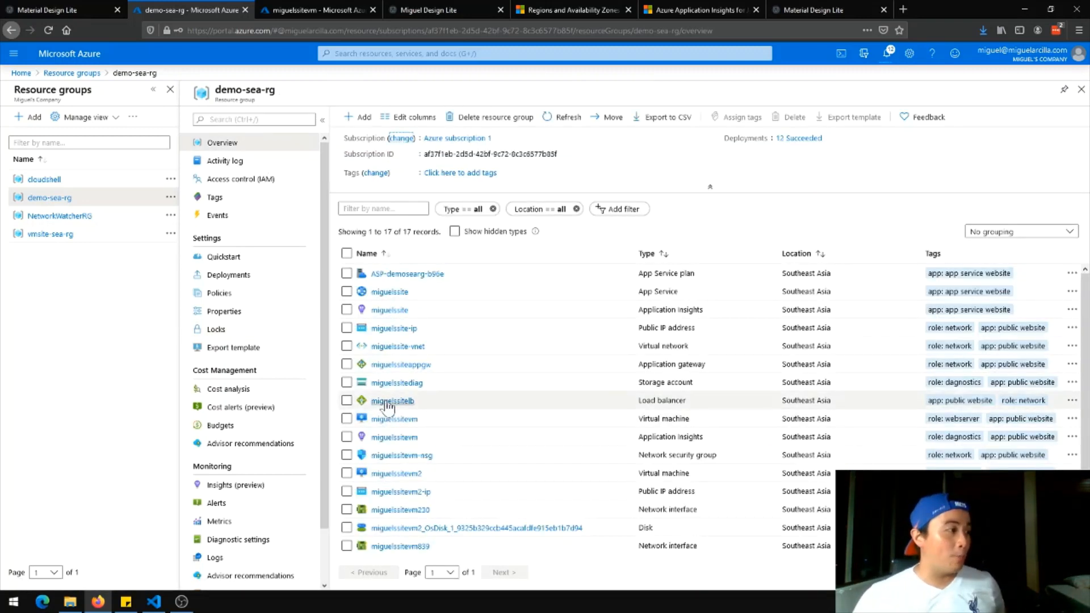
Try deleting the miguelssite Application Insights resource, confirming with its name 'miguelssite'
click(390, 310)
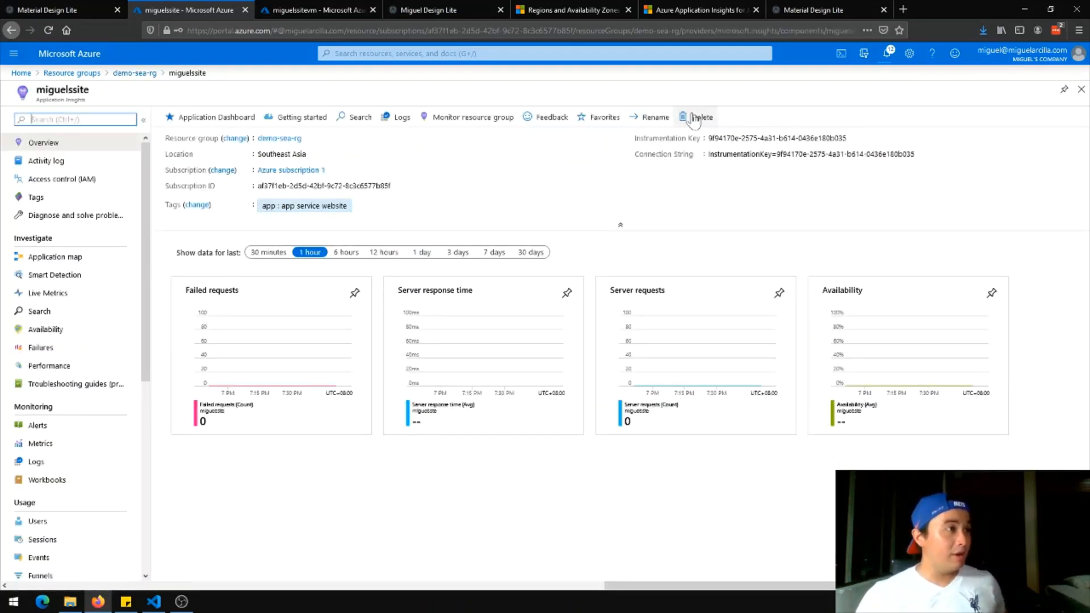
click(694, 118)
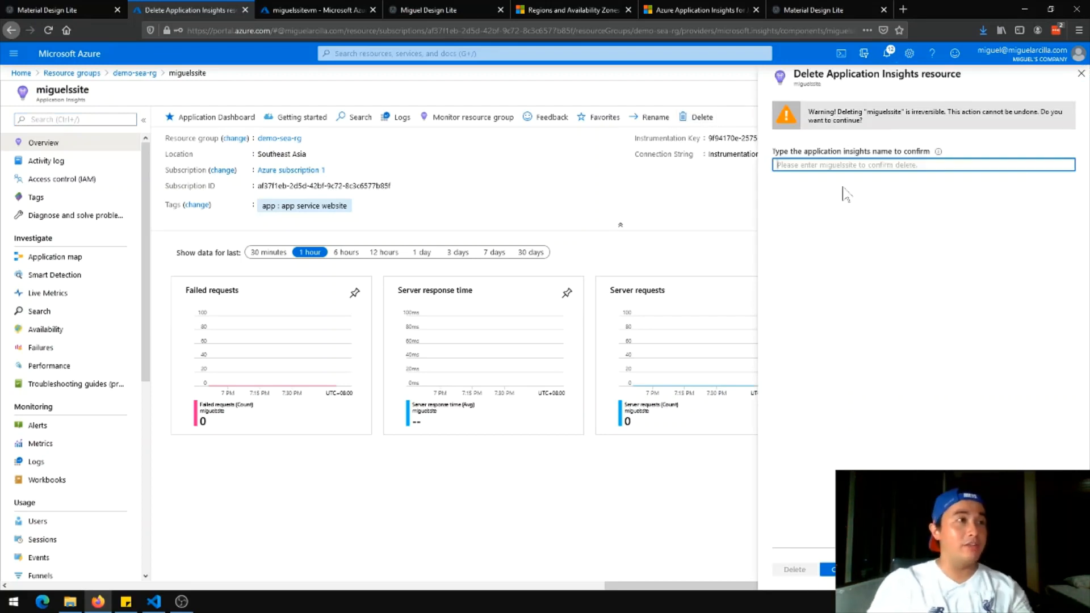
text(miguelssite)
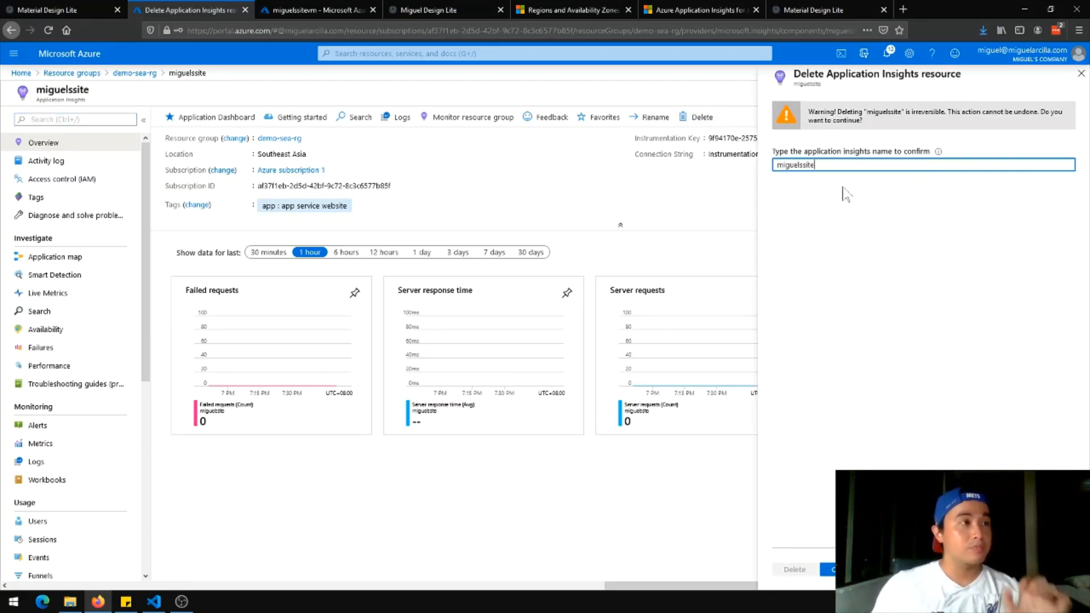
click(795, 571)
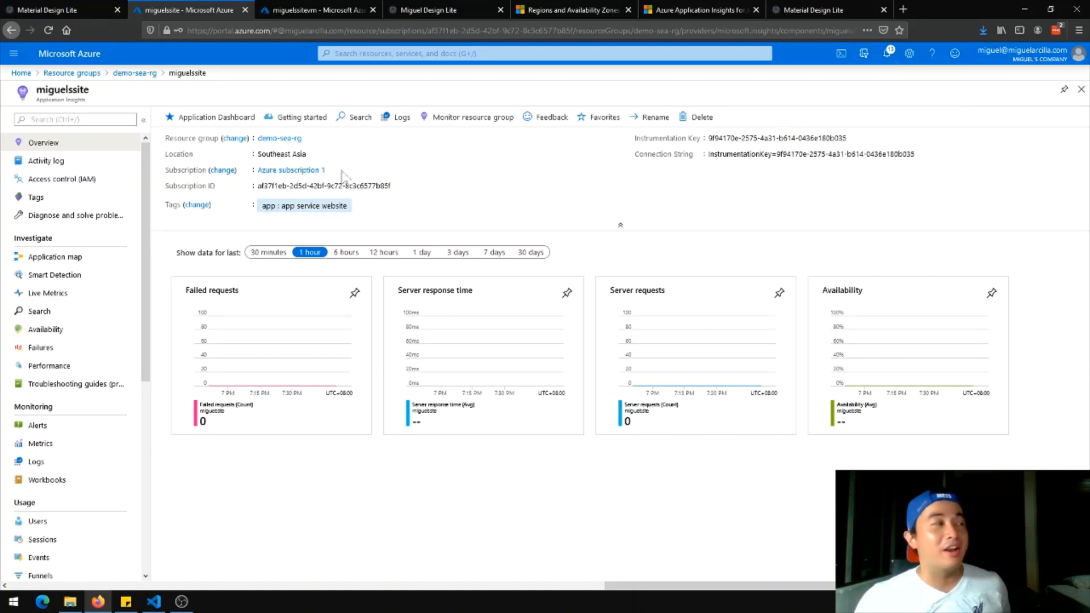
click(1081, 89)
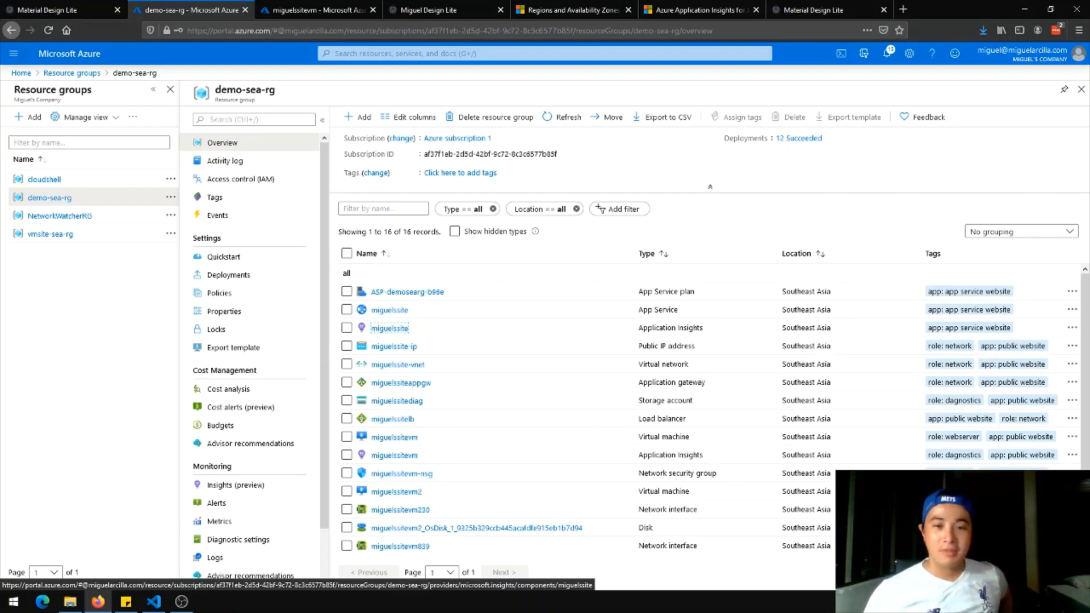
Check that demo-sea-rg lists 16 resources with miguelssitevm2-ip gone
key(alt+Tab)
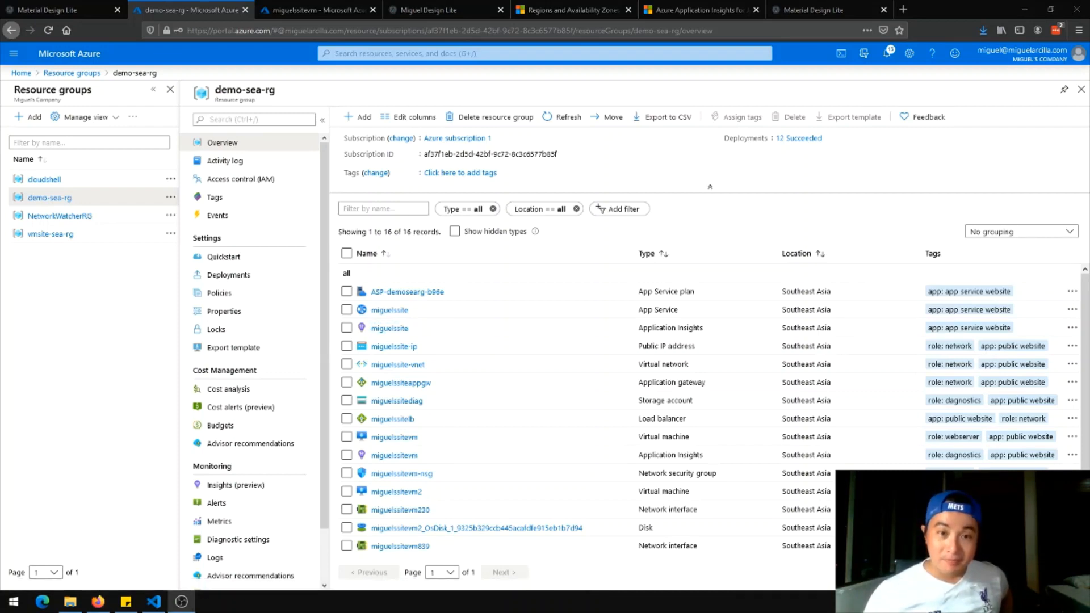